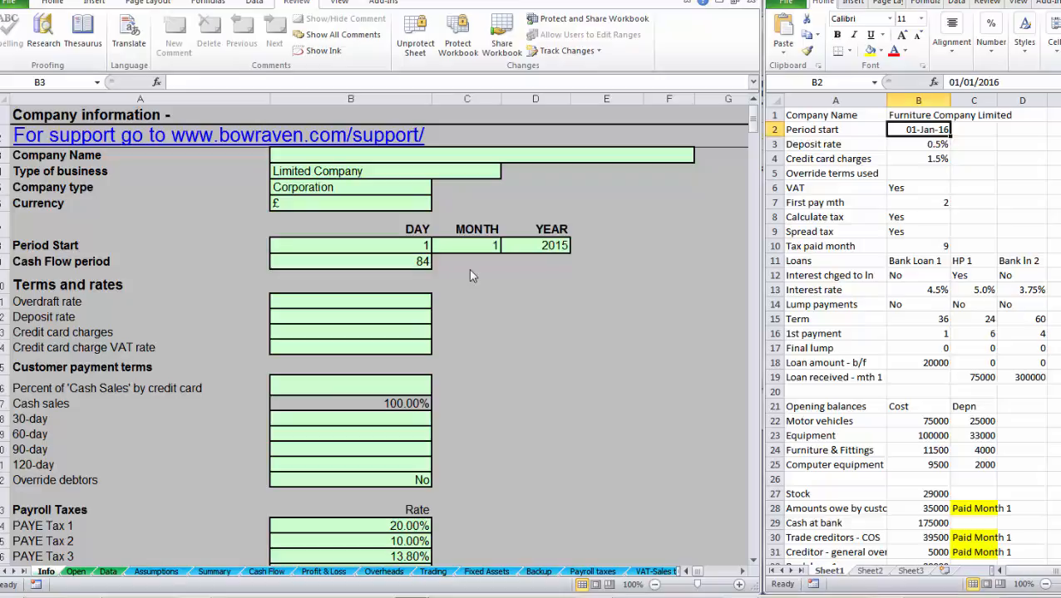
Enter Furniture Company Limited as the company name on the Info sheet.
left_click(493, 2)
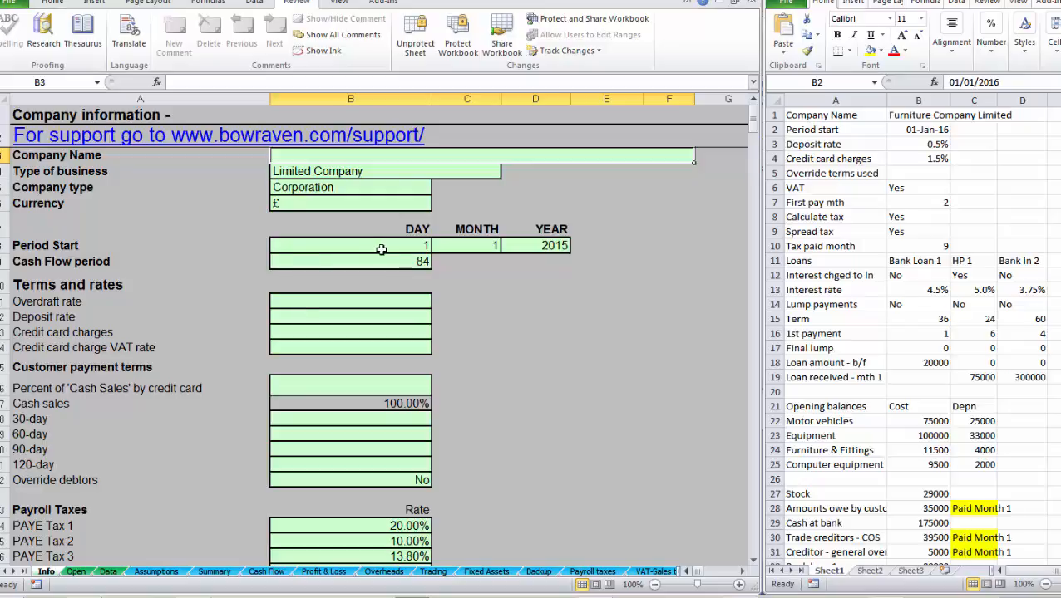
left_click(913, 4)
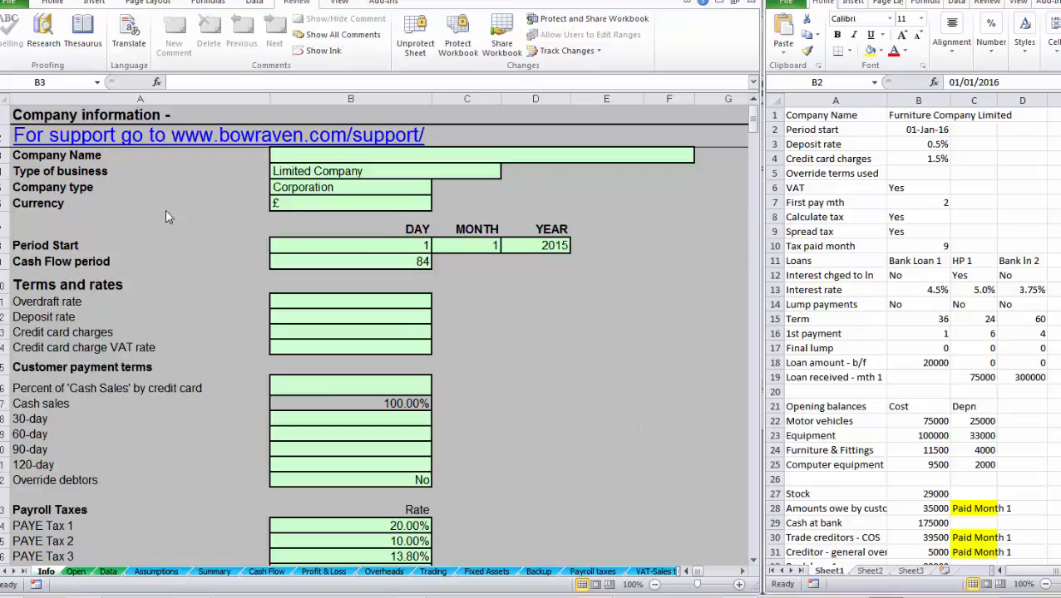
left_click(305, 161)
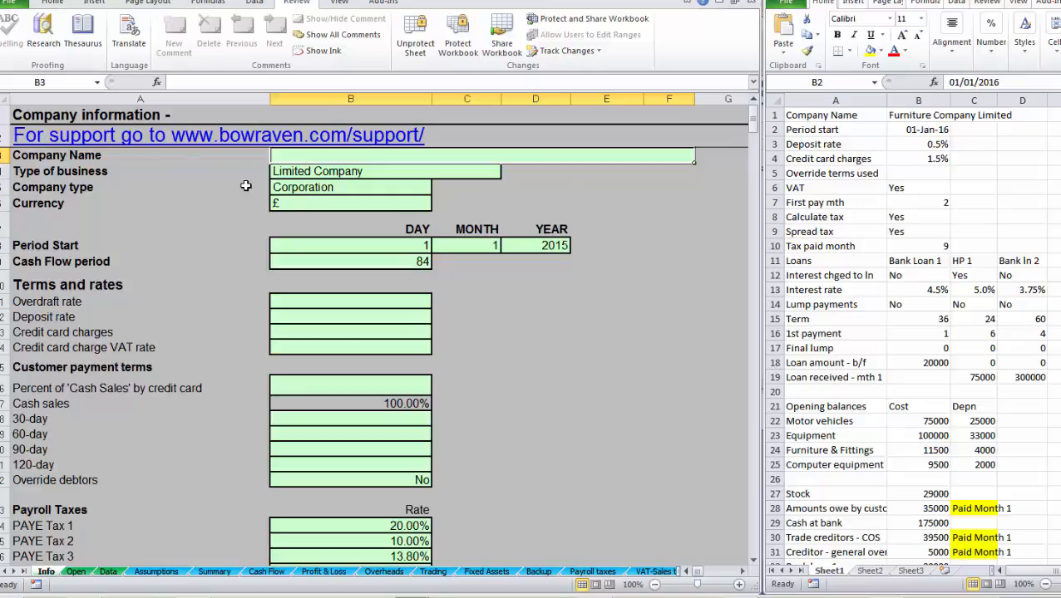
type("Furni")
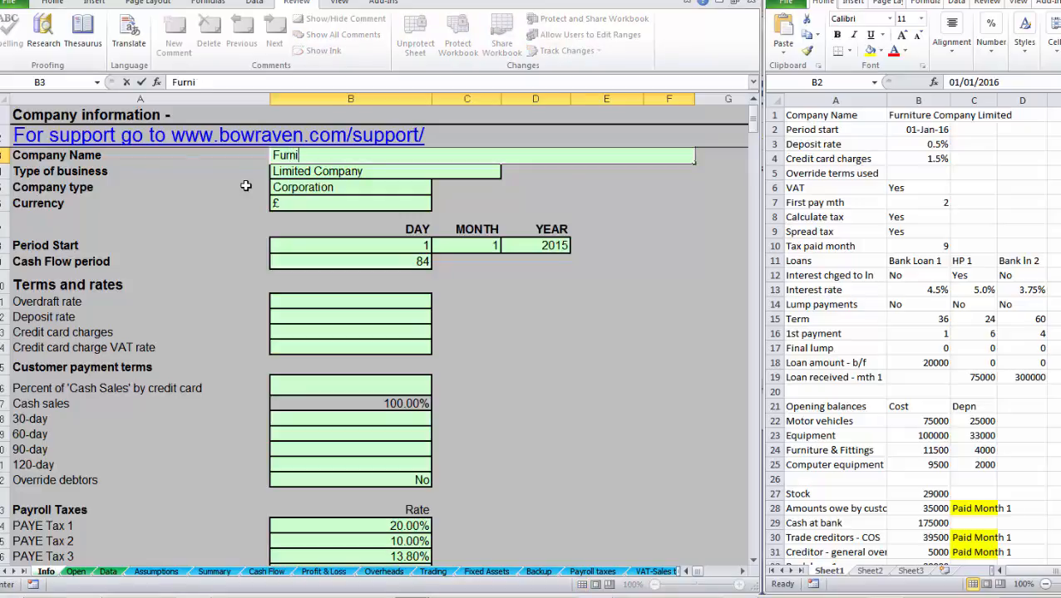
type("ture Compan")
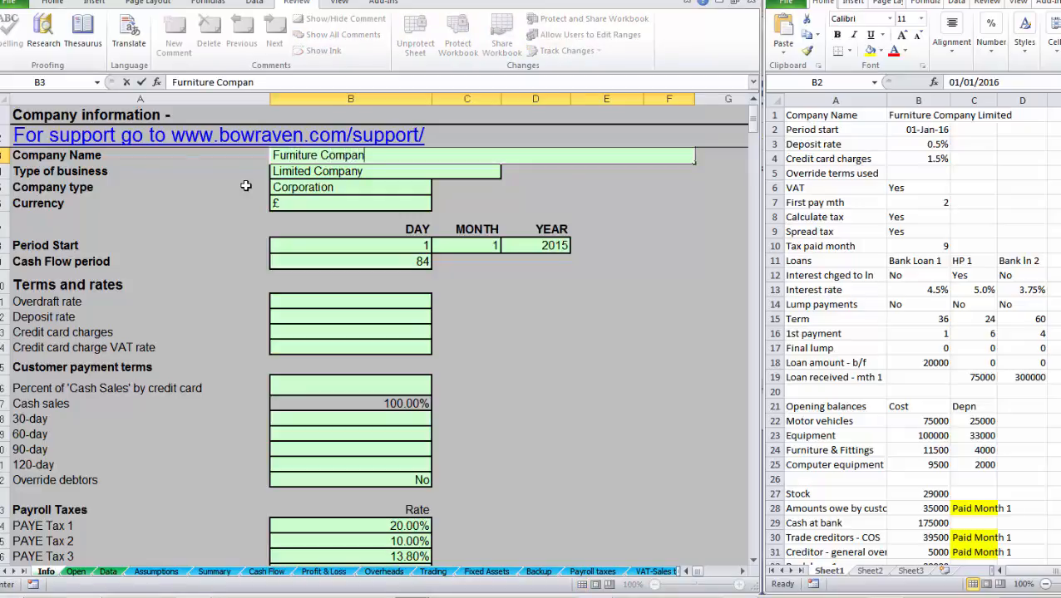
type("y Liumited")
key("Return")
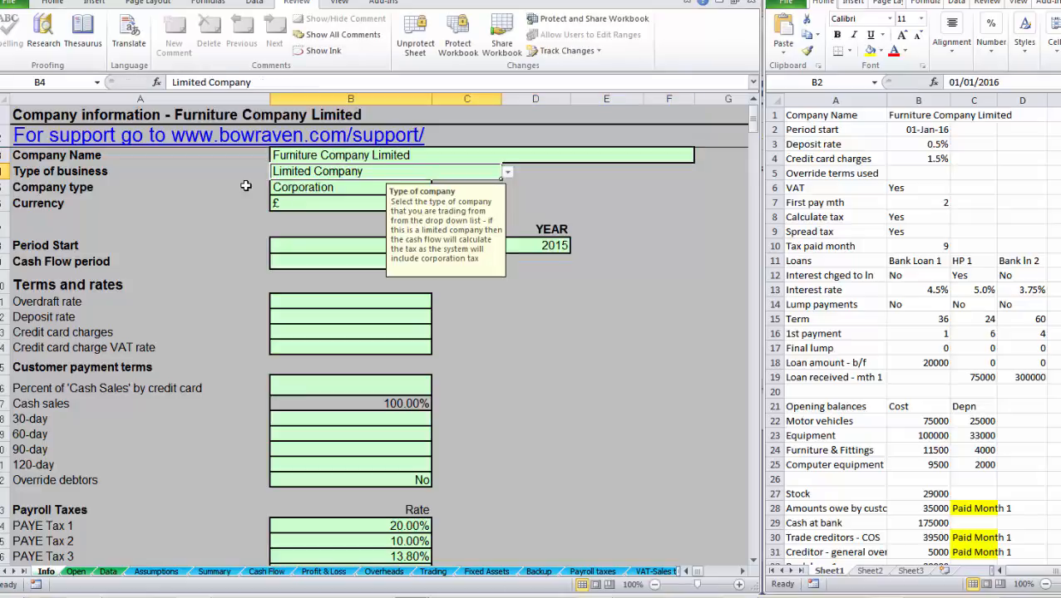
Accept Limited Company as the business type, Corporation as the company type and £ as the currency.
key("Return")
key("Return")
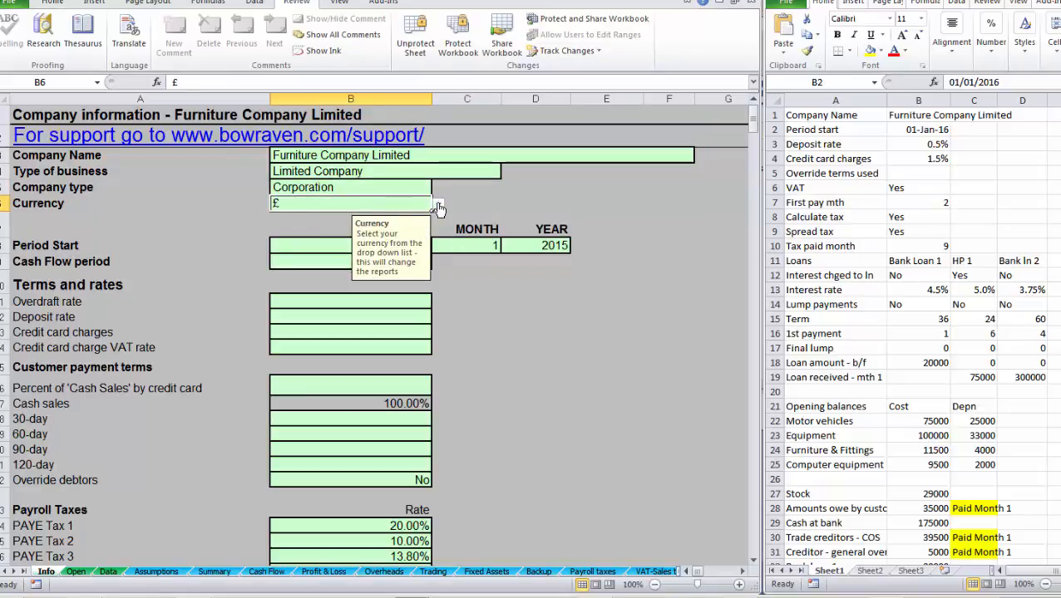
left_click(437, 205)
key("Return")
key("Return")
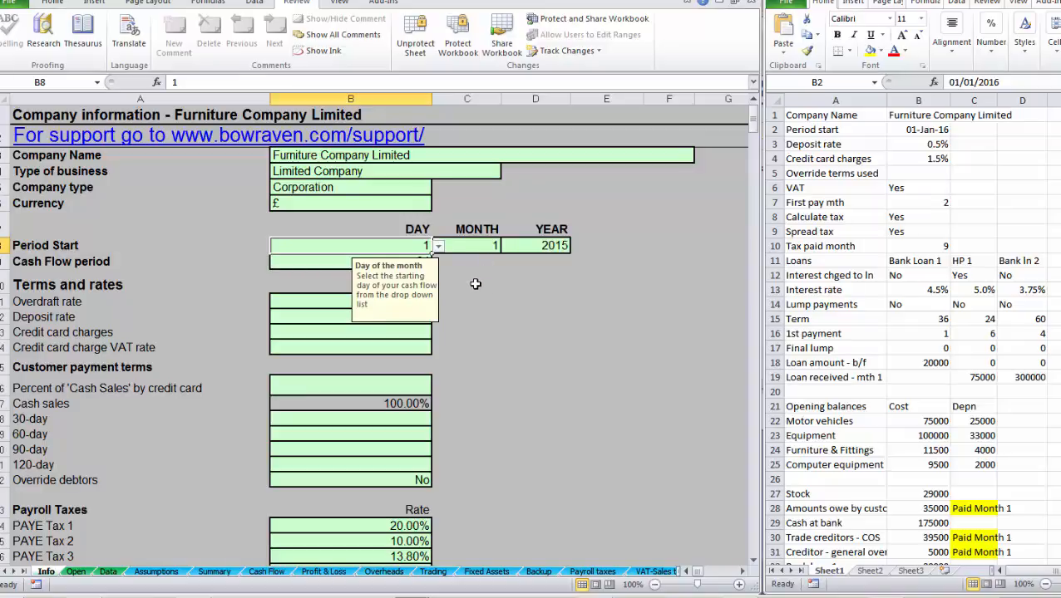
Set the period start year to 2016, keeping day 1 and month 1.
key("Tab")
key("Tab")
type("2")
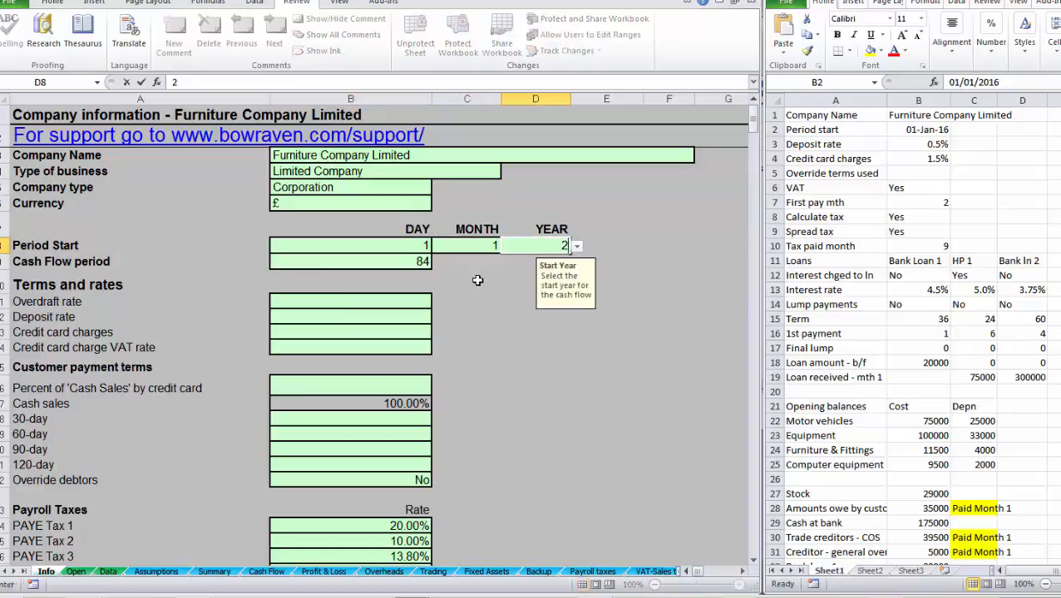
type("016")
key("Tab")
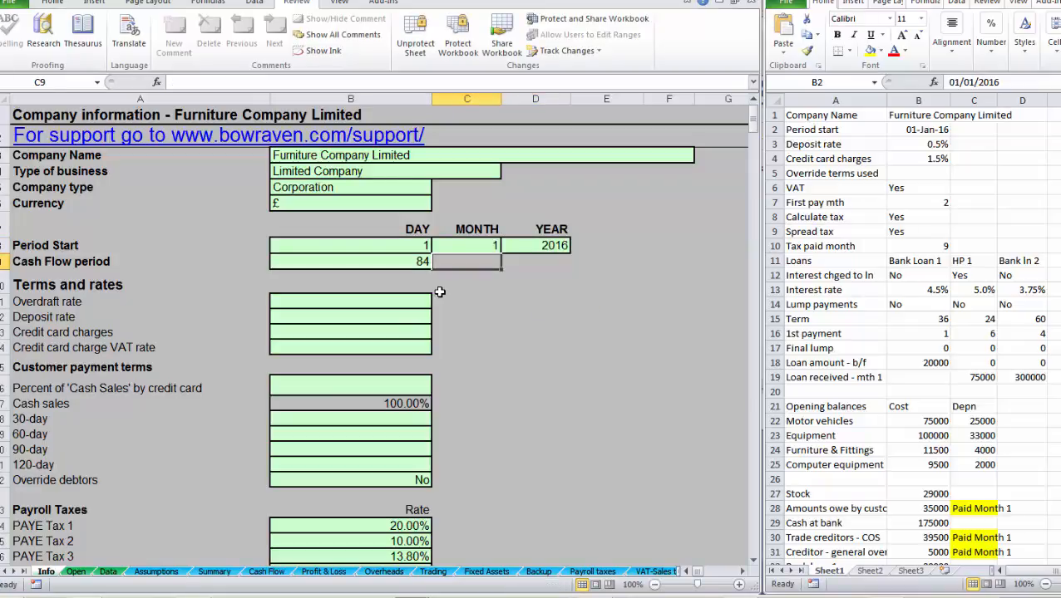
Set the cash flow period to 12 months and check the available period lengths.
type("12")
key("Return")
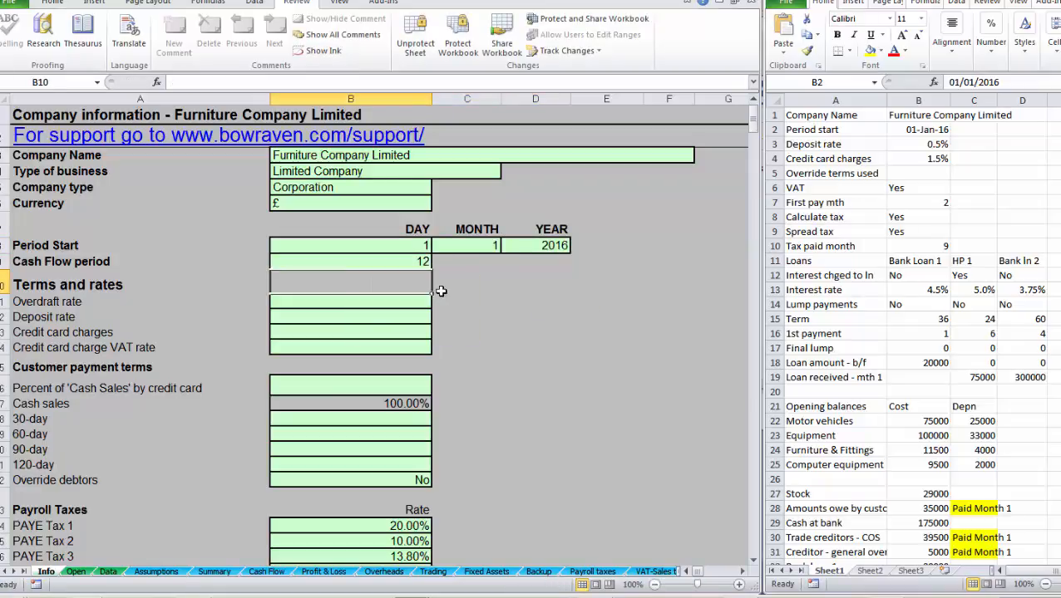
key("Up")
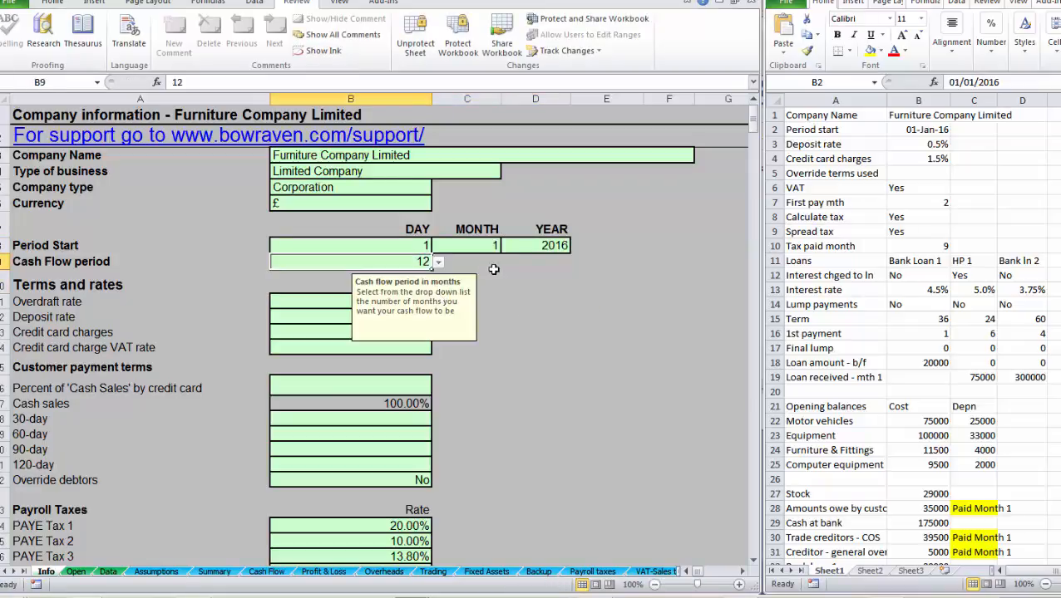
left_click(438, 262)
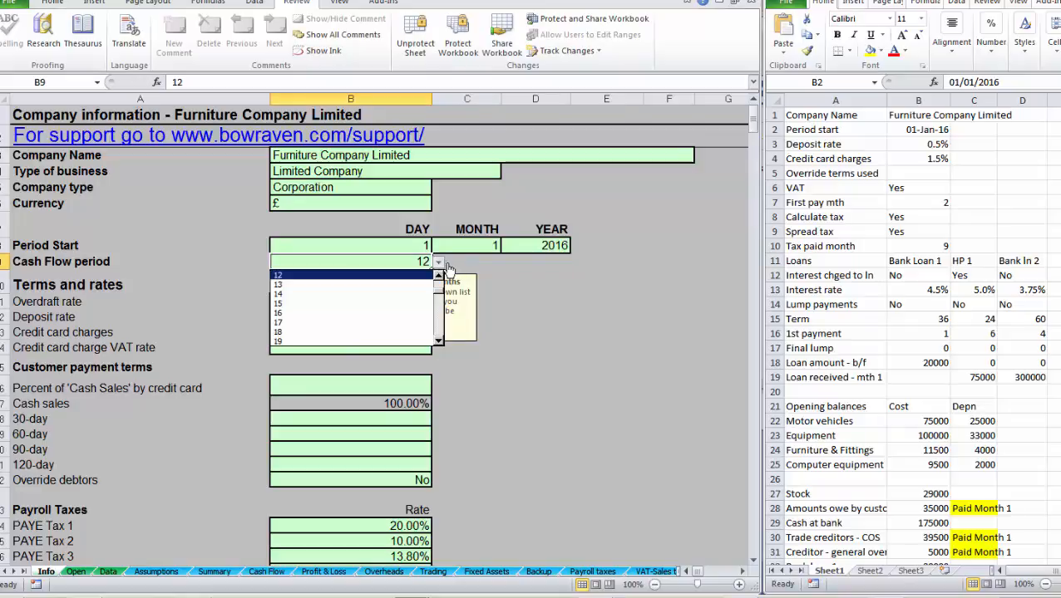
key("Escape")
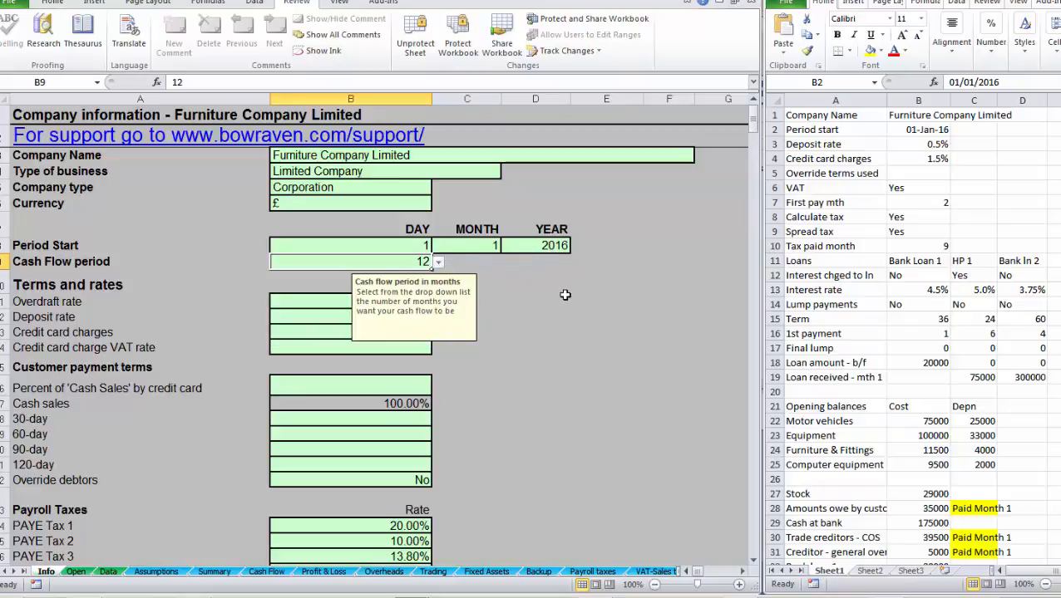
Leave the overdraft rate blank and enter a 0.50% deposit rate and 1.50% credit card charges.
key("Return")
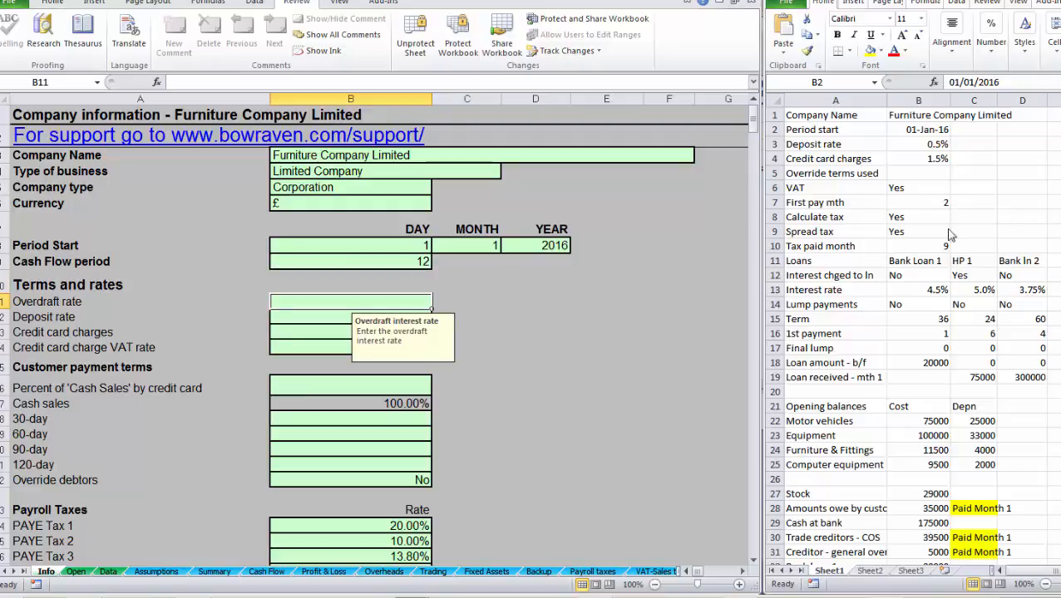
key("Return")
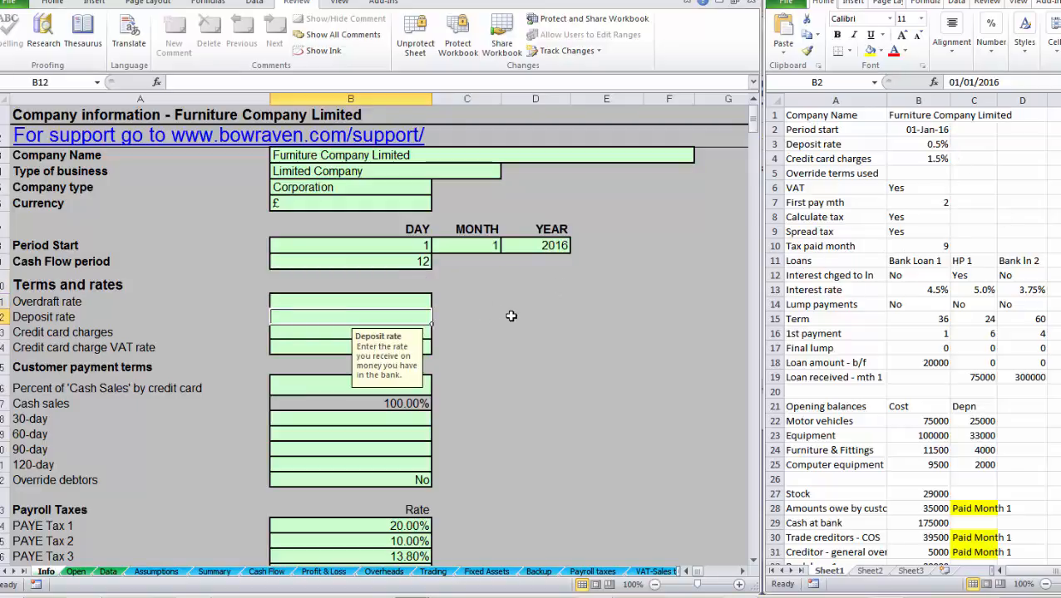
type("0.5")
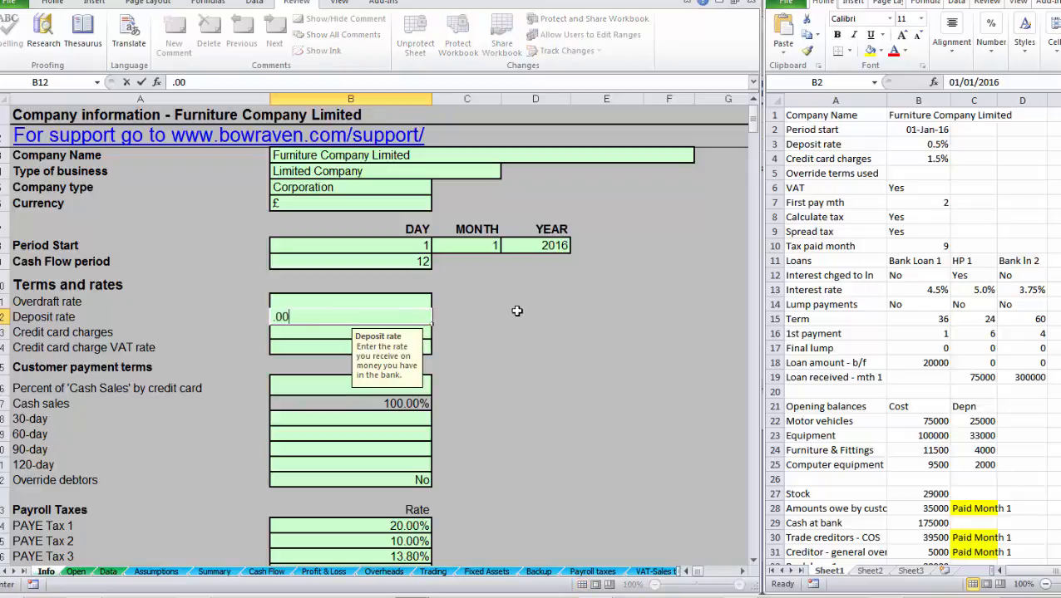
key("Return")
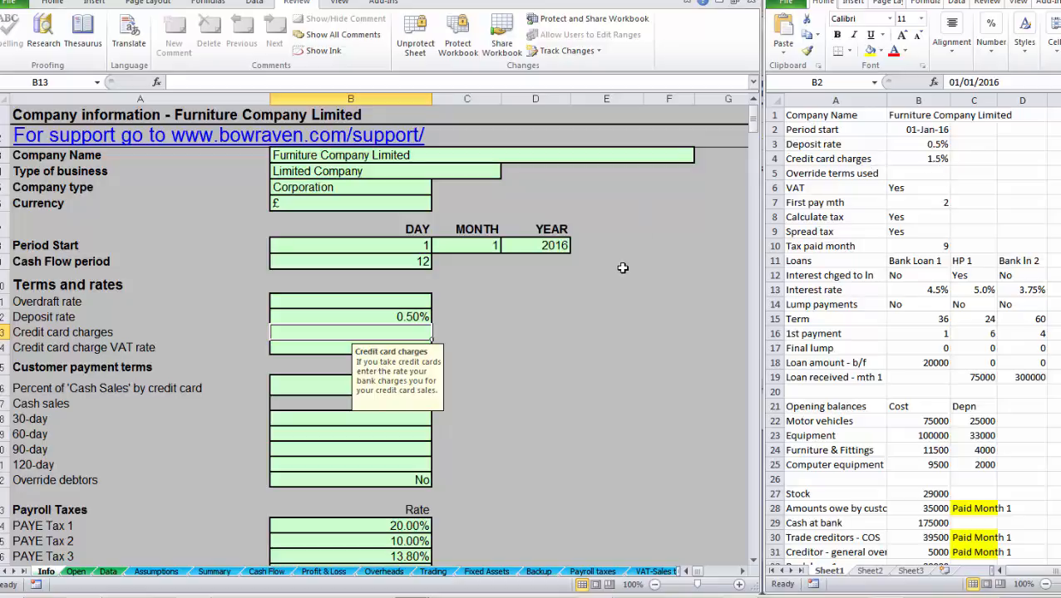
type(".015")
key("Return")
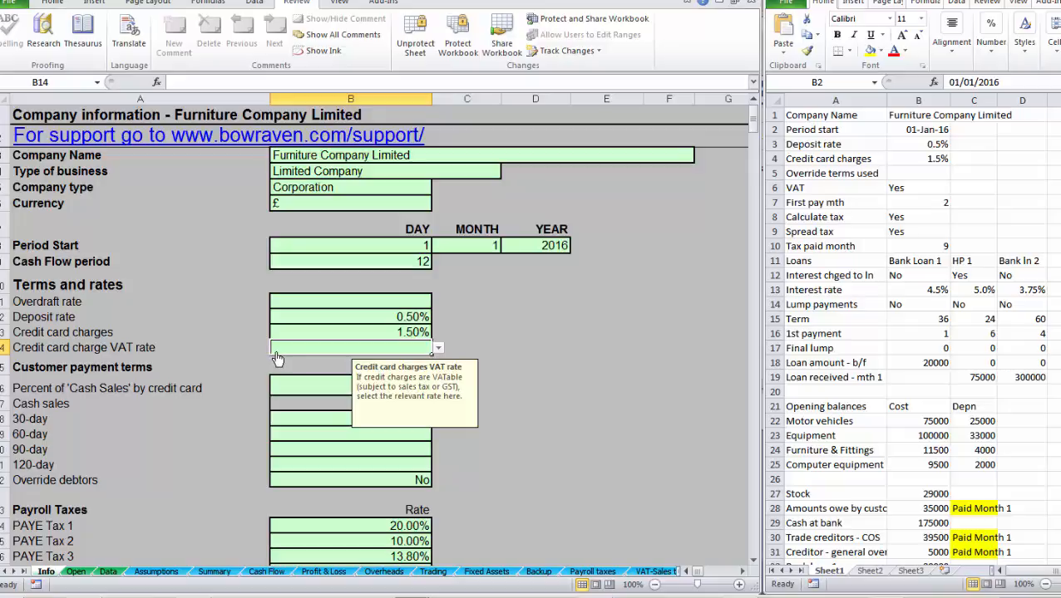
Set Override debtors to Yes under the customer payment terms, leaving the credit card charge VAT rate blank.
key("Down")
key("Down")
key("Down")
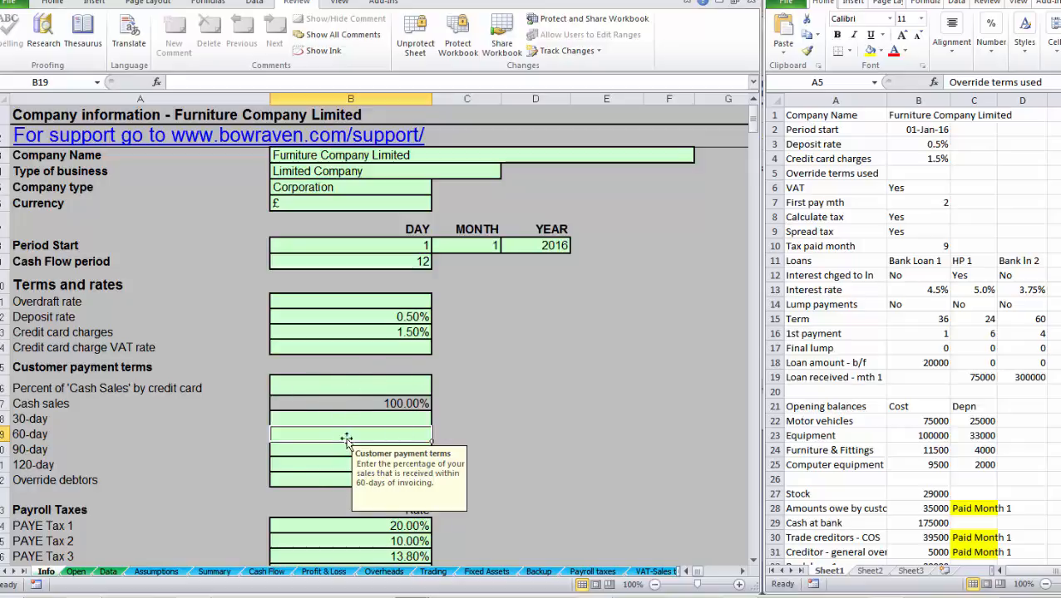
left_click(330, 480)
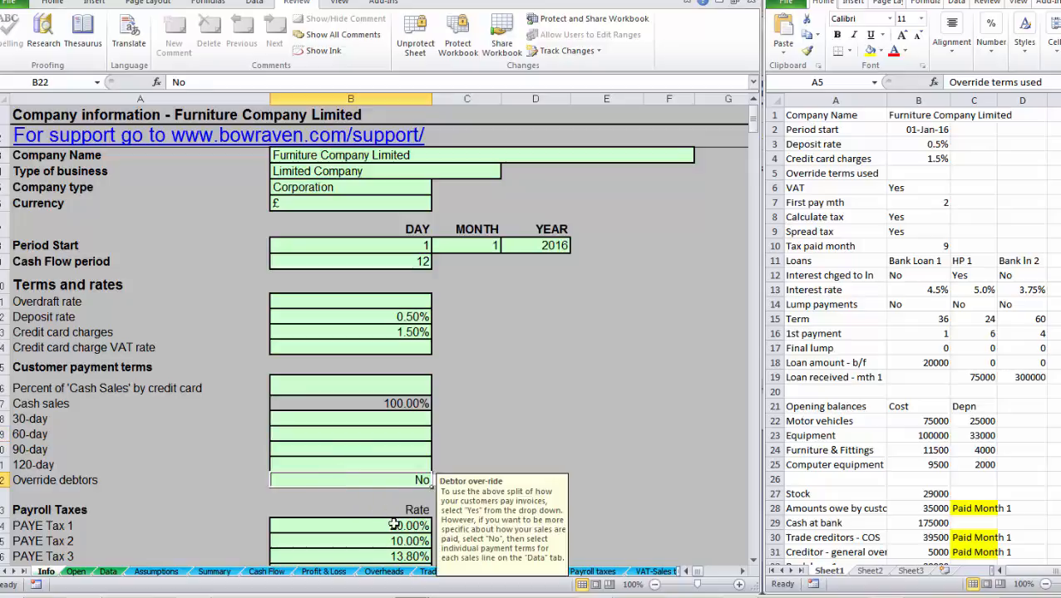
left_click_drag(553, 517, 553, 517)
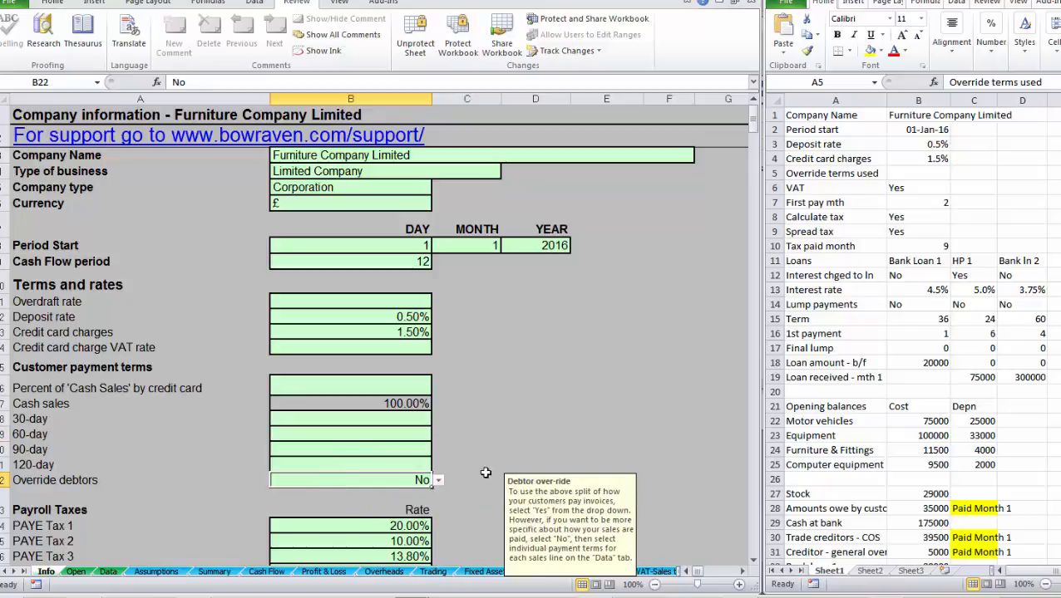
left_click(438, 481)
left_click(416, 494)
left_click(376, 438)
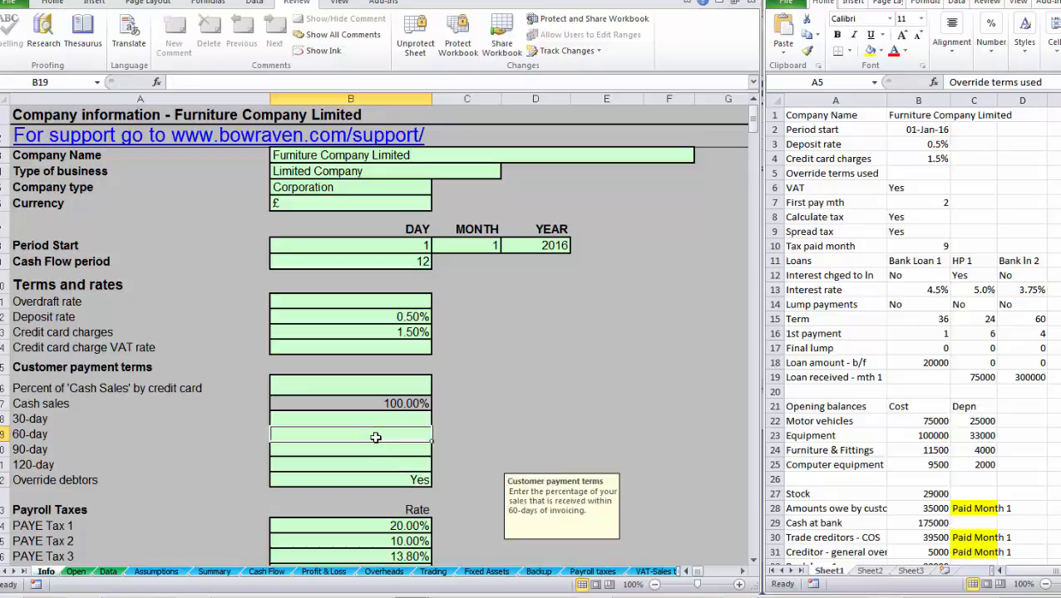
Set the VAT terms to Quarterly with 2 as the first payment month.
scroll(373, 433, "down", 6)
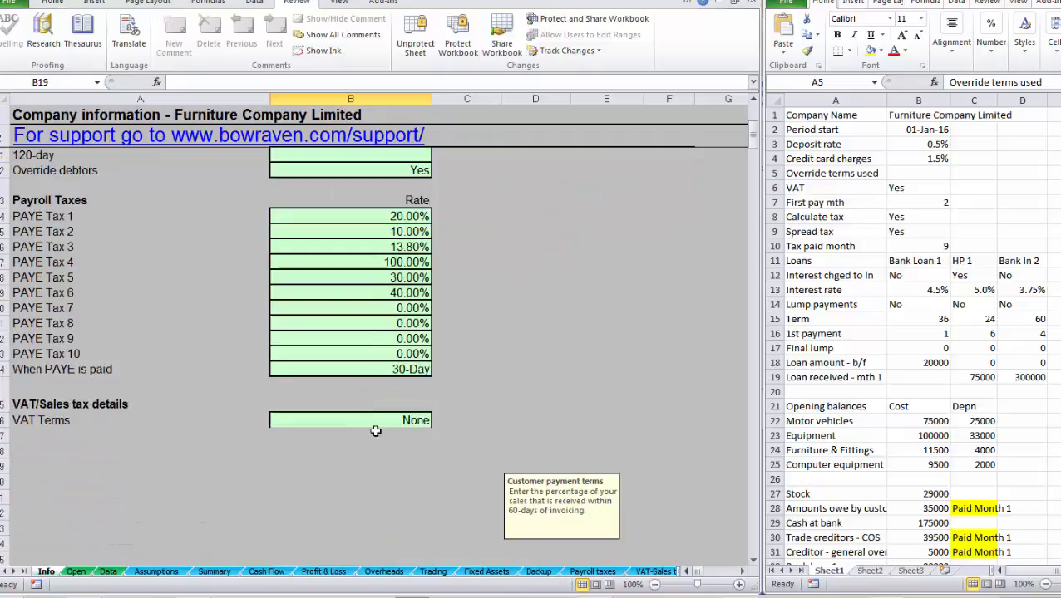
left_click(391, 422)
left_click(438, 420)
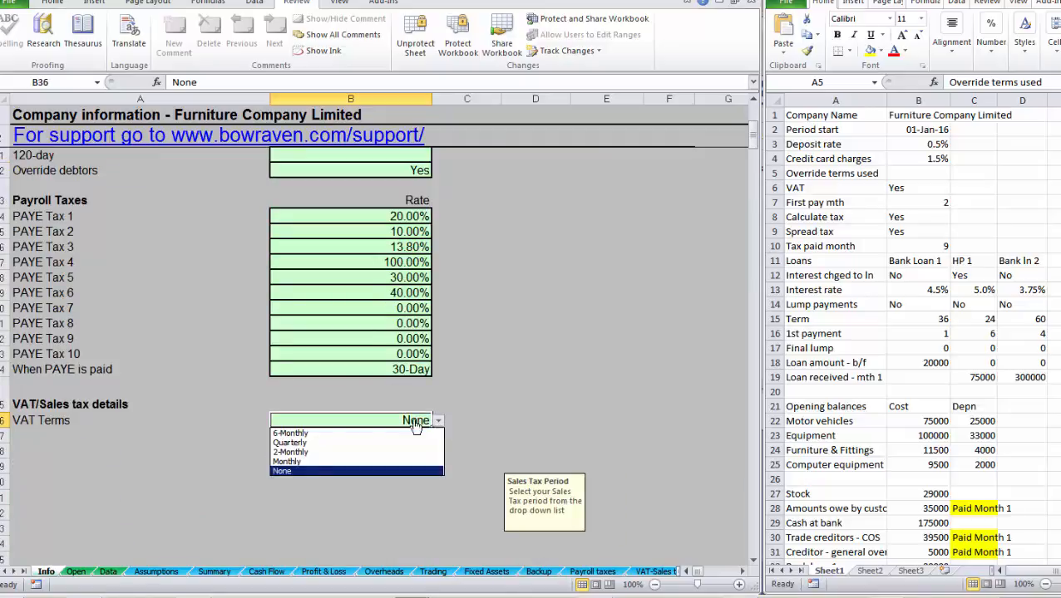
left_click(325, 443)
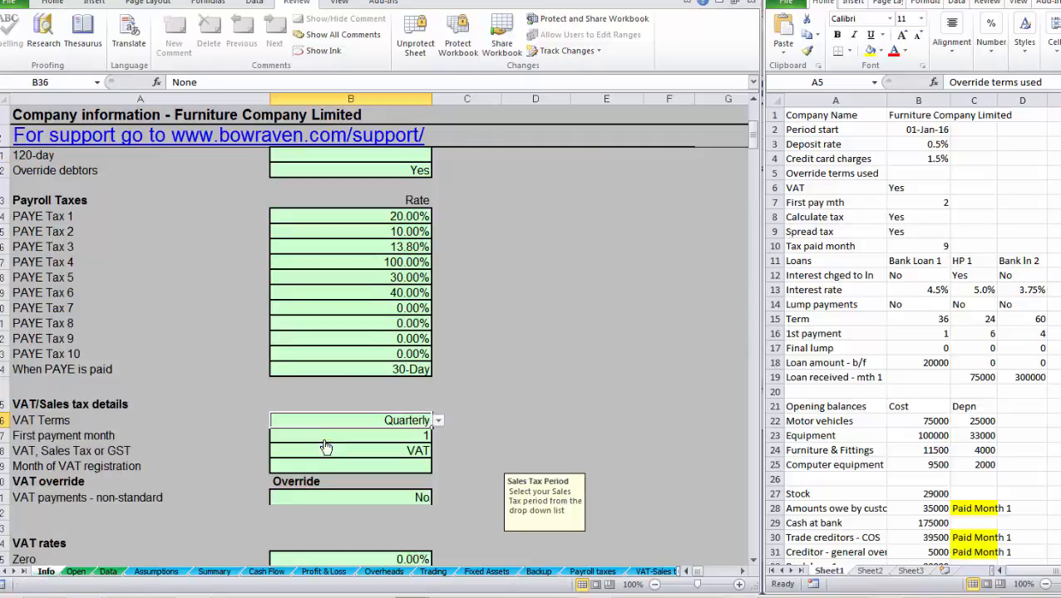
left_click(411, 435)
type("2")
key("Return")
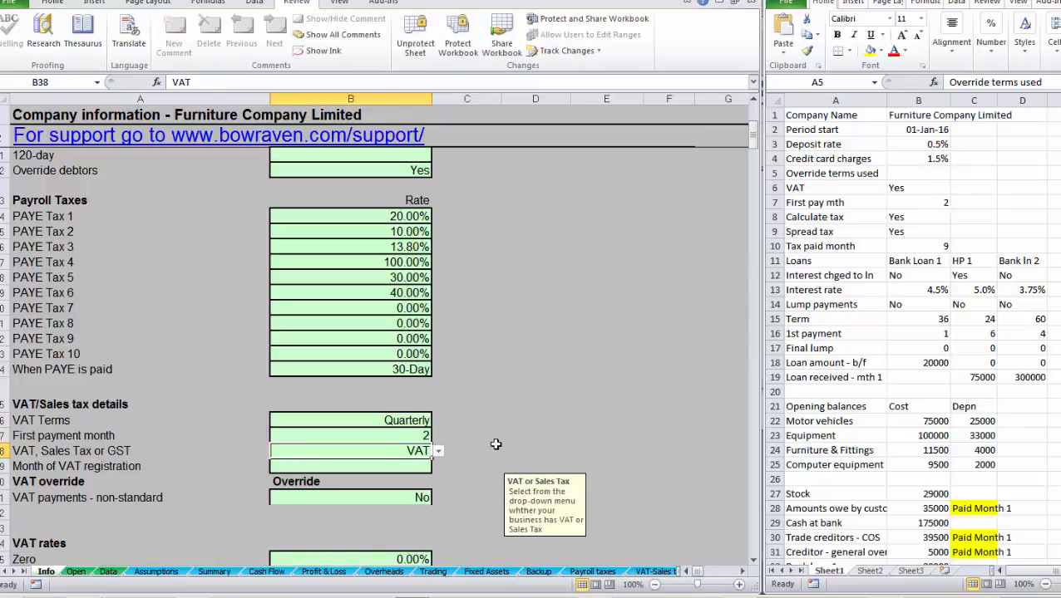
Set Calculate tax to Yes in the company tax rates section for limited companies.
scroll(498, 425, "down", 2)
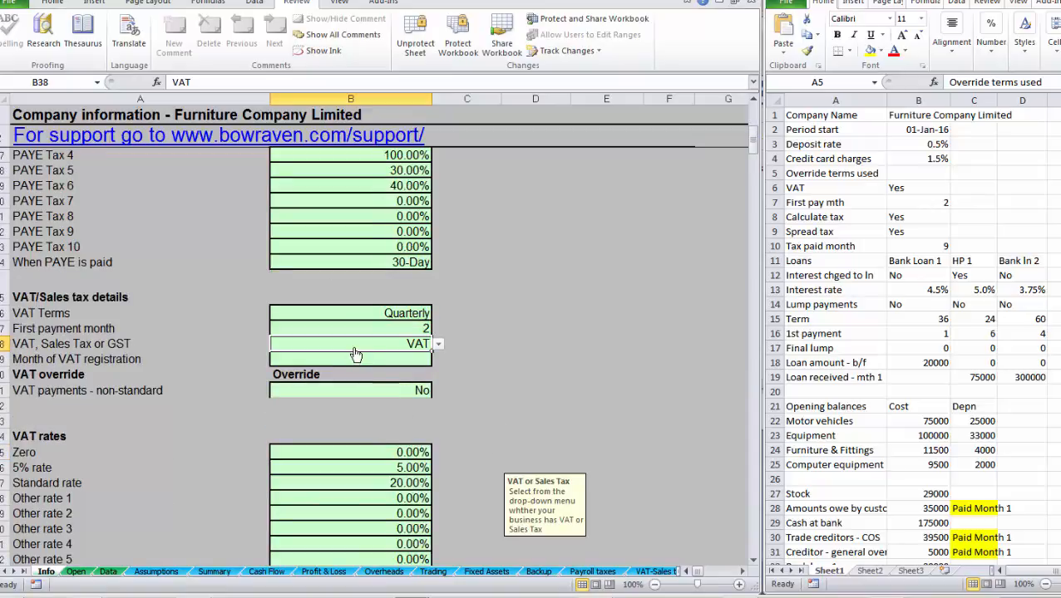
scroll(561, 298, "down", 4)
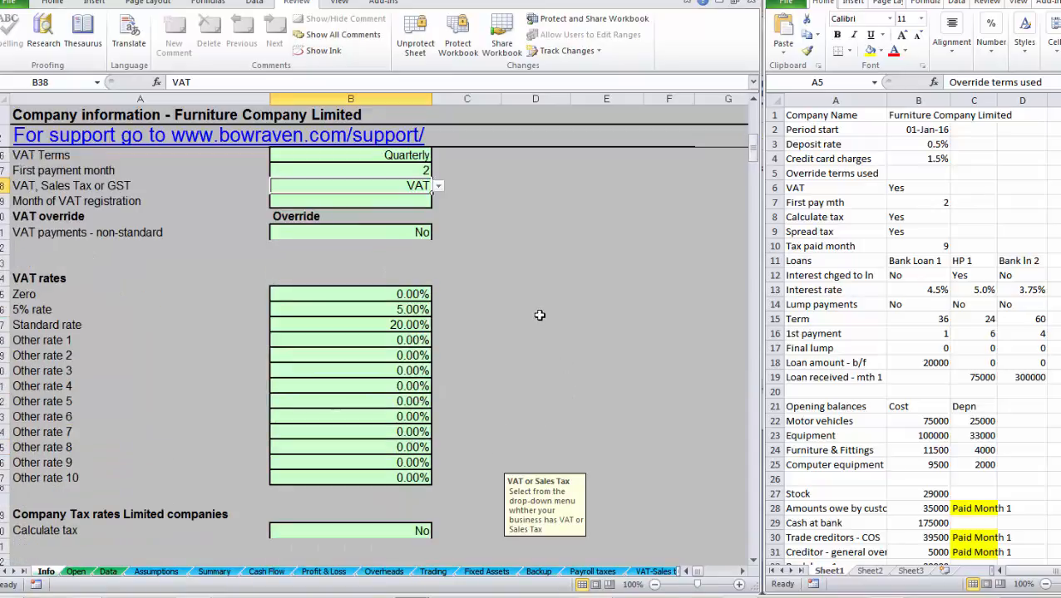
scroll(538, 321, "down", 2)
left_click(385, 393)
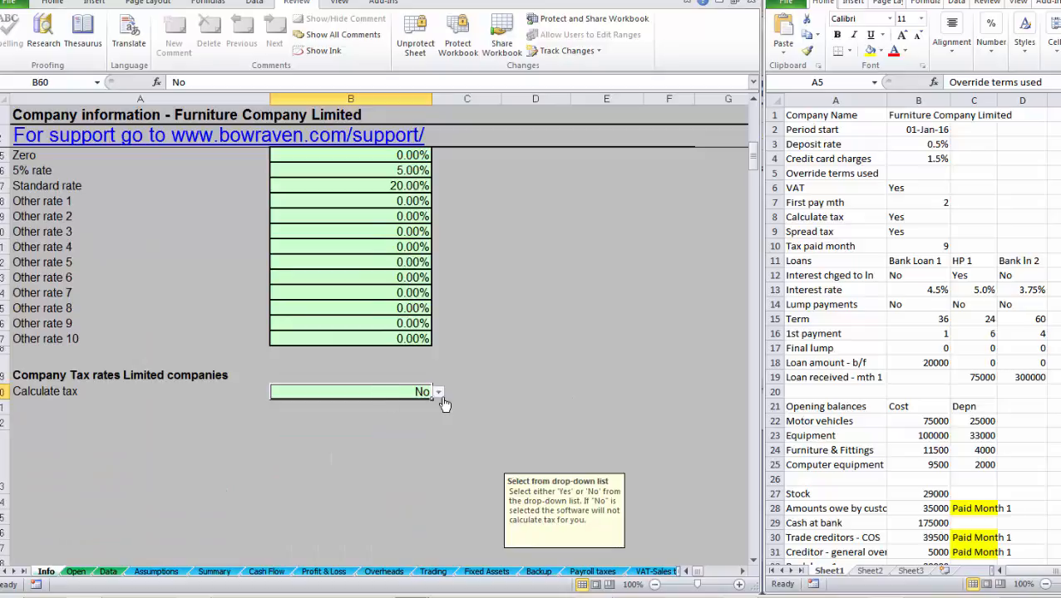
left_click(439, 394)
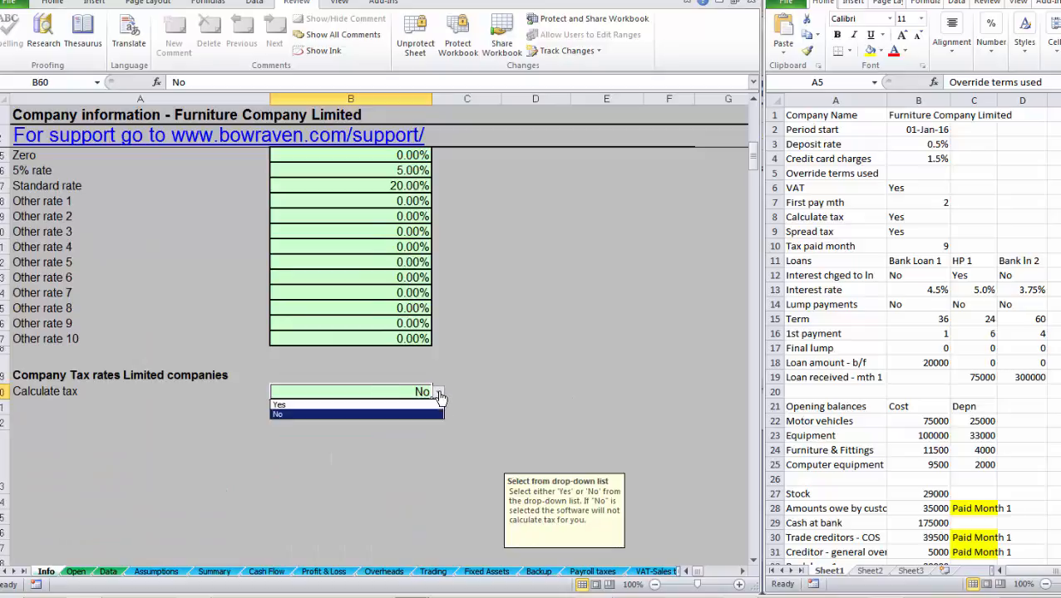
left_click(348, 405)
Check the opening balance tax payment month, the Spread tax setting and the tax rate for the year to 31-12-16.
left_click(337, 406)
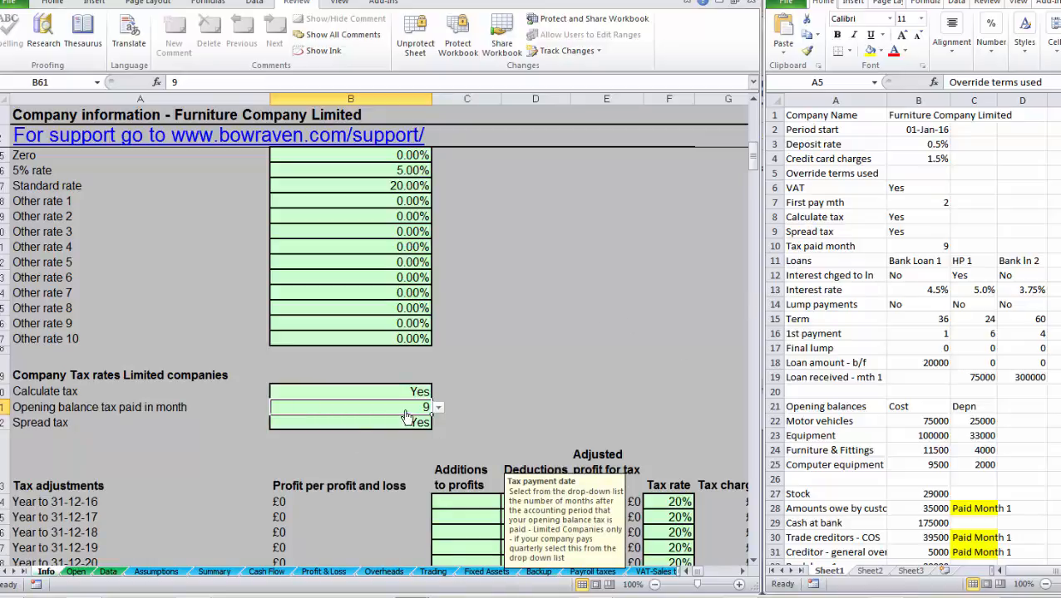
left_click(354, 424)
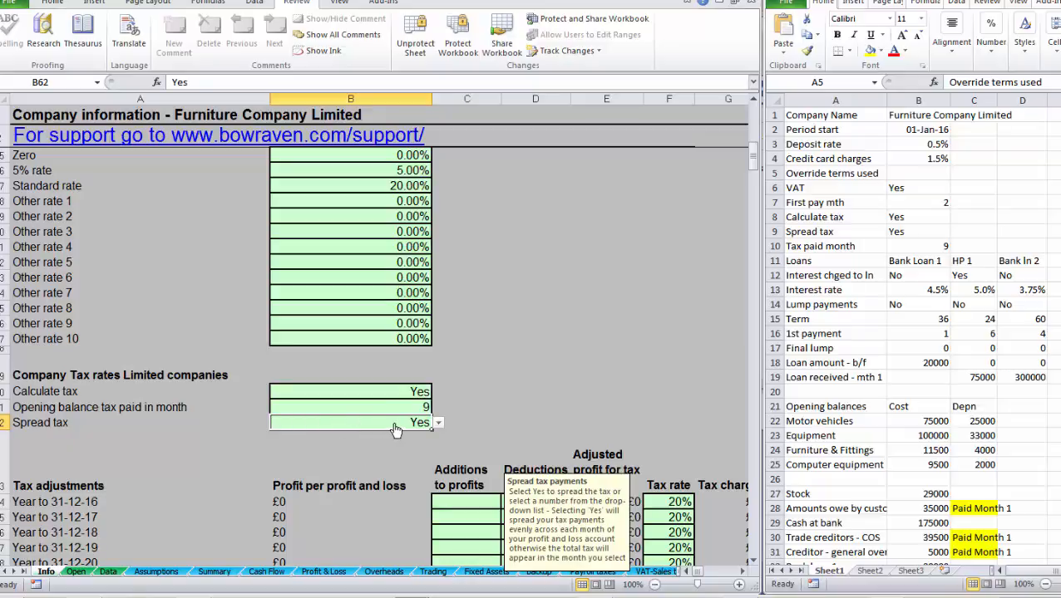
scroll(565, 395, "down", 3)
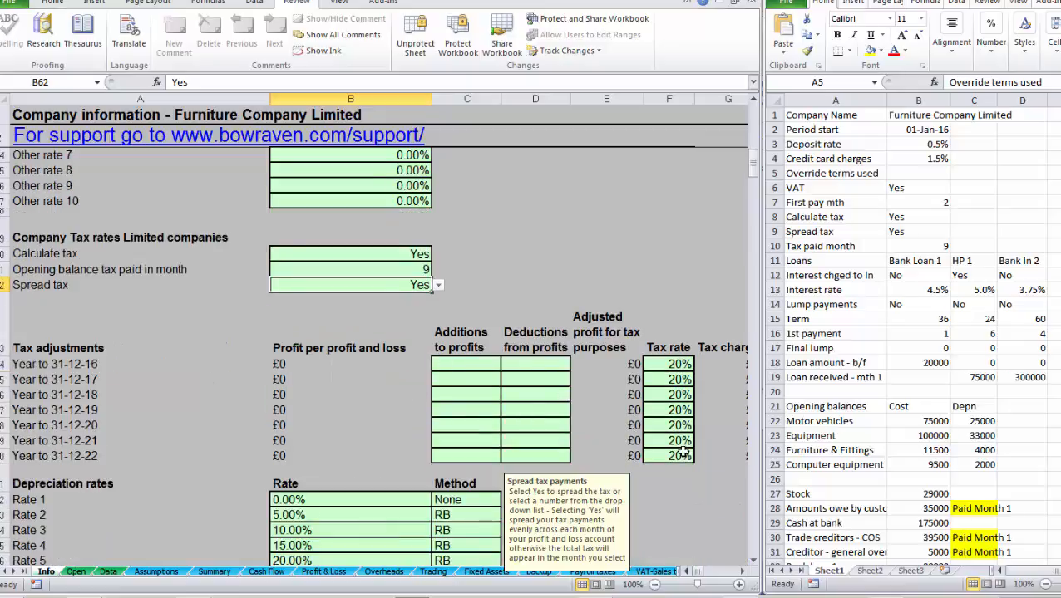
left_click(656, 367)
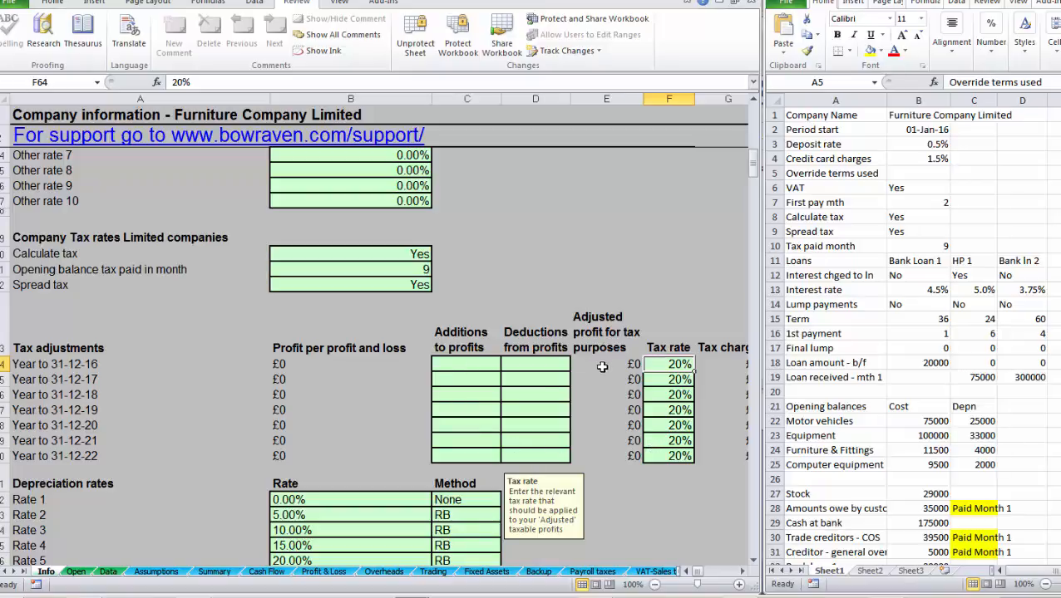
Review the depreciation rates and fixed asset depreciation settings, and check which loan rows carry the bank loan and hire purchase names.
scroll(371, 413, "down", 3)
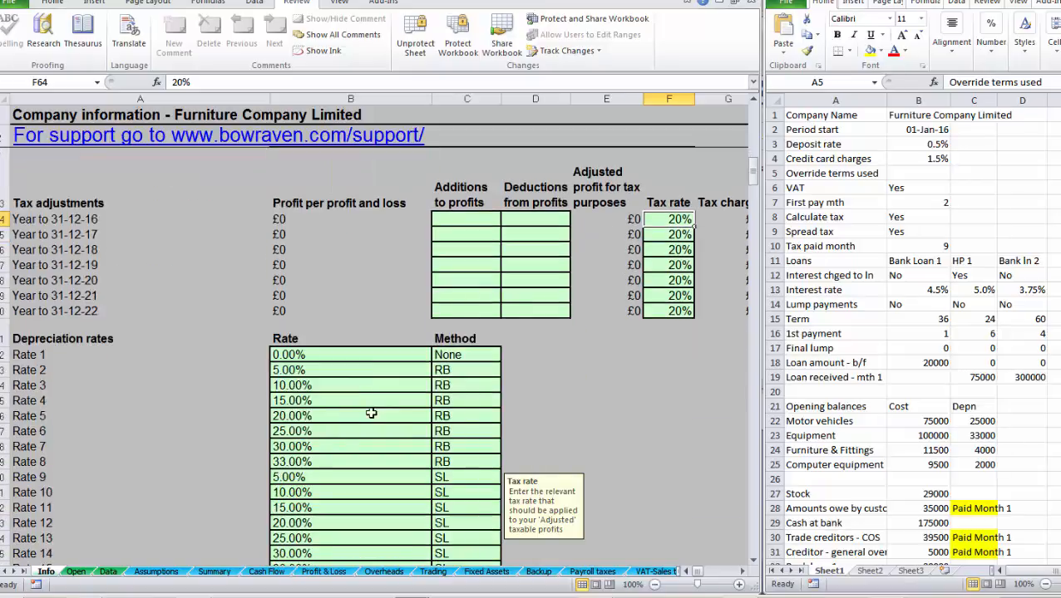
scroll(369, 366, "down", 2)
scroll(365, 356, "down", 3)
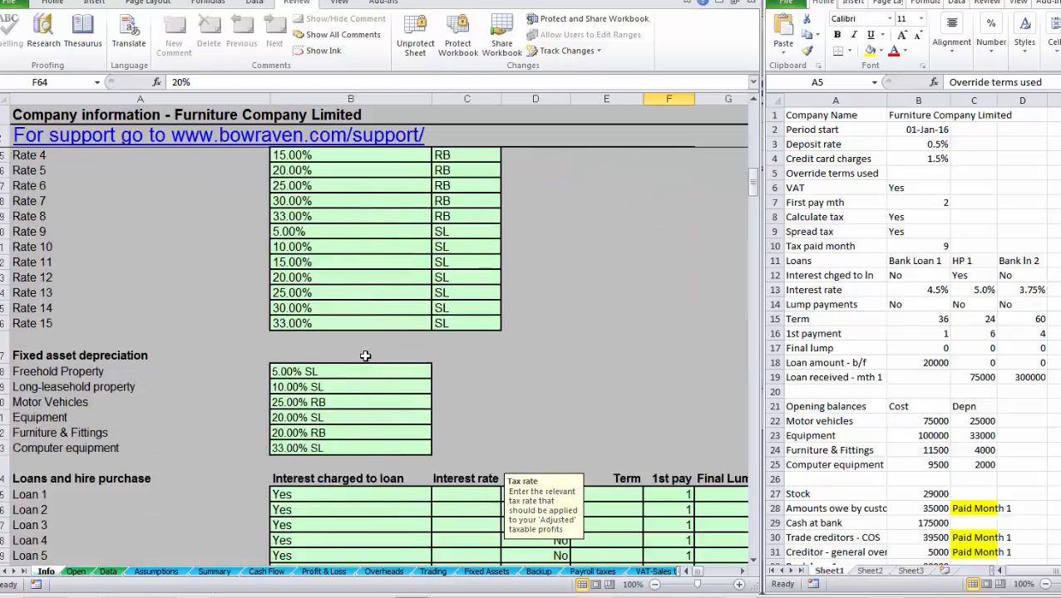
scroll(298, 353, "down", 4)
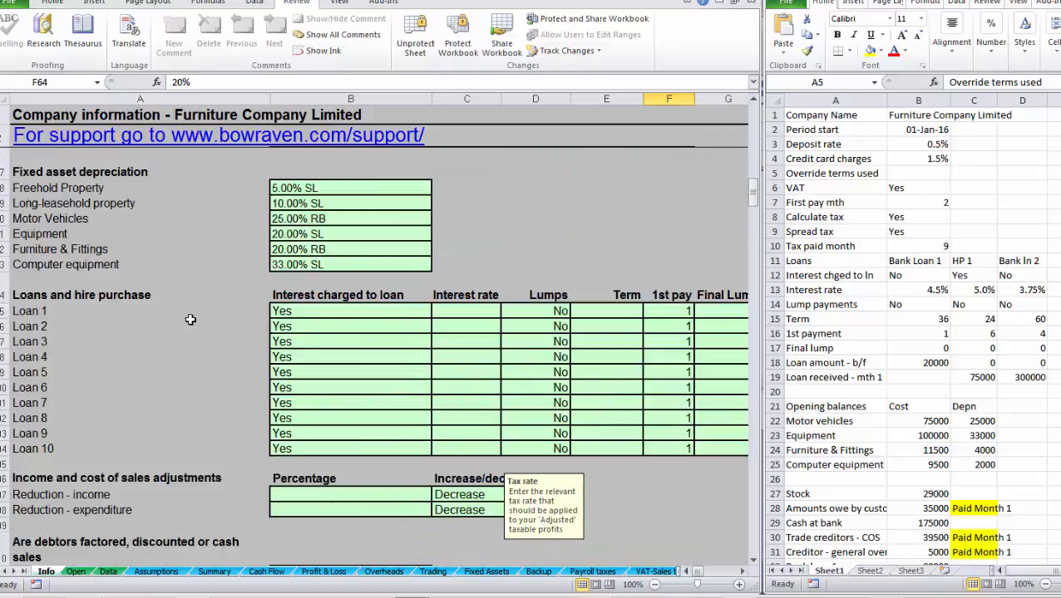
left_click(909, 292)
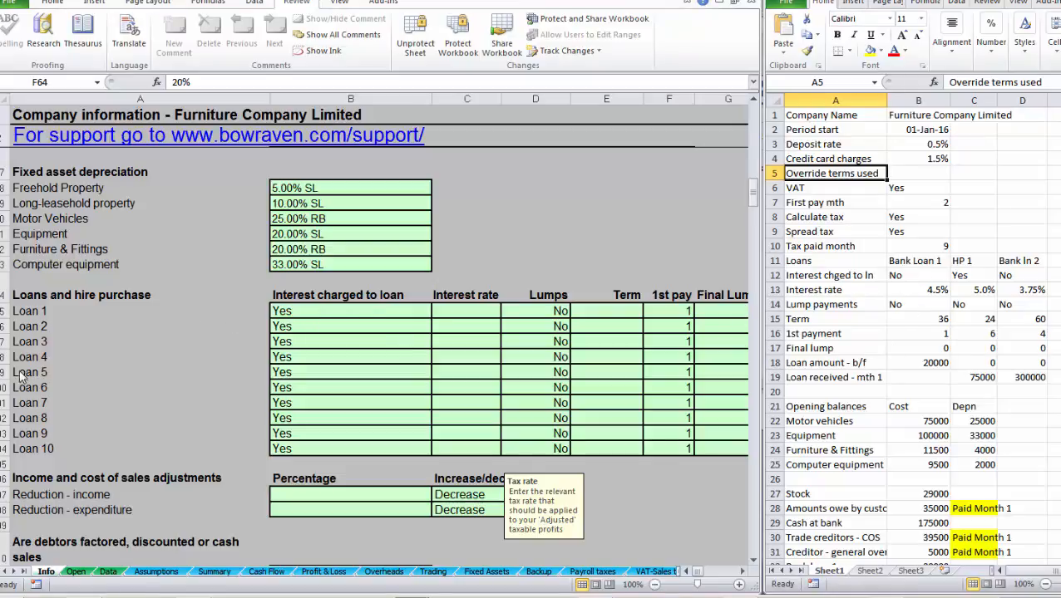
left_click(509, 385)
key("Right")
key("Right")
key("Right")
key("Right")
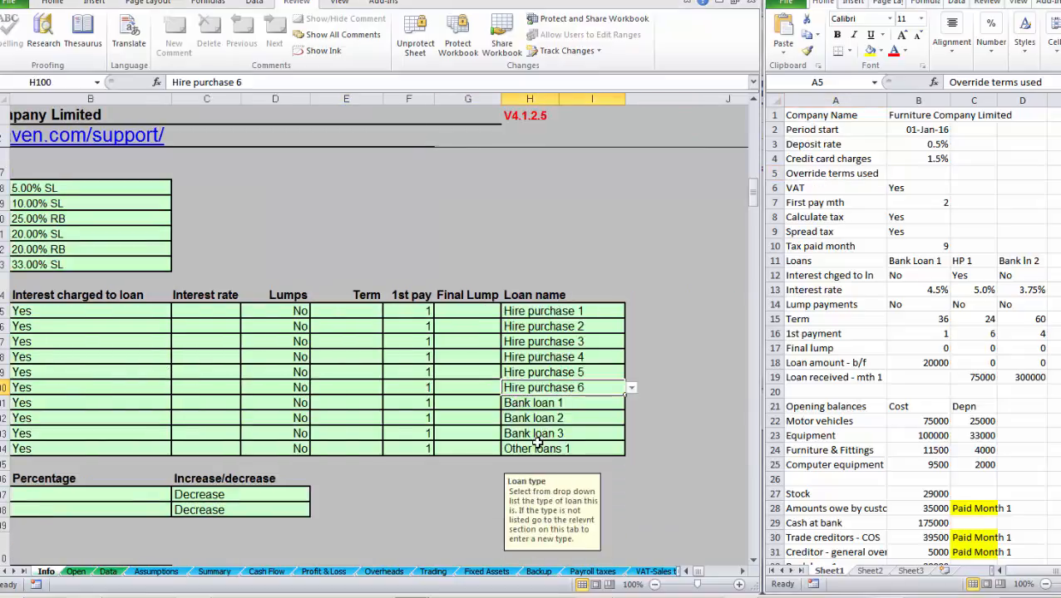
Set Interest charged to loan to No for Bank loan 1 in the Loan 7 row.
key("Down")
key("Left")
key("Left")
key("Left")
key("Left")
key("Left")
key("Left")
key("Left")
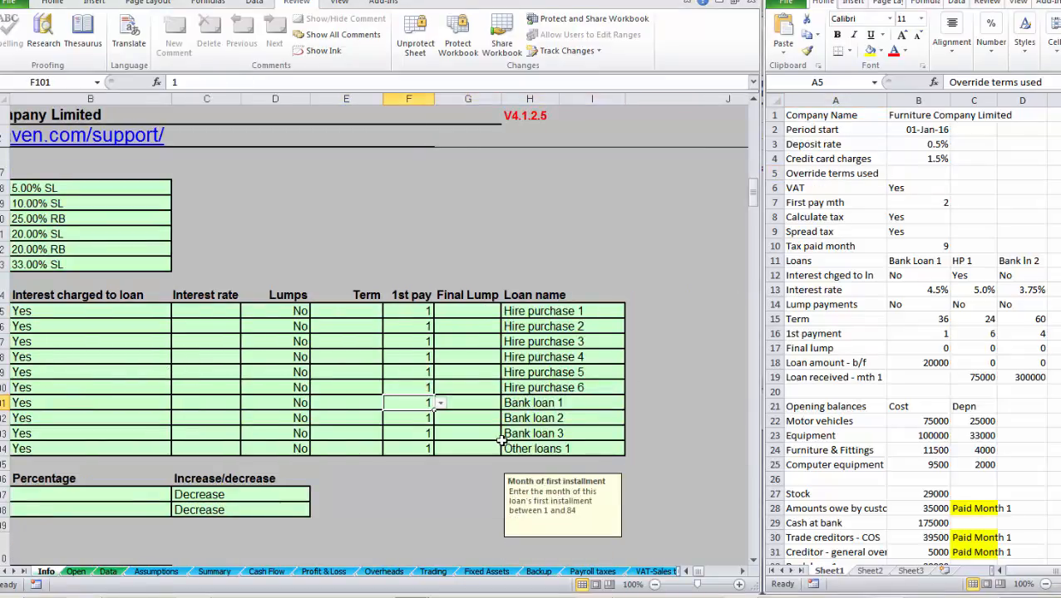
key("Right")
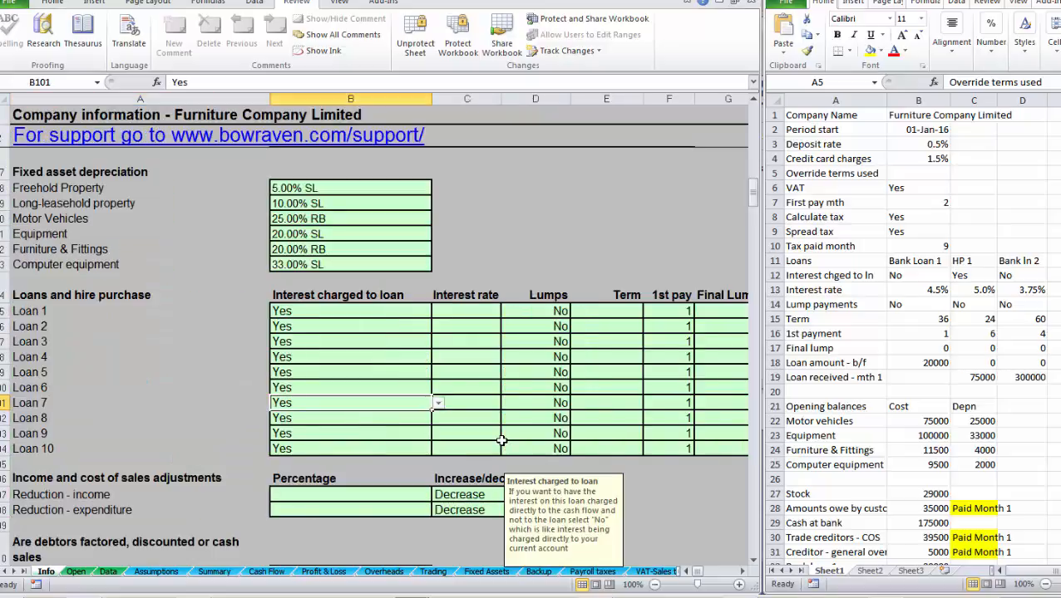
left_click(437, 403)
left_click(347, 417)
Enter a 4.5% interest rate and a 36-month term for Loan 7, keeping Lumps at No and the first payment at 1.
key("Right")
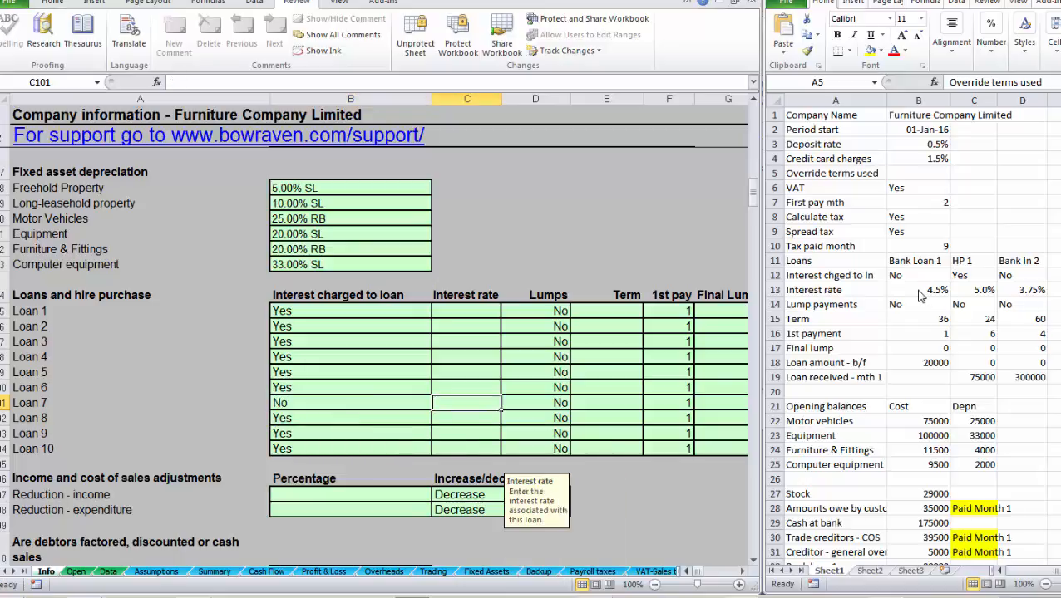
type(".04")
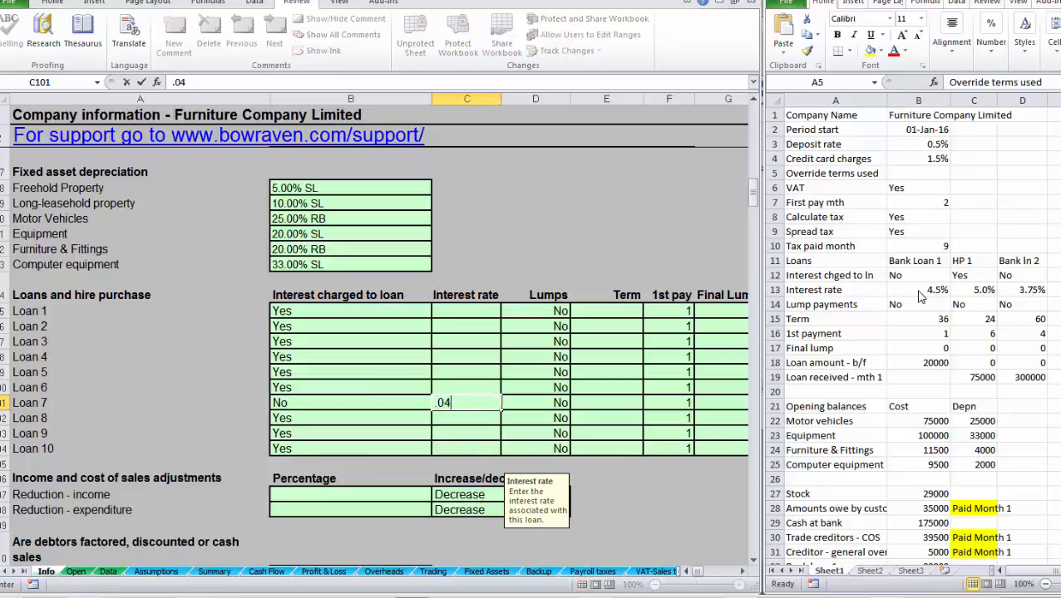
type("5")
key("Right")
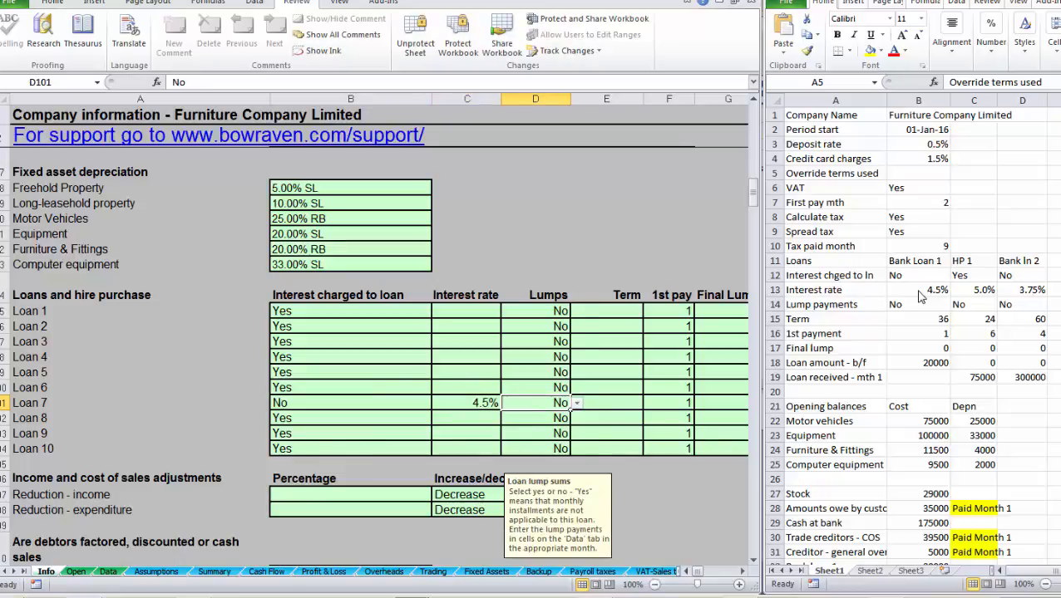
key("Right")
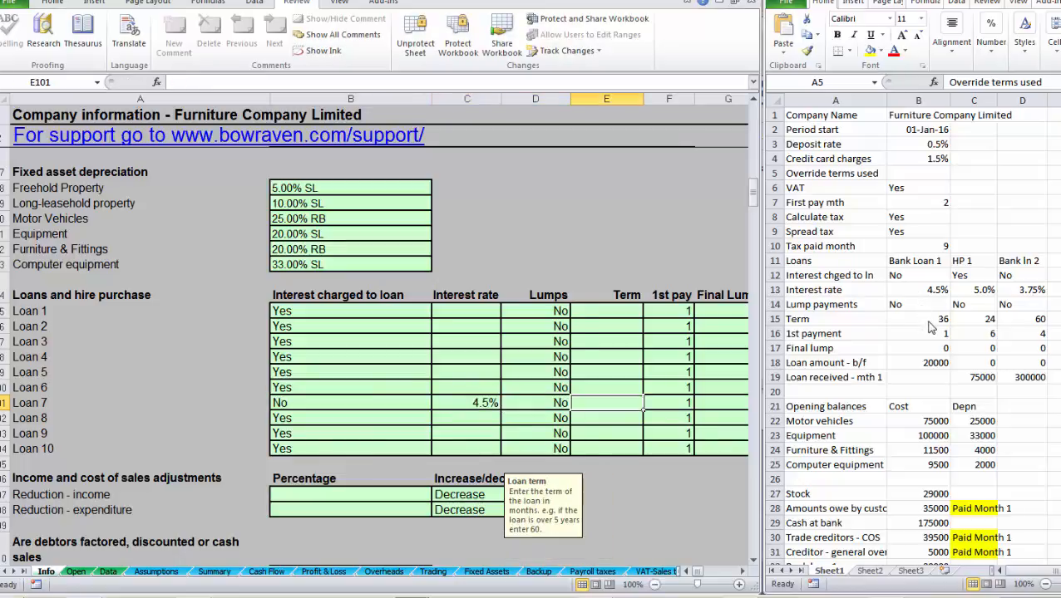
type("36")
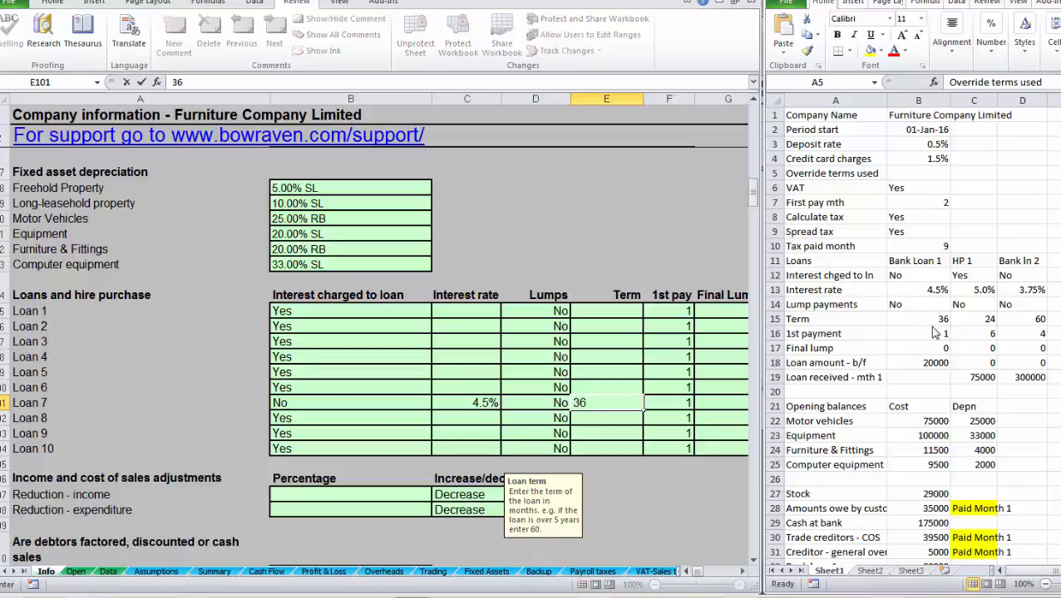
key("Right")
key("Right")
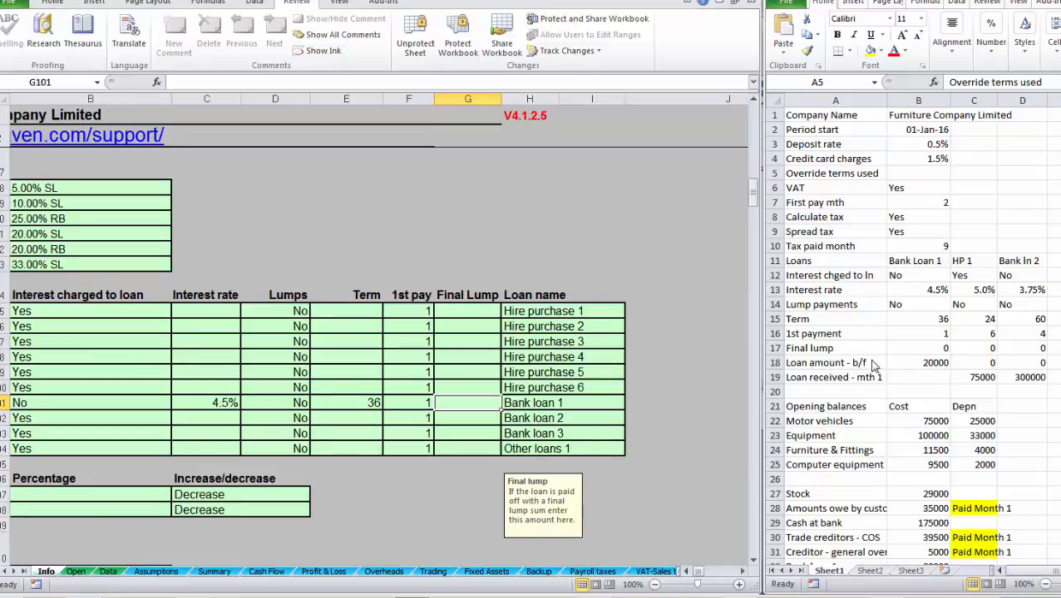
Set Interest charged to loan to No for Bank loan 2 in the Loan 8 row.
key("Left")
key("Left")
key("Left")
key("Left")
key("Left")
key("Left")
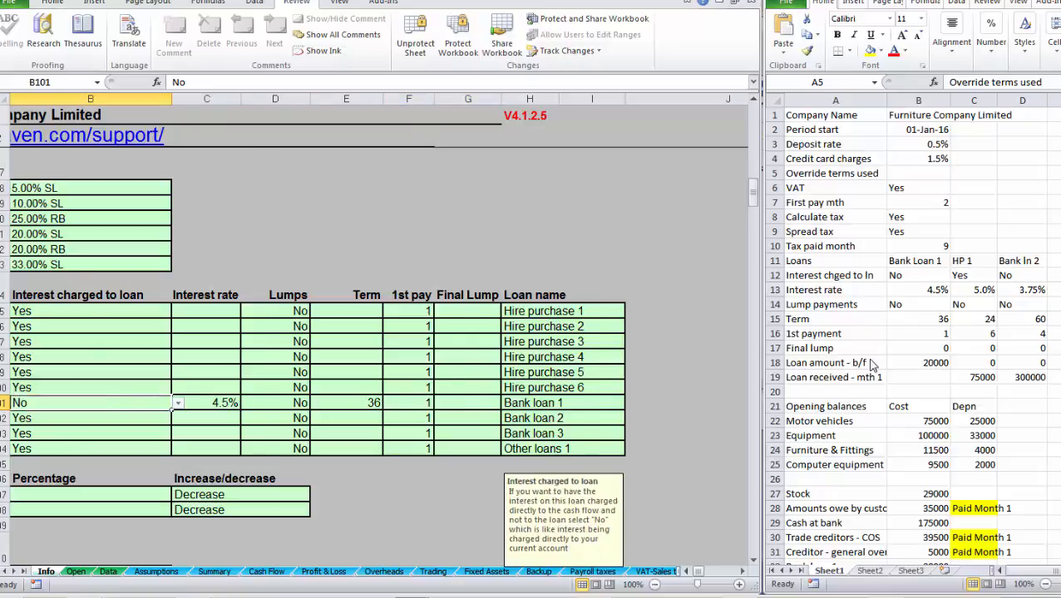
key("Down")
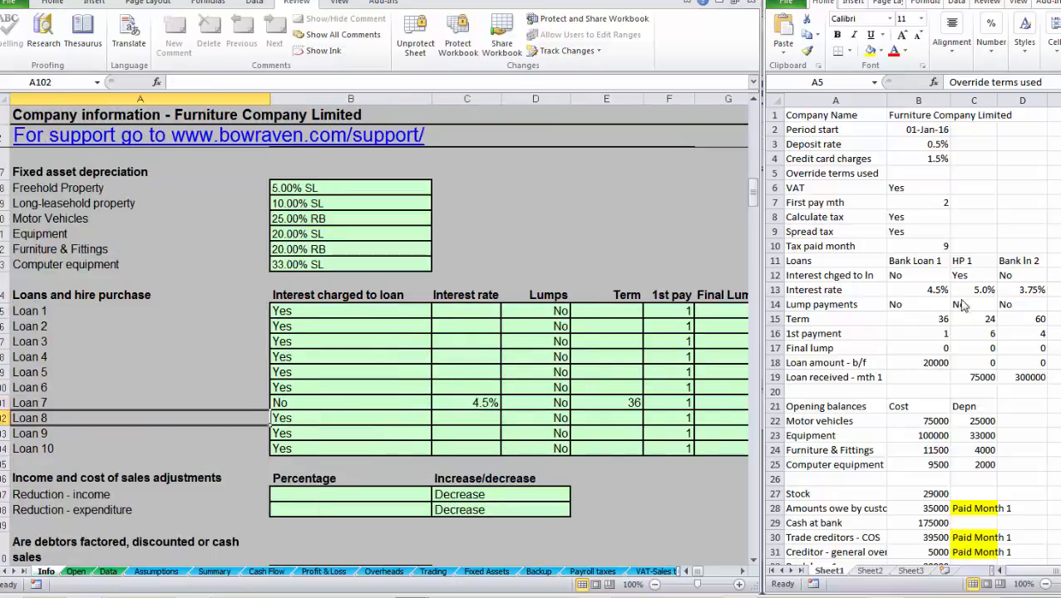
key("Right")
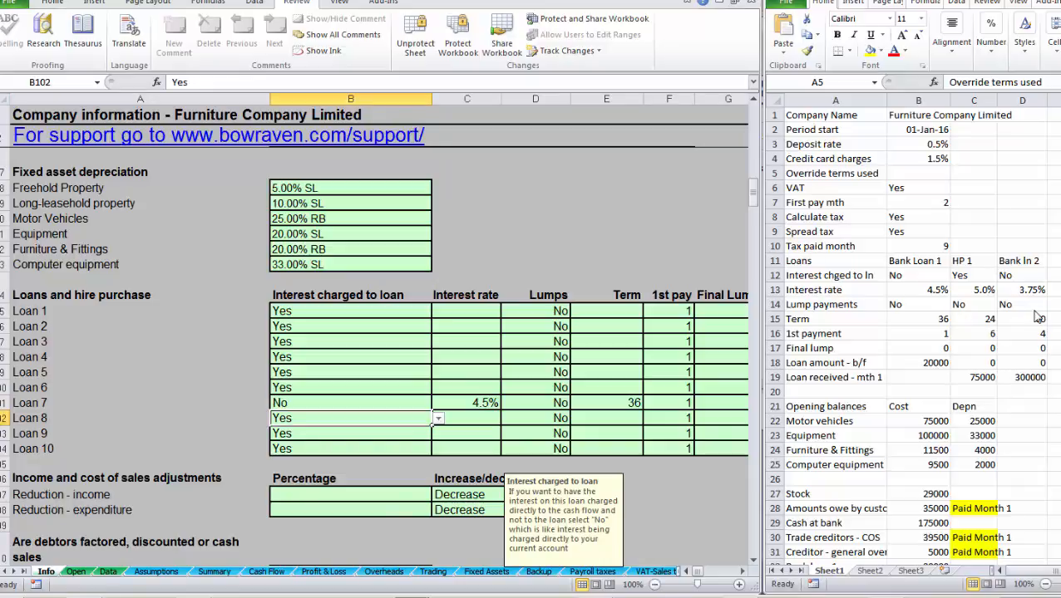
left_click(438, 419)
left_click(389, 432)
Enter a 3.75% interest rate for Loan 8, keeping its Lumps setting at No.
left_click(473, 418)
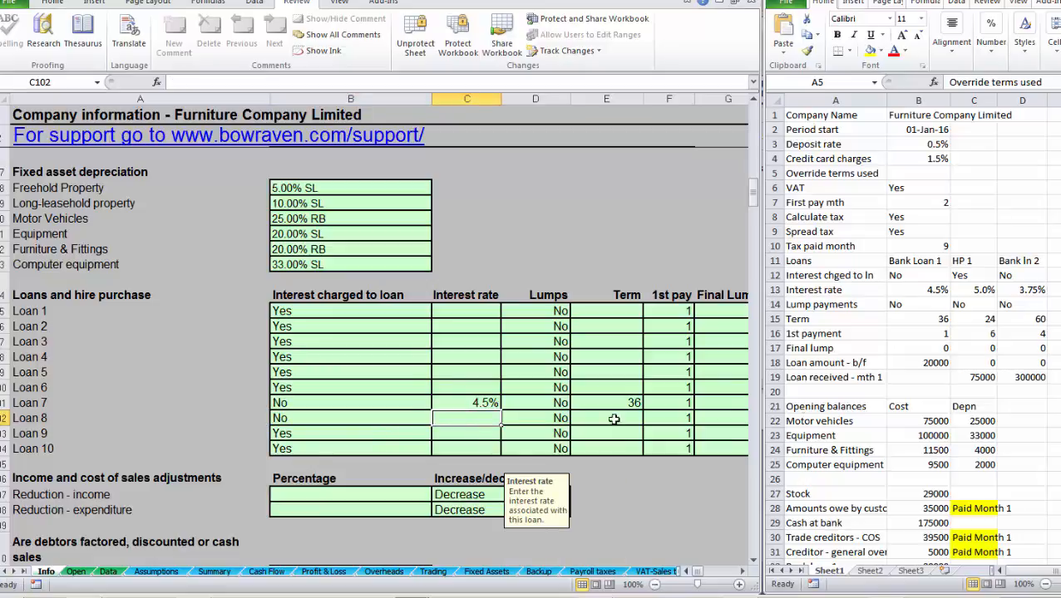
type(".07")
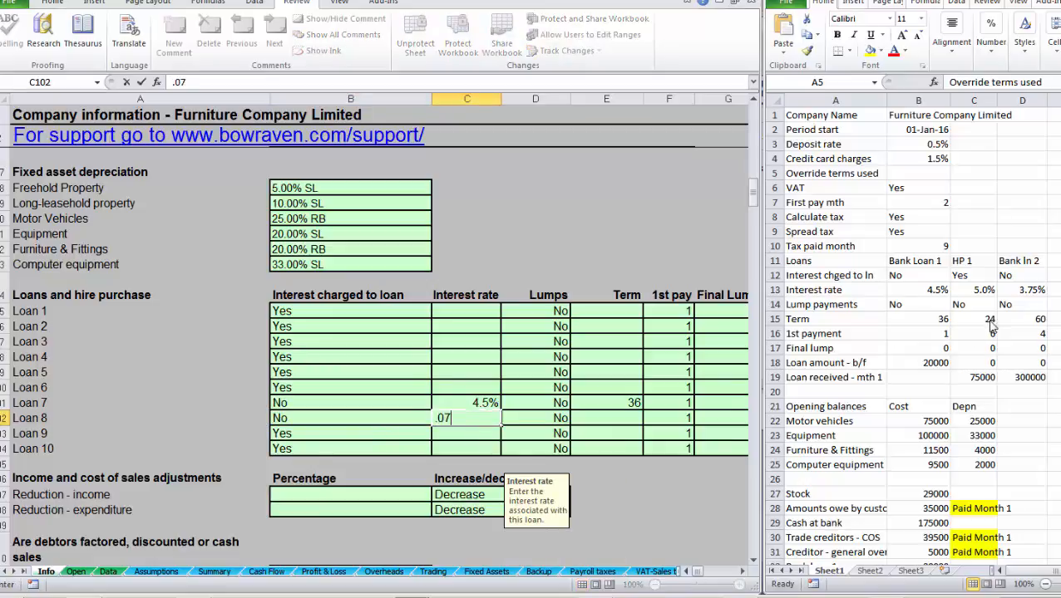
type("375")
key("Return")
key("Up")
key("Right")
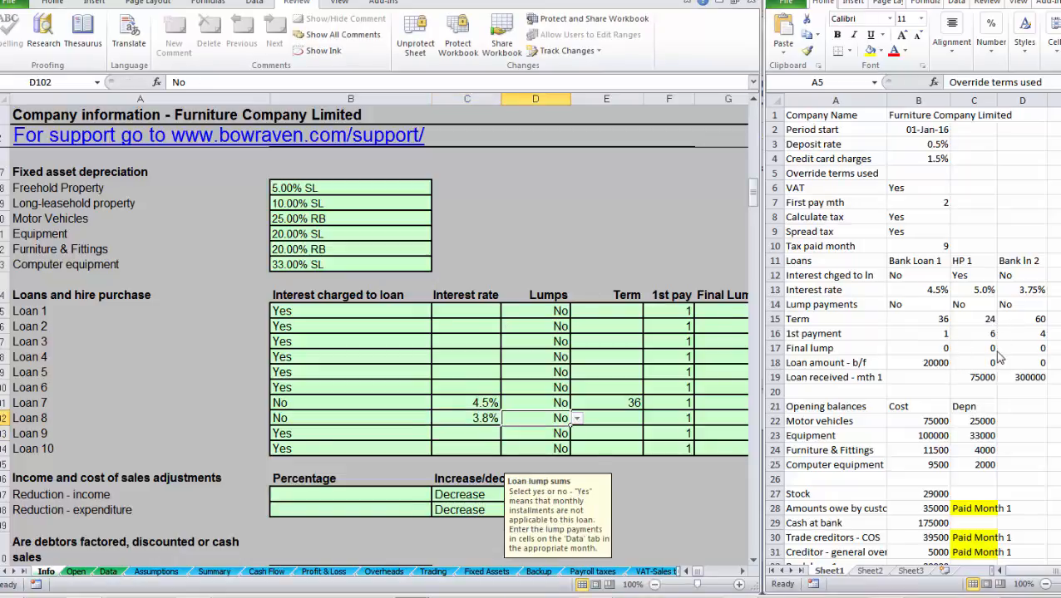
Set Loan 8's term to 60 months and its first payment month to 4, leaving the final lump blank.
key("Right")
type("60")
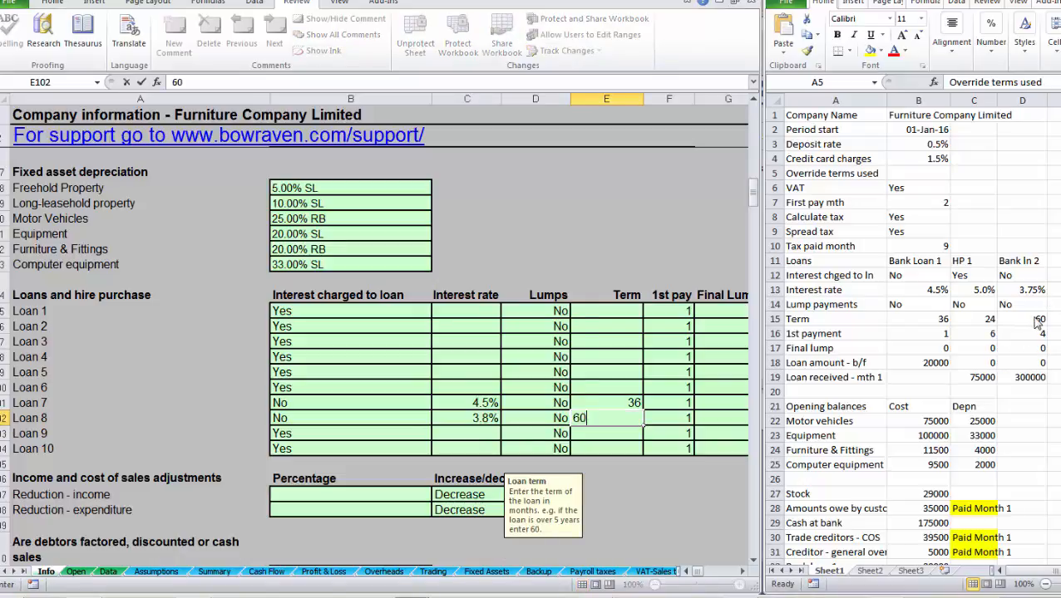
key("Right")
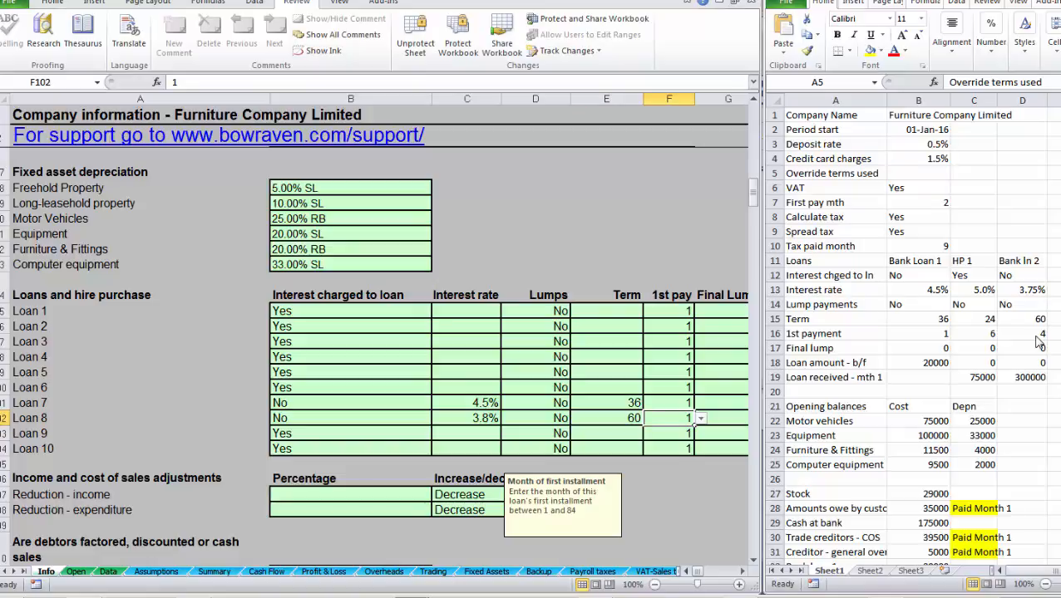
type("4")
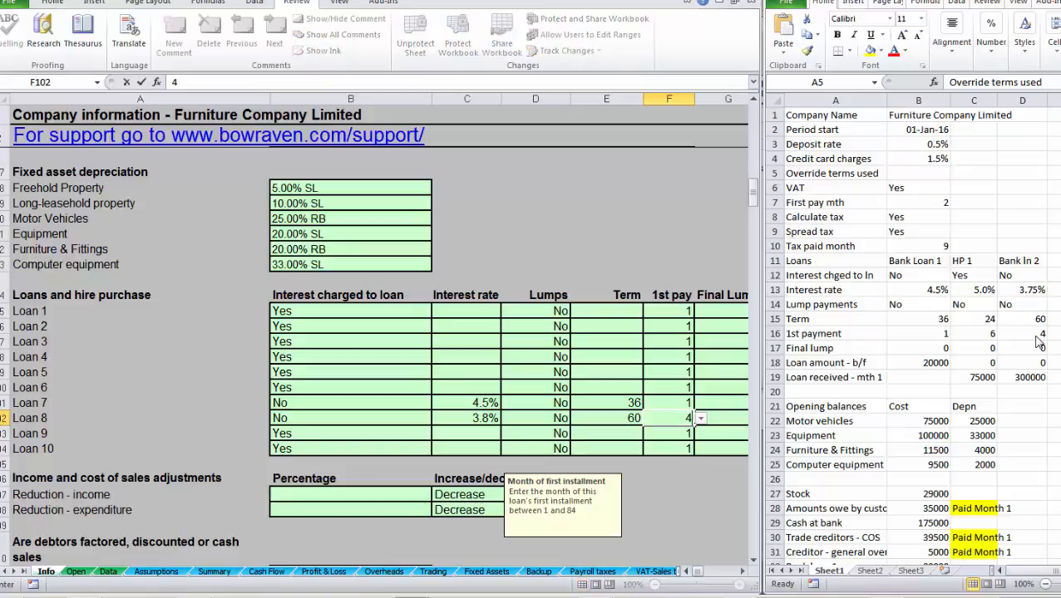
key("Right")
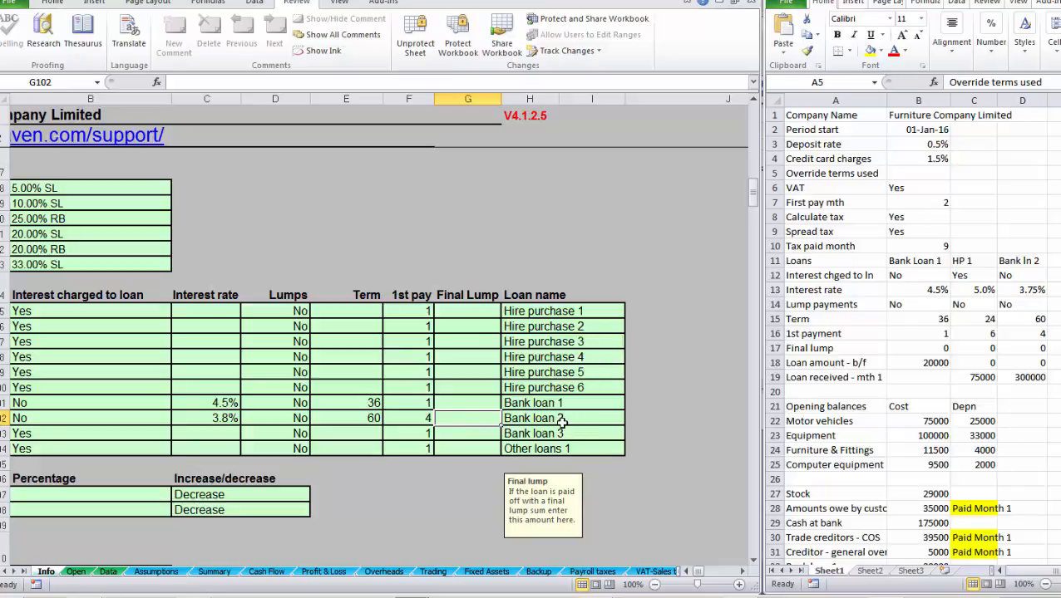
Enter a 5% interest rate for Hire purchase 1 in the Loan 1 row, keeping Interest charged to loan at Yes.
key("Left")
key("Left")
key("Left")
key("Left")
key("Left")
key("Left")
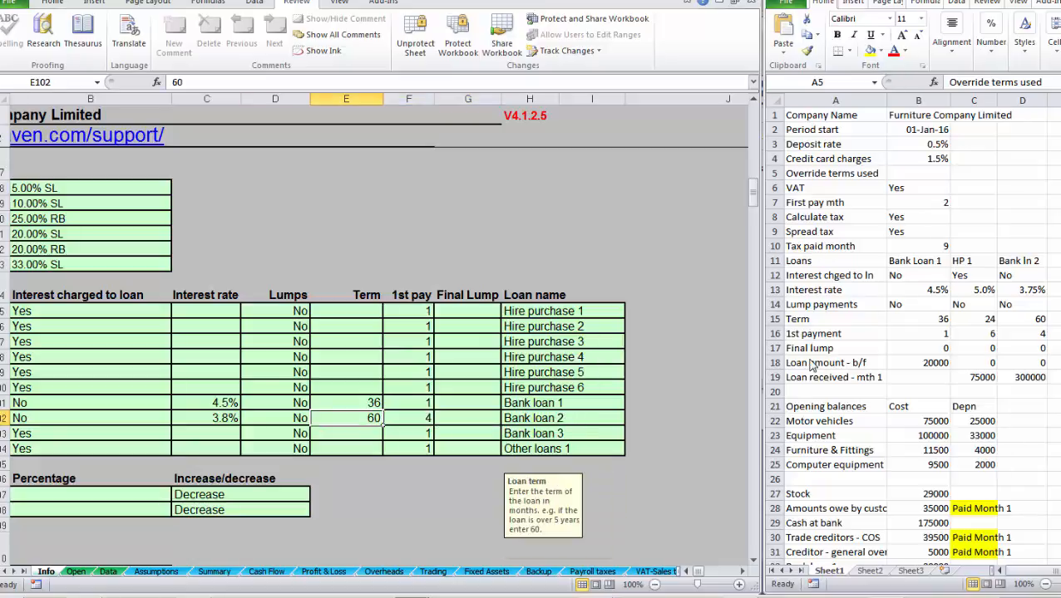
key("Up")
key("Up")
key("Up")
key("Up")
key("Up")
key("Up")
key("Up")
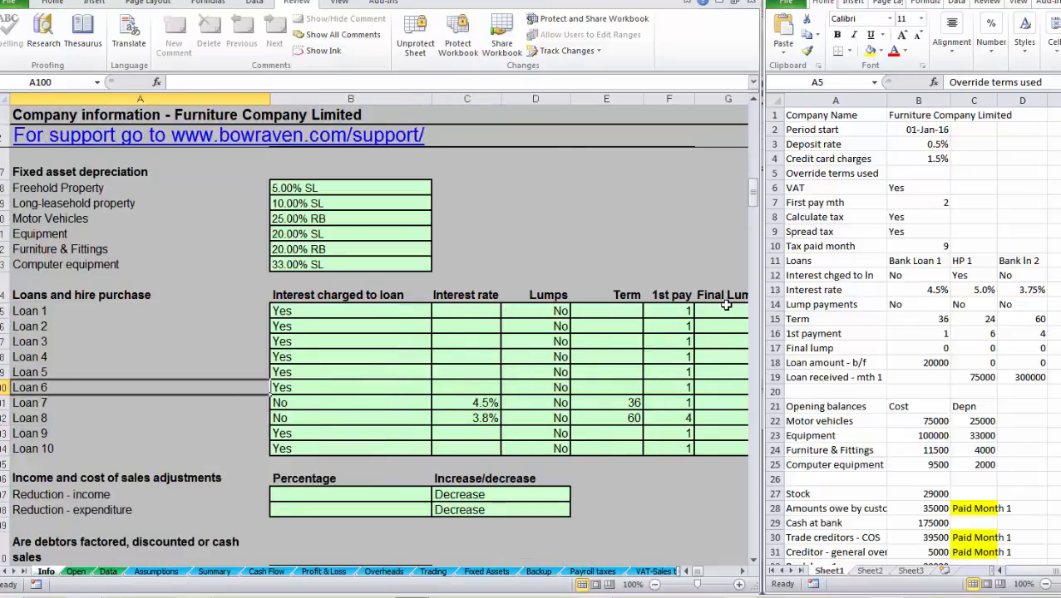
key("Right")
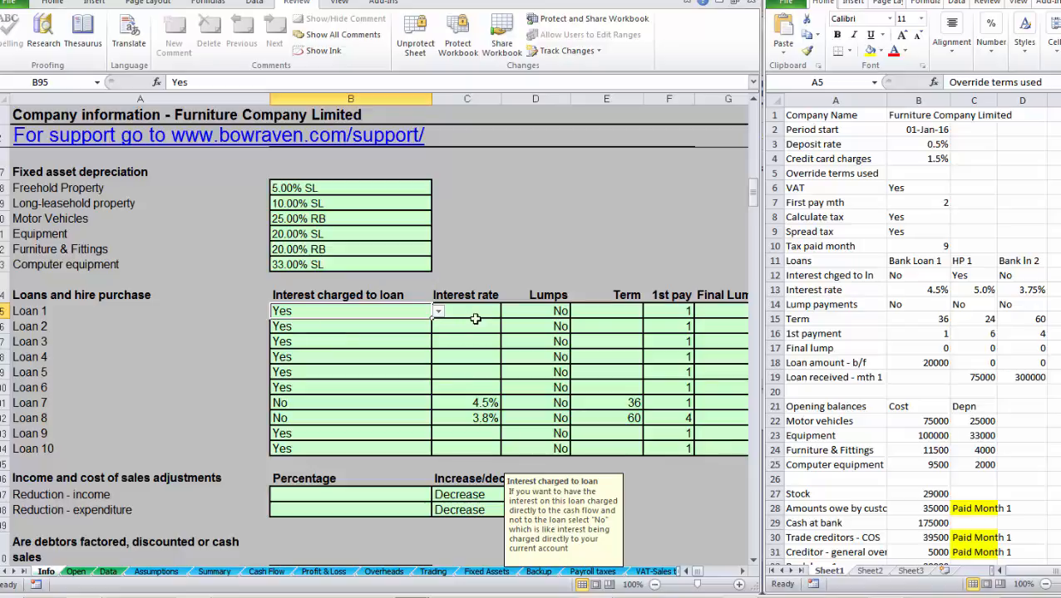
key("Right")
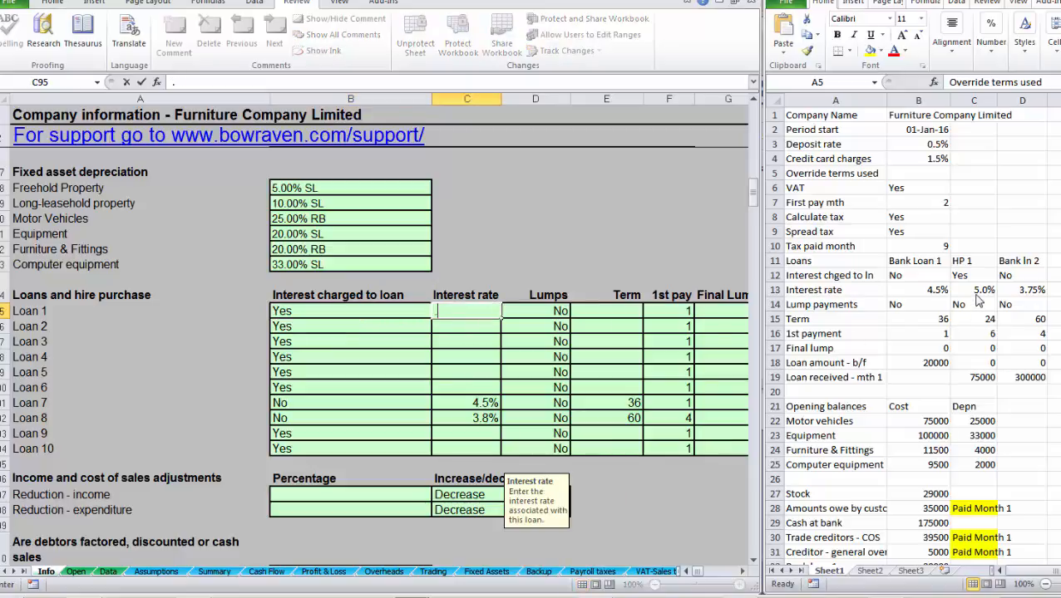
type("5%")
key("Return")
key("Right")
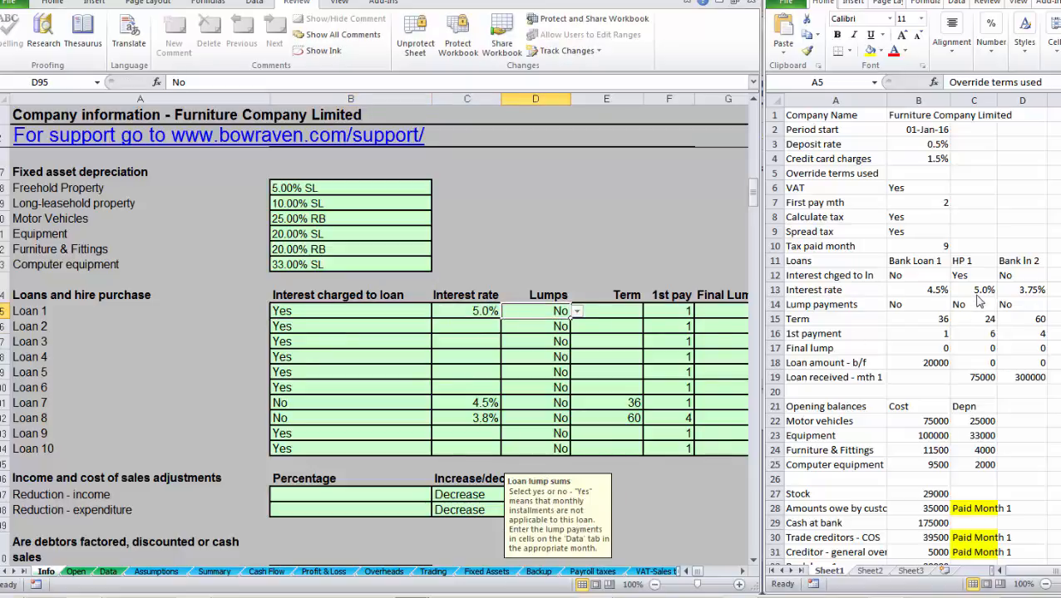
Set Loan 1's term to 24 months and its first payment month to 6, leaving the final lump blank.
key("Right")
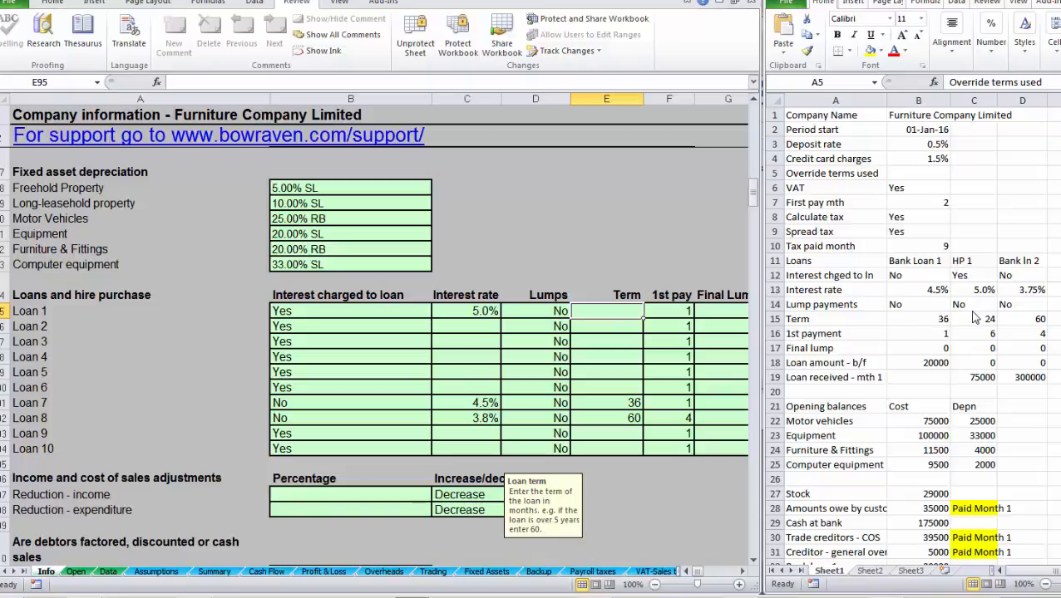
type("24")
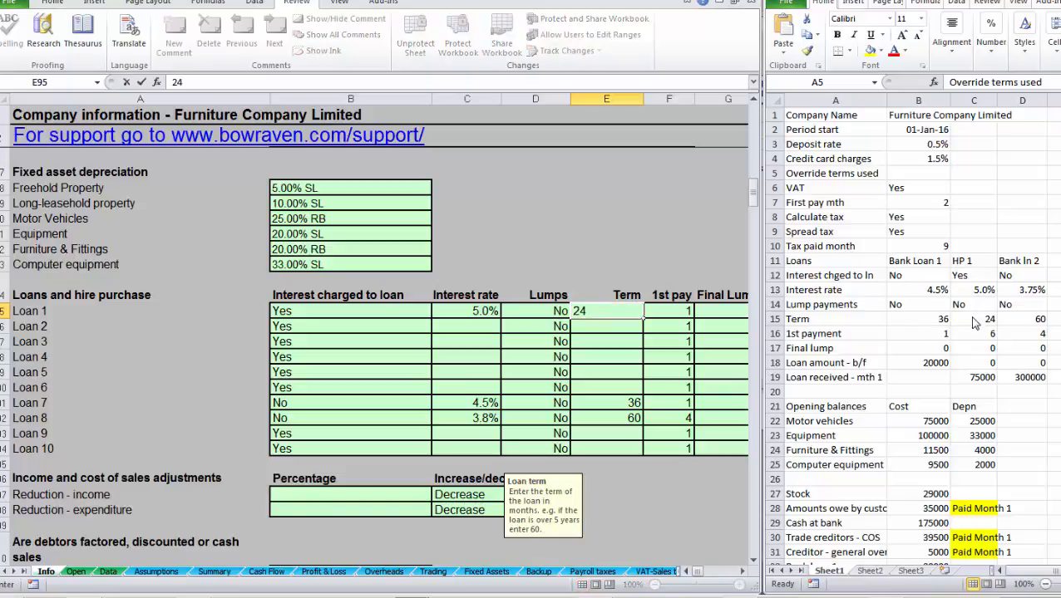
key("Right")
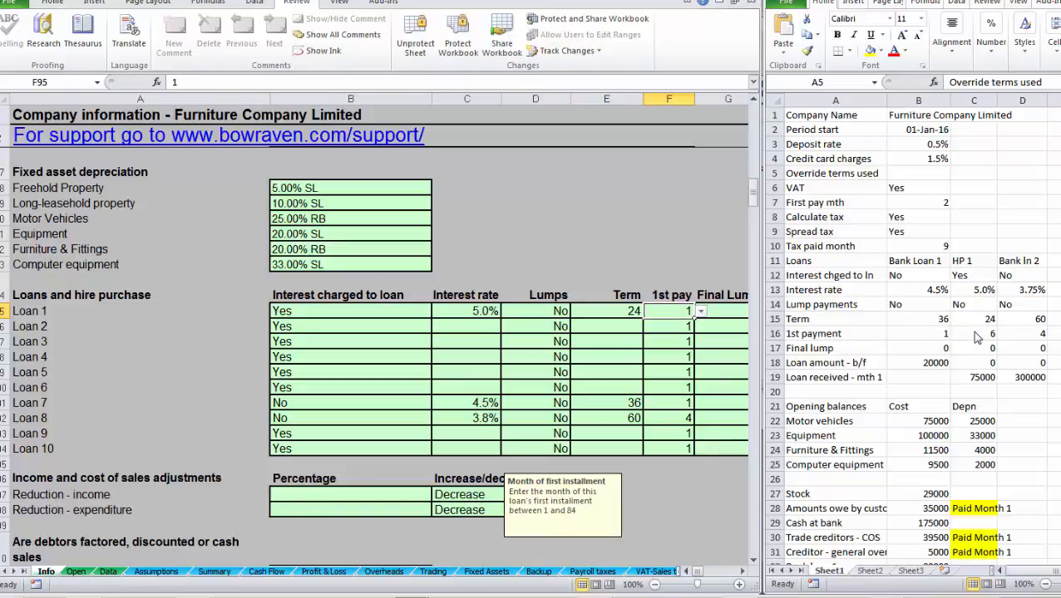
type("6")
key("Right")
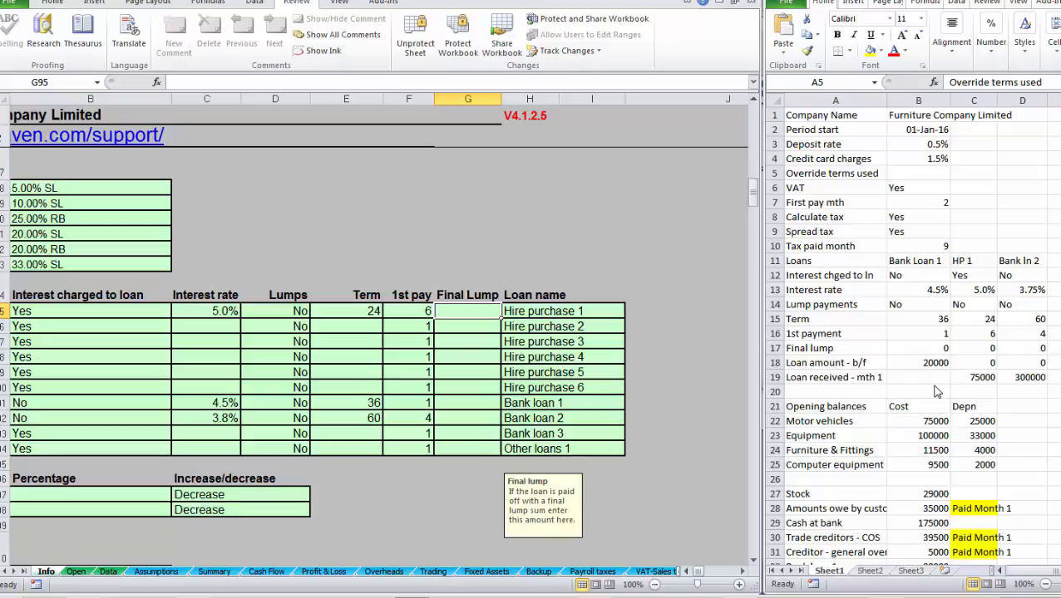
Review the income and cost of sales adjustments, the debtor factoring setting and the fixed asset headings below the loans table.
left_click(23, 404)
key("Left")
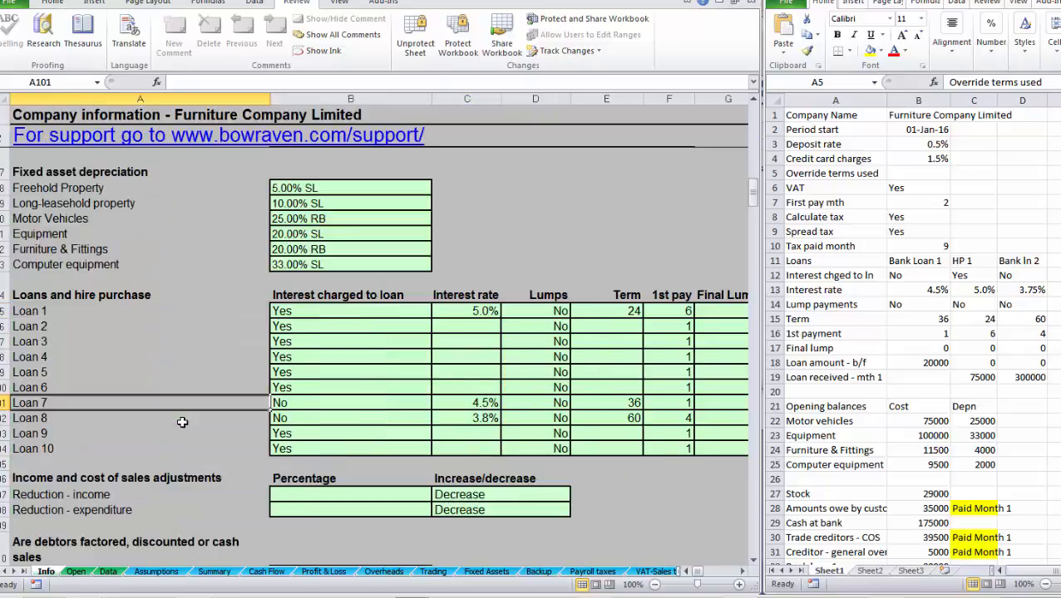
key("Down")
key("Down")
key("Down")
scroll(182, 421, "down", 4)
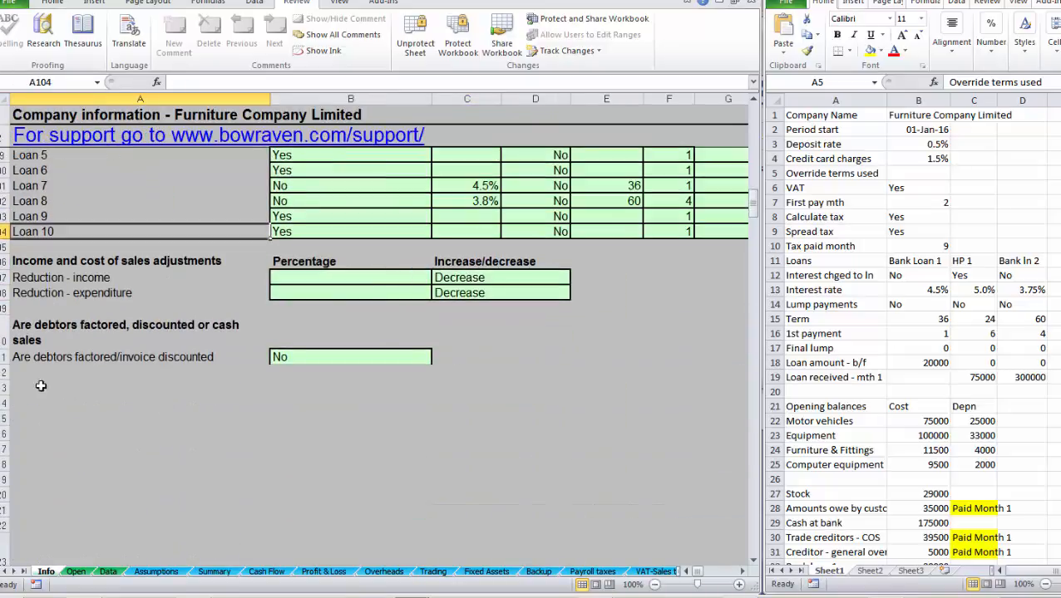
scroll(85, 350, "down", 5)
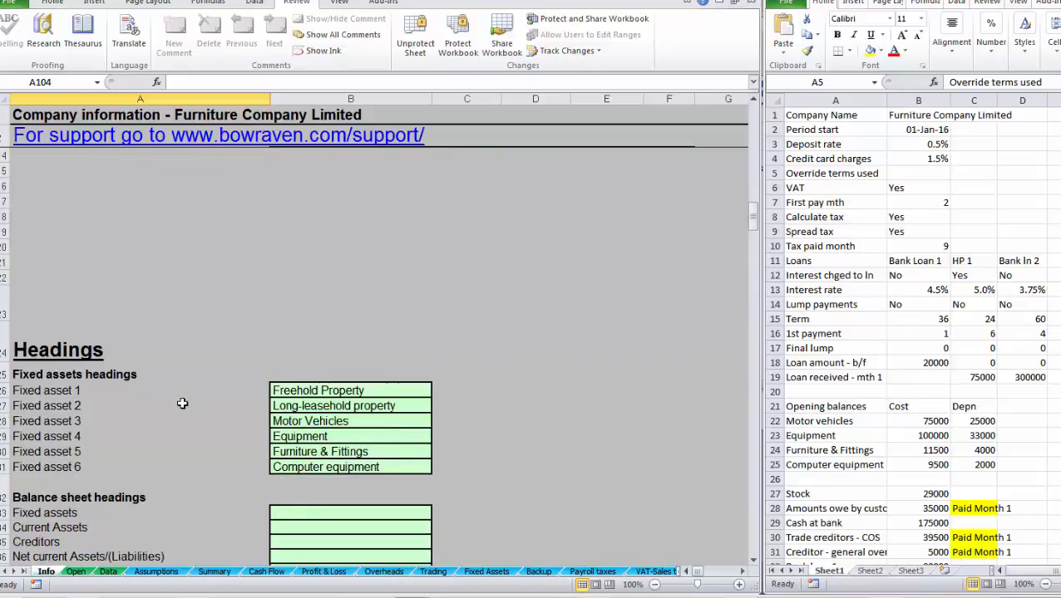
On the Open sheet, enter the Motor Vehicles opening cost of 75000 and depreciation of 25000 from the reference sheet.
scroll(187, 409, "up", 10)
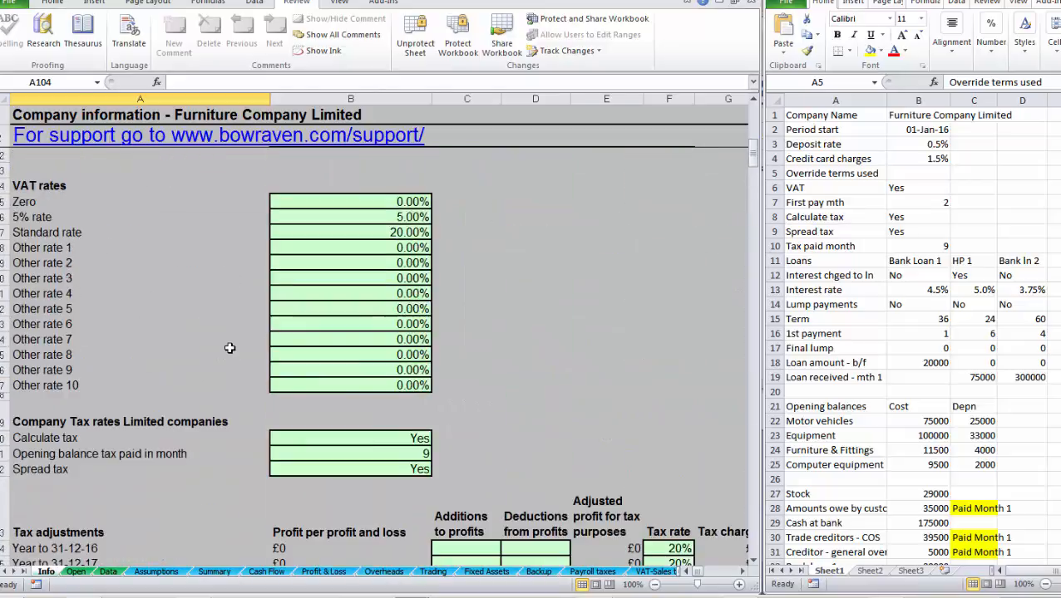
scroll(230, 348, "up", 10)
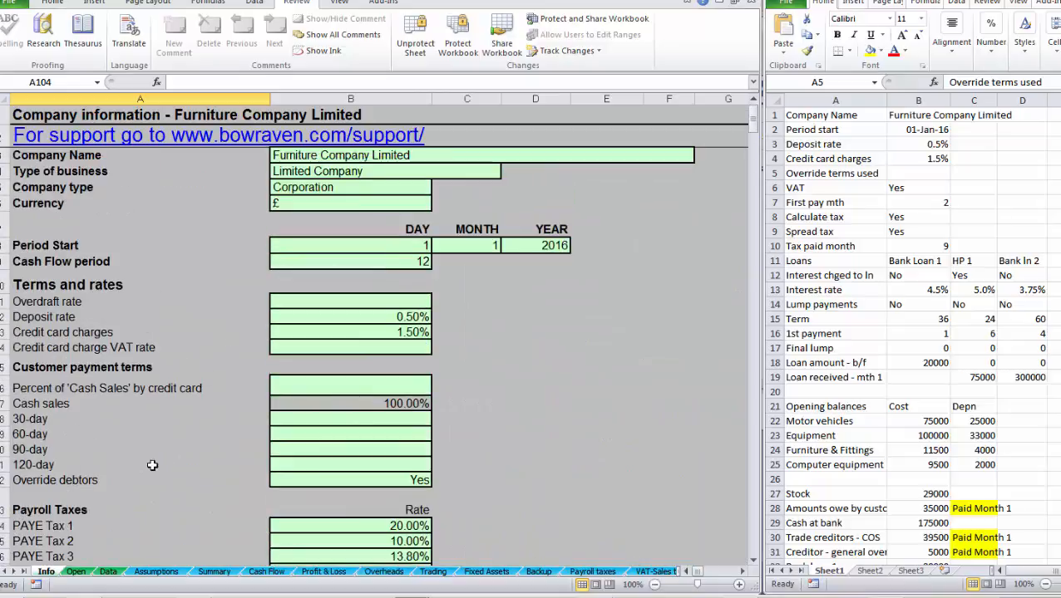
left_click(76, 571)
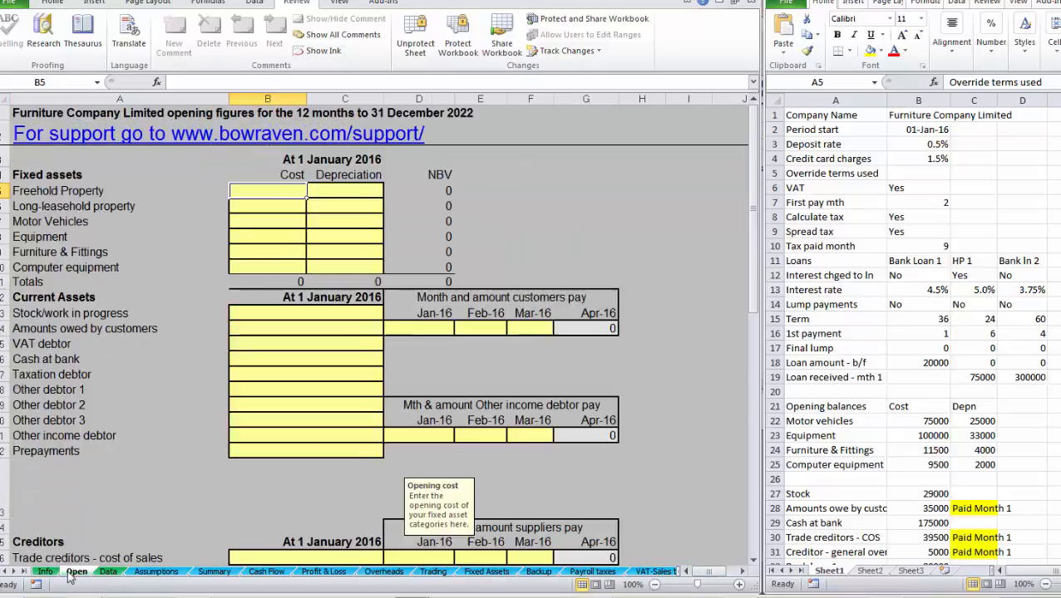
left_click(826, 433)
scroll(826, 434, "down", 4)
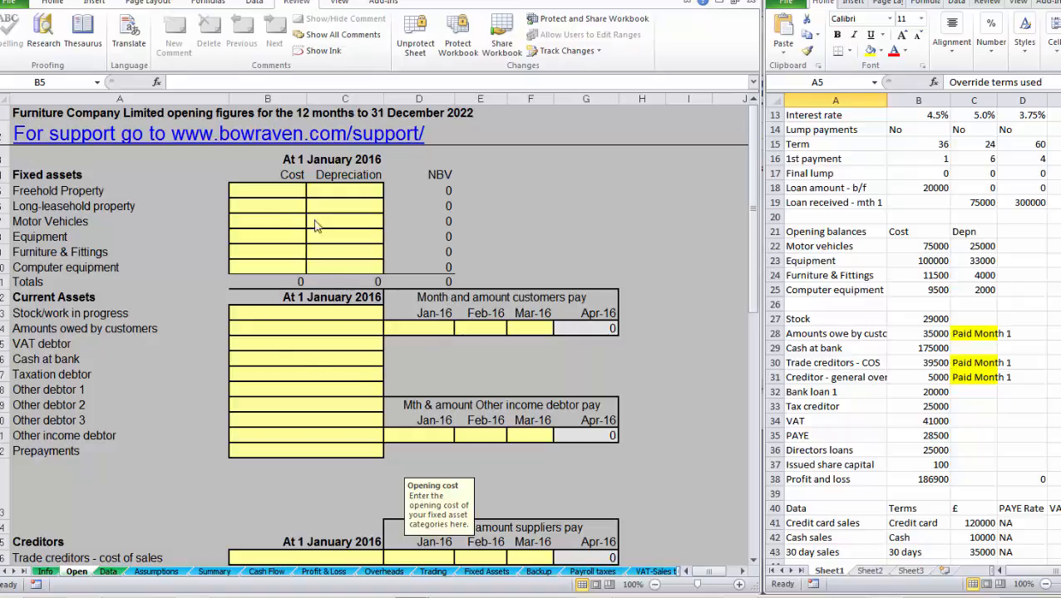
left_click(250, 221)
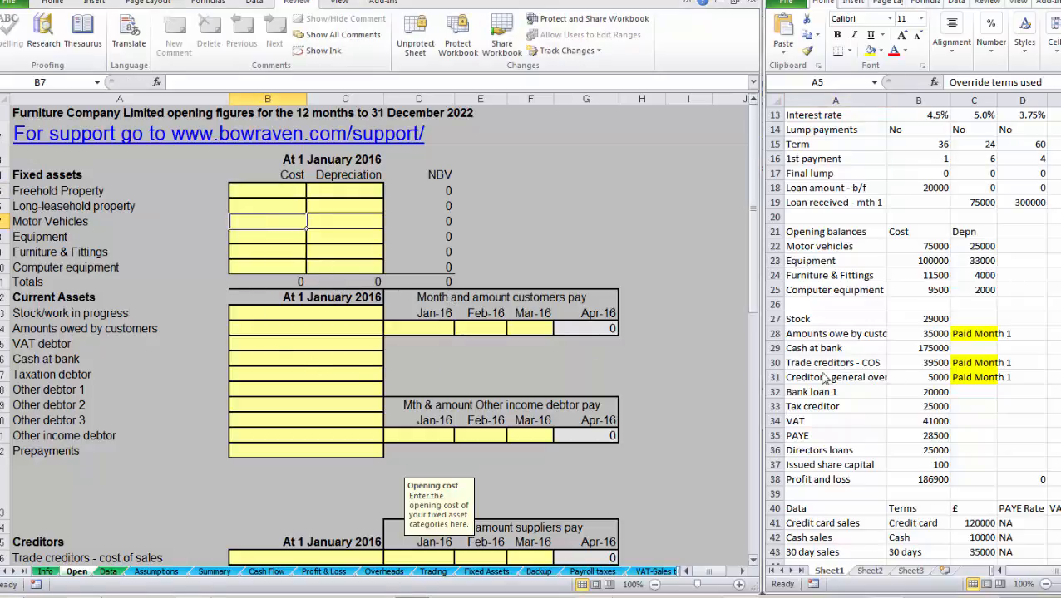
type("75000")
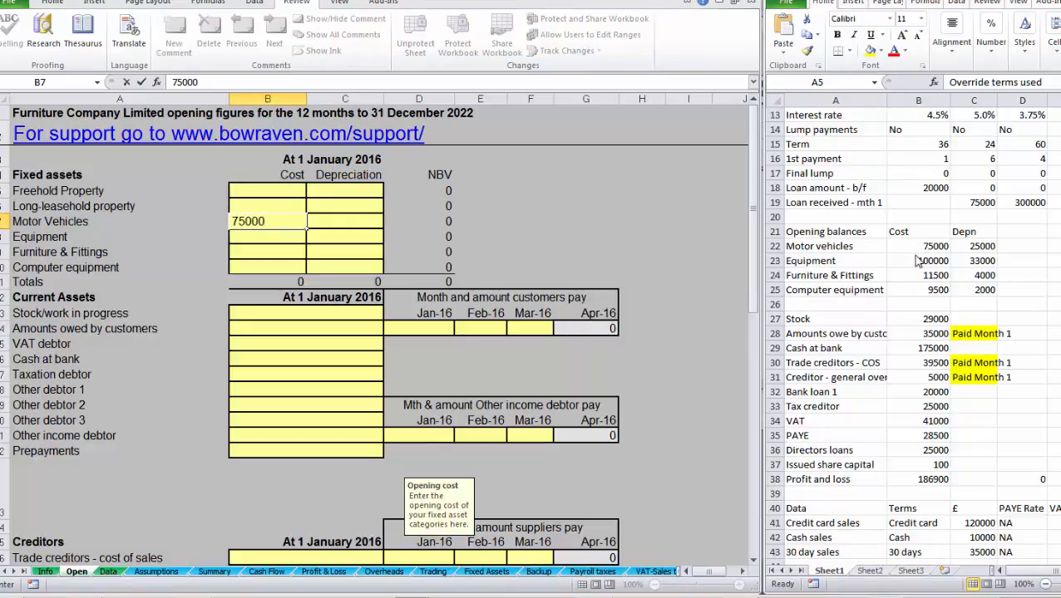
key("Tab")
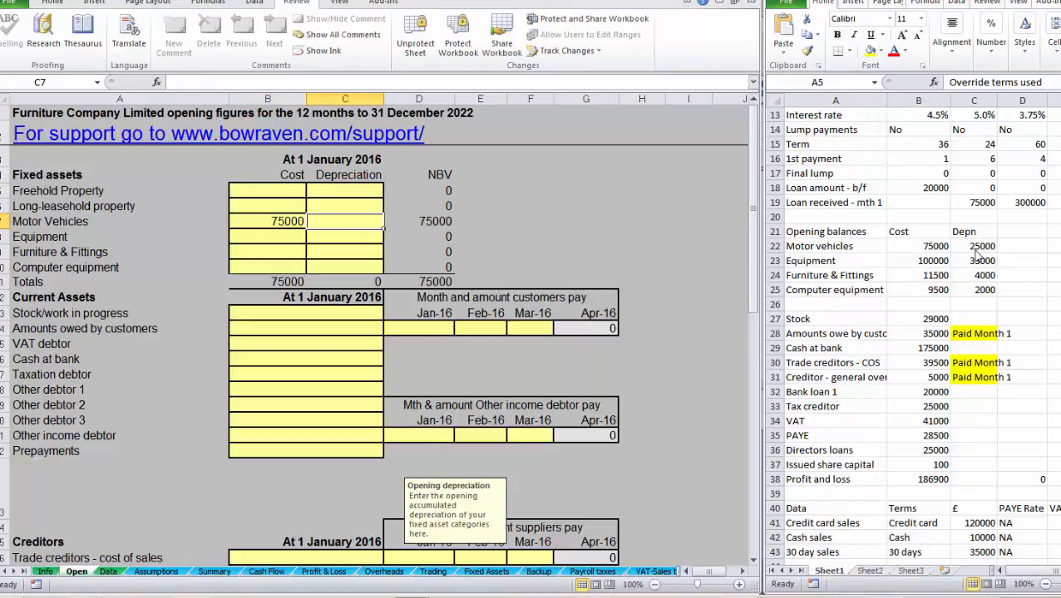
type("25000")
key("Return")
Enter an opening cost of 100000 and depreciation of 33000 for Equipment.
key("Left")
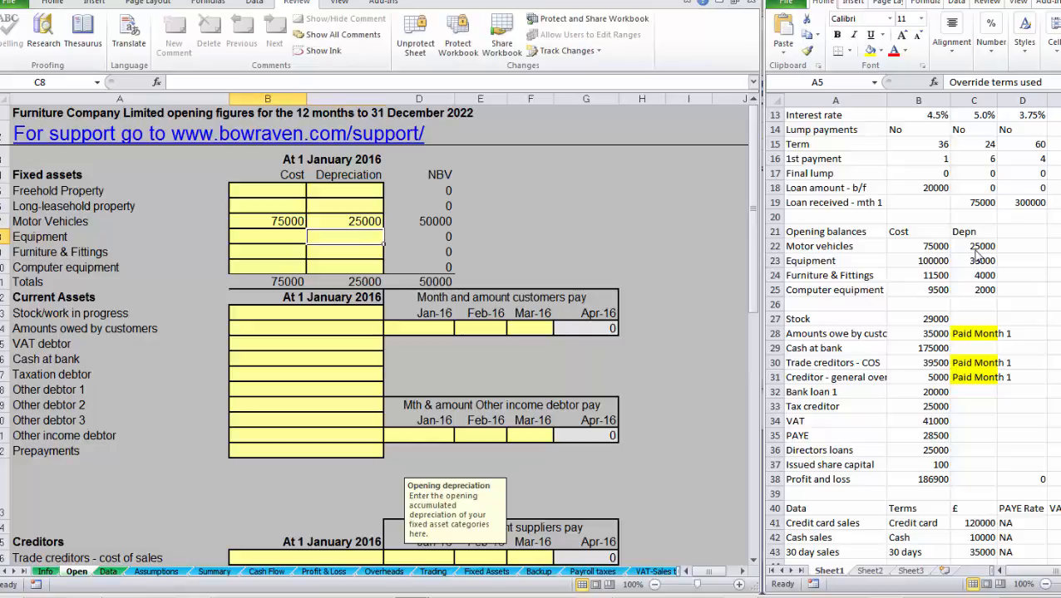
type("10")
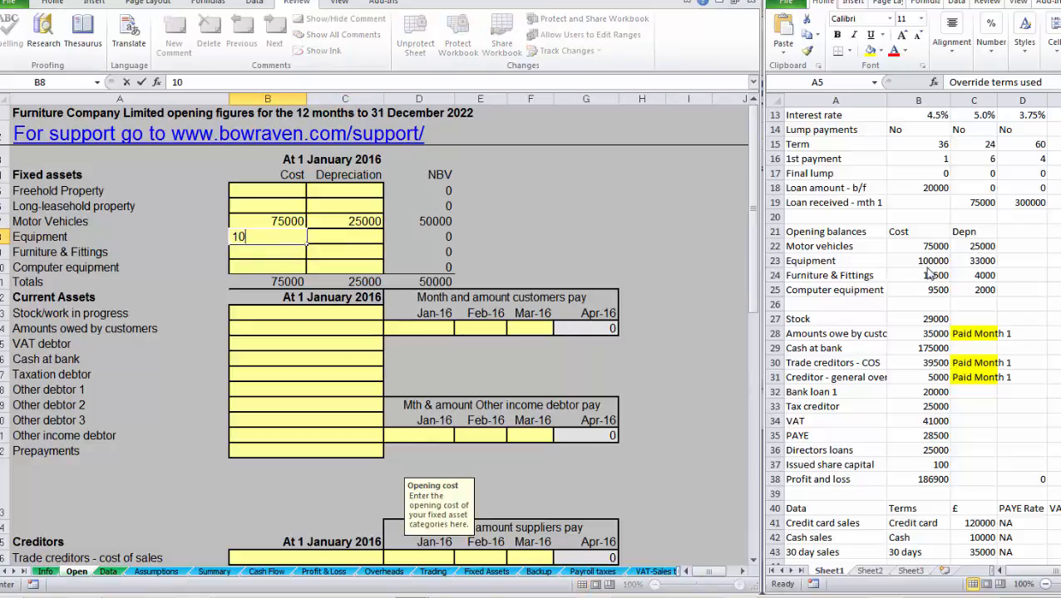
type("0000")
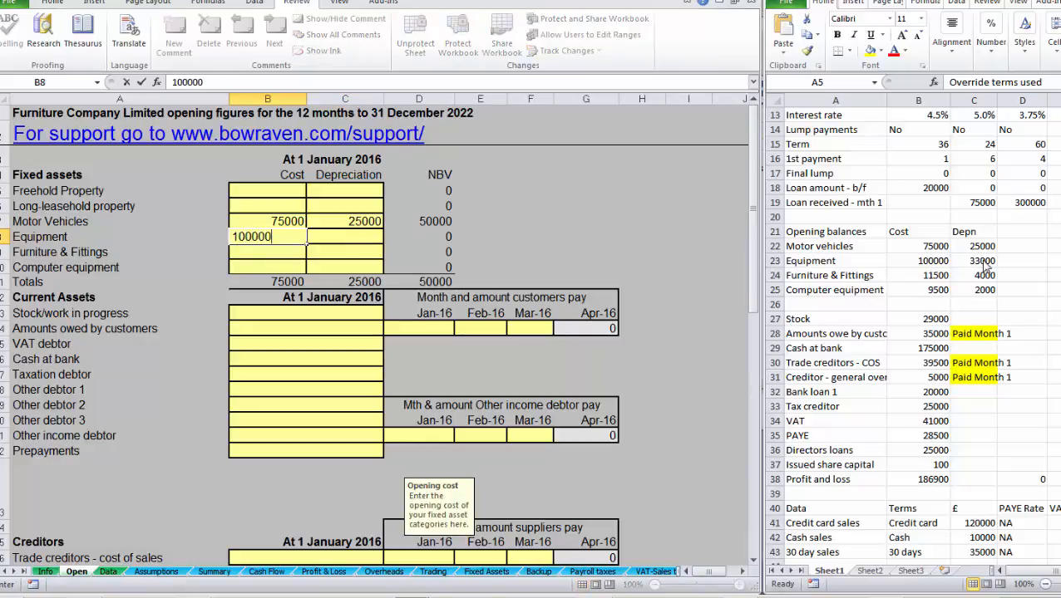
key("Tab")
type("3")
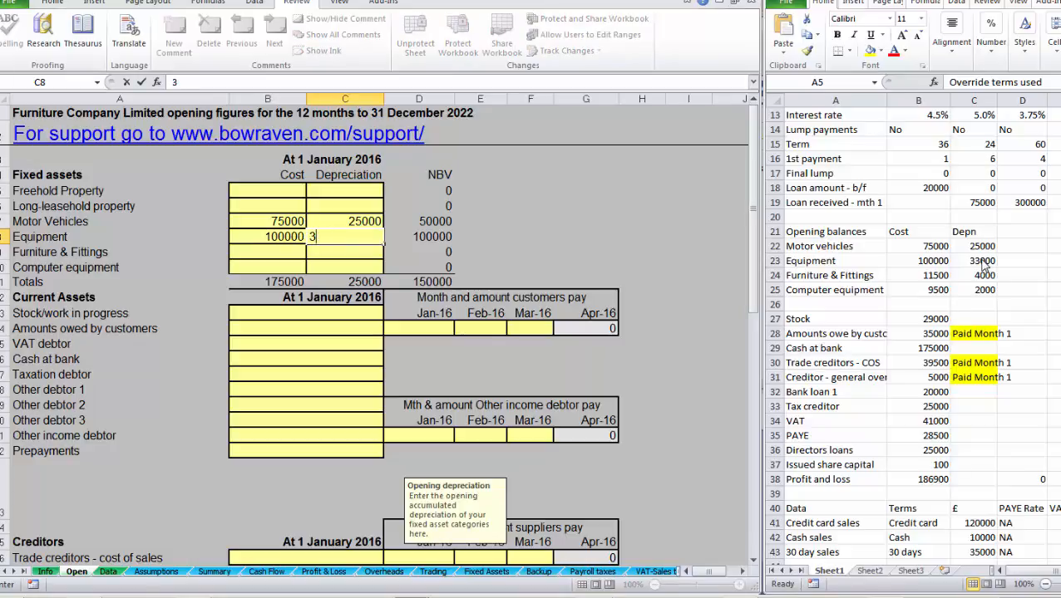
type("0000")
key("Return")
Fill in the Furniture & Fittings opening balances with a cost of 11500 and depreciation of 4000.
key("Left")
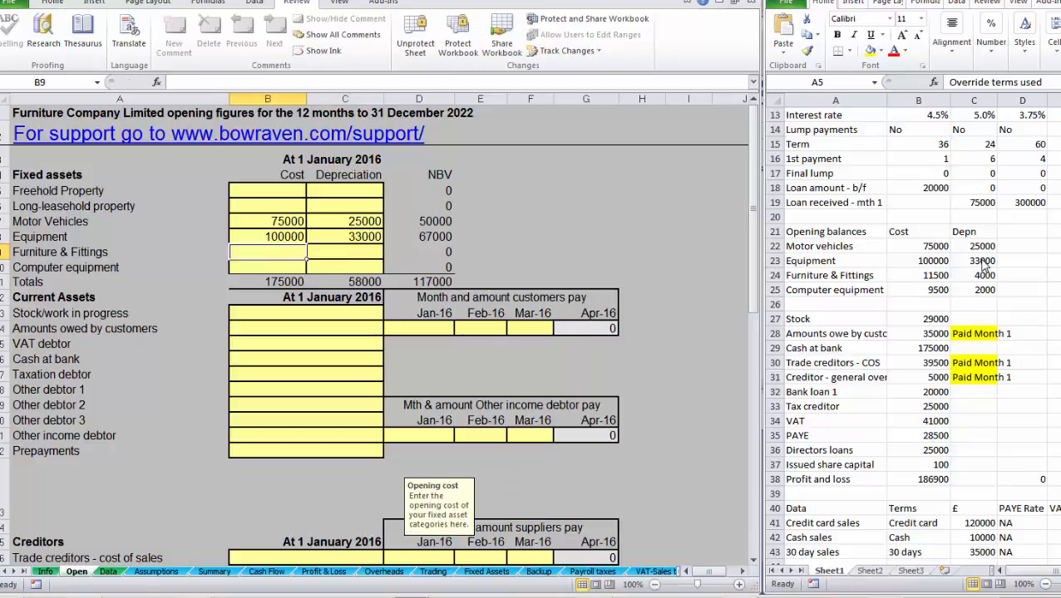
type("11")
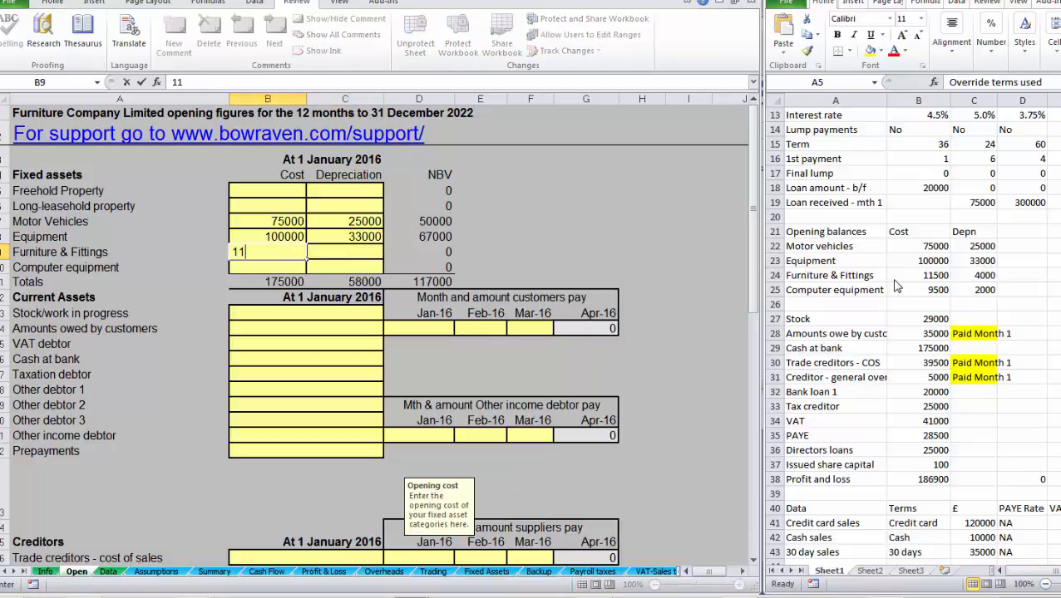
type("500")
key("Tab")
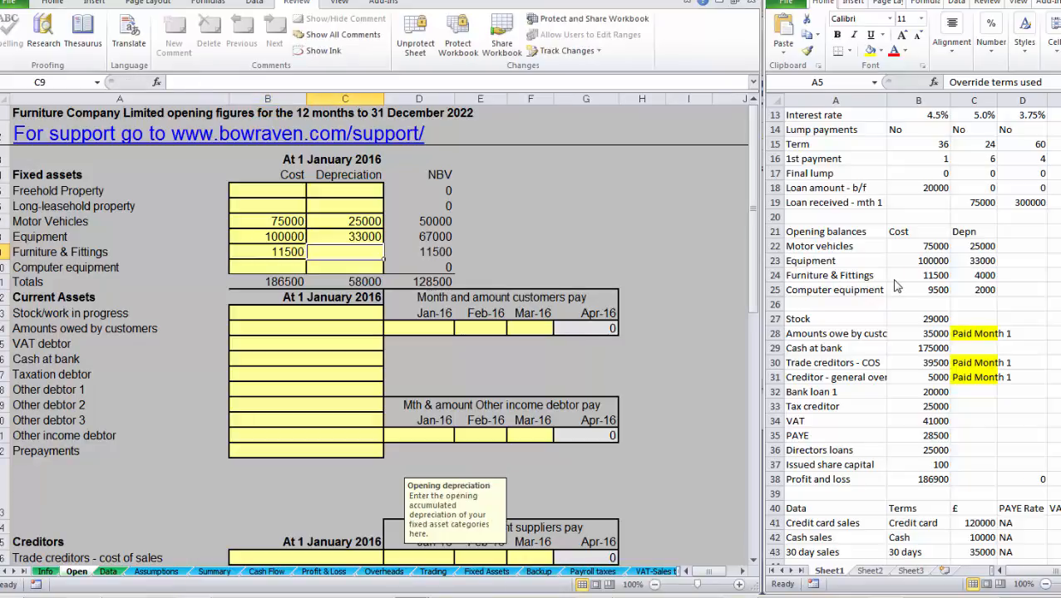
type("4000")
key("Return")
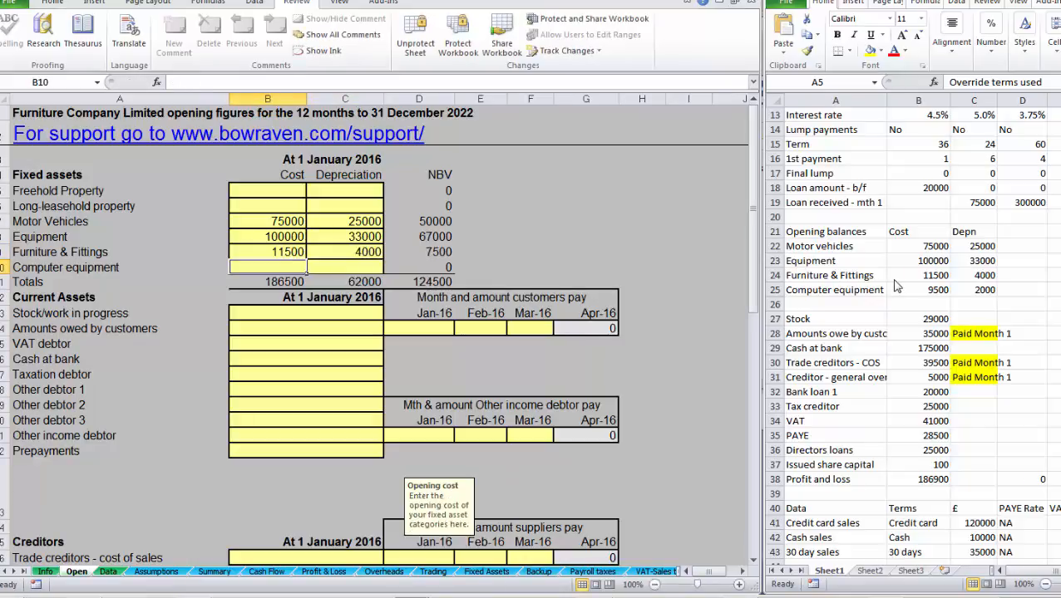
Record Computer equipment at an opening cost of 9500 with depreciation of 2000.
type("9500")
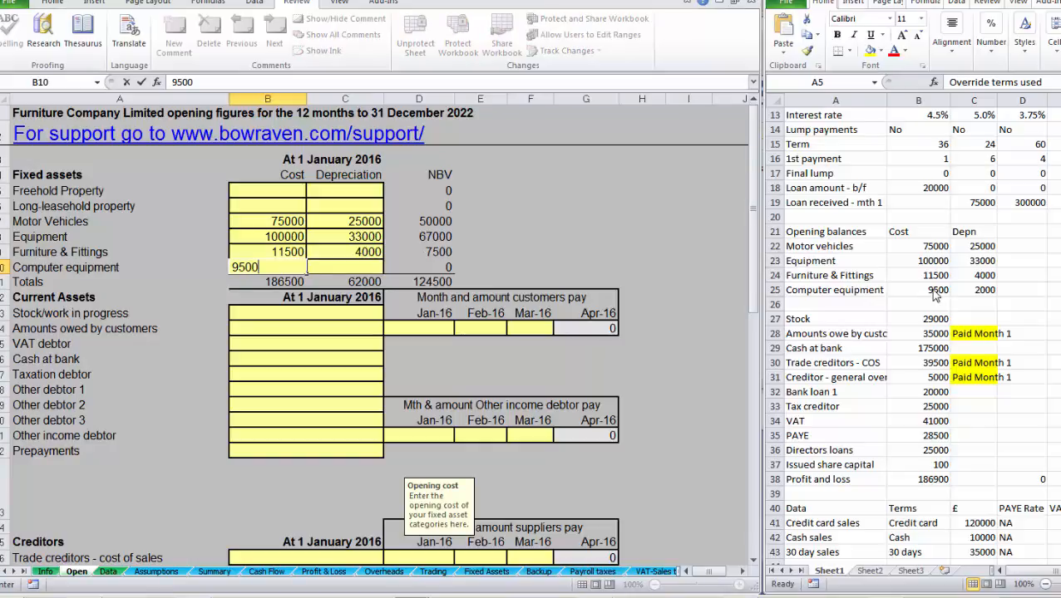
key("Tab")
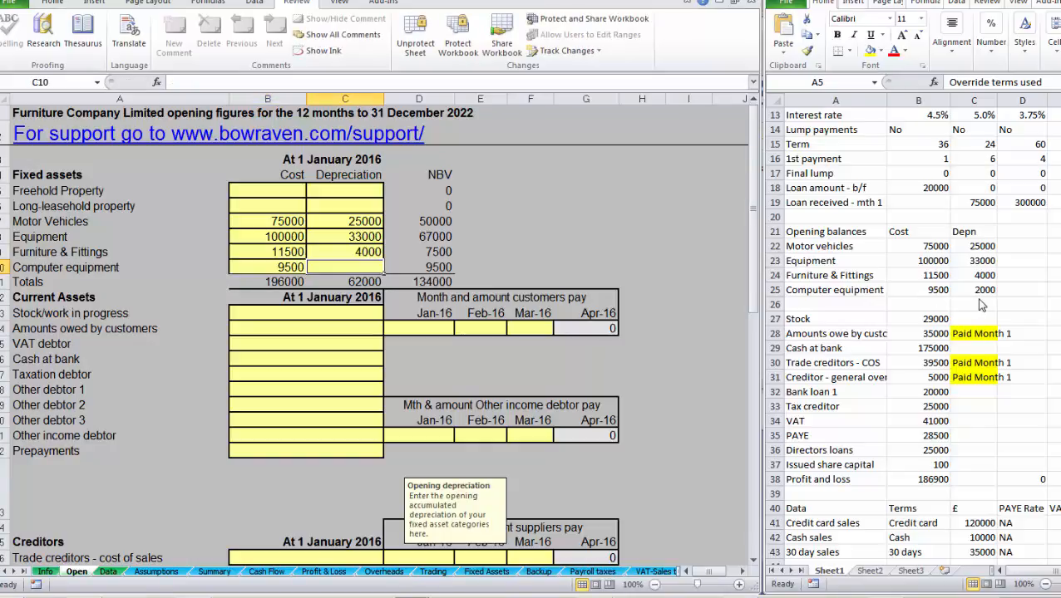
type("2000")
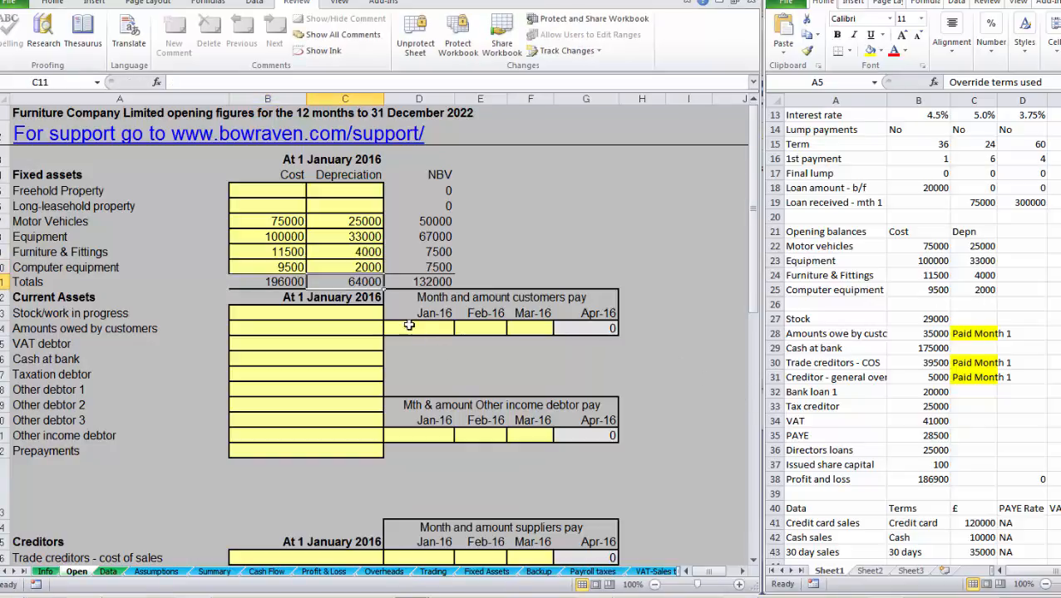
Enter 29000 as the opening Stock/work in progress under Current Assets.
left_click(373, 313)
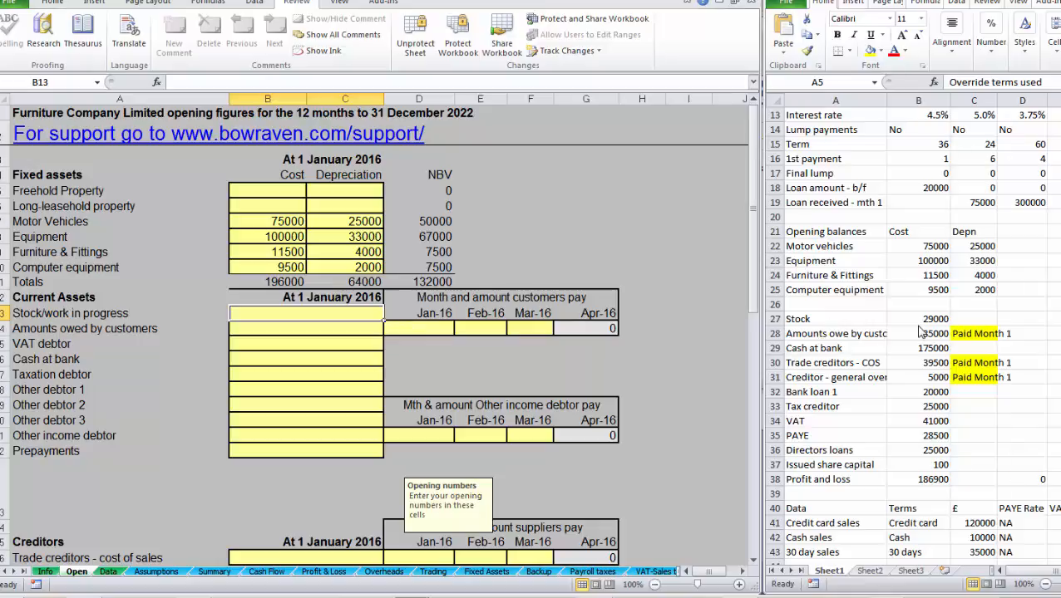
type("29000")
key("Return")
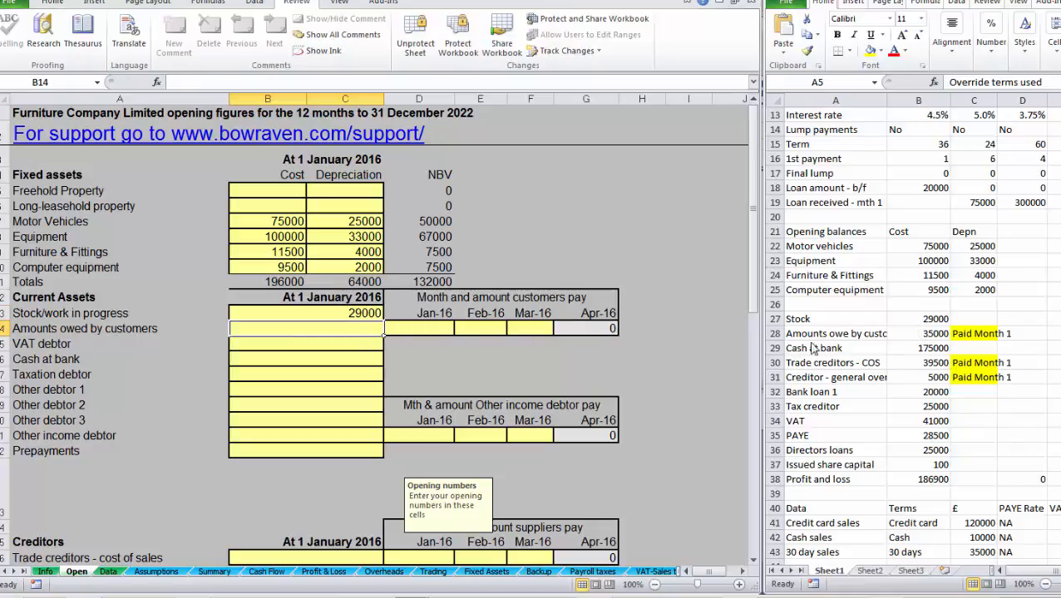
Enter 35000 as the opening amount owed by customers and allocate all 35000 to payment in Jan-16.
type("35000")
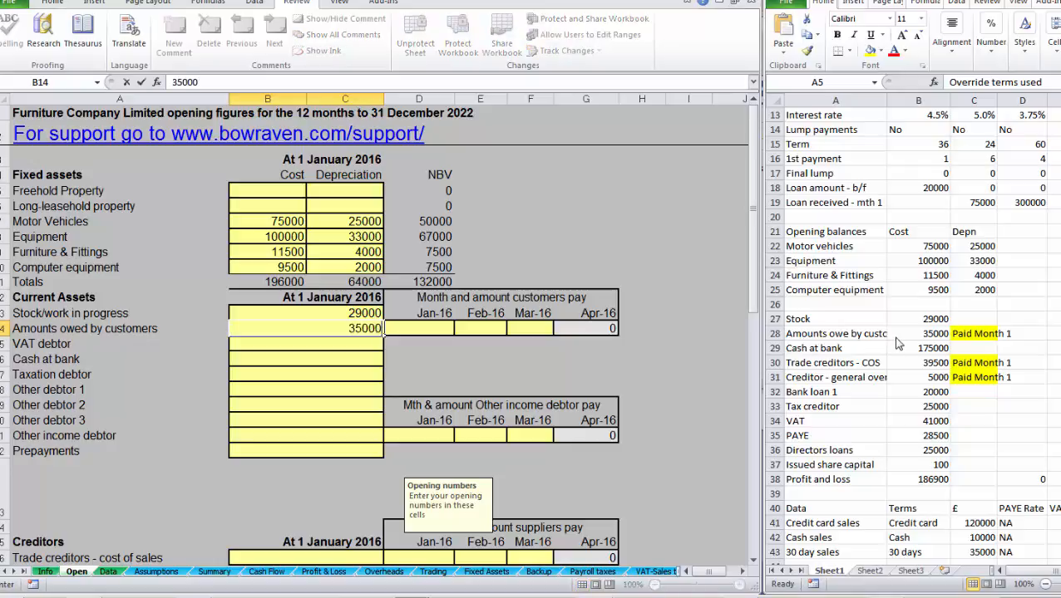
key("Return")
key("Up")
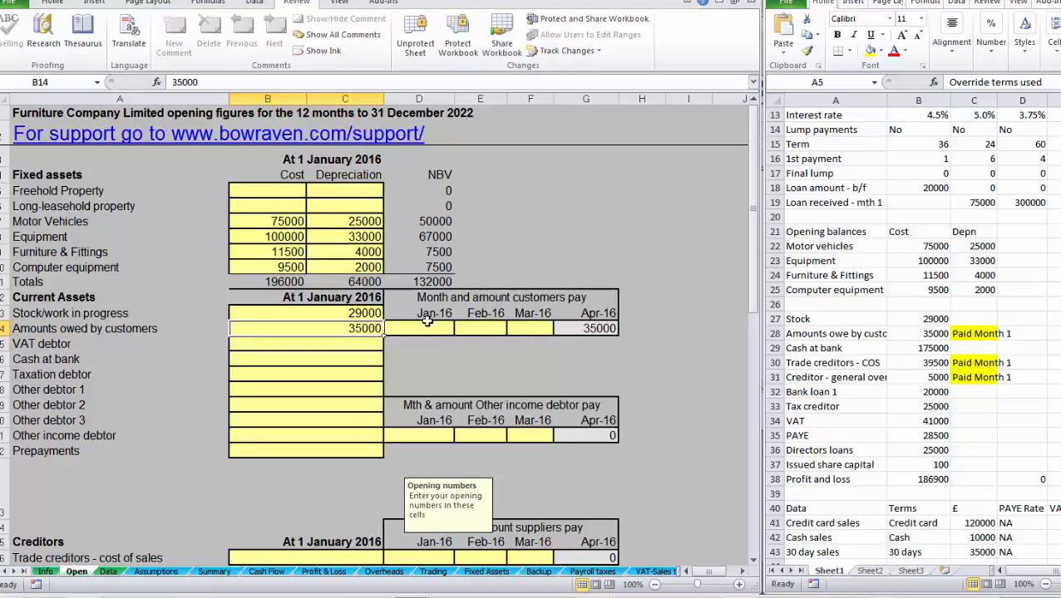
key("Right")
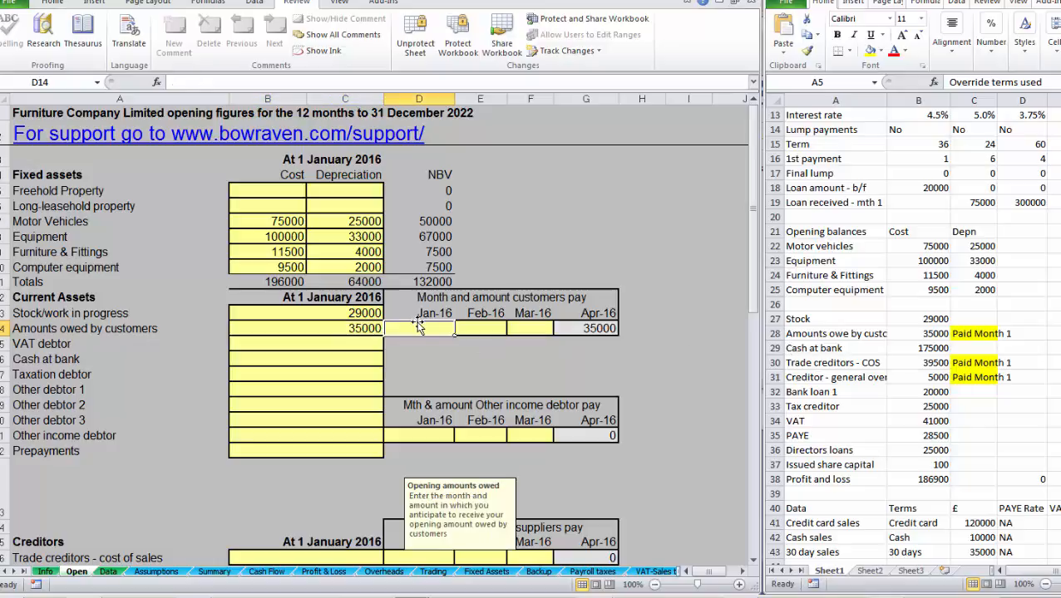
type("35000")
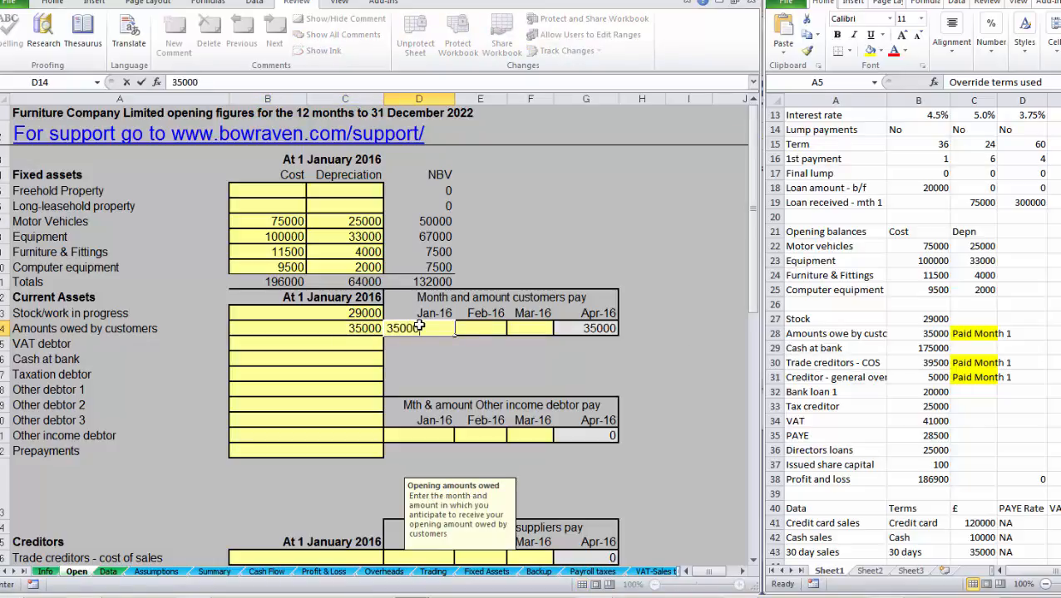
key("Return")
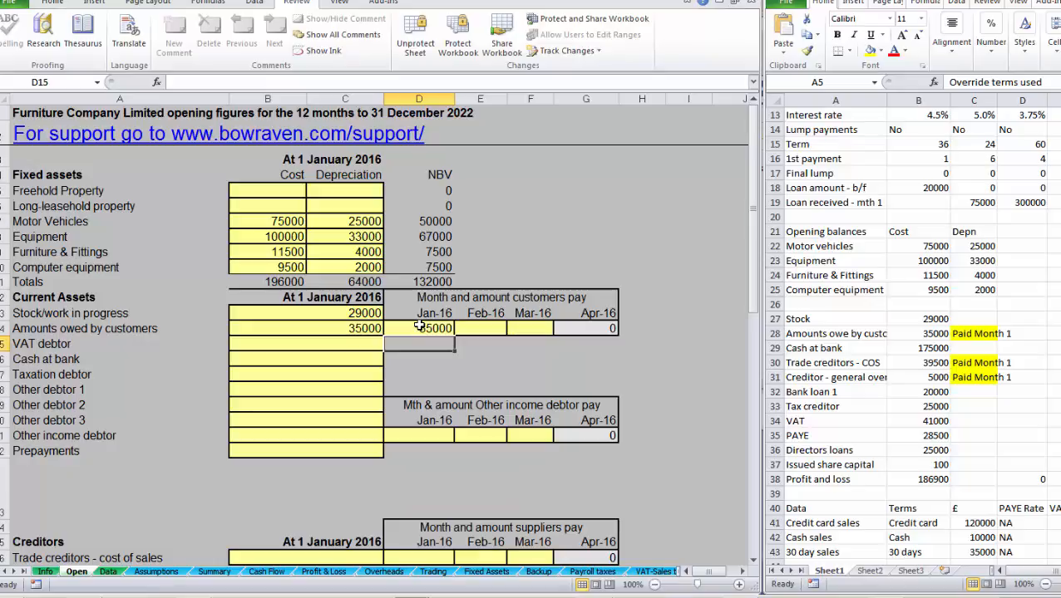
Set the opening Cash at bank to 175000, leaving the VAT debtor blank.
left_click(313, 341)
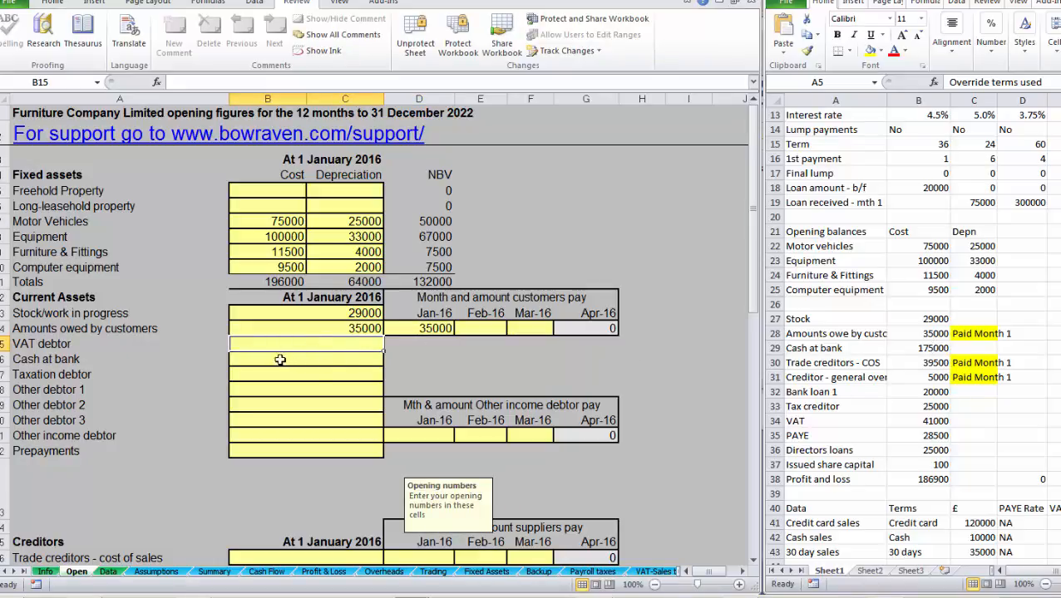
left_click(313, 361)
type("175")
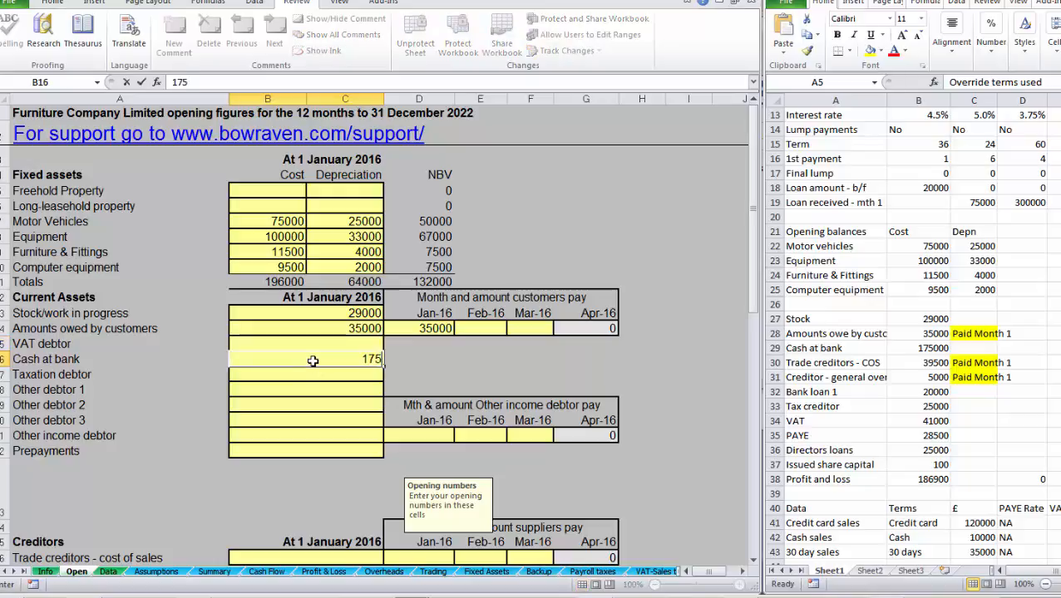
type("000")
key("Return")
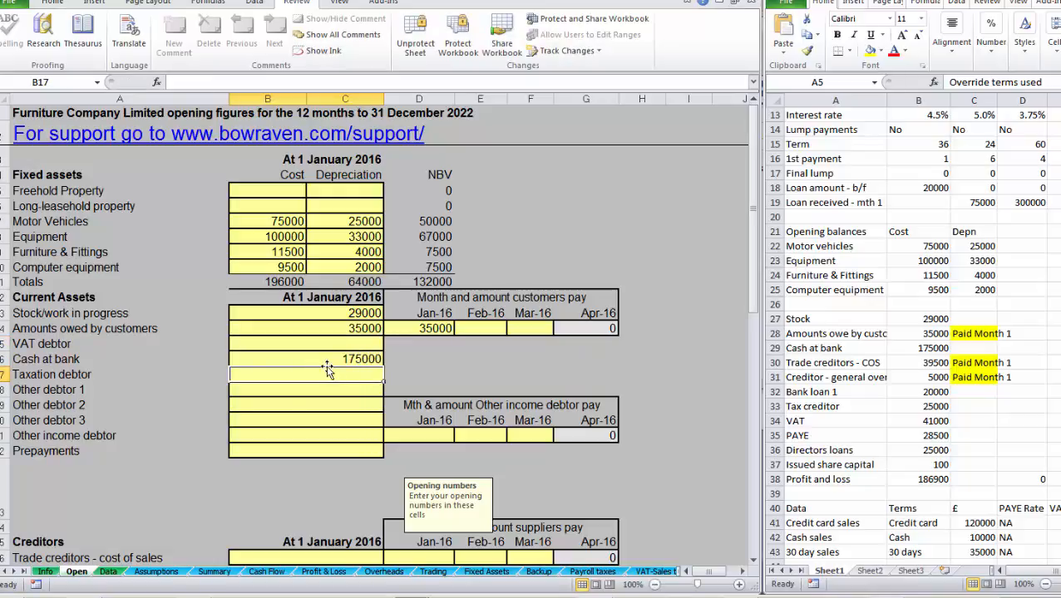
Enter 39500 for Trade creditors - cost of sales and schedule the full 39500 for payment in Jan-16.
scroll(283, 403, "down", 3)
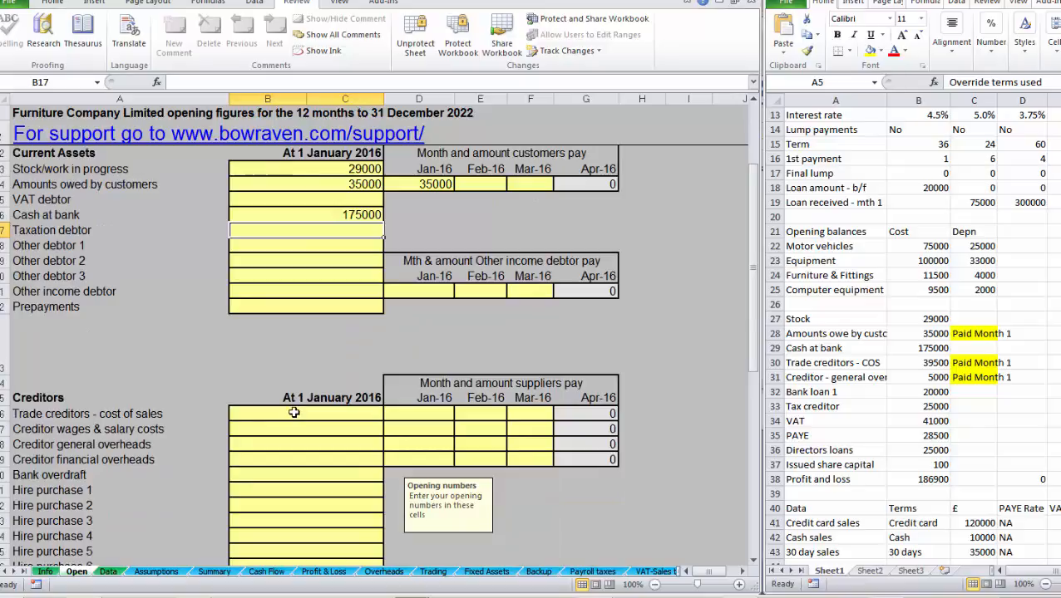
left_click(293, 409)
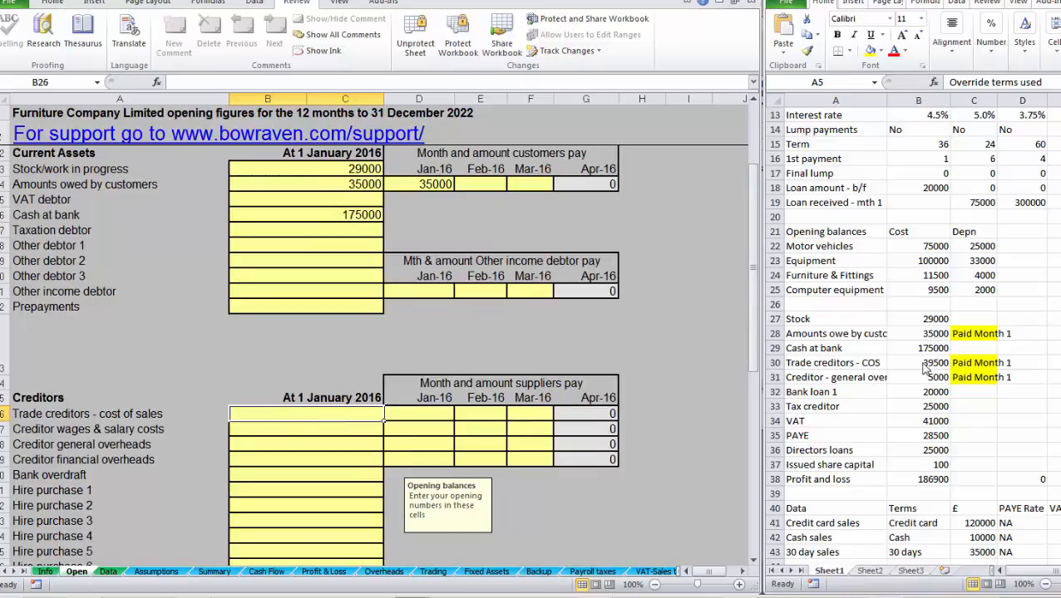
type("39500")
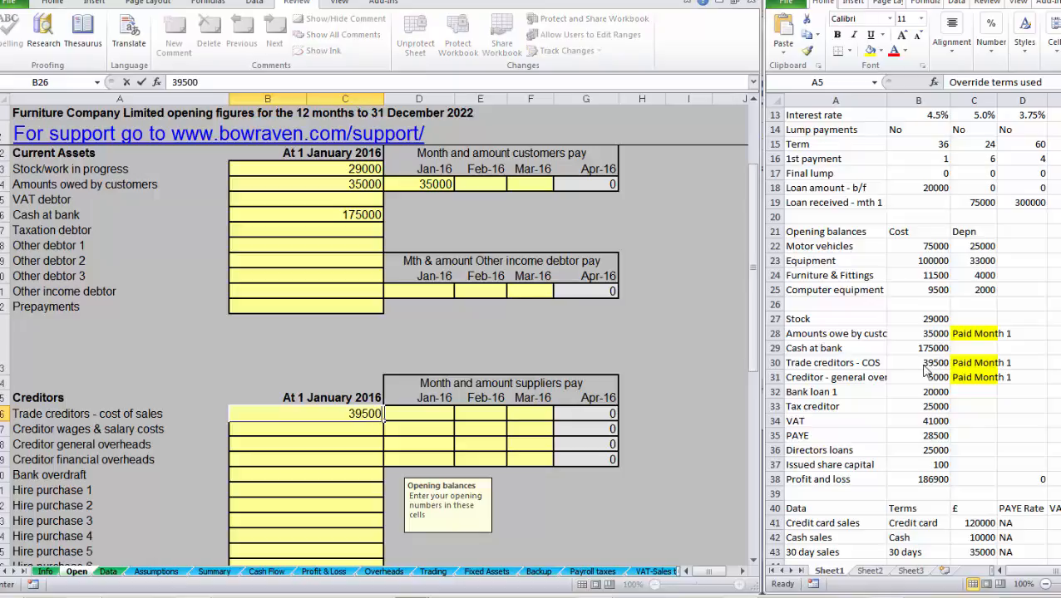
key("Tab")
type("3")
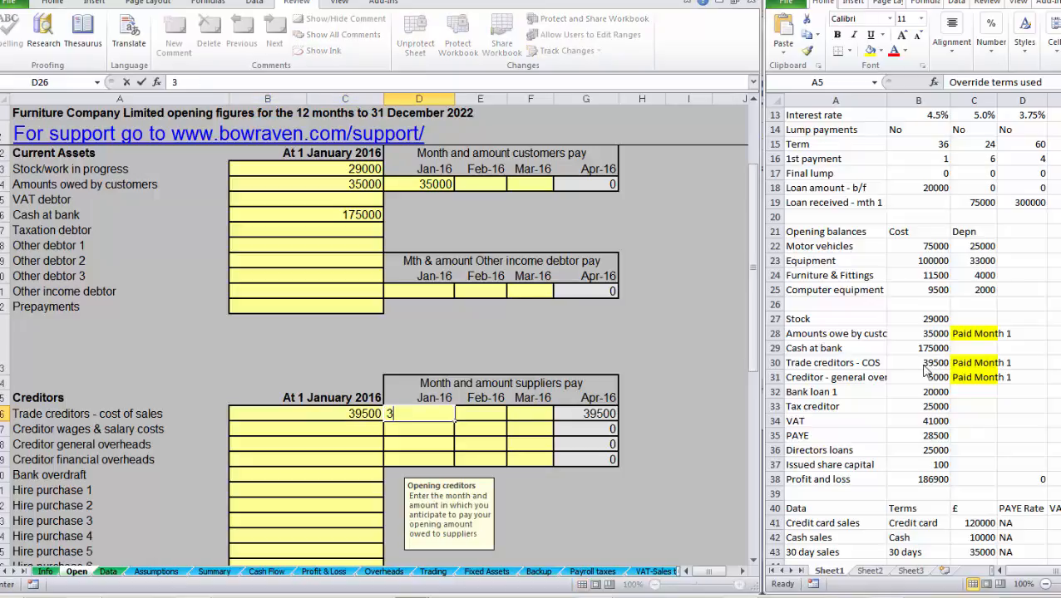
type("9500")
key("Return")
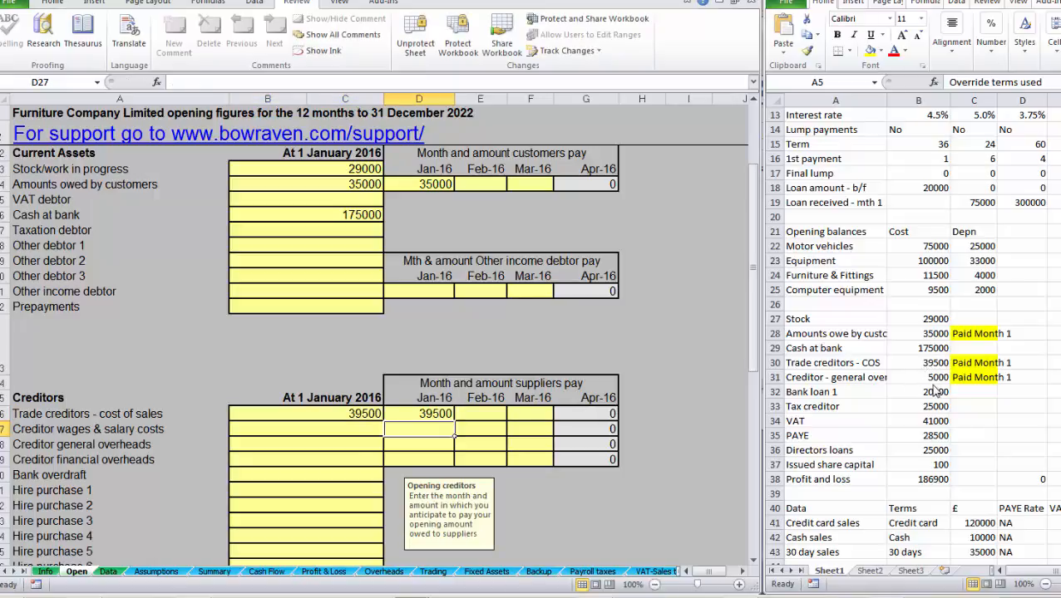
Enter 5000 as the opening Creditor general overheads and schedule the full 5000 for payment in Jan-16.
left_click(334, 430)
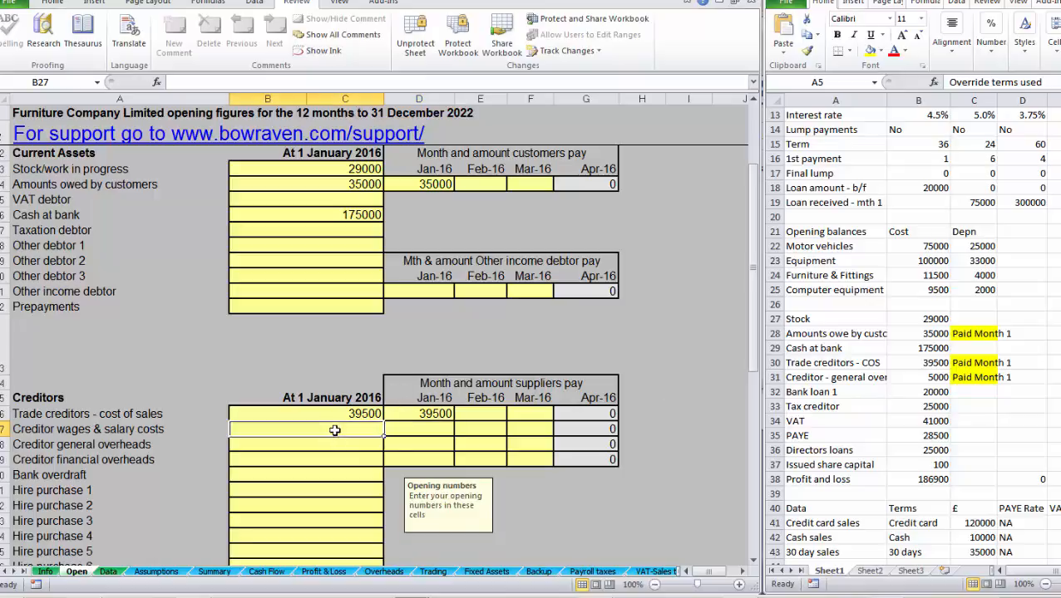
left_click(343, 444)
type("5000")
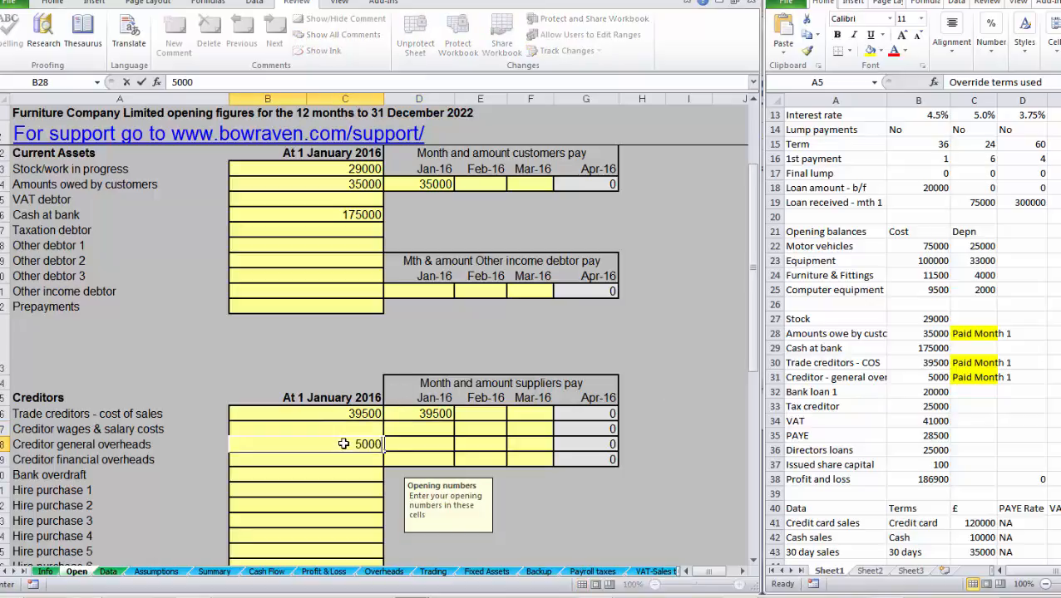
key("Tab")
type("5")
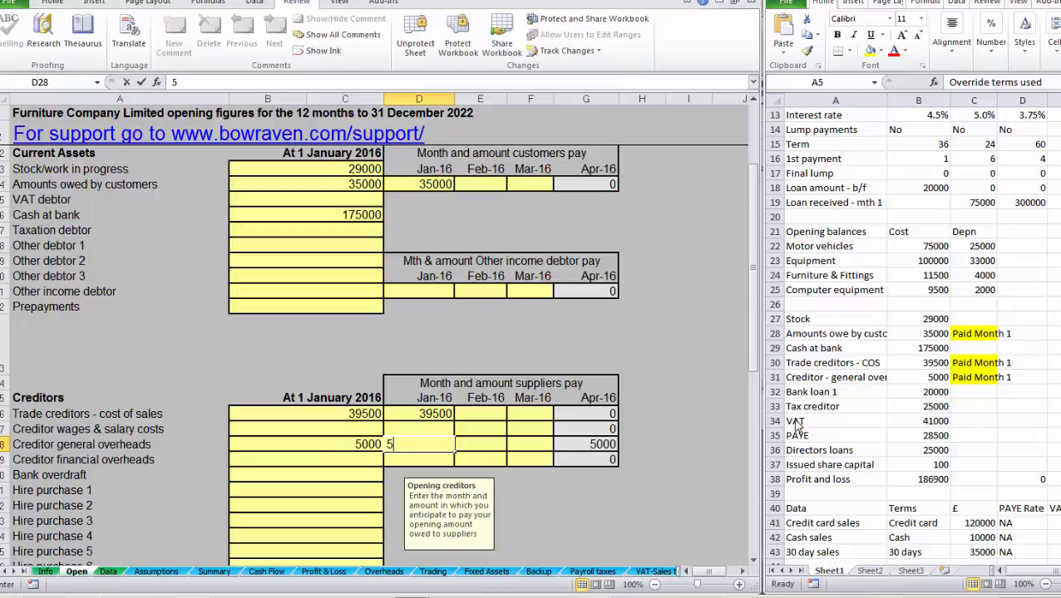
type("000")
key("Return")
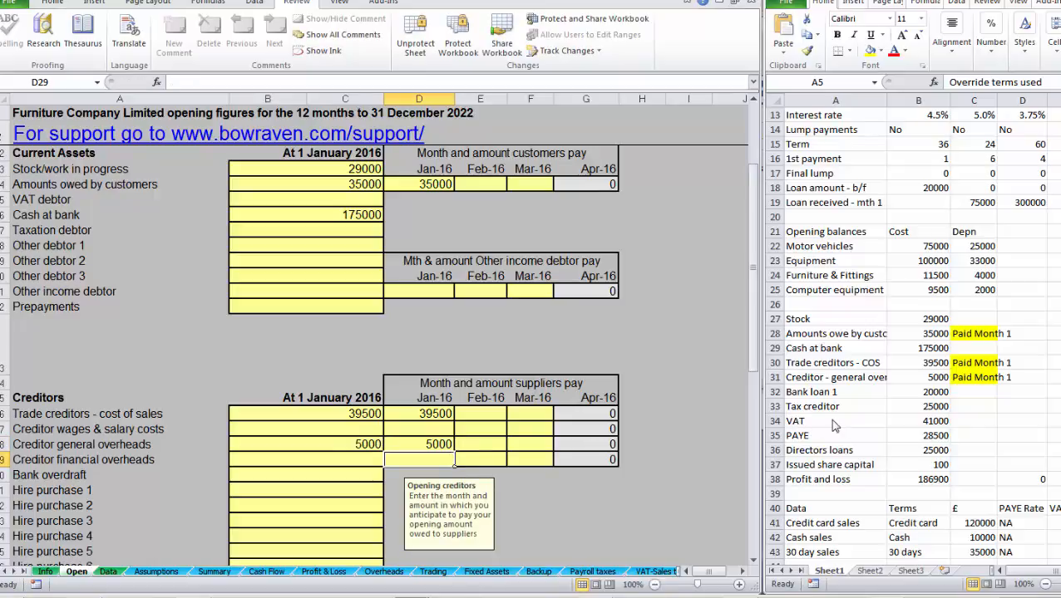
Enter 20000 as the opening balance of Bank loan 1 under Creditors.
left_click(340, 470)
scroll(340, 470, "down", 2)
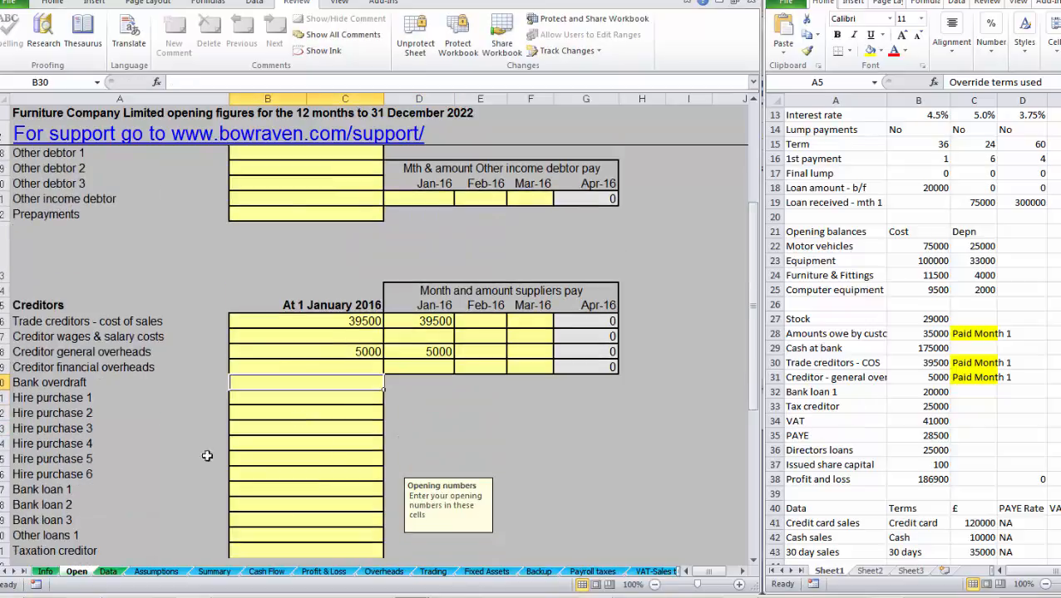
left_click(306, 492)
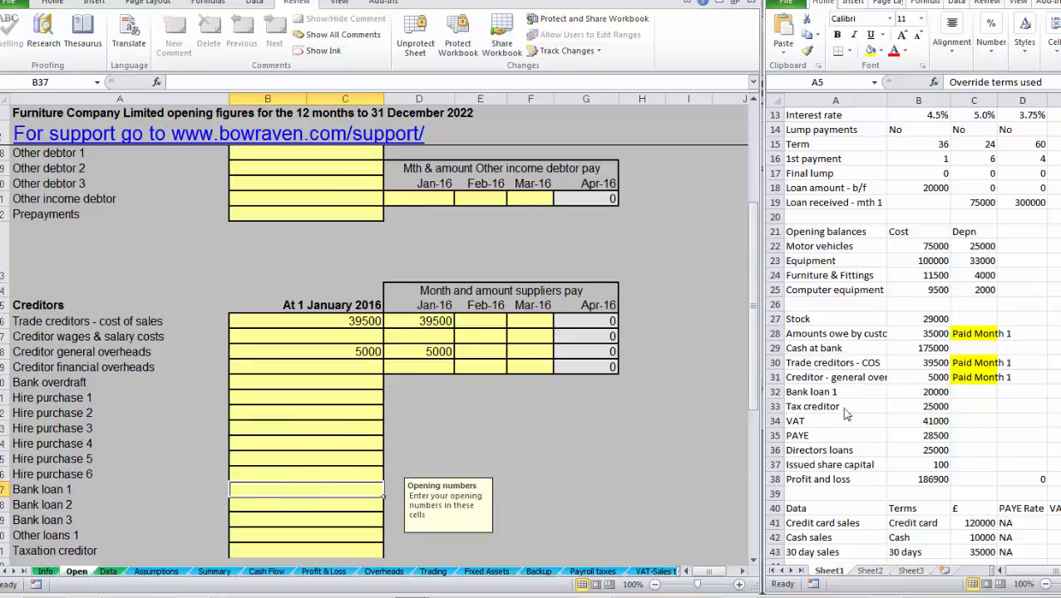
type("20000")
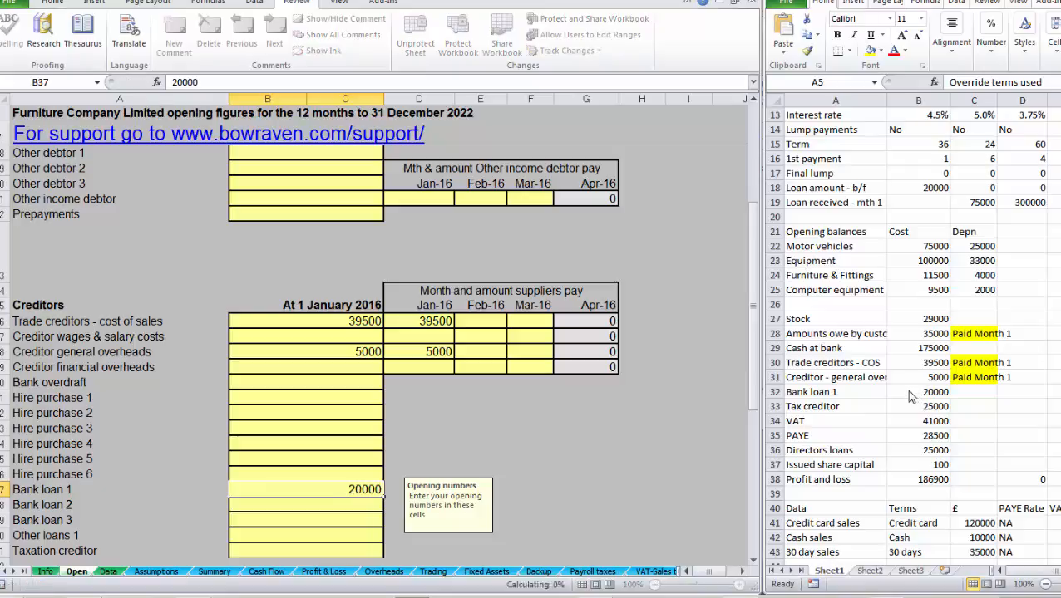
key("Return")
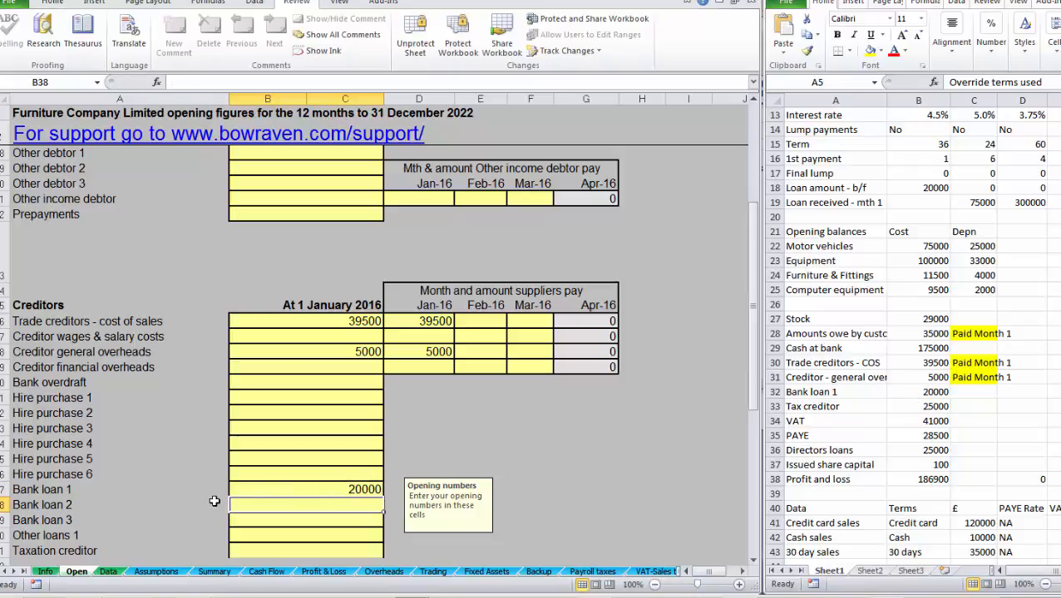
Enter 25000 as the opening Taxation creditor.
scroll(176, 509, "down", 1)
left_click(267, 503)
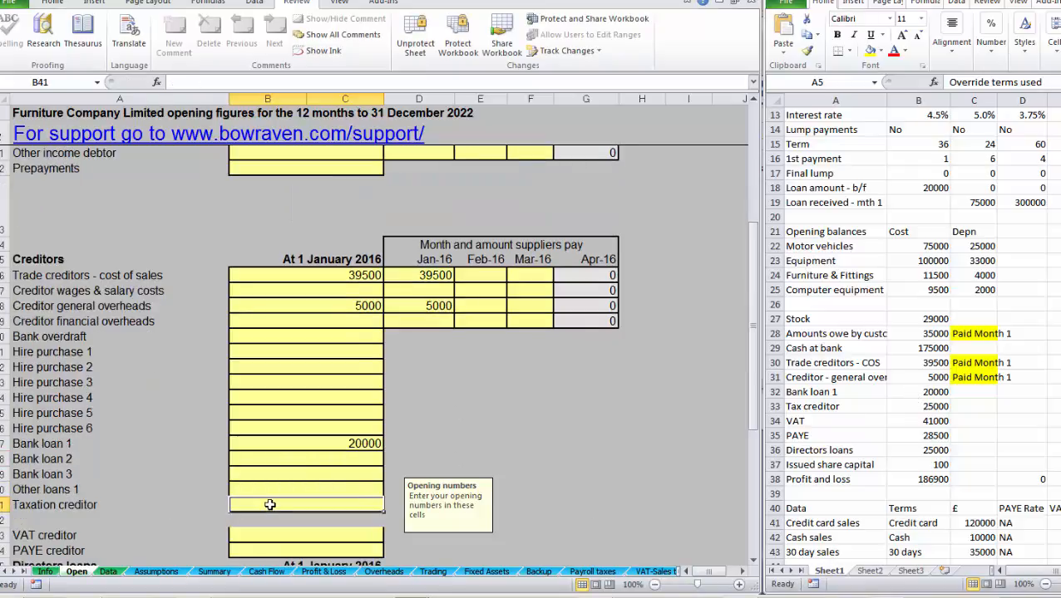
type("25000")
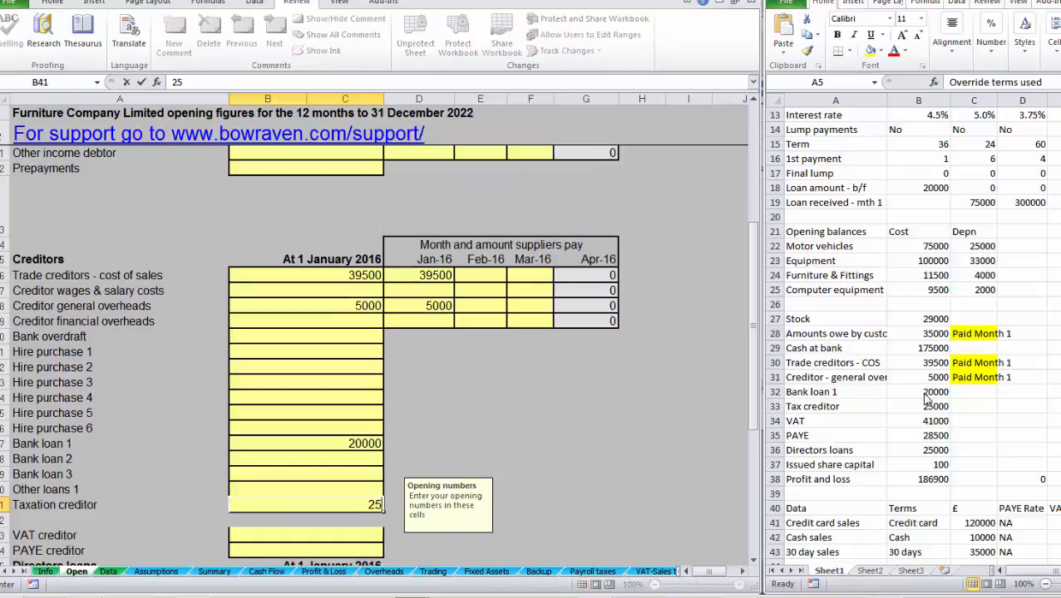
key("Return")
key("Return")
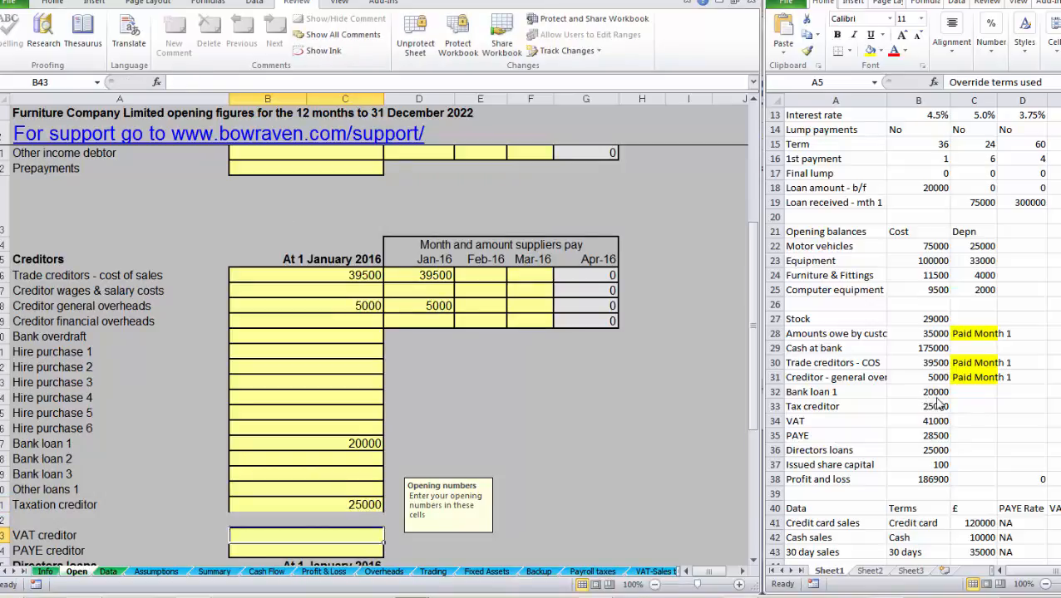
Set the opening VAT creditor to 41000 and the opening PAYE creditor to 28500.
type("41000")
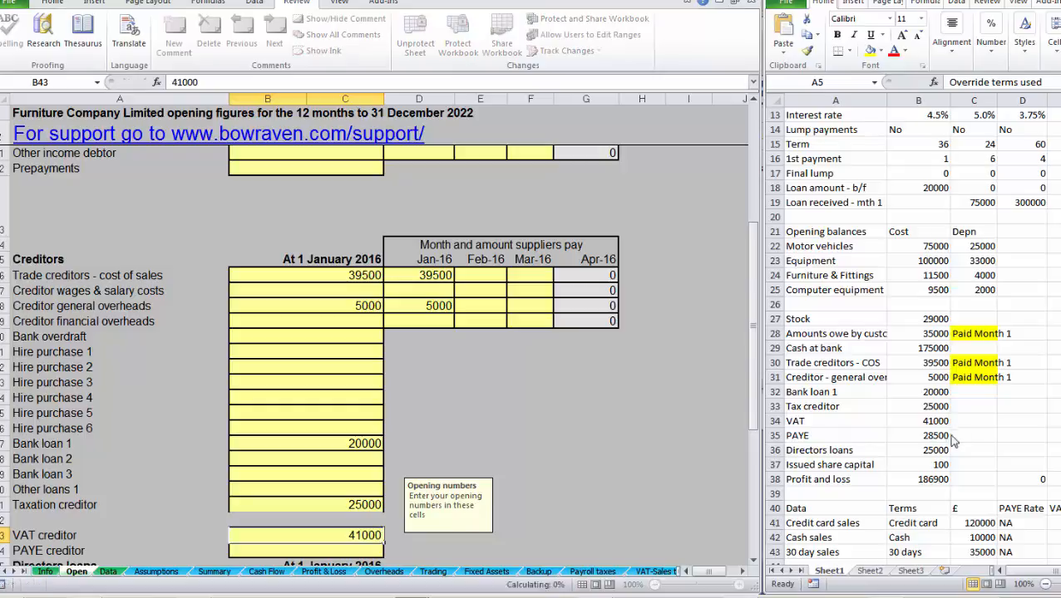
key("Return")
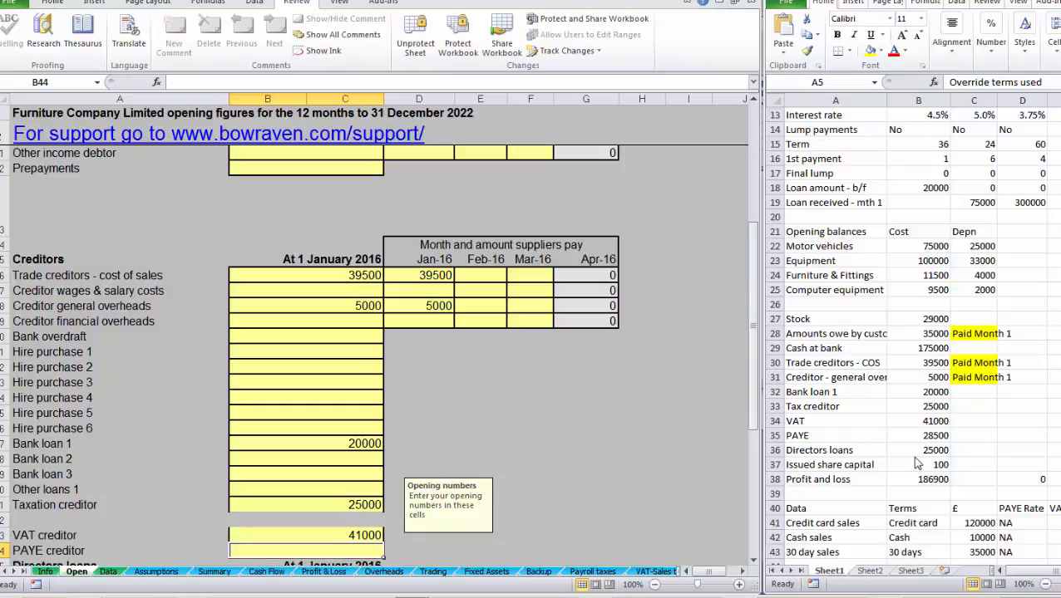
type("285")
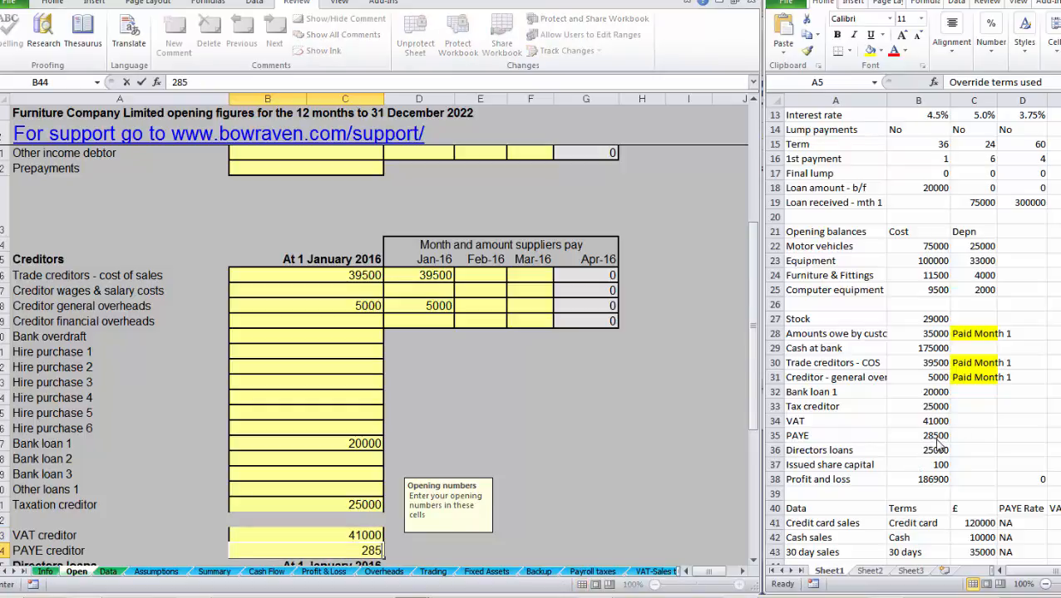
type("00")
key("Return")
Enter 25000 as the opening loan from Director 1 under Directors loans.
scroll(659, 410, "down", 3)
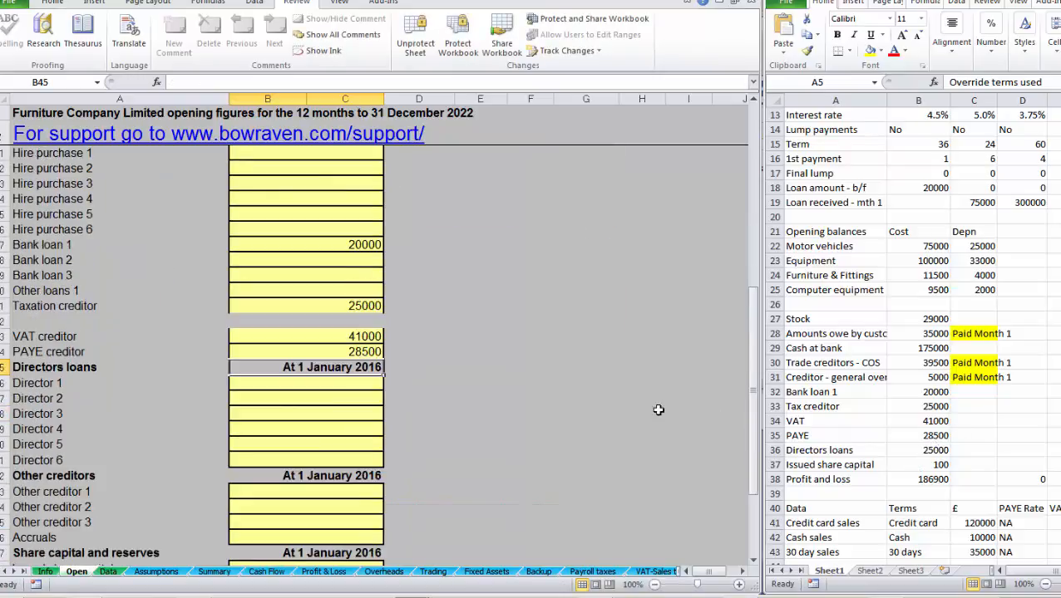
left_click(333, 385)
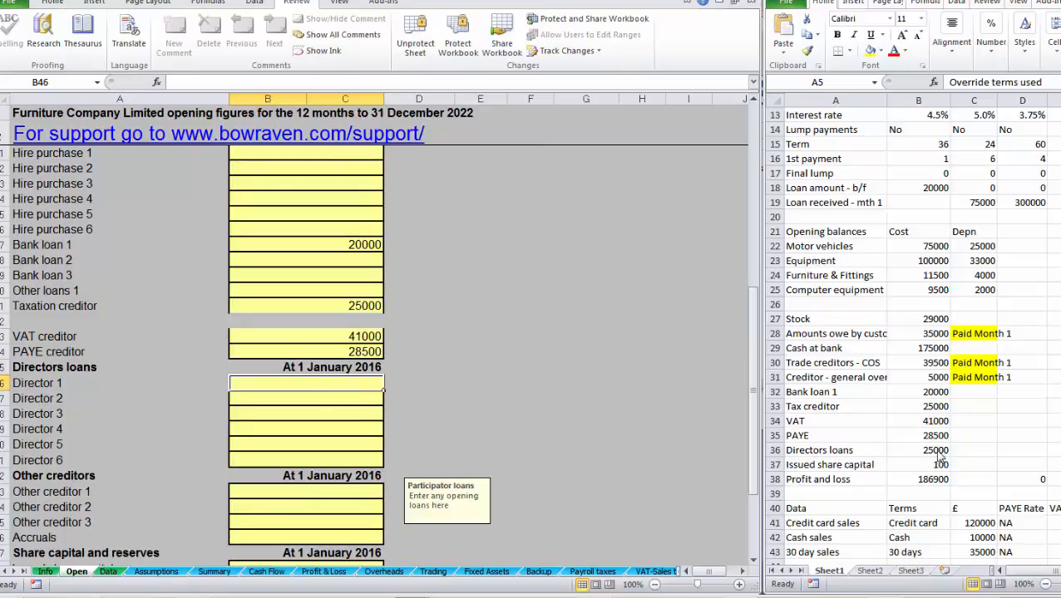
type("25000")
key("Return")
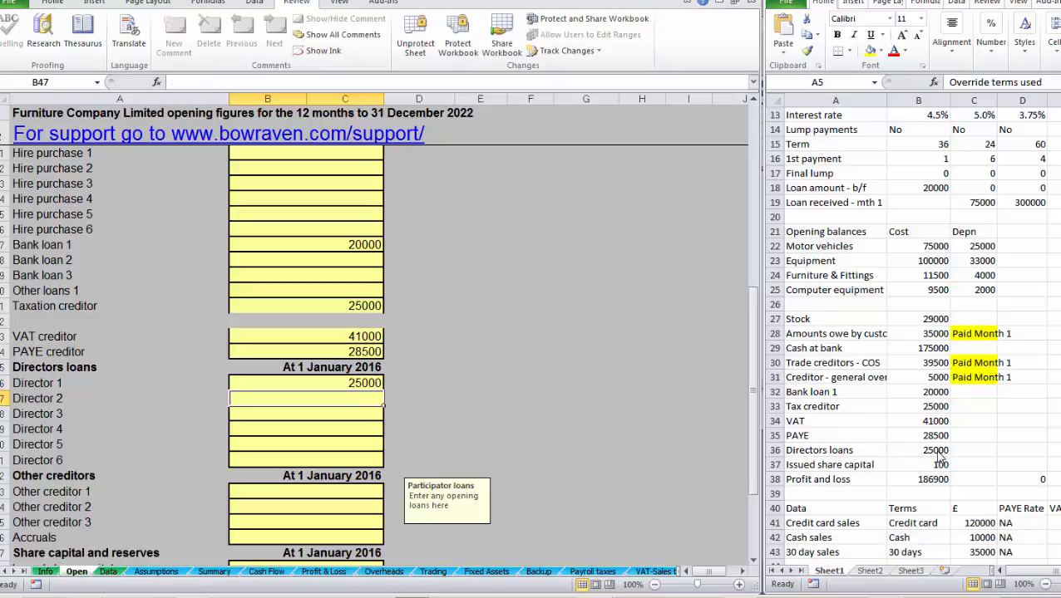
Enter 100 as the opening Issued share capital under Share capital and reserves.
left_click(343, 473)
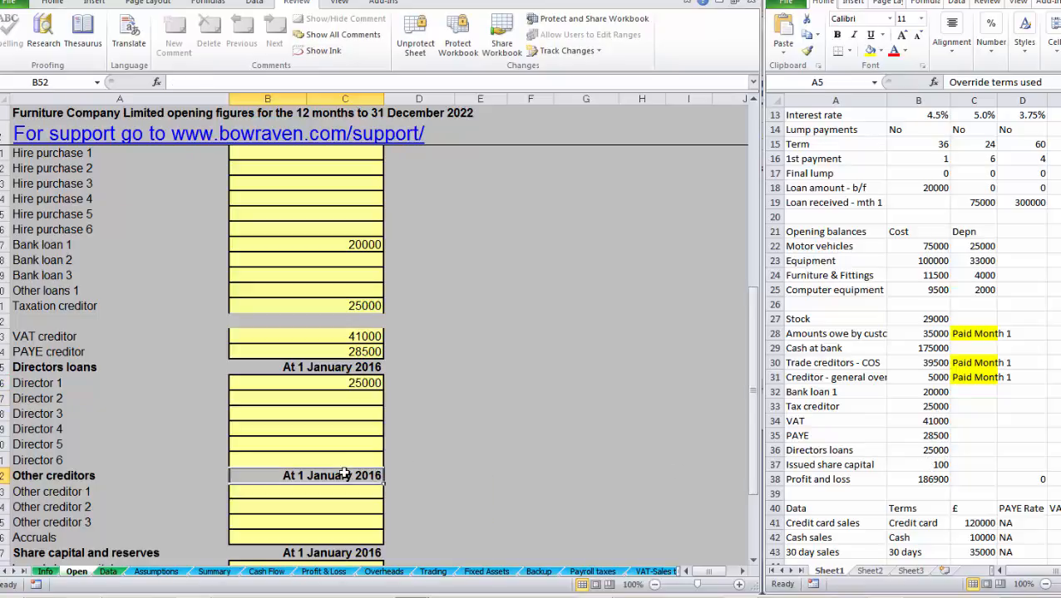
scroll(344, 472, "down", 2)
scroll(343, 473, "down", 2)
left_click(345, 385)
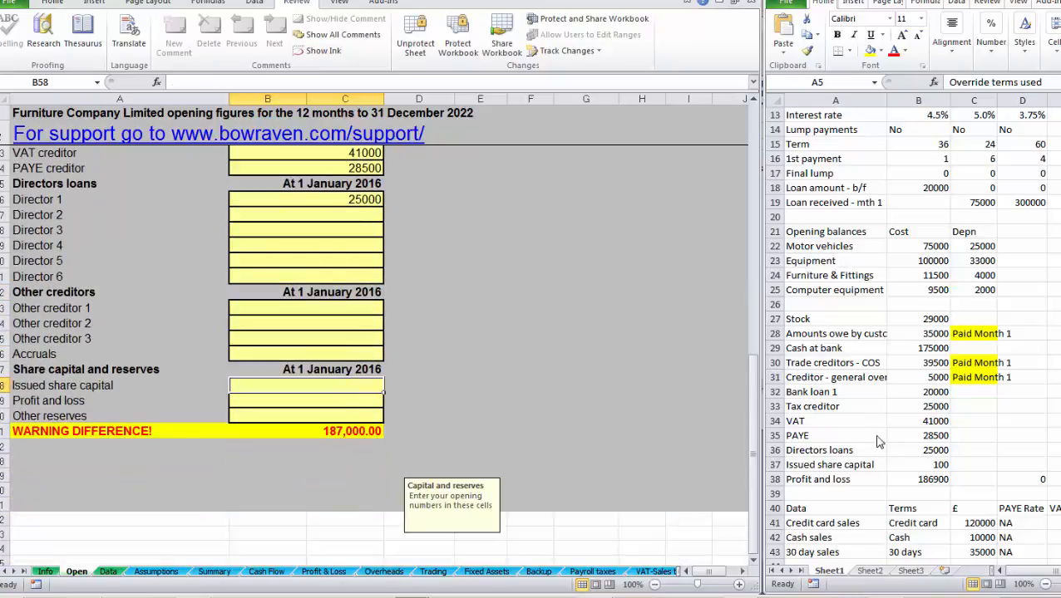
type("100")
key("Return")
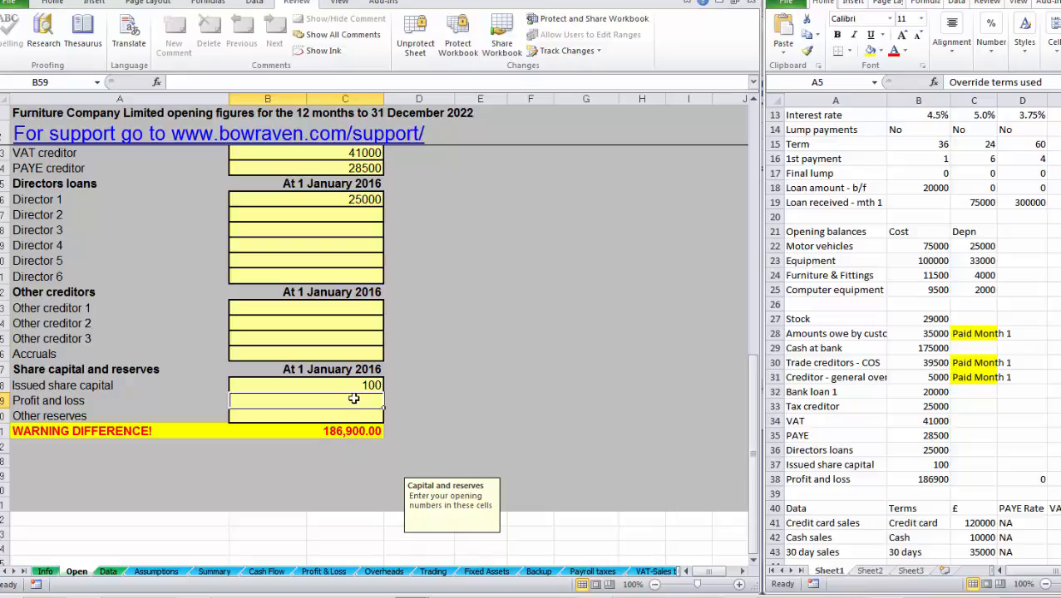
Enter the opening Profit and loss under Share capital and reserves, correcting the mistyped amount so that it reads 186900.
type("1869000")
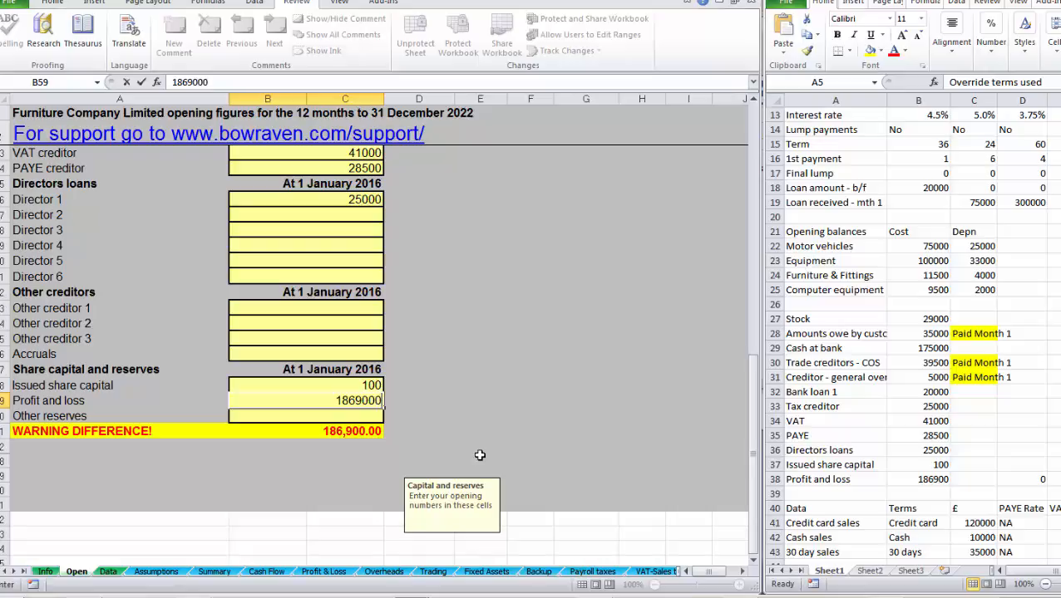
key("Return")
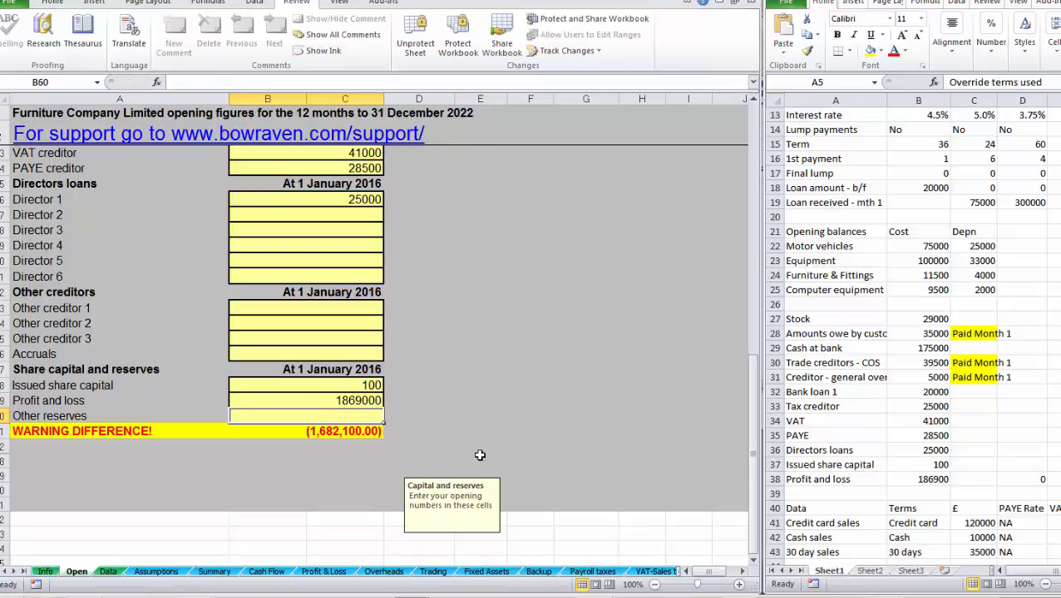
key("Up")
left_click(224, 82)
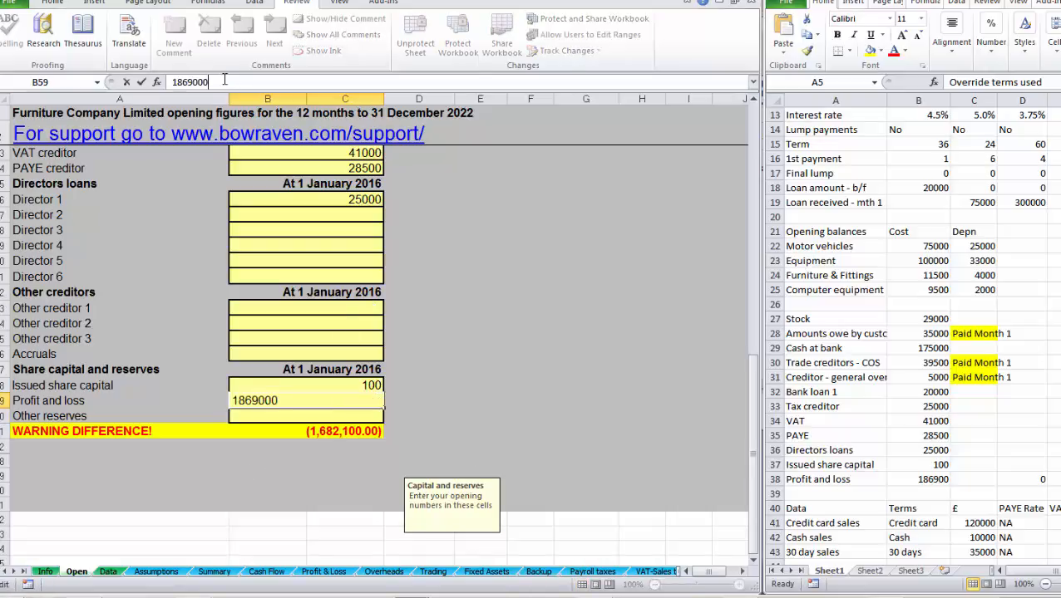
key("BackSpace")
key("Return")
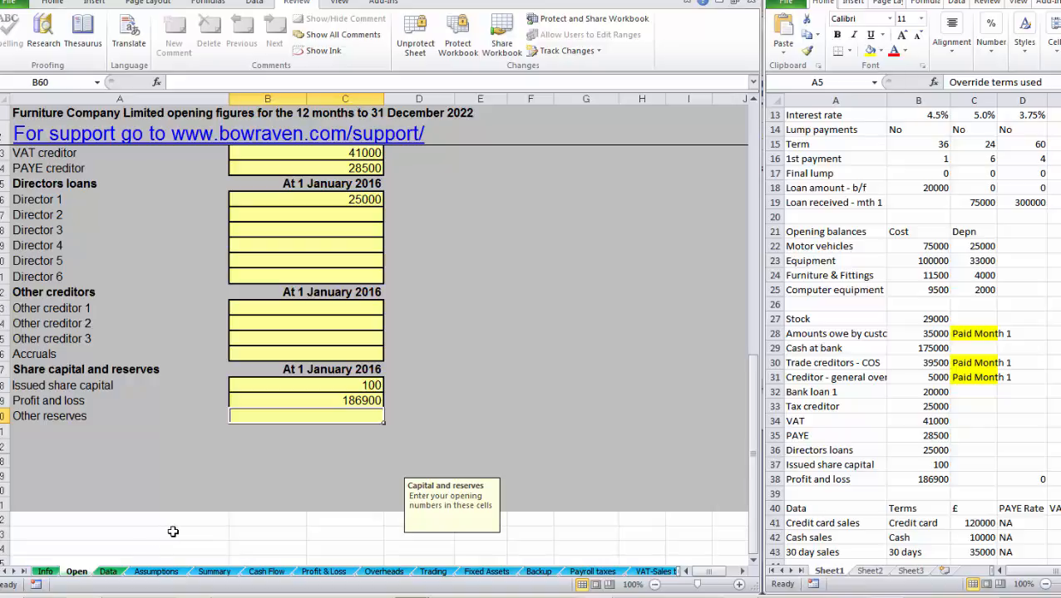
On the Data sheet, replace the Type 1 sales description with "Credit card sales" from the reference sheet's Data section.
left_click(108, 573)
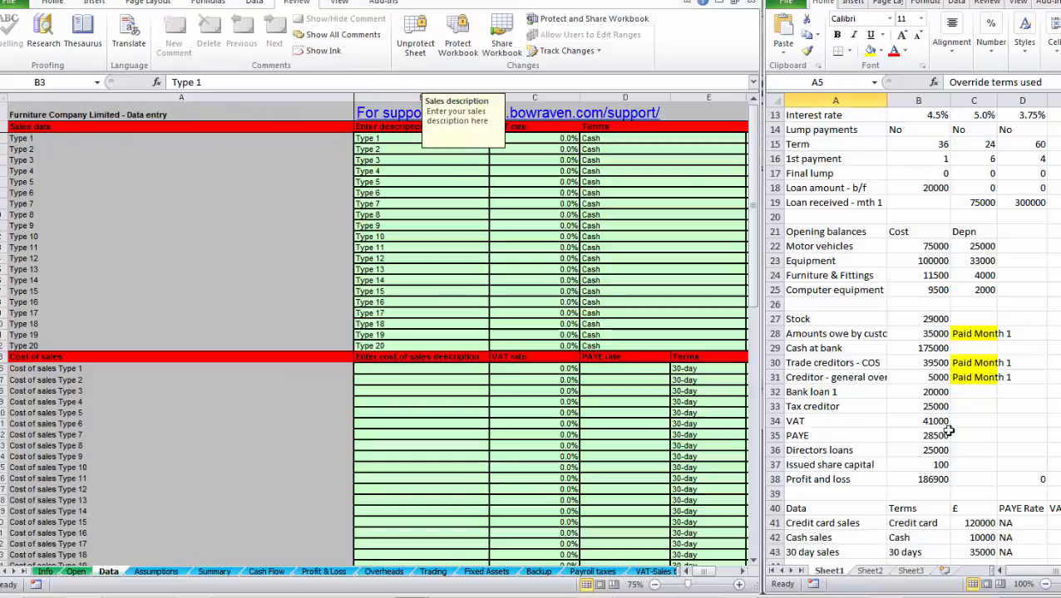
scroll(936, 426, "down", 6)
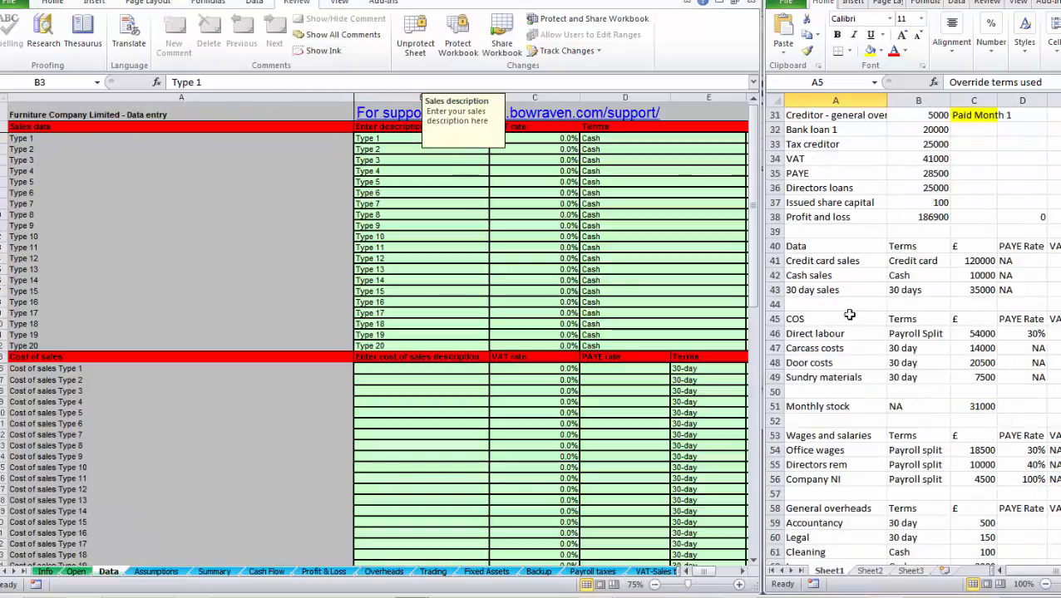
left_click(386, 138)
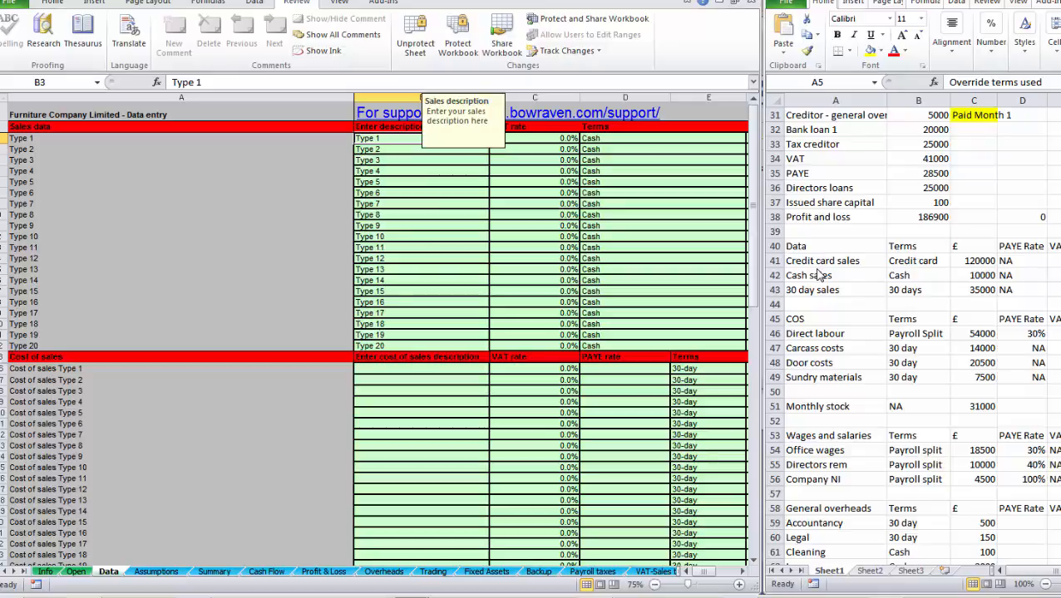
type("Credit")
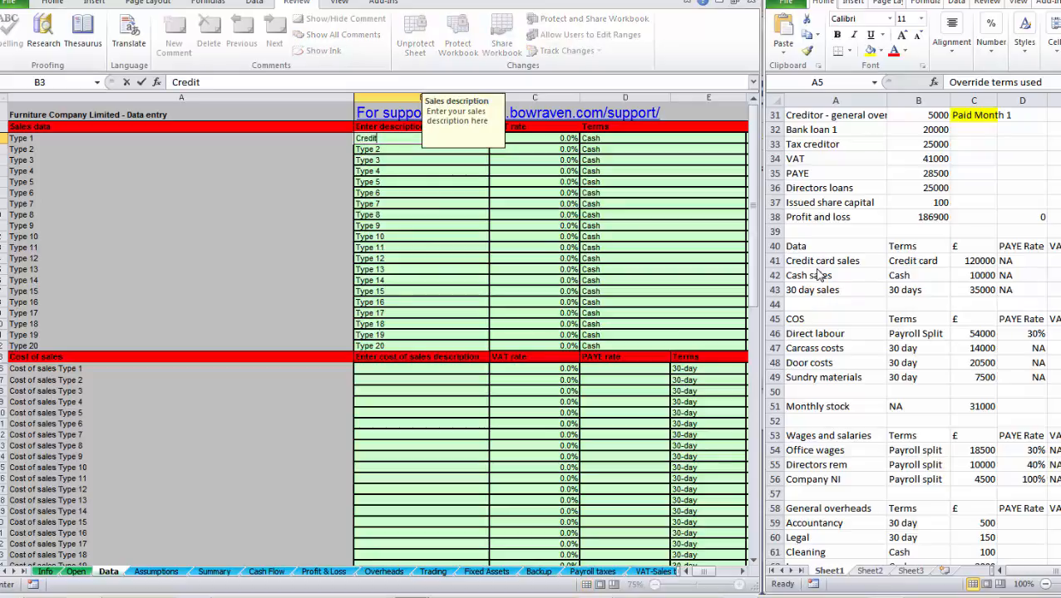
type(" card sales")
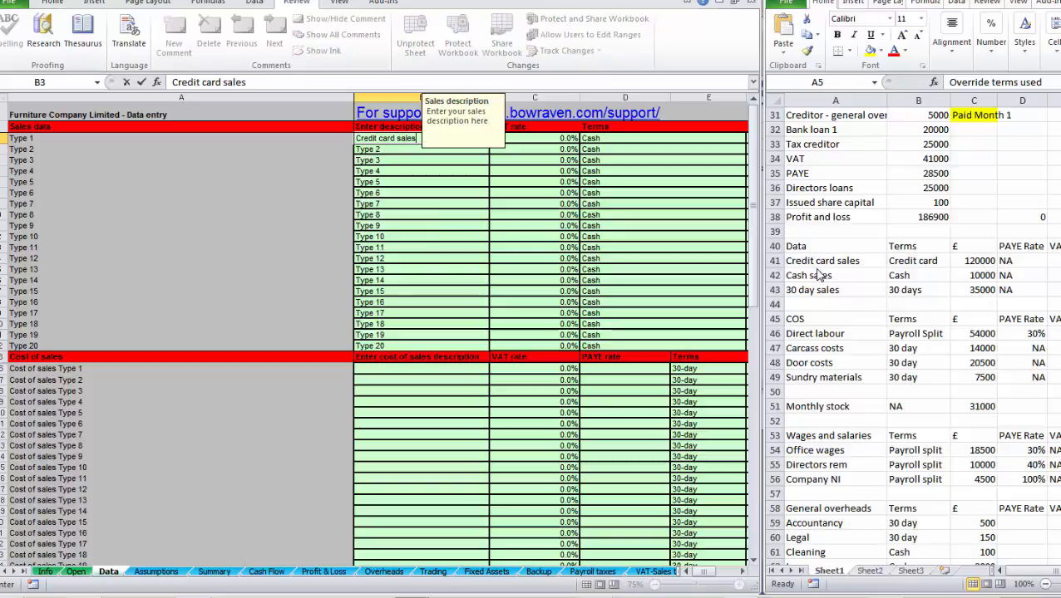
key("Return")
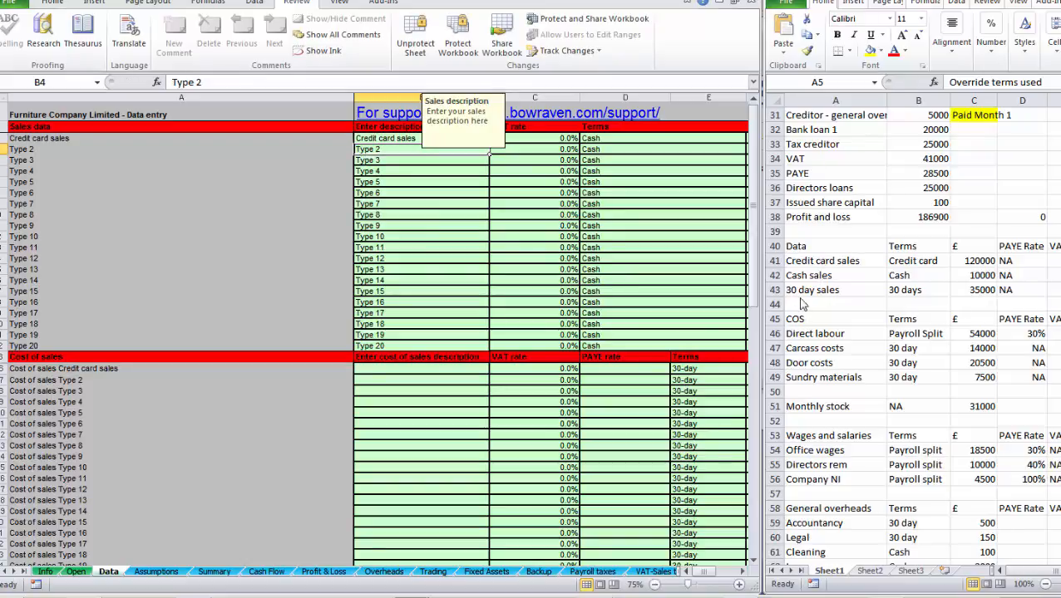
Name the Type 2 and Type 3 sales "Cash Sales" and "30 day sales", and move the VAT rate note clear of the entry columns.
type("Cash Sales")
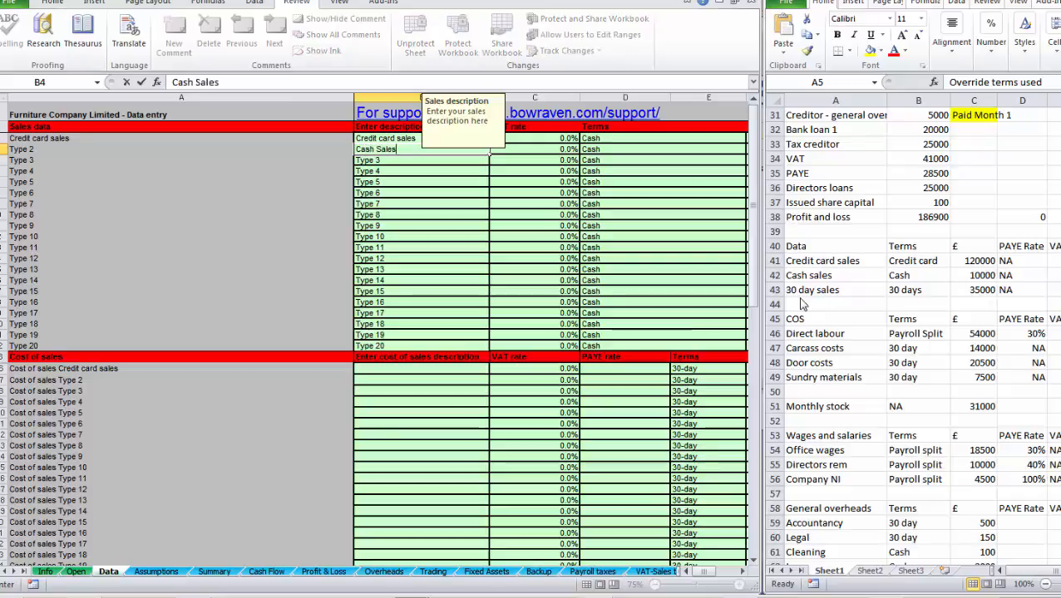
key("Return")
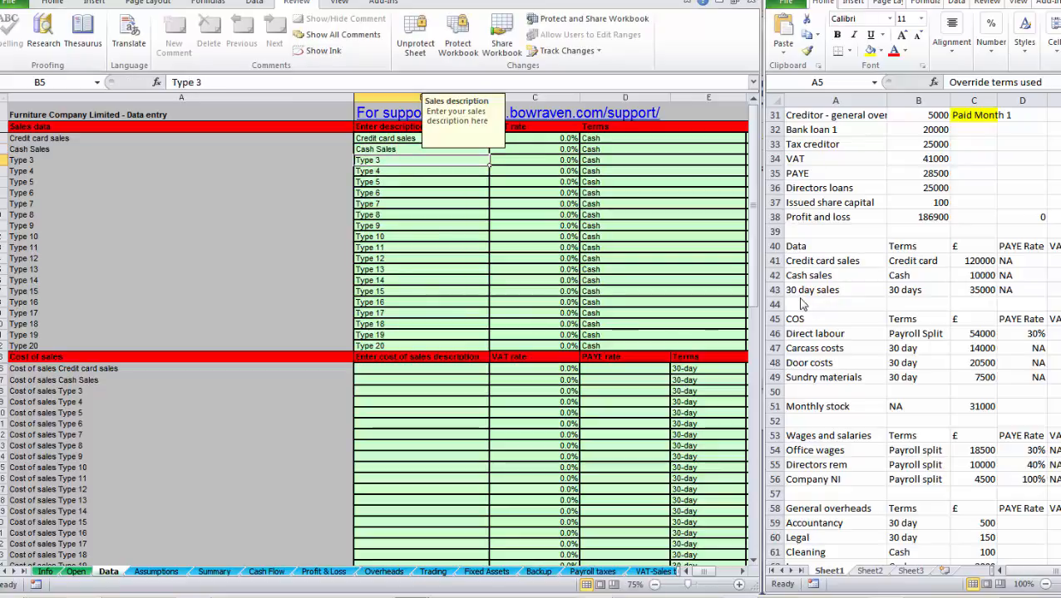
type("30 day s")
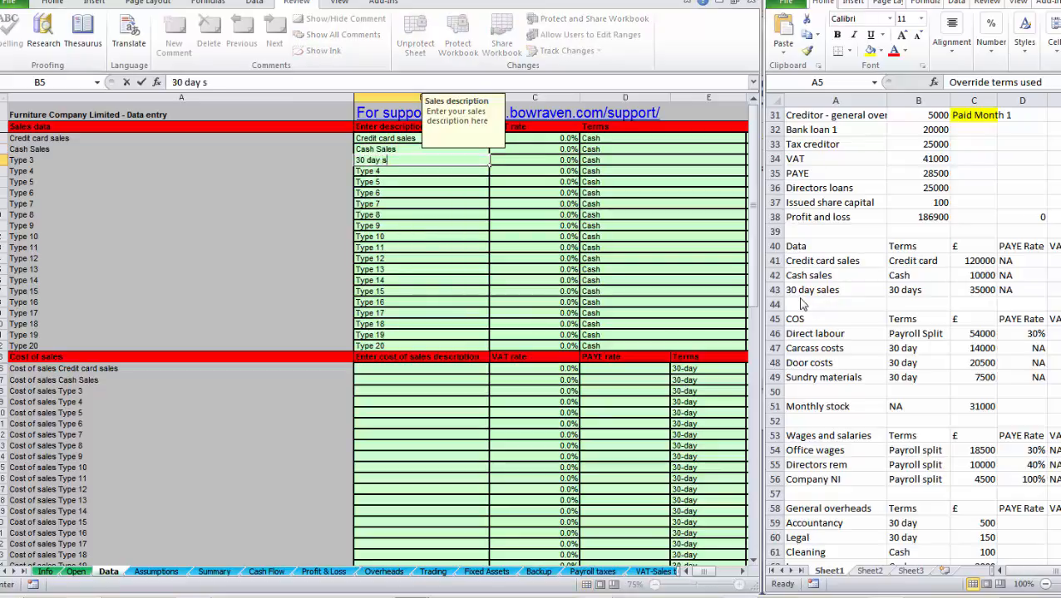
type("ales")
key("Tab")
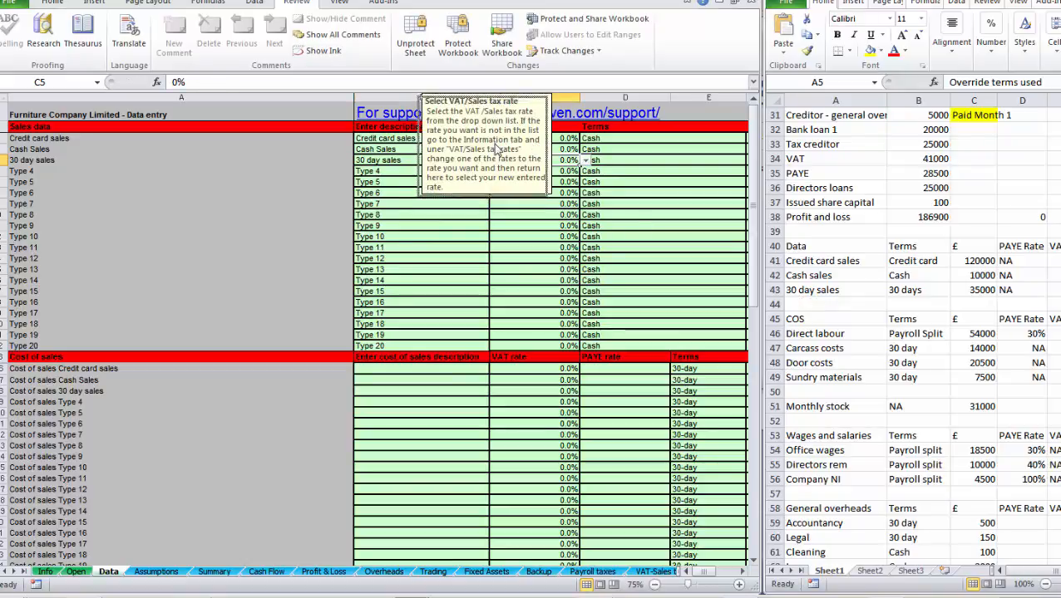
left_click_drag(497, 143, 286, 169)
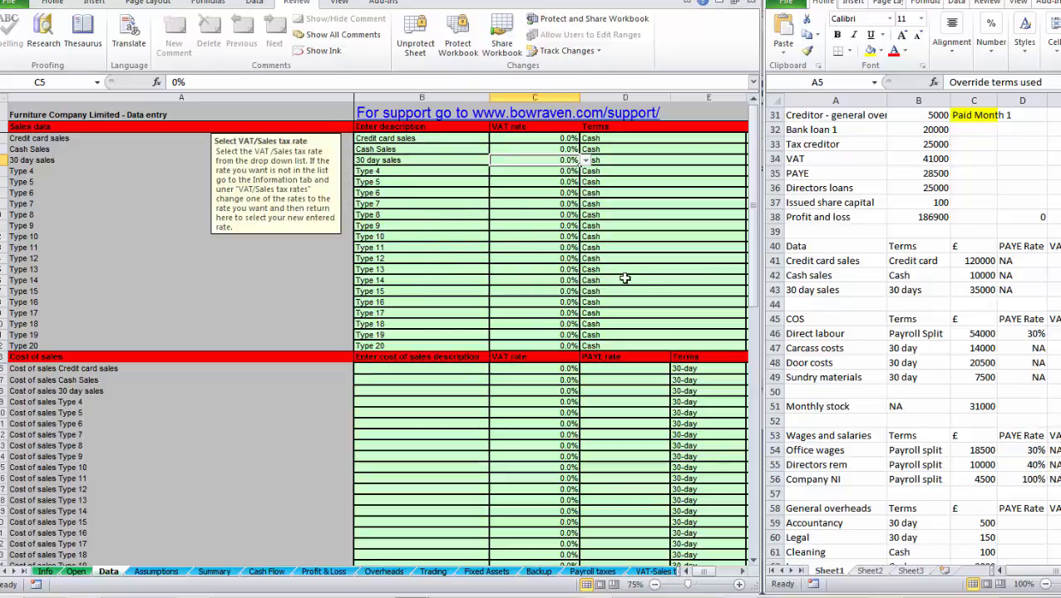
Set the VAT rate to 20% for Credit card sales, Cash Sales and 30 day sales on the Data sheet.
key("Up")
left_click_drag(252, 202, 223, 229)
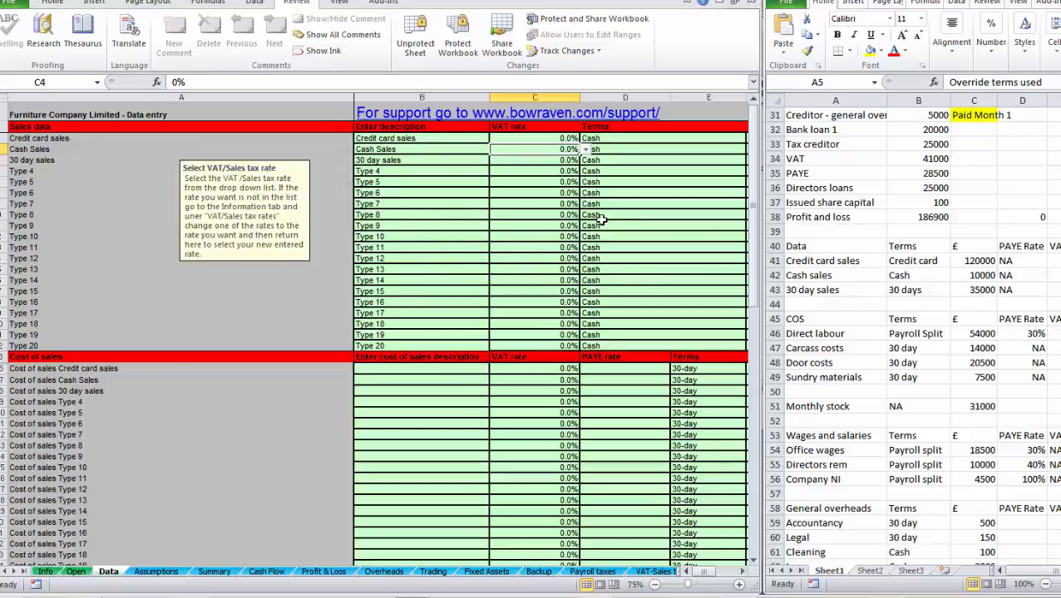
key("Up")
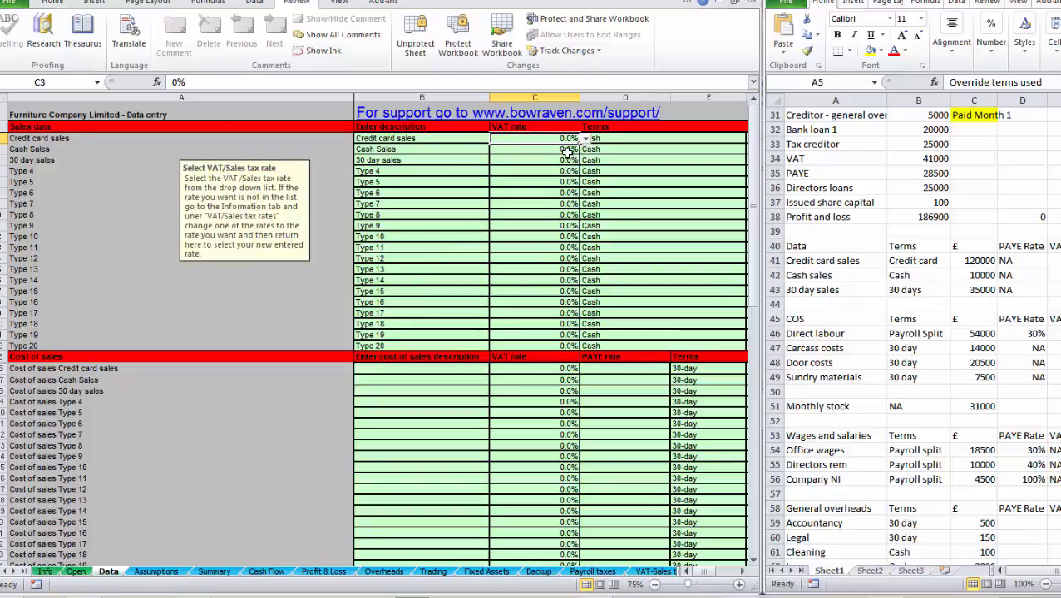
type(".2")
key("Return")
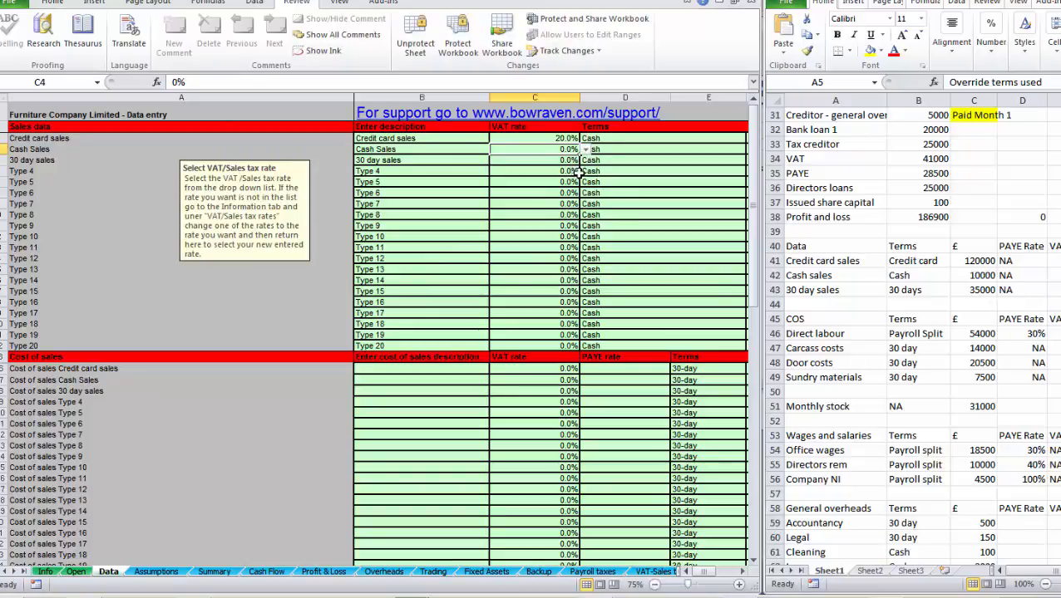
left_click(586, 149)
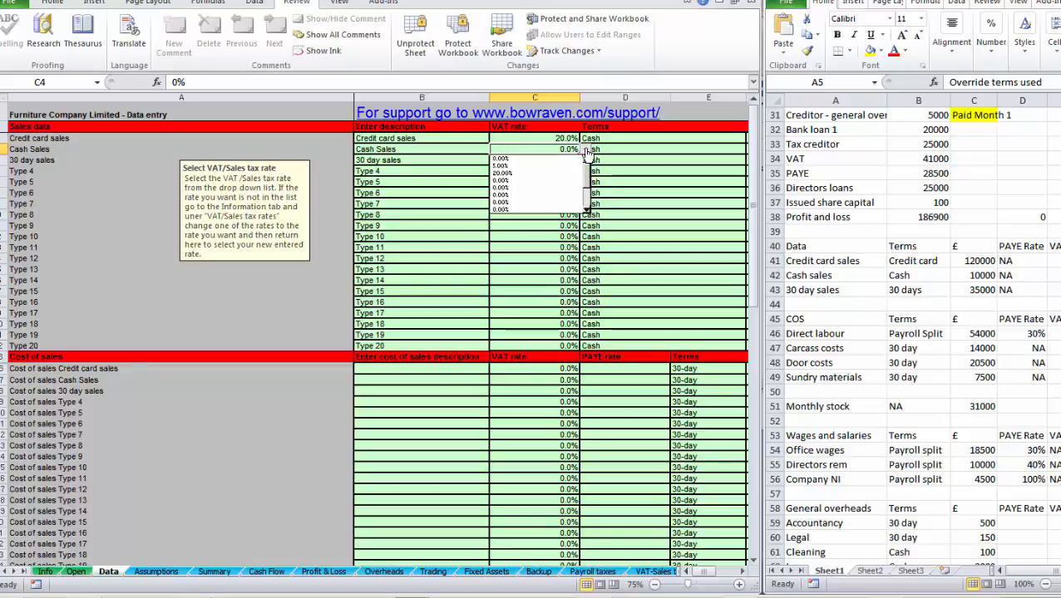
left_click(503, 173)
key("Down")
type(".2")
key("Return")
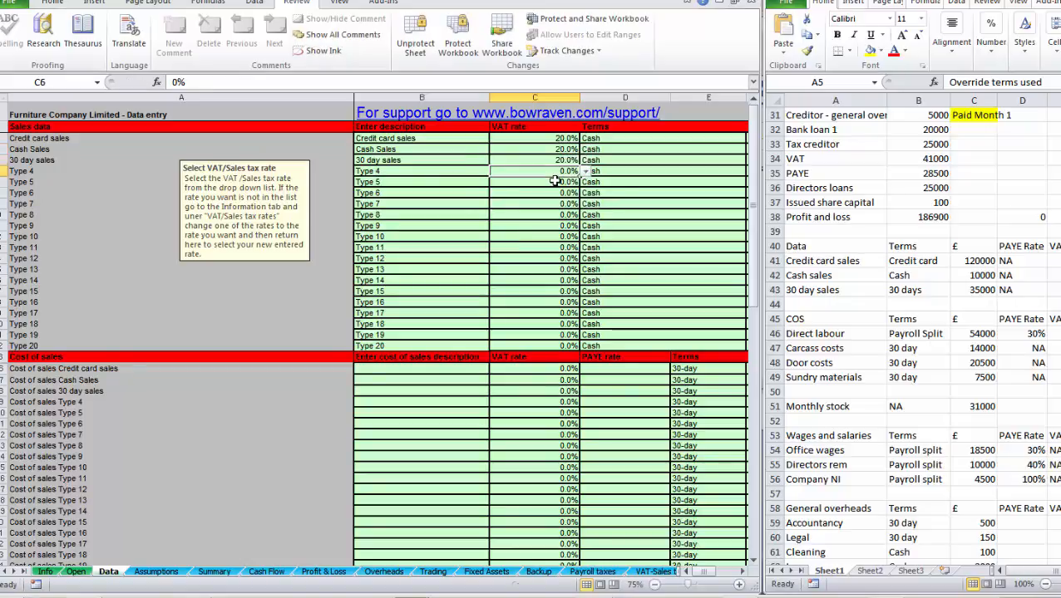
Set the payment terms of Credit card sales to Credit card in the Sales data section.
key("Up")
key("Right")
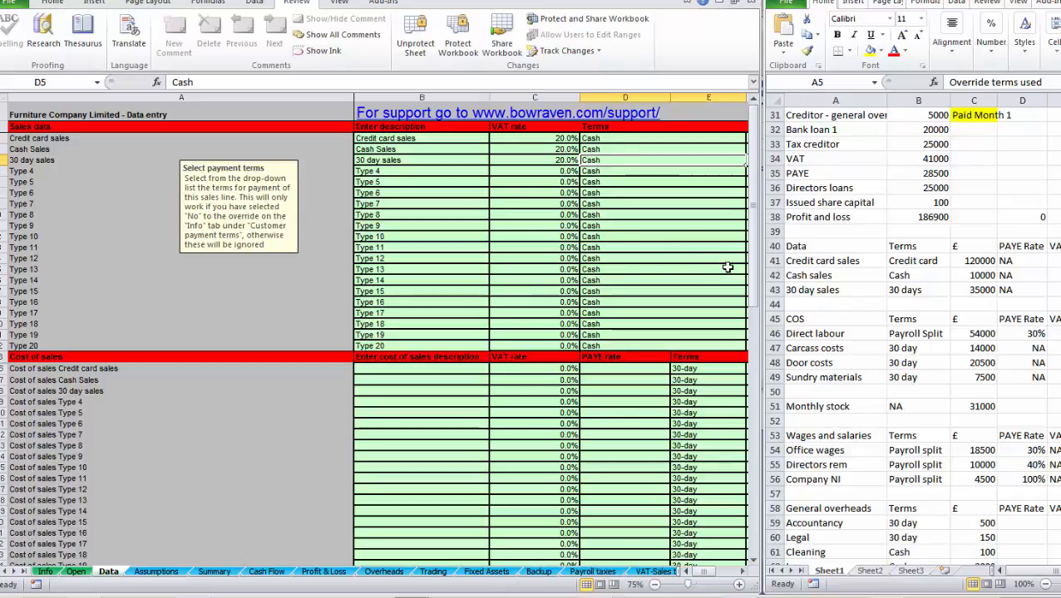
scroll(731, 265, "right", 1)
key("Up")
key("Up")
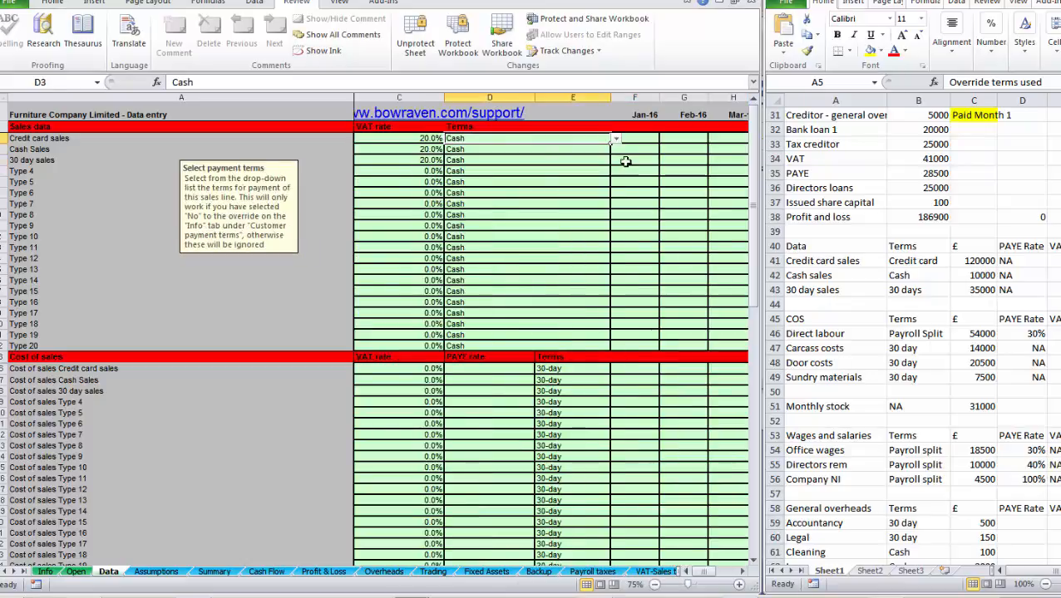
left_click(615, 139)
left_click(522, 184)
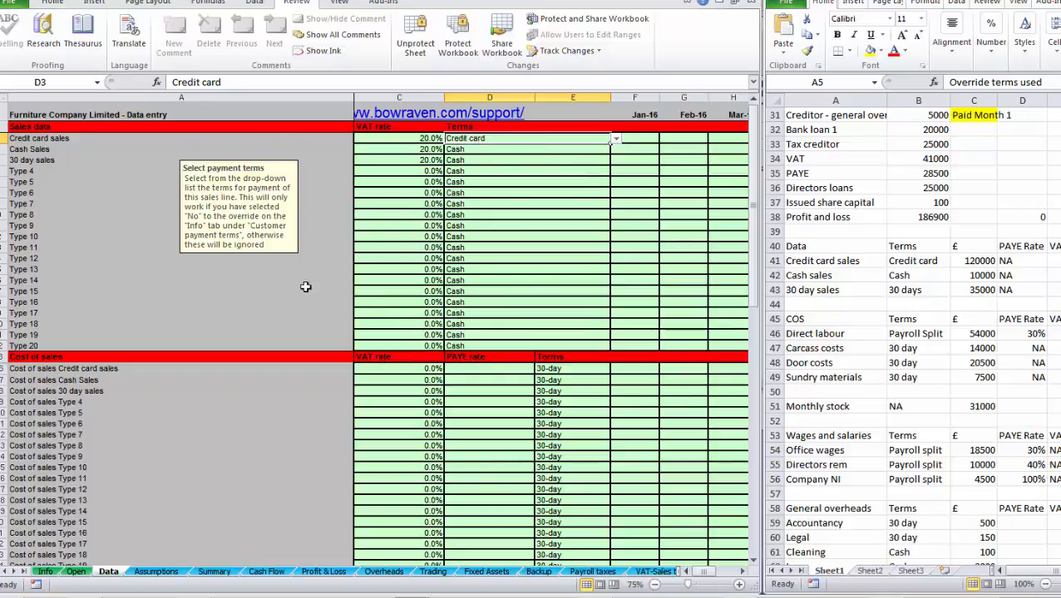
Leave Cash Sales on Cash terms and set the payment terms of 30 day sales to 30-day.
left_click(516, 148)
left_click(605, 163)
left_click(615, 160)
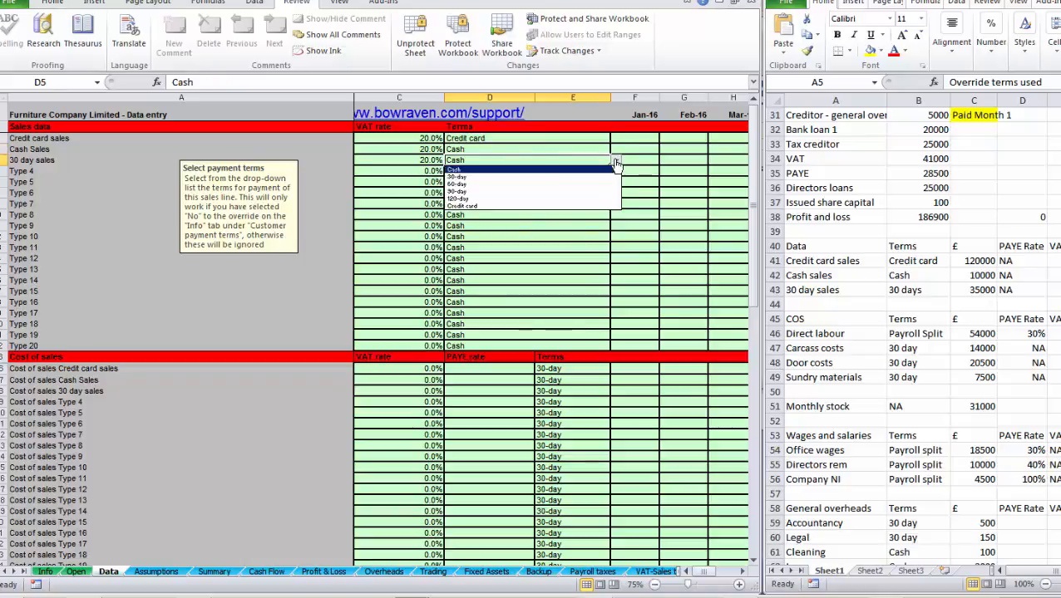
left_click(458, 177)
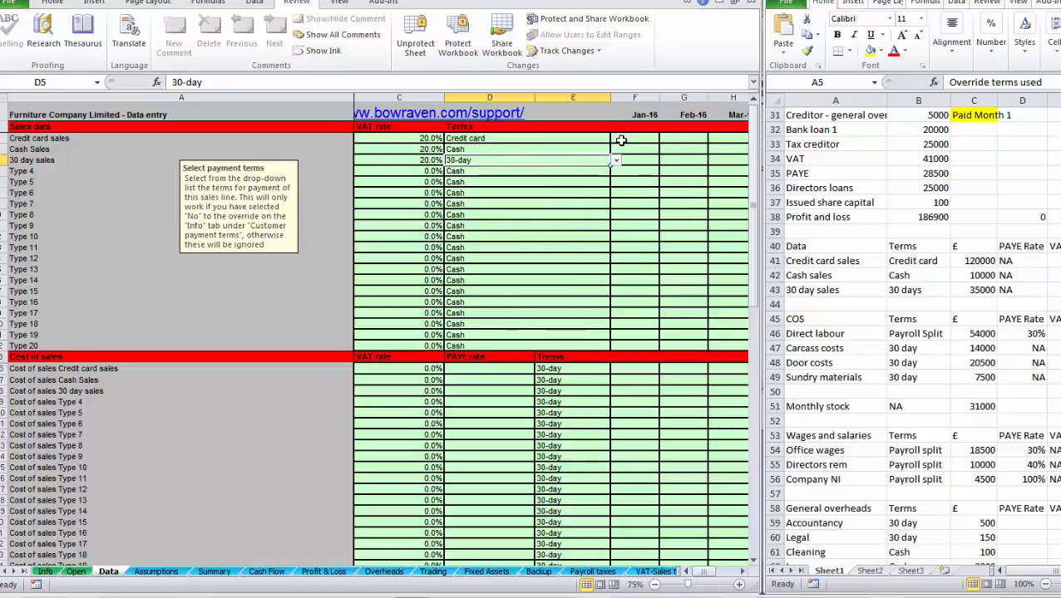
Enter the Jan-16 sales from the reference sheet: 120000 for Credit card sales, 10000 for Cash Sales and 35000 for 30 day sales.
left_click(624, 138)
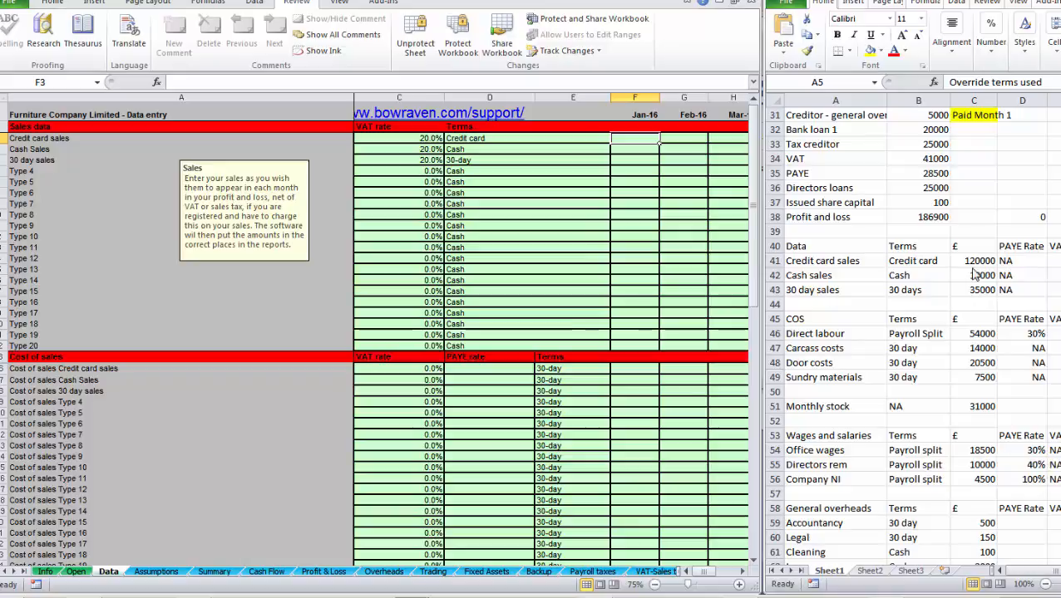
type("120000")
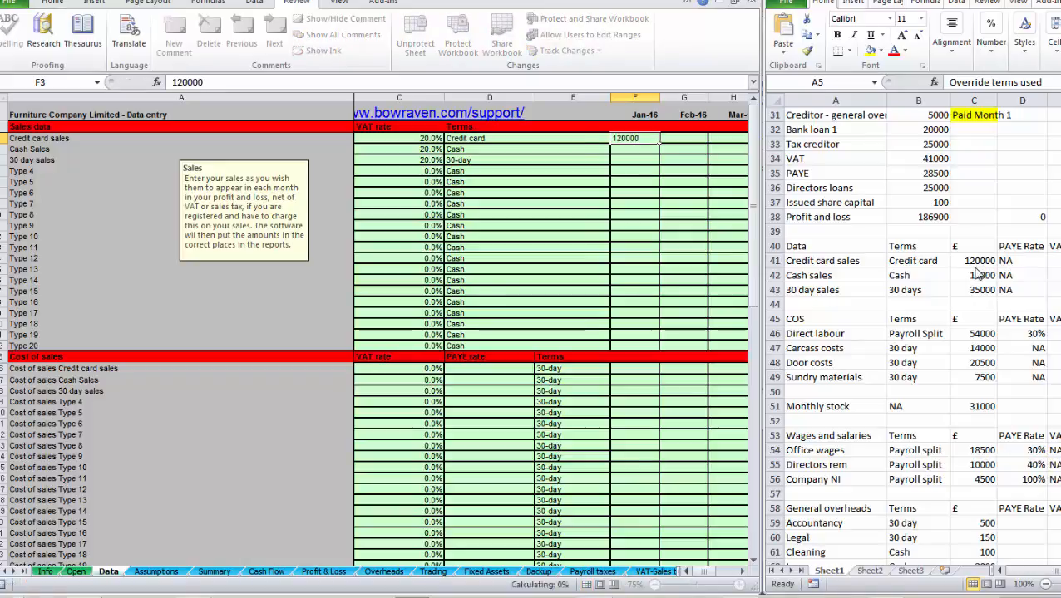
key("Return")
type("10000")
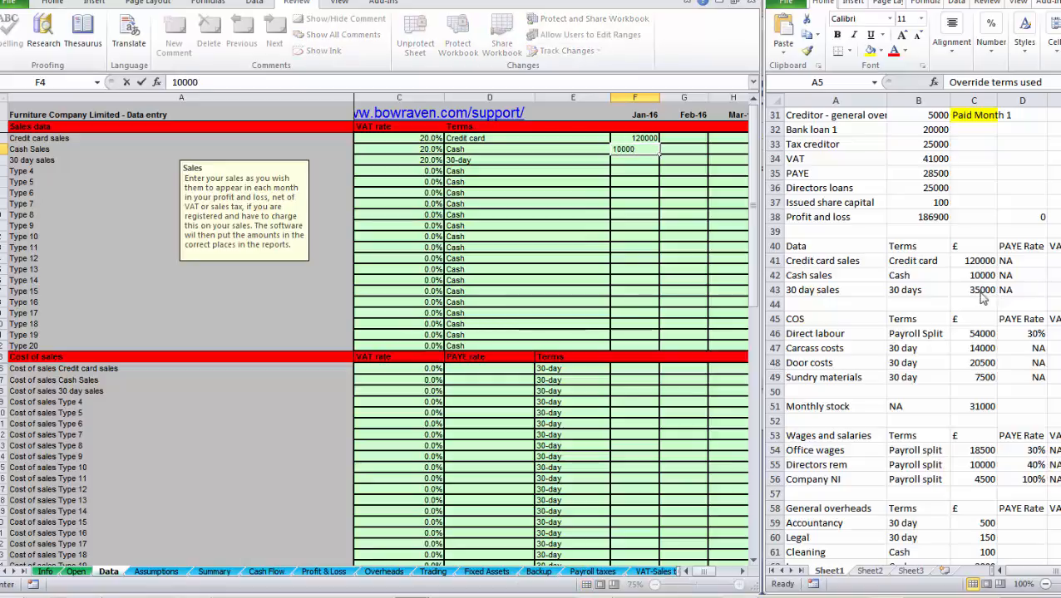
key("Return")
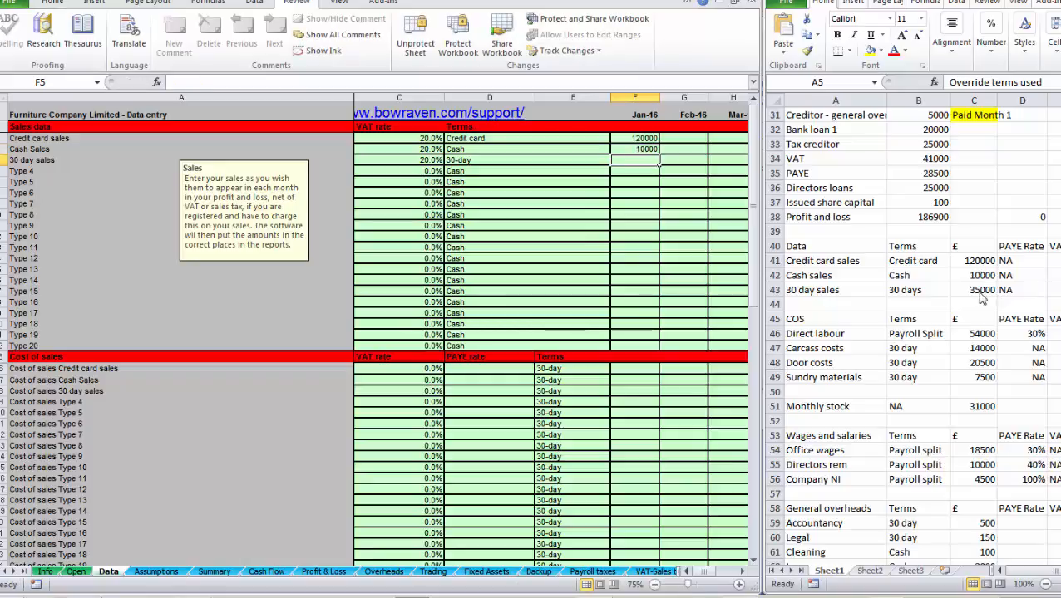
type("35000")
key("Return")
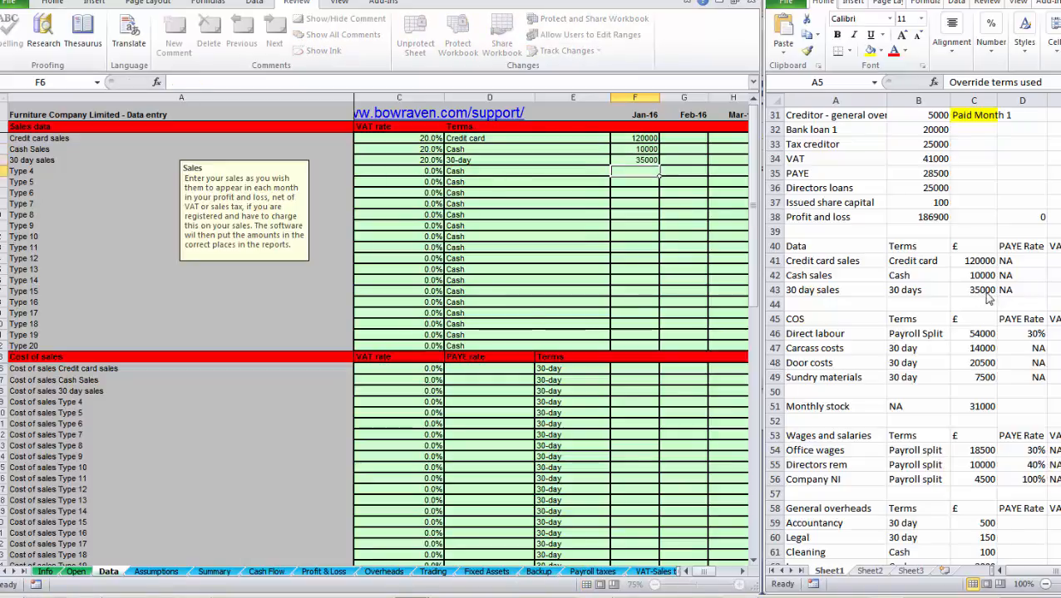
Copy the Jan-16 amounts of the three sales lines across the following months, and return to the description column.
left_click(635, 139)
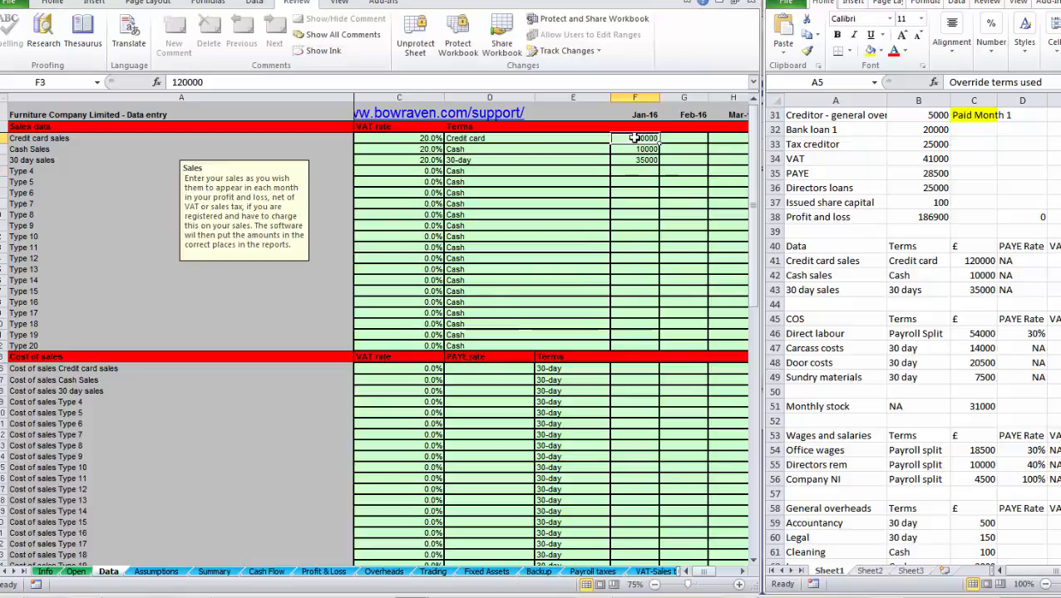
left_click_drag(635, 138, 636, 173)
key("ctrl+Home")
key("Right")
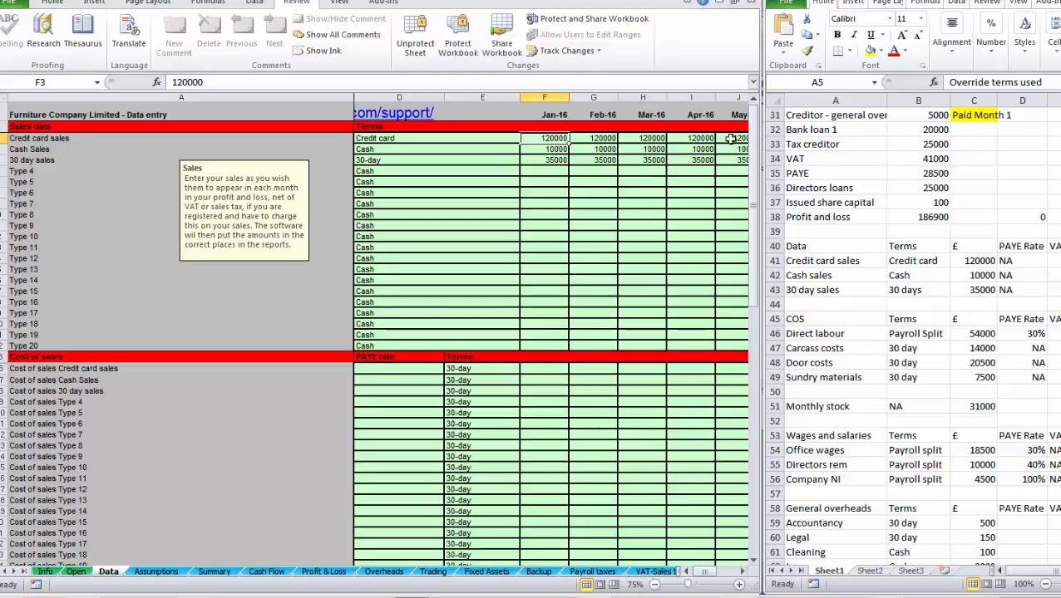
key("Left")
key("Left")
key("Left")
key("Left")
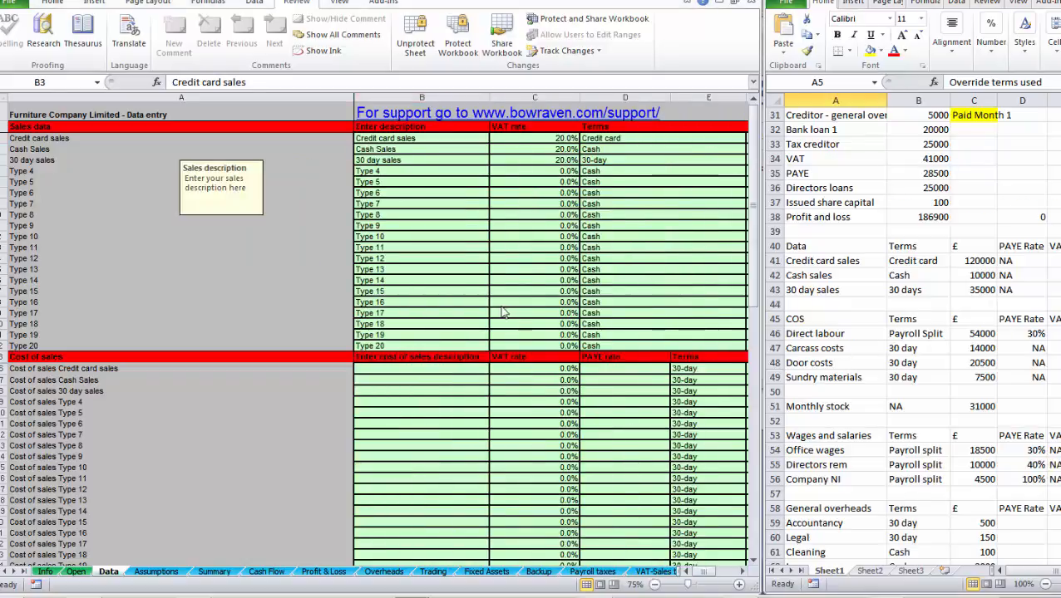
Enter "Direct labour" and "Carcass costs" from the reference sheet's COS section as the first two cost of sales descriptions.
scroll(502, 310, "down", 2)
left_click(807, 246)
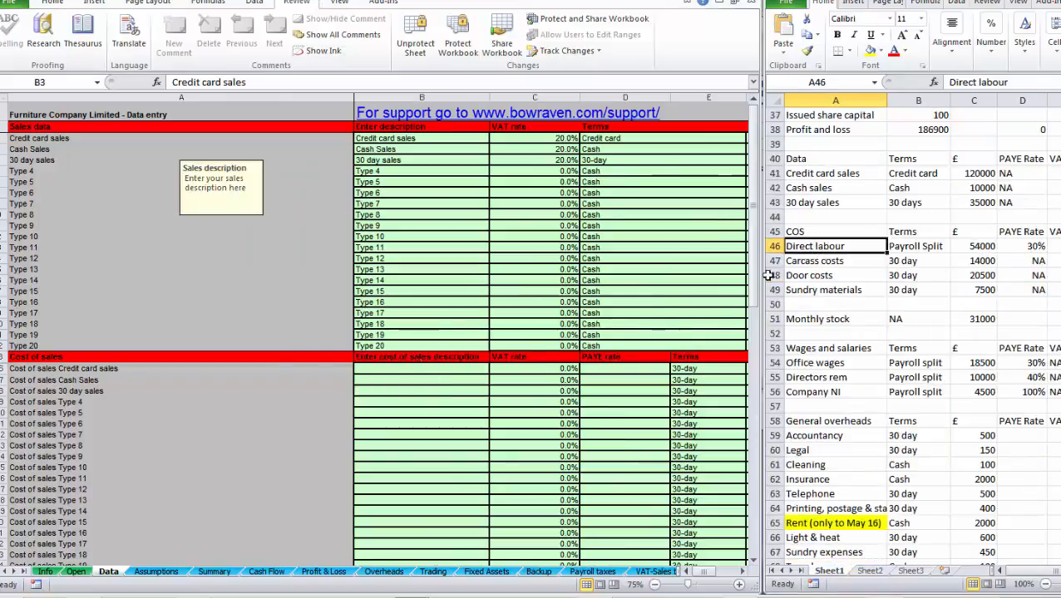
left_click(380, 367)
left_click(380, 368)
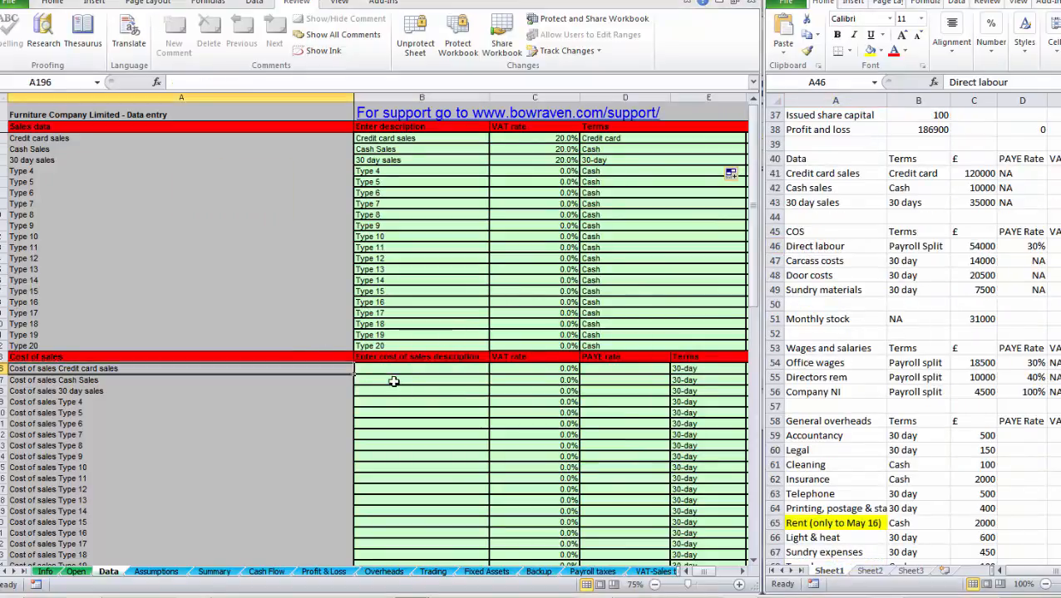
type("Direct")
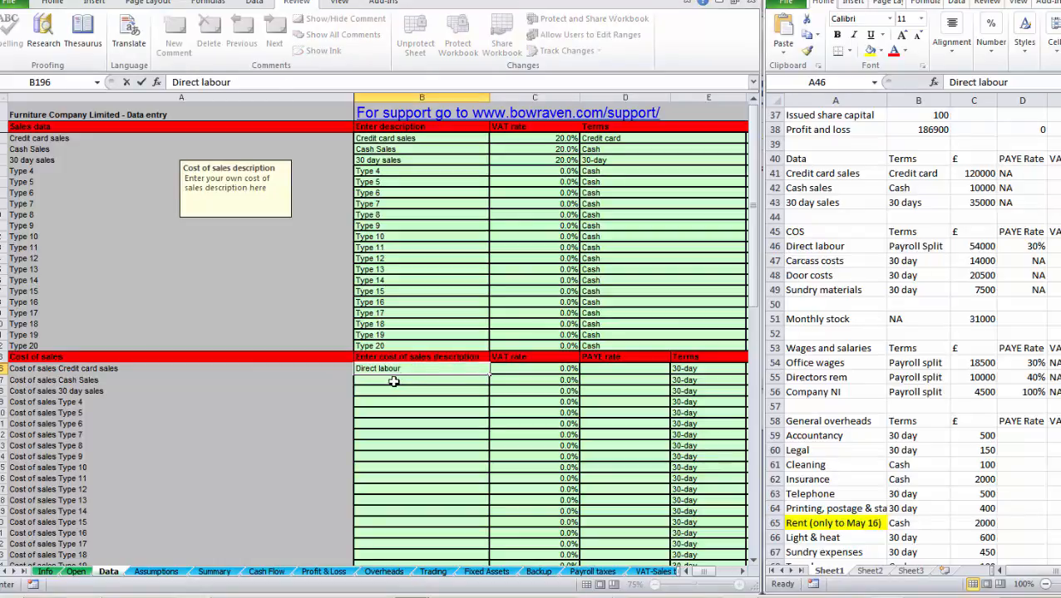
type(" labour")
key("Return")
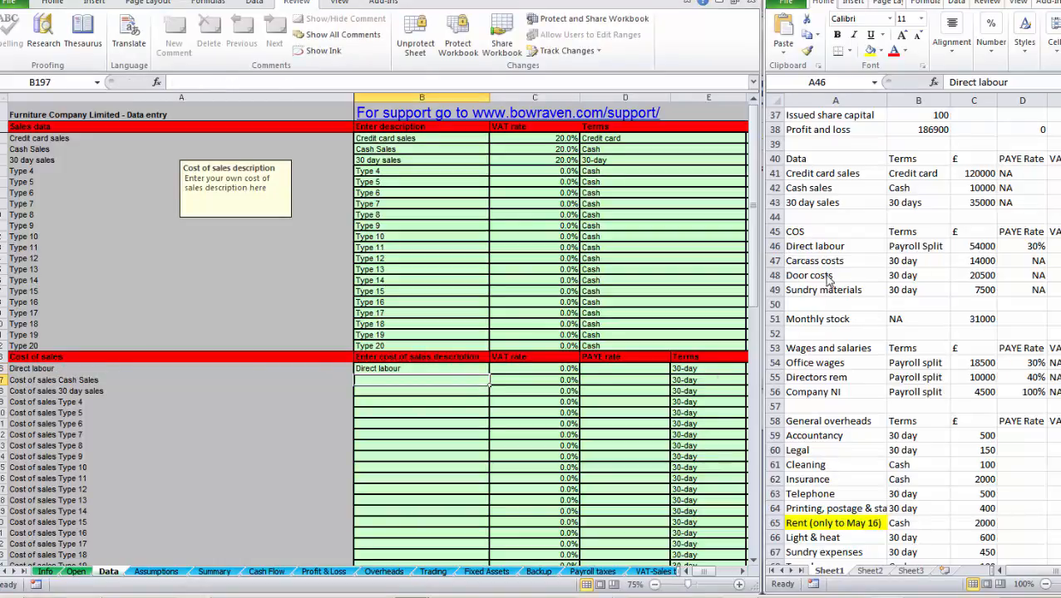
type("Carcas")
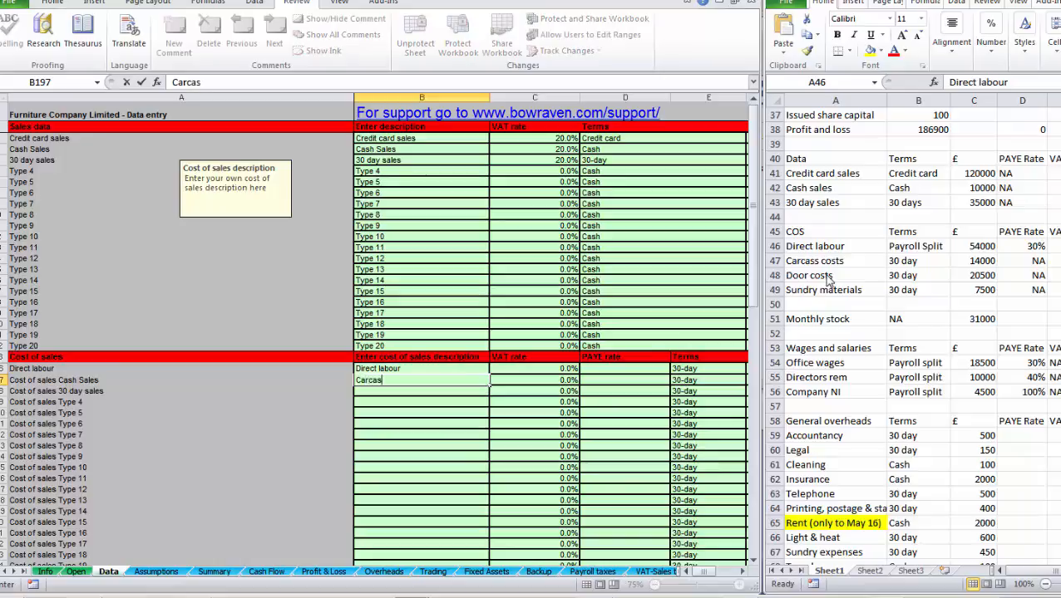
type("s costs")
key("Return")
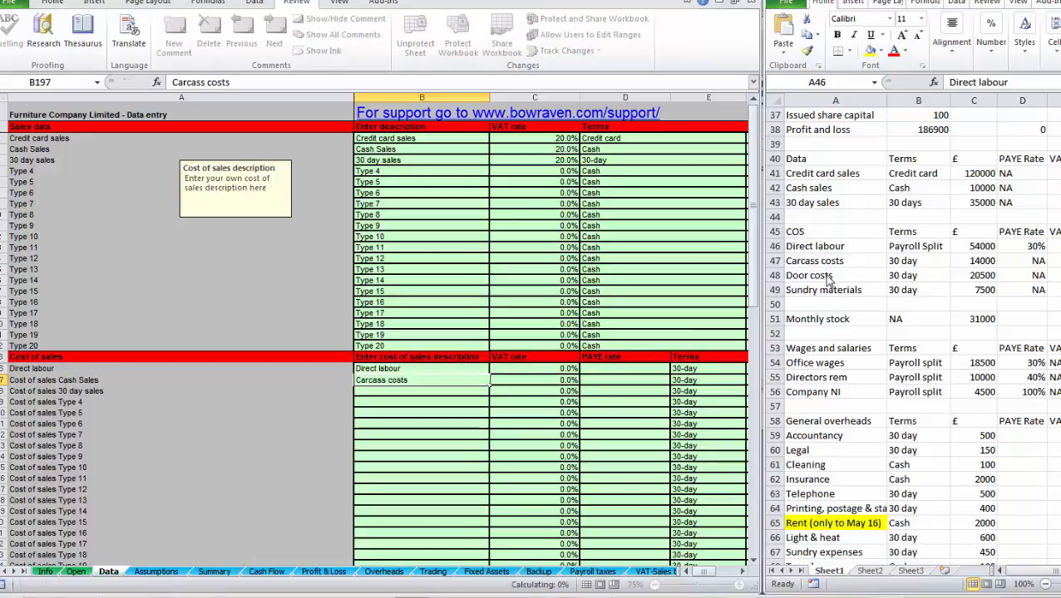
Enter "Door costs" and "Sundry materials" as the third and fourth cost of sales descriptions.
type("Doo")
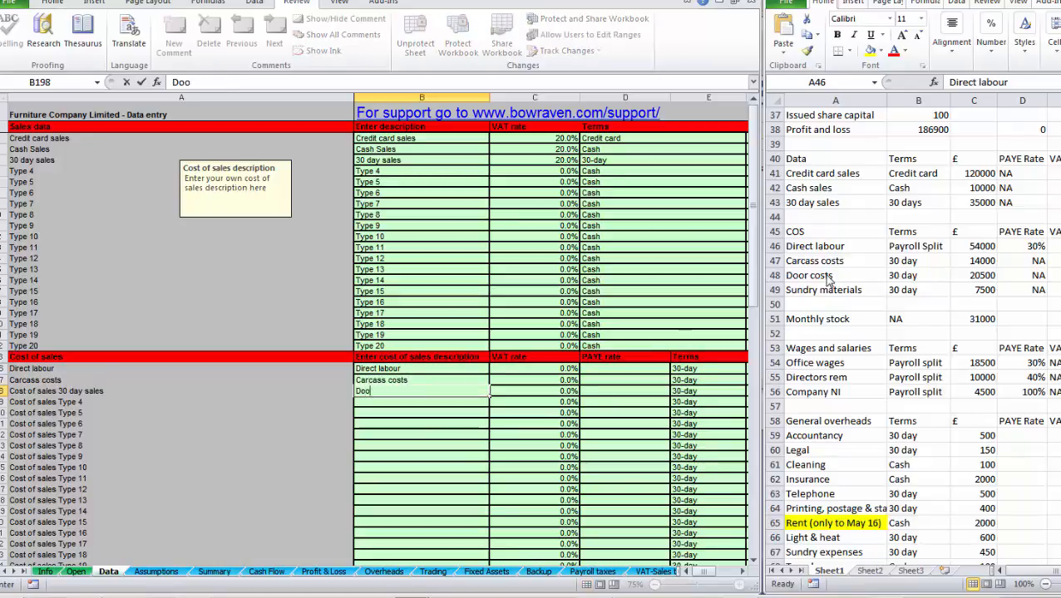
type("r costs")
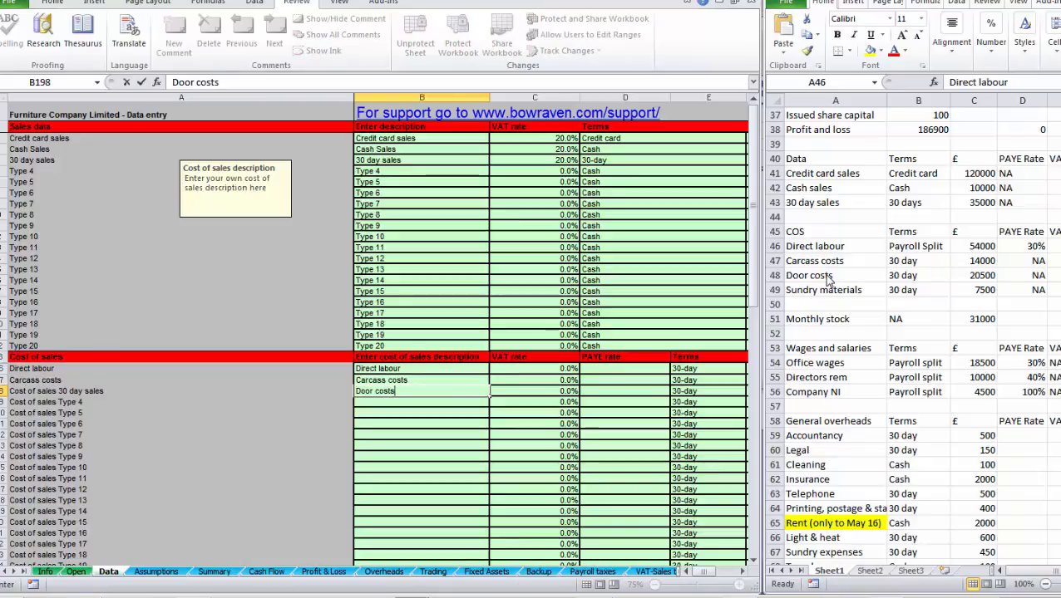
key("Return")
type("Su")
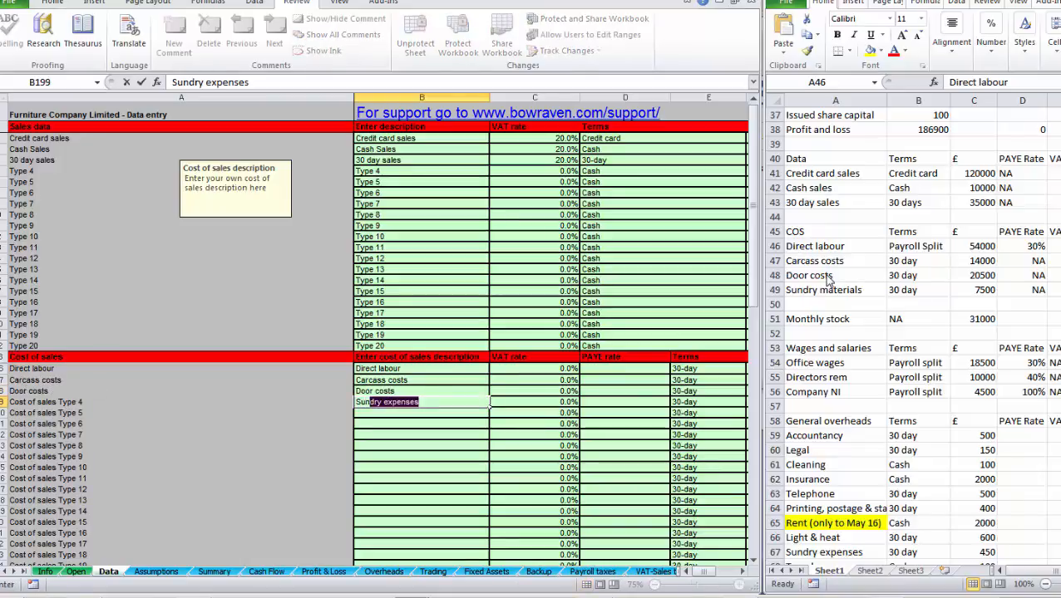
type("ndry mat")
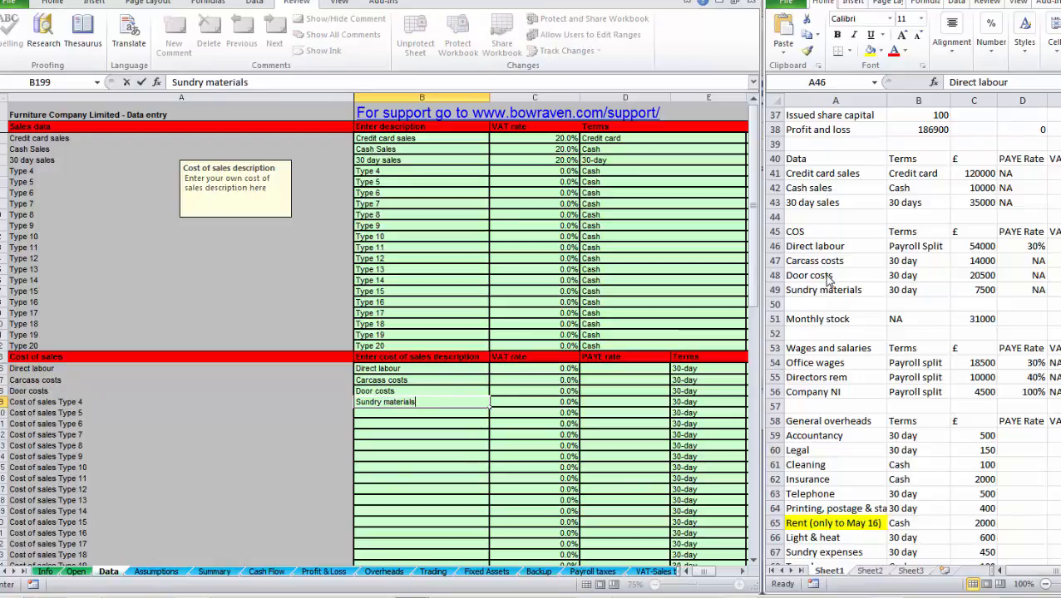
type("erials")
key("Return")
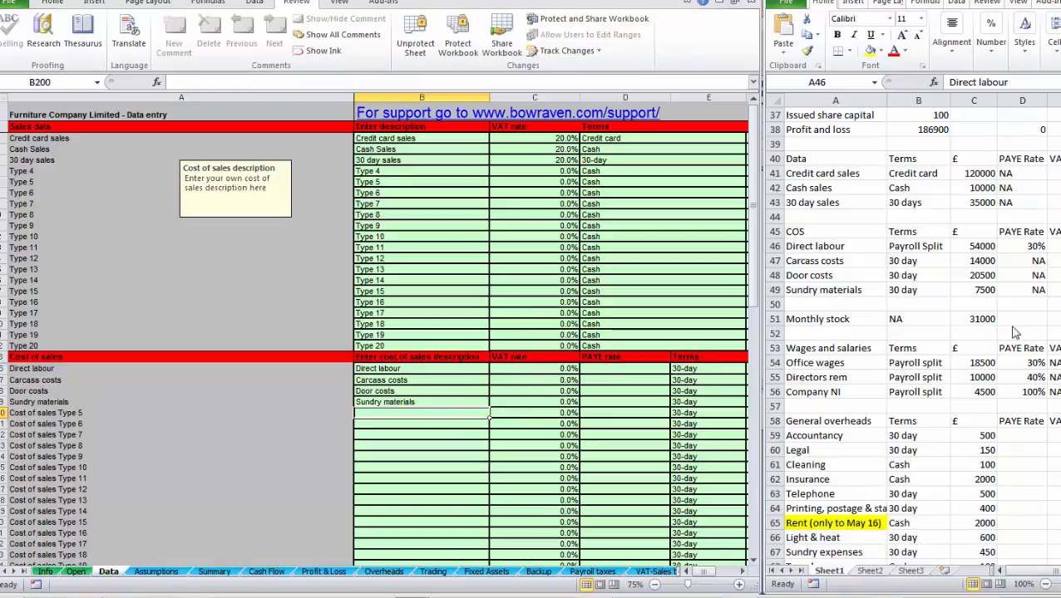
Set the VAT rate to 20% for Carcass costs, Door costs and Sundry materials under Cost of sales.
left_click(552, 382)
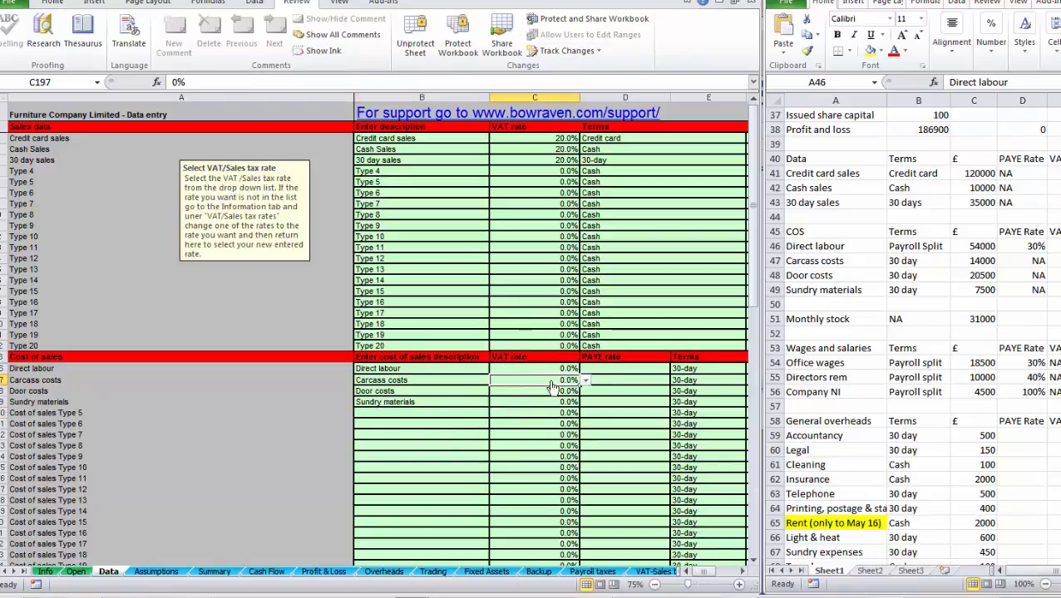
type("20")
key("Return")
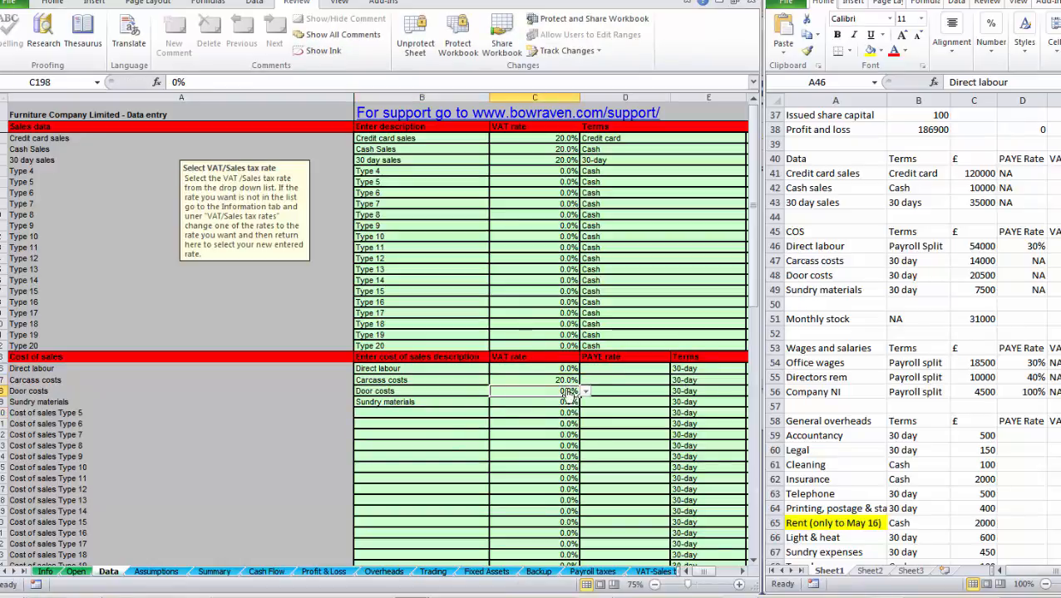
left_click(585, 391)
left_click(503, 415)
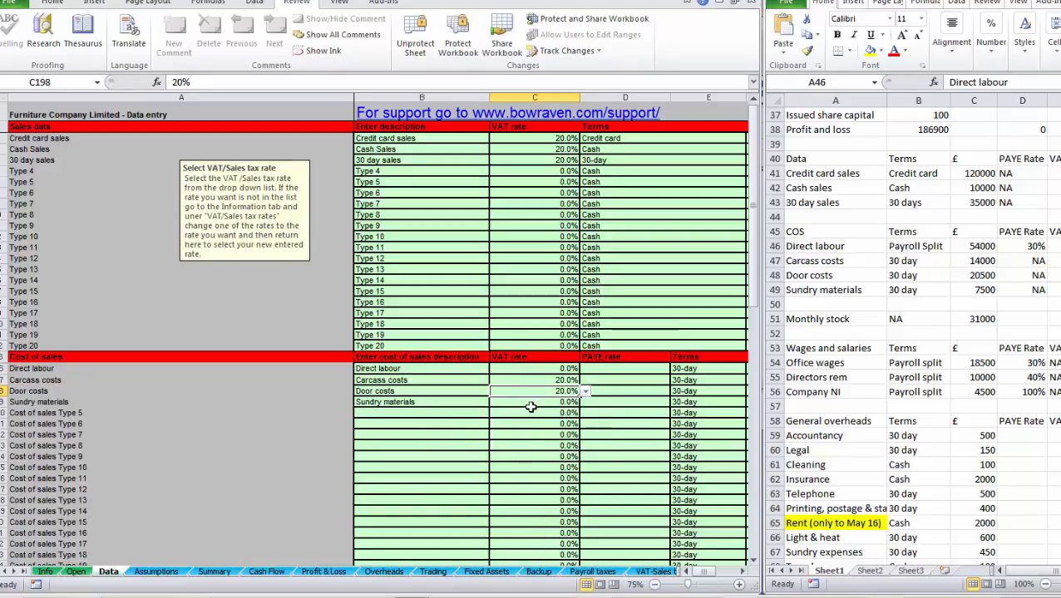
left_click(552, 402)
left_click(586, 403)
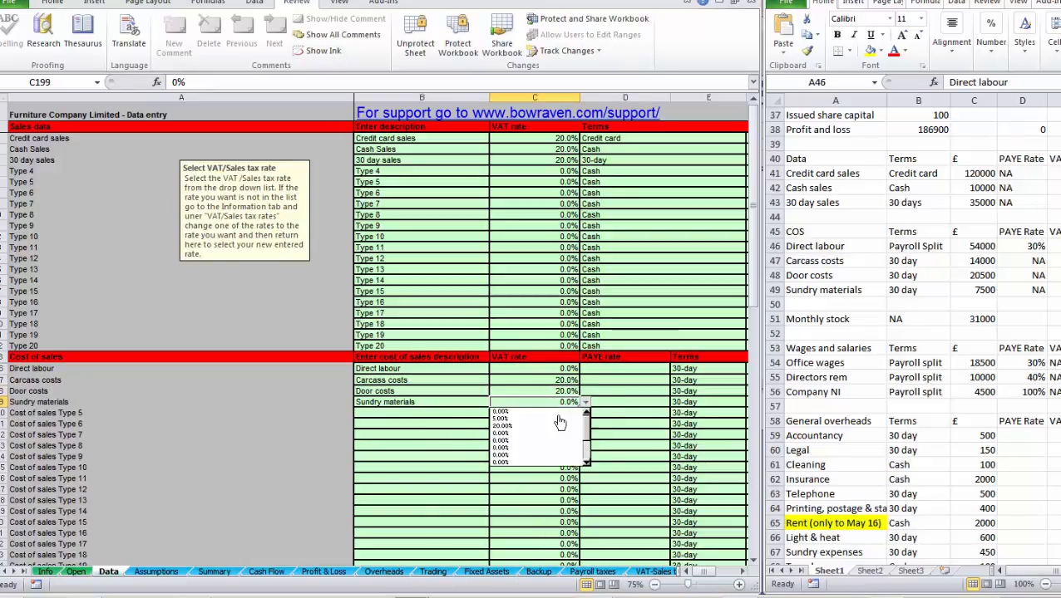
left_click(518, 432)
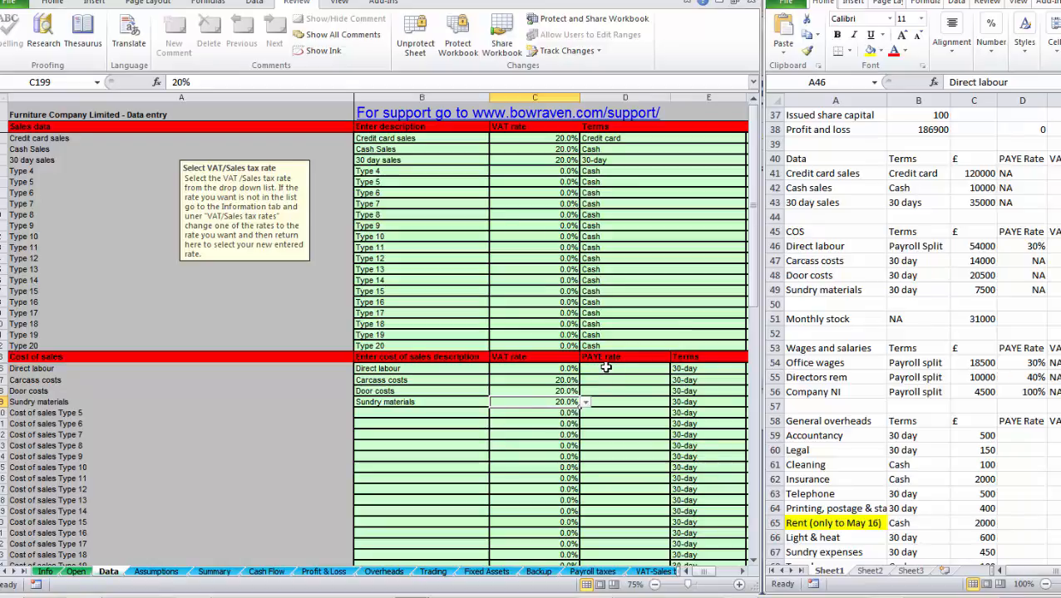
Set Direct labour's PAYE rate to 30% and its payment terms to Payroll split under Cost of sales.
left_click(608, 371)
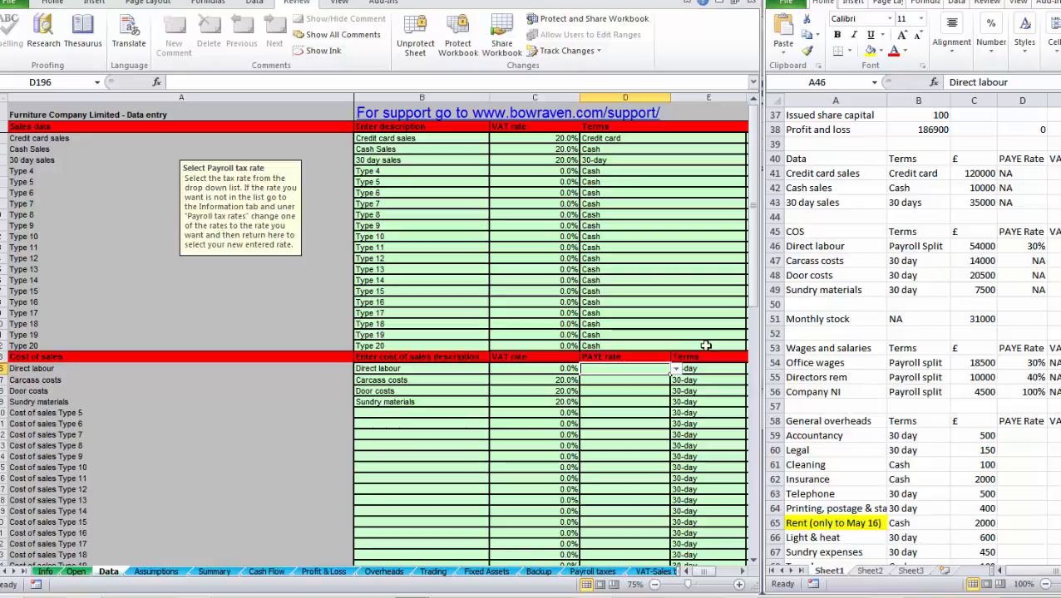
type("30")
key("Return")
key("Up")
key("Right")
left_click(616, 368)
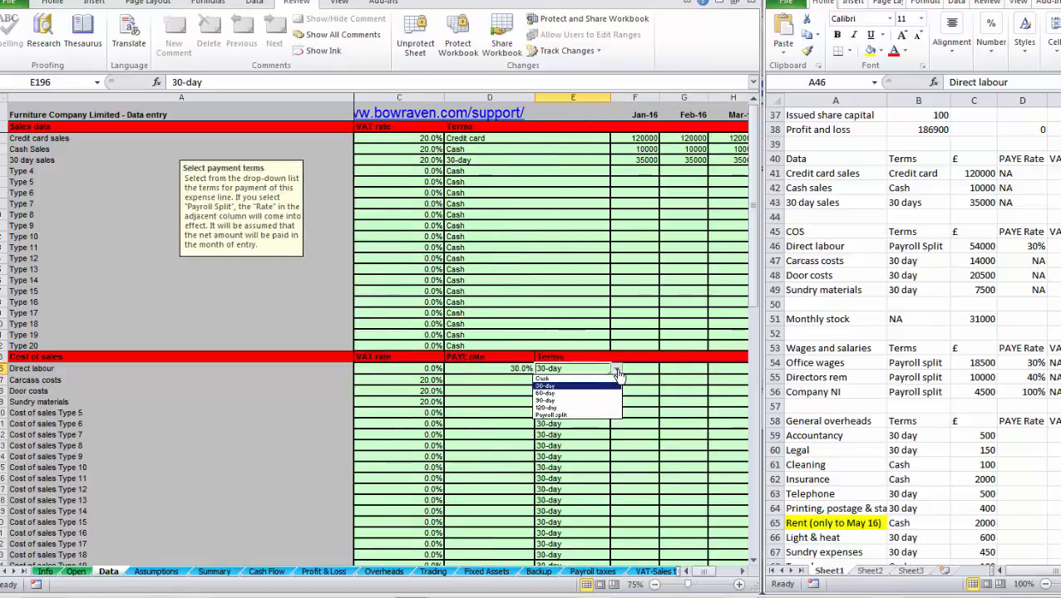
left_click(577, 415)
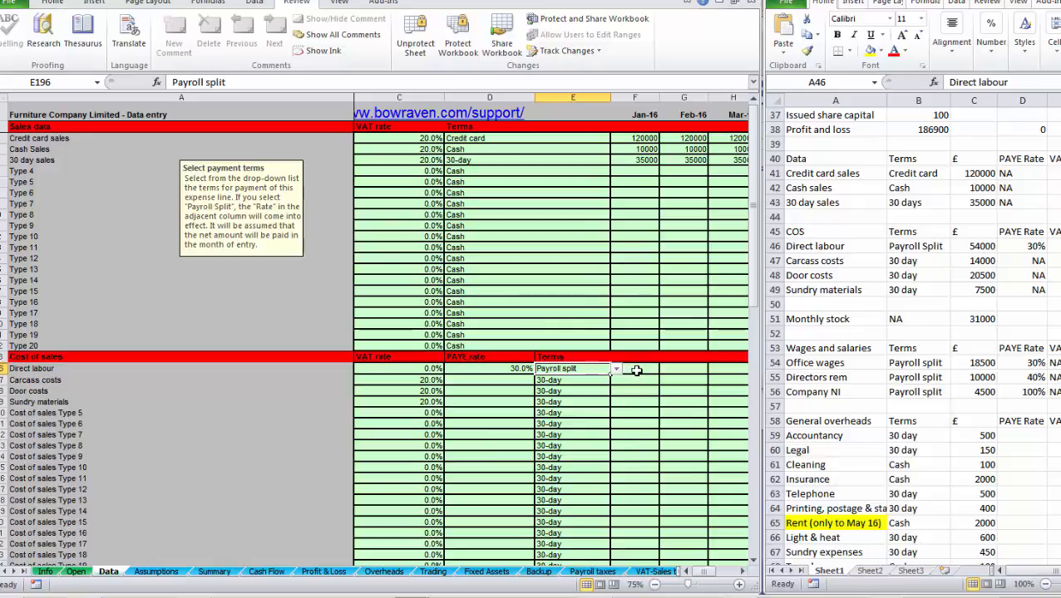
Enter the Jan-16 cost of sales amounts: Direct labour 54000, Carcass costs 14000, Door costs 20500 and Sundry materials 7500.
left_click(636, 371)
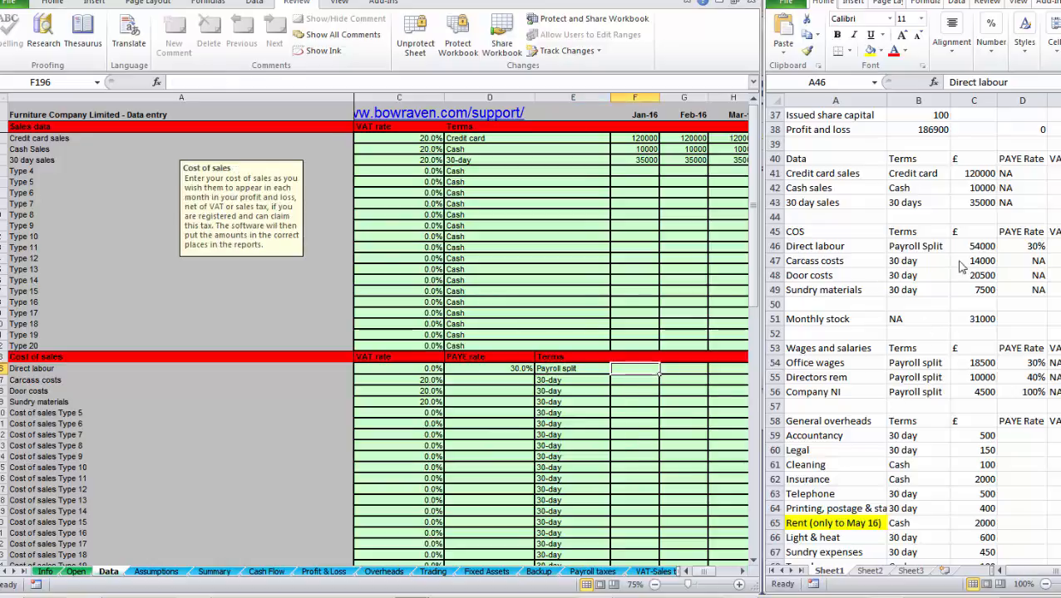
type("54000")
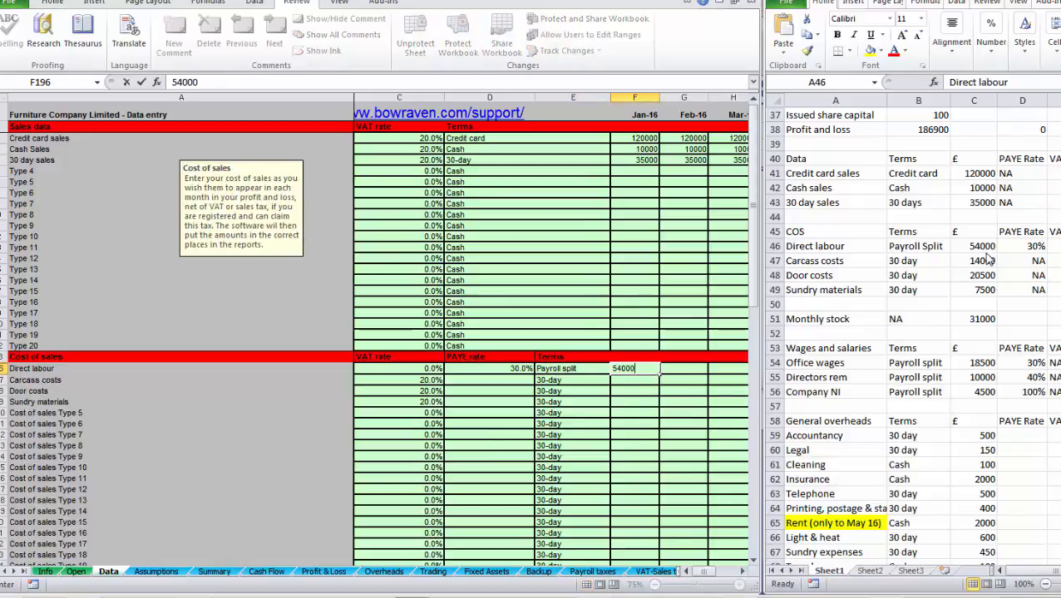
key("Return")
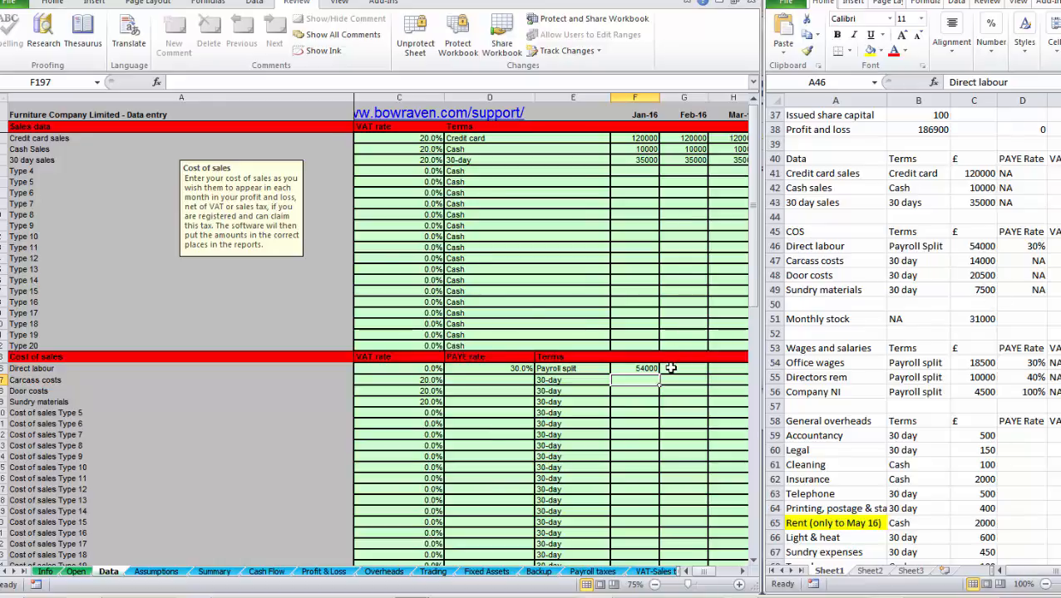
type("1")
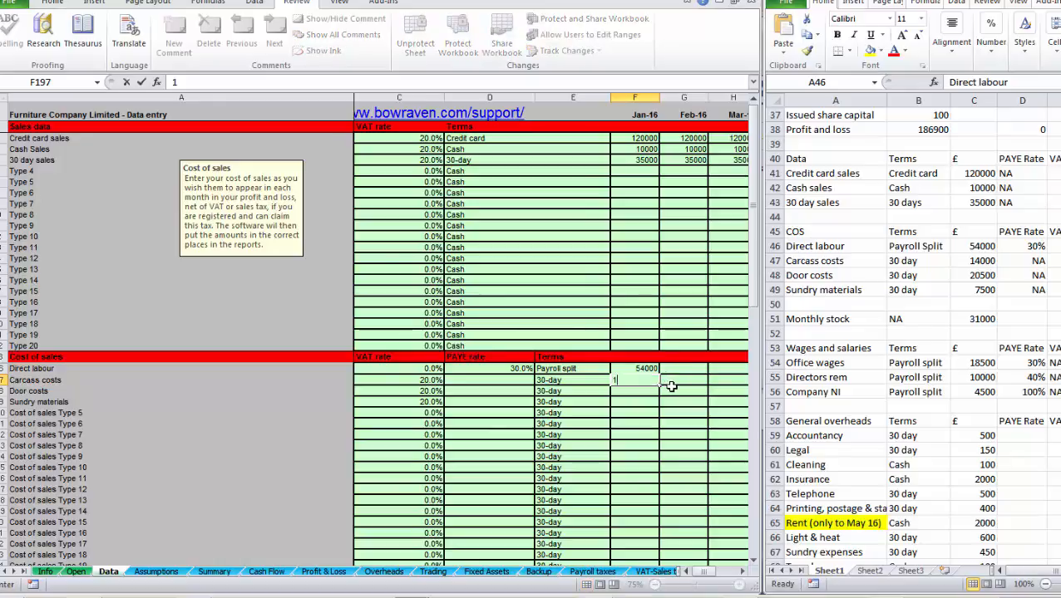
type("4000")
key("Return")
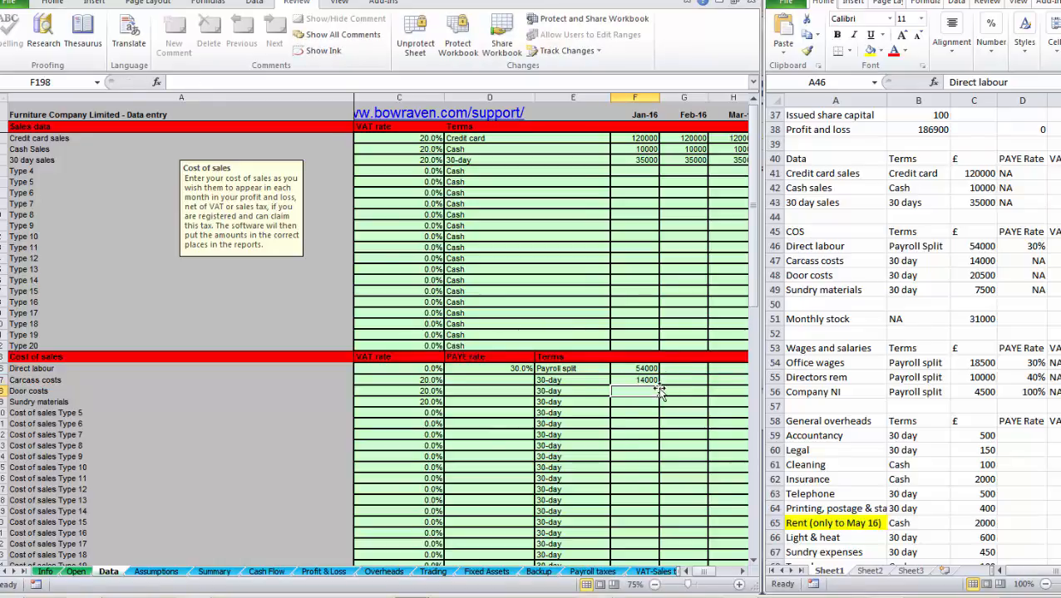
type("20500")
key("Return")
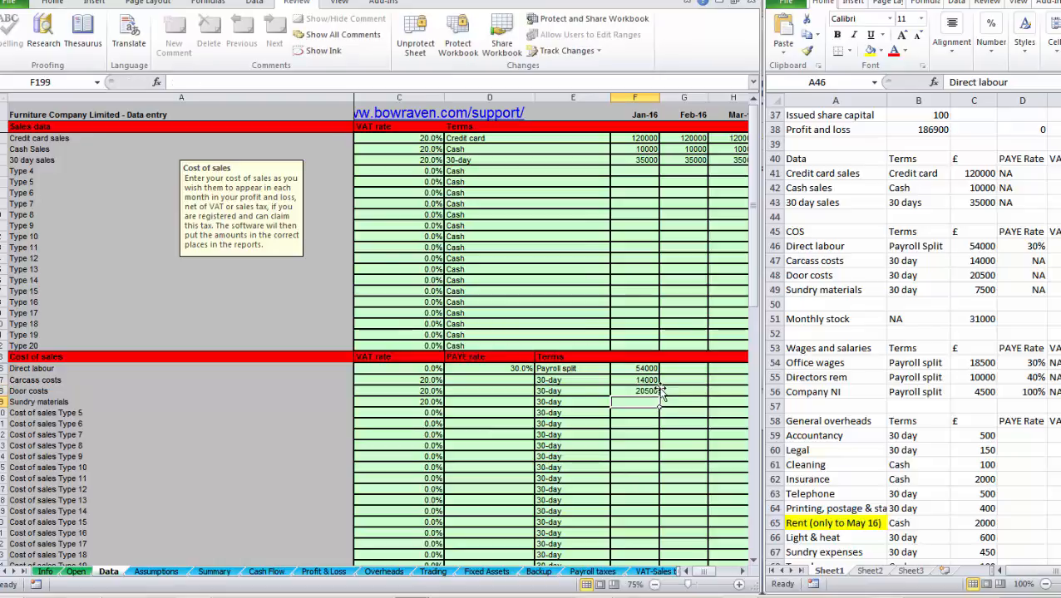
type("7500")
key("Return")
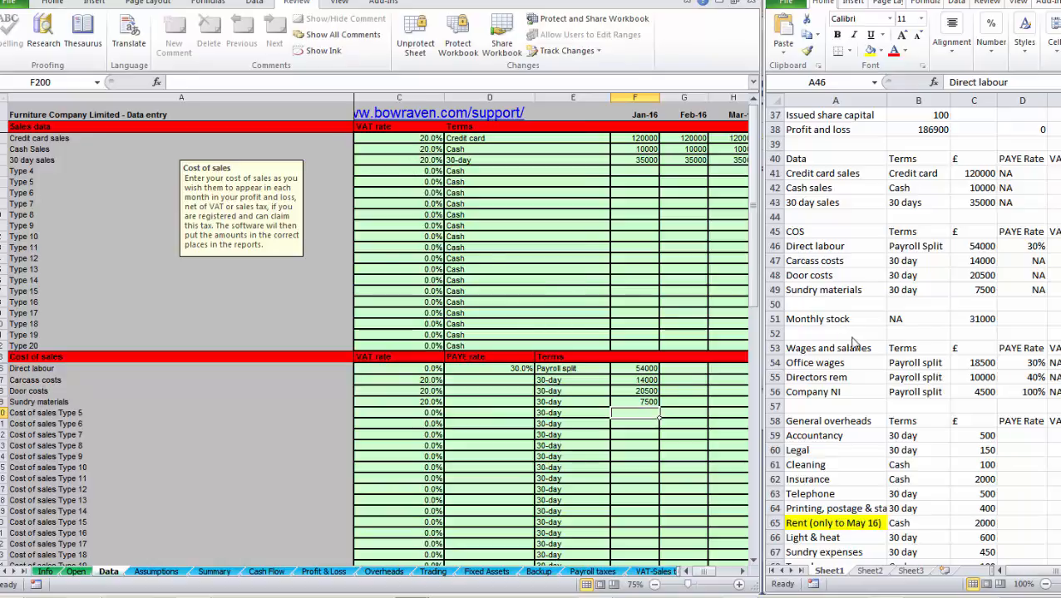
Enter the monthly stock of 31000 under Stock/work in progress for Jan-16 and copy it across the following months.
left_click(810, 321)
left_click(808, 318)
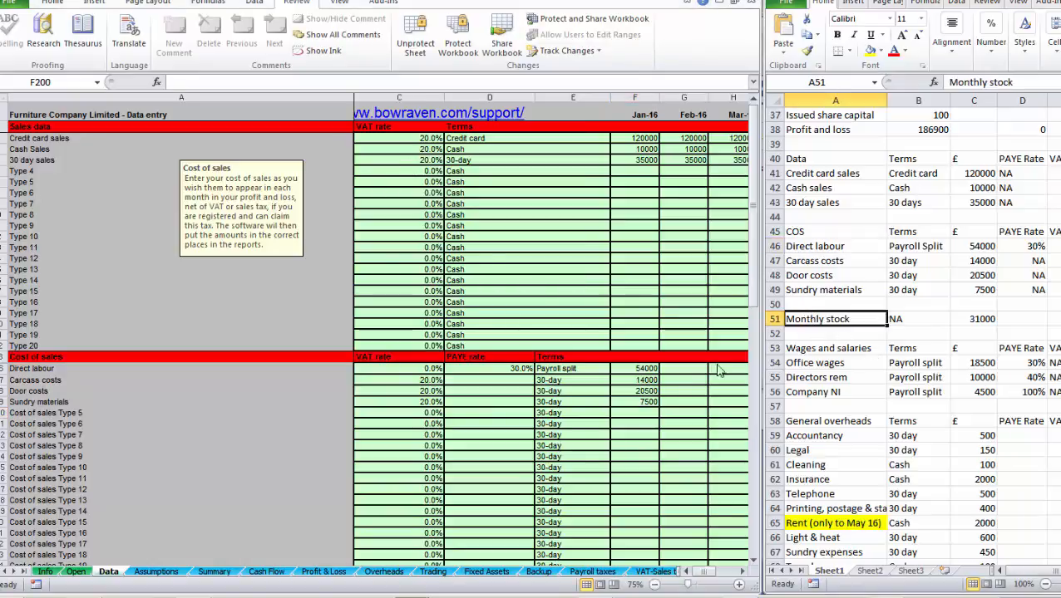
scroll(467, 422, "down", 14)
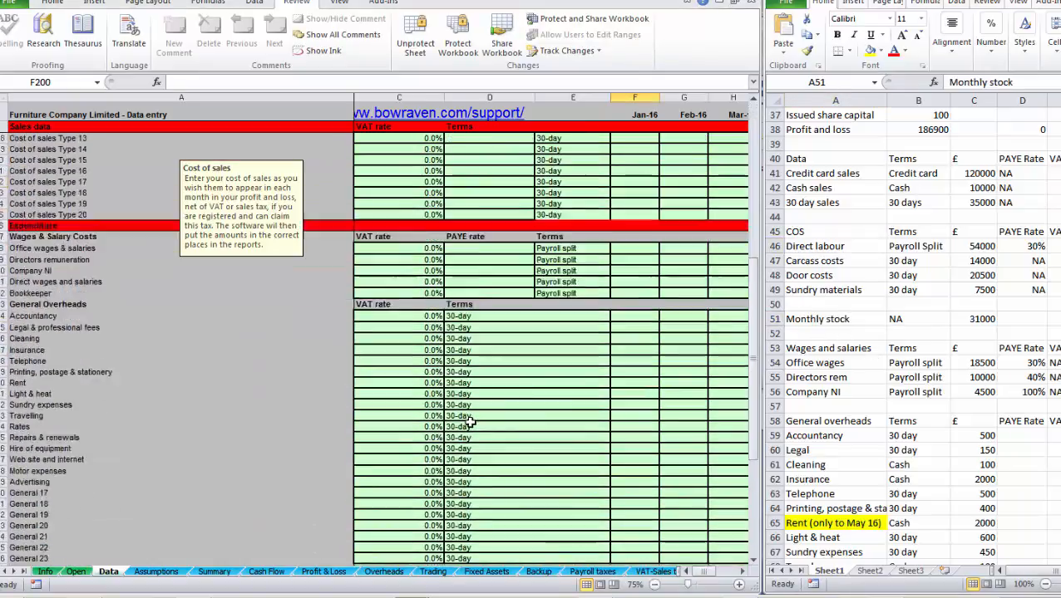
scroll(467, 422, "down", 3)
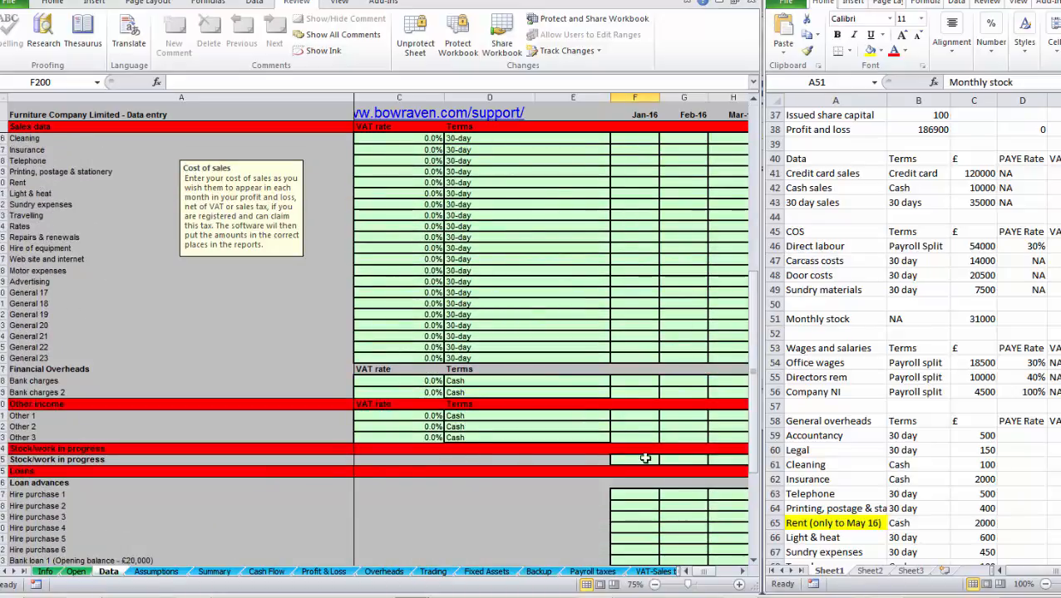
left_click(641, 458)
type("31")
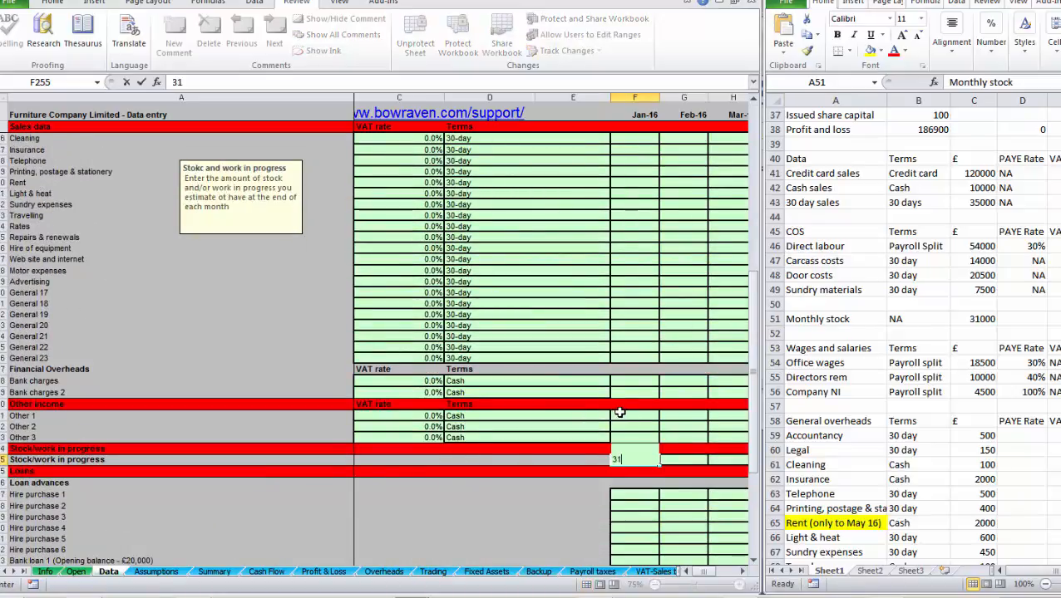
type("000")
key("Return")
key("Up")
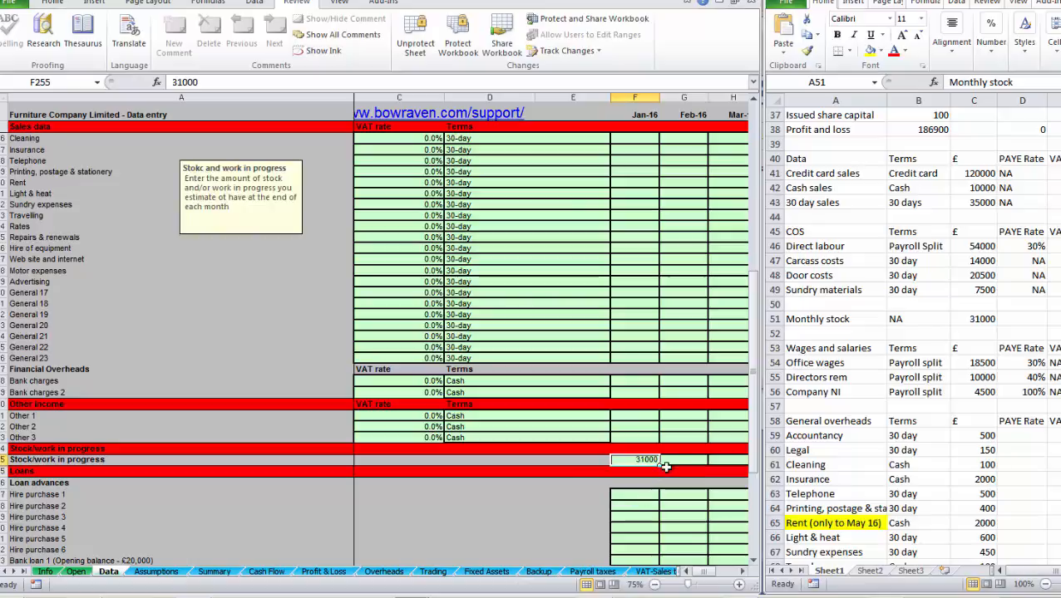
left_click_drag(660, 466, 736, 466)
Copy the Jan-16 amounts of the four cost of sales lines across the months to Dec-16.
key("Left")
key("Up")
key("Up")
key("Up")
key("Up")
key("Up")
key("Up")
key("Up")
key("Up")
key("Up")
key("Up")
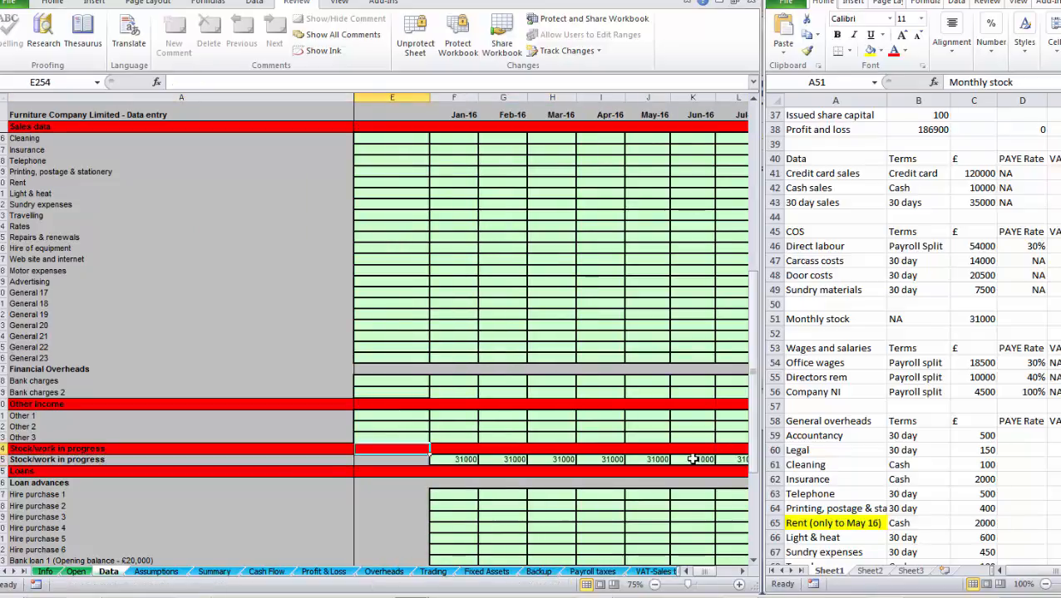
key("Up")
key("Up")
key("Up")
key("Up")
key("Up")
key("Up")
key("Up")
key("Up")
key("Up")
key("Up")
key("Up")
key("Up")
key("Up")
key("Up")
key("Up")
key("Up")
key("Up")
key("Up")
key("Up")
key("Up")
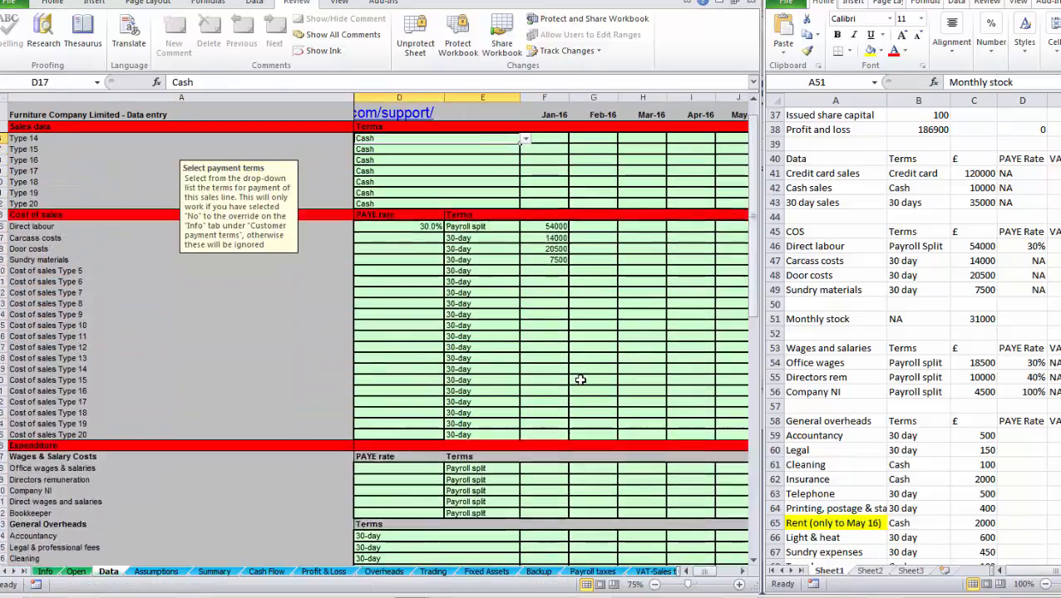
left_click_drag(553, 292, 703, 350)
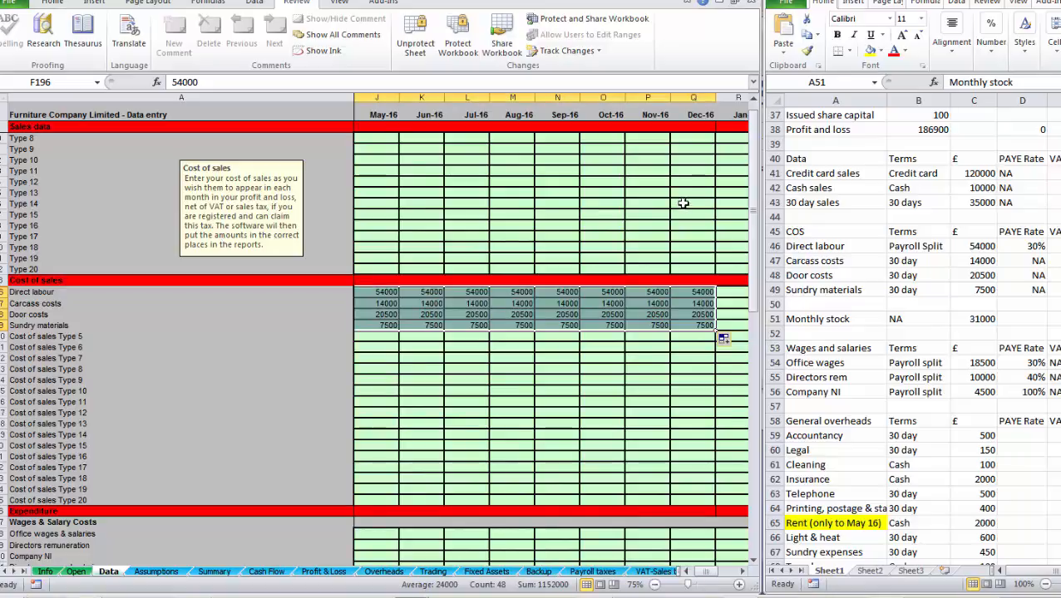
scroll(684, 207, "up", 2)
key("Left")
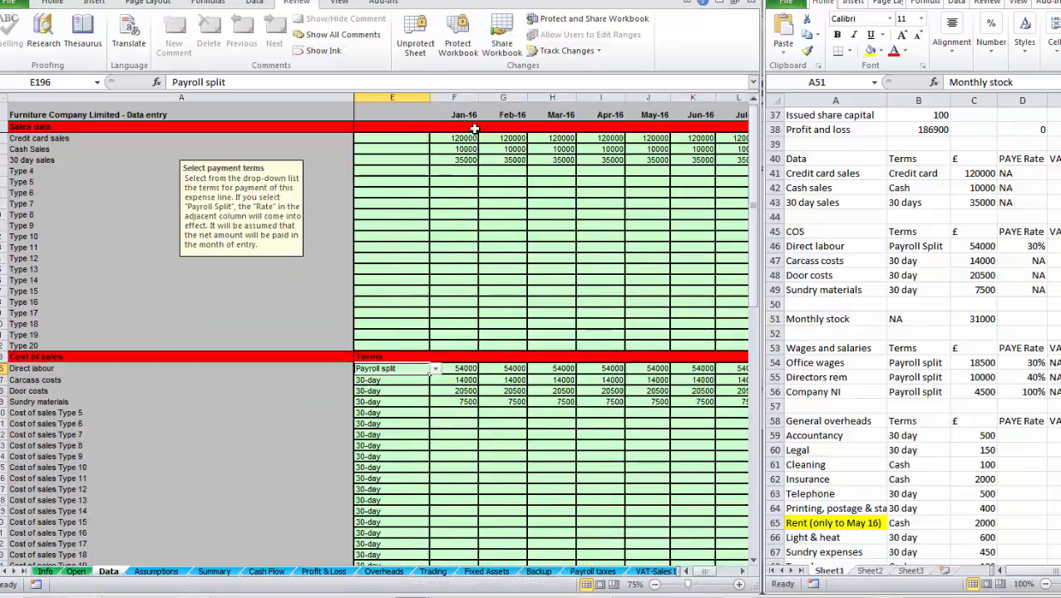
left_click(451, 114)
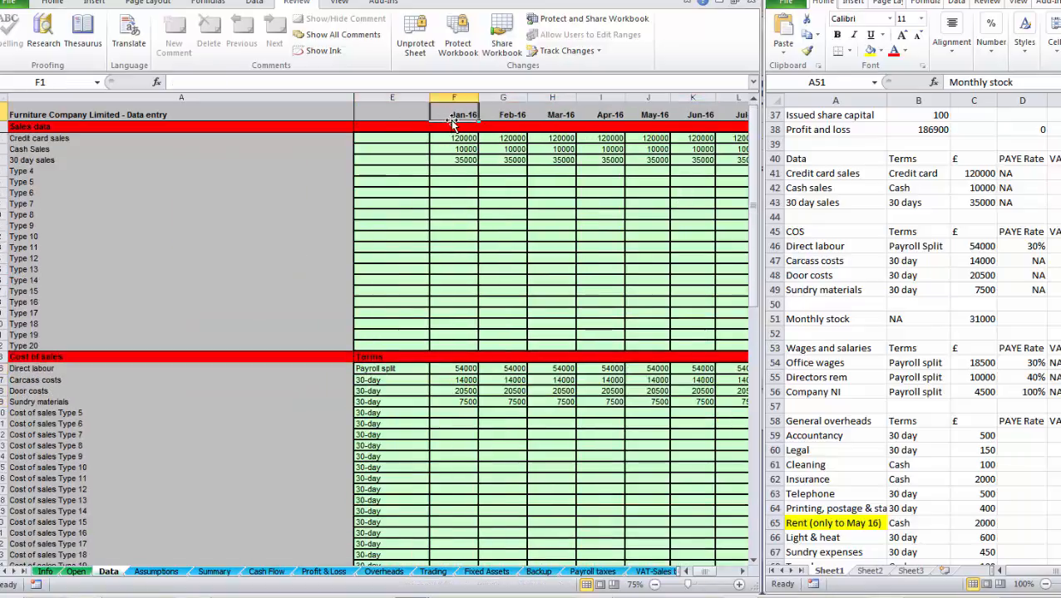
key("Right")
key("Right")
key("Right")
key("Right")
key("Right")
key("Left")
key("Left")
key("Left")
key("Left")
key("Left")
key("Left")
key("Left")
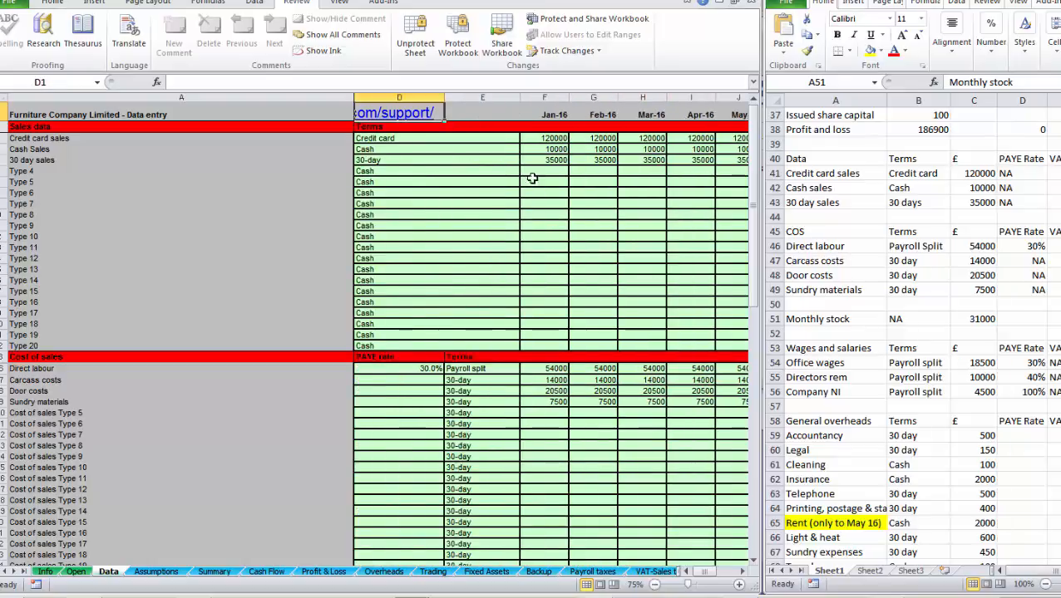
Set the PAYE rates under Wages & Salary Costs to 30% for Office wages & salaries and 40% for Directors remuneration.
scroll(483, 316, "down", 4)
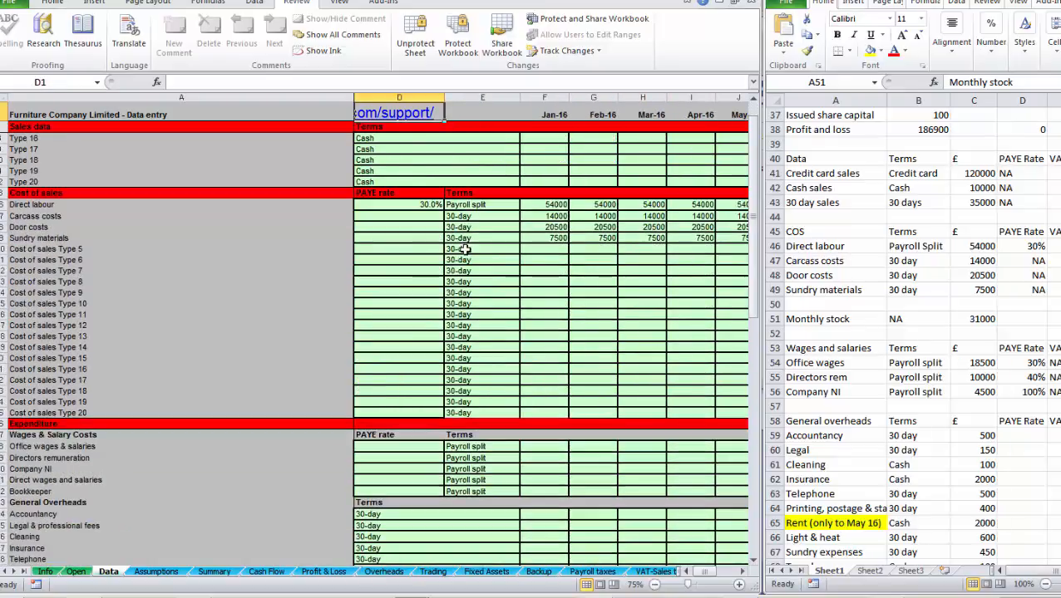
left_click(859, 430)
scroll(841, 372, "down", 2)
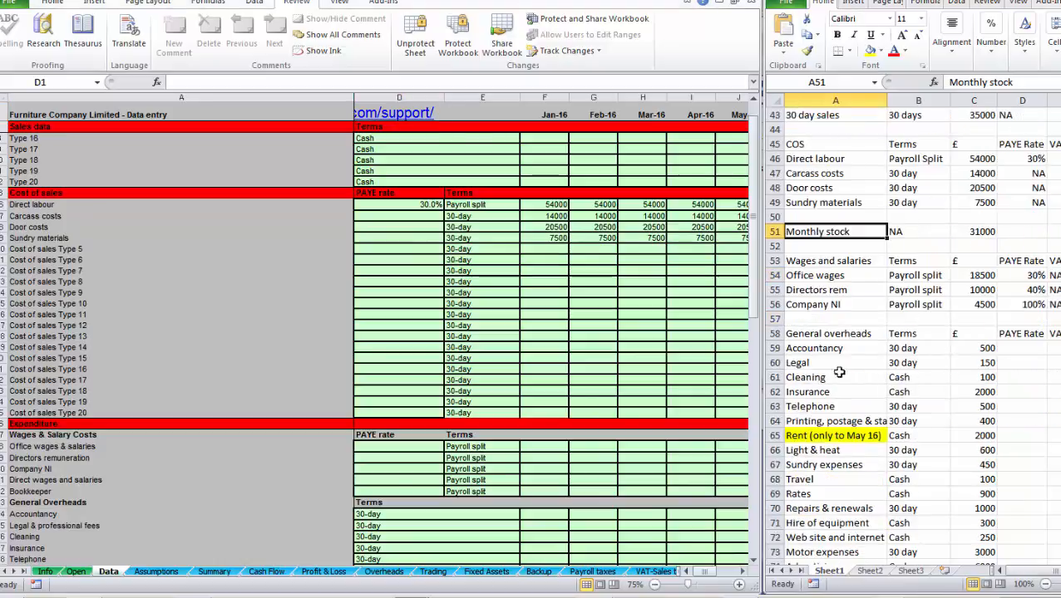
left_click(810, 261)
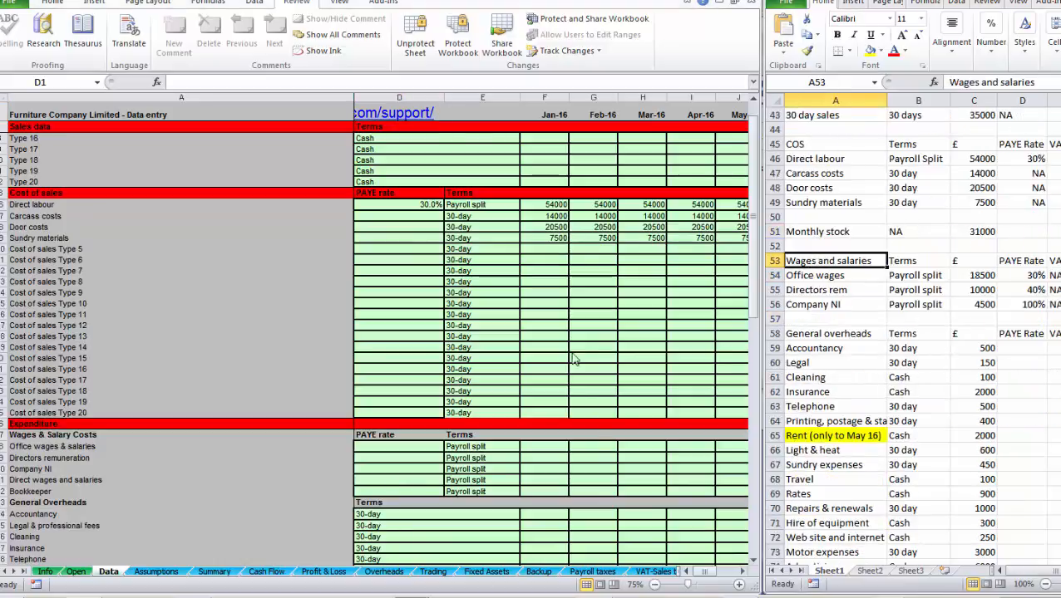
left_click(370, 445)
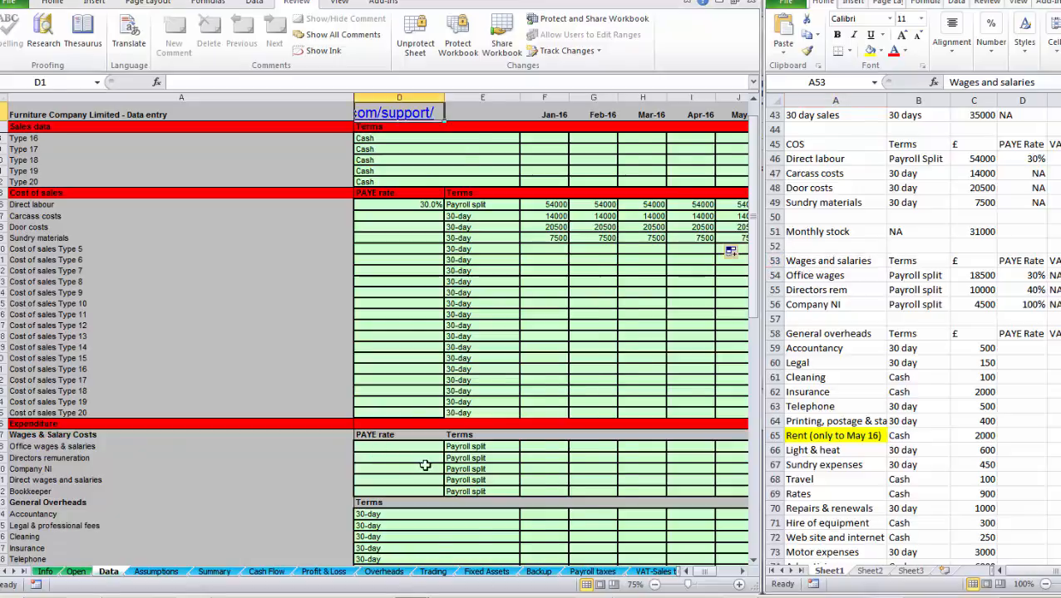
key("Left")
scroll(495, 417, "down", 9)
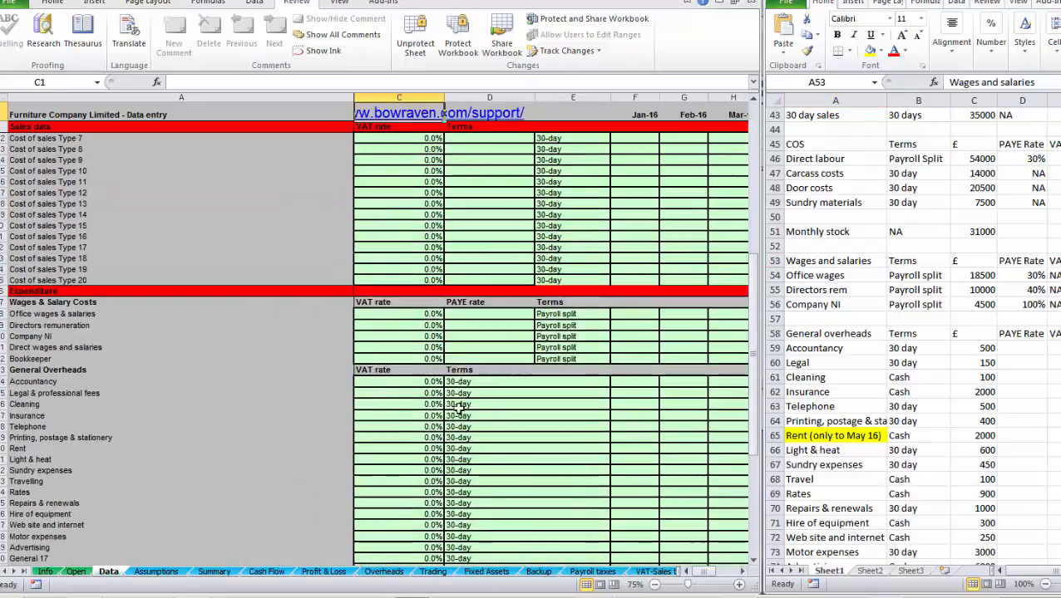
left_click(377, 316)
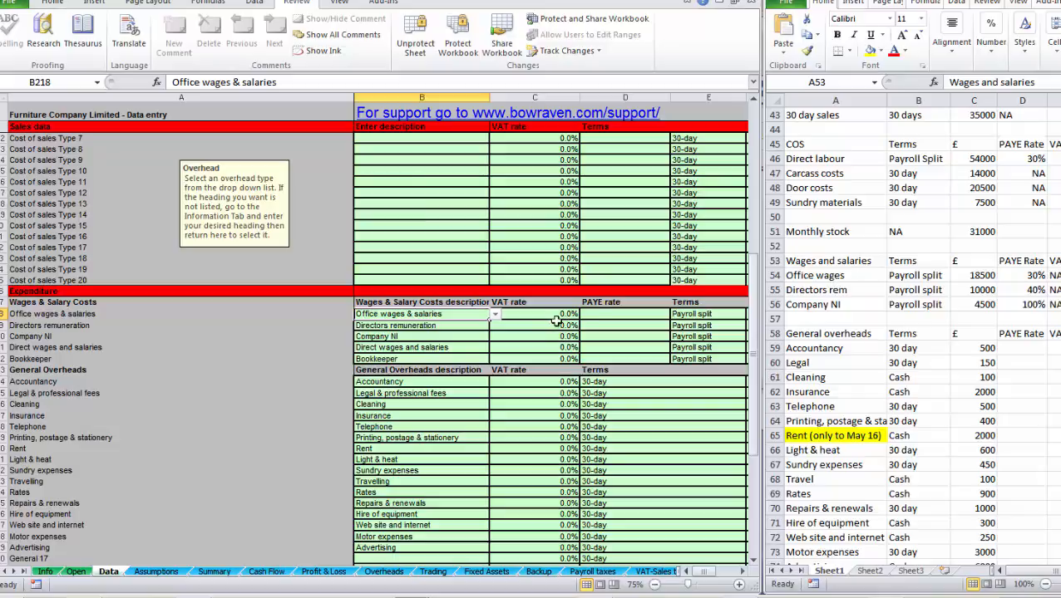
left_click(606, 315)
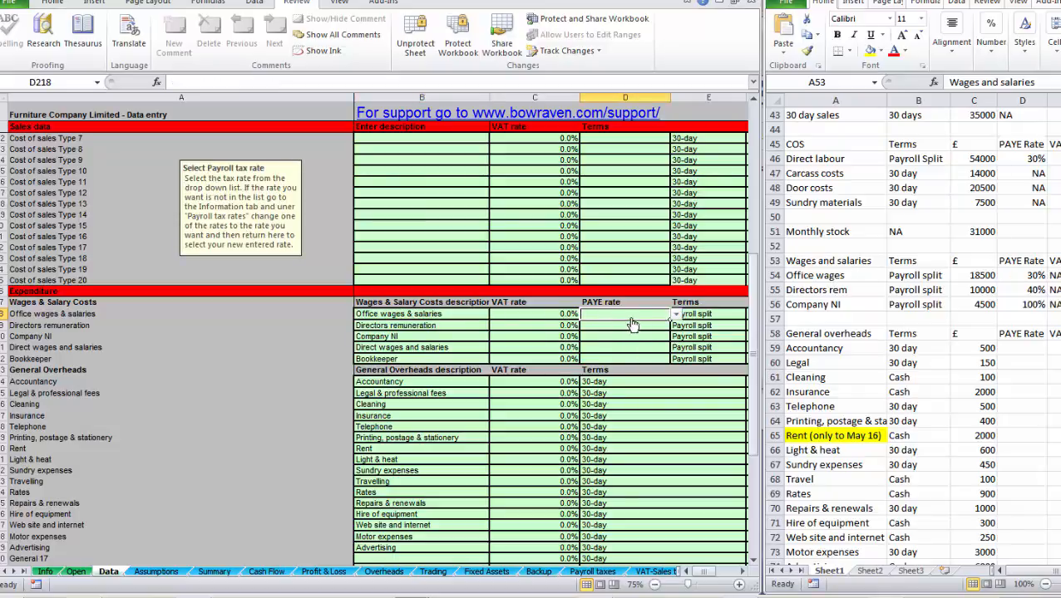
type("30%")
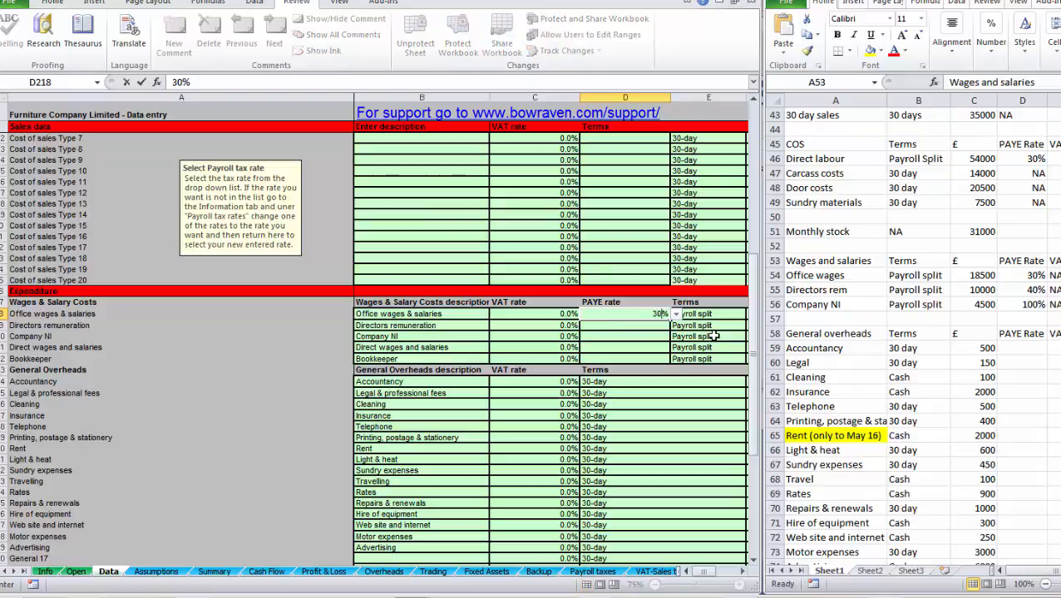
key("Return")
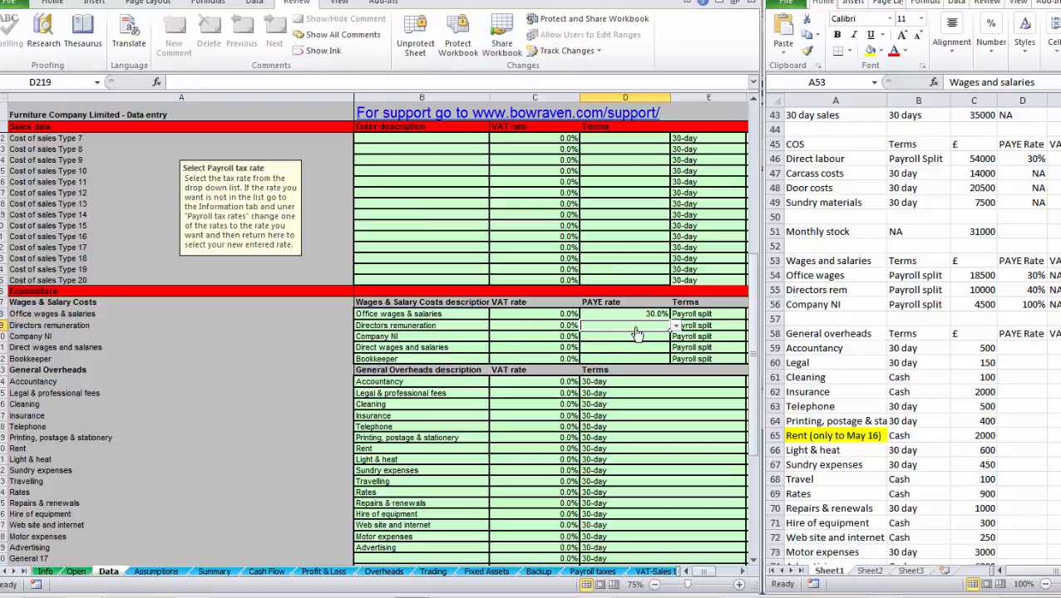
type("40%")
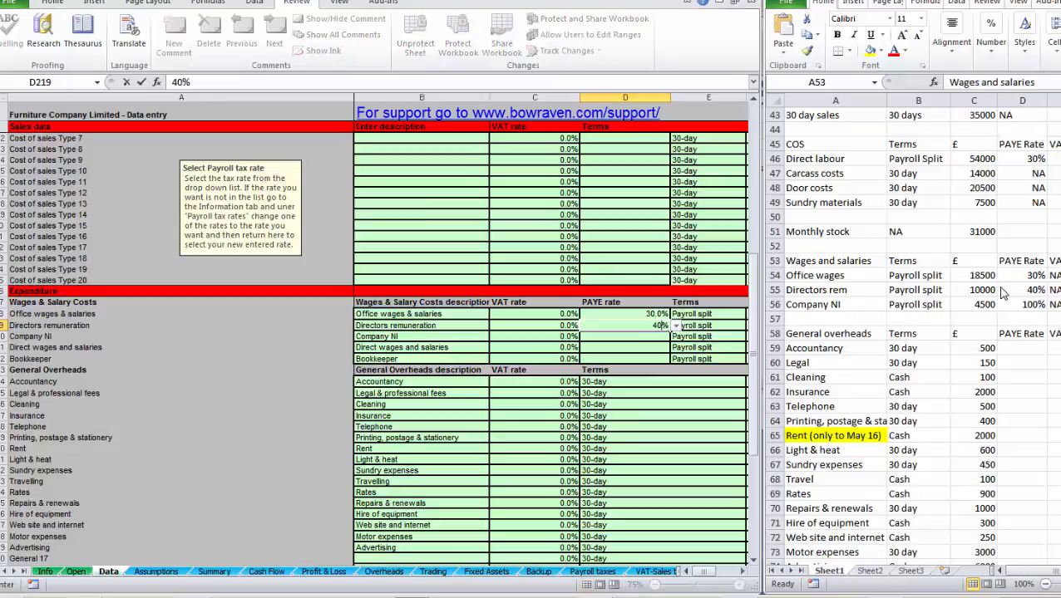
key("Return")
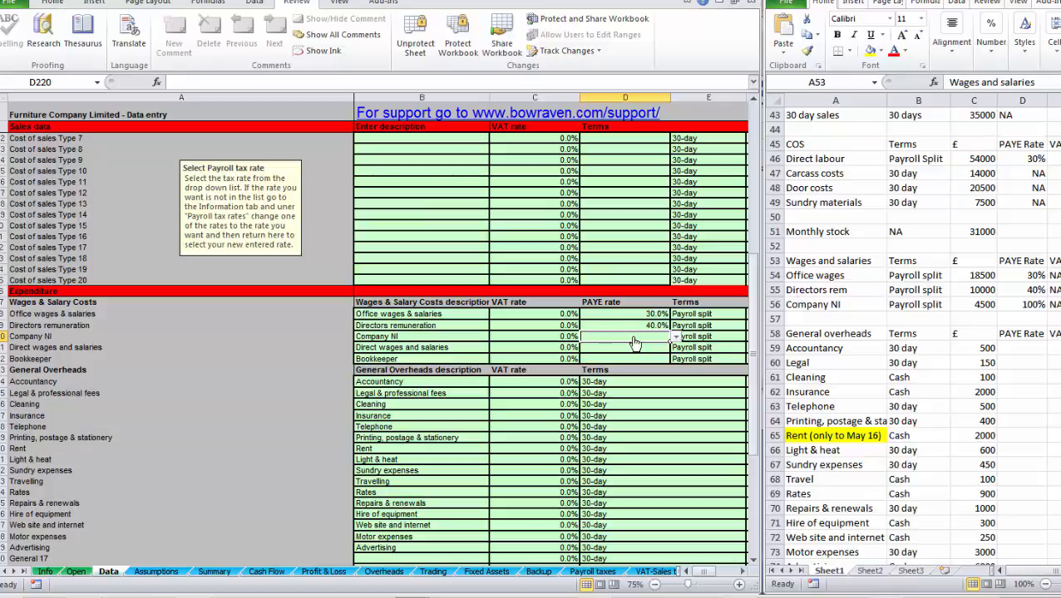
Set the PAYE rate for Company NI to 100% and move on to its payment terms.
type("1000")
key("BackSpace")
key("Return")
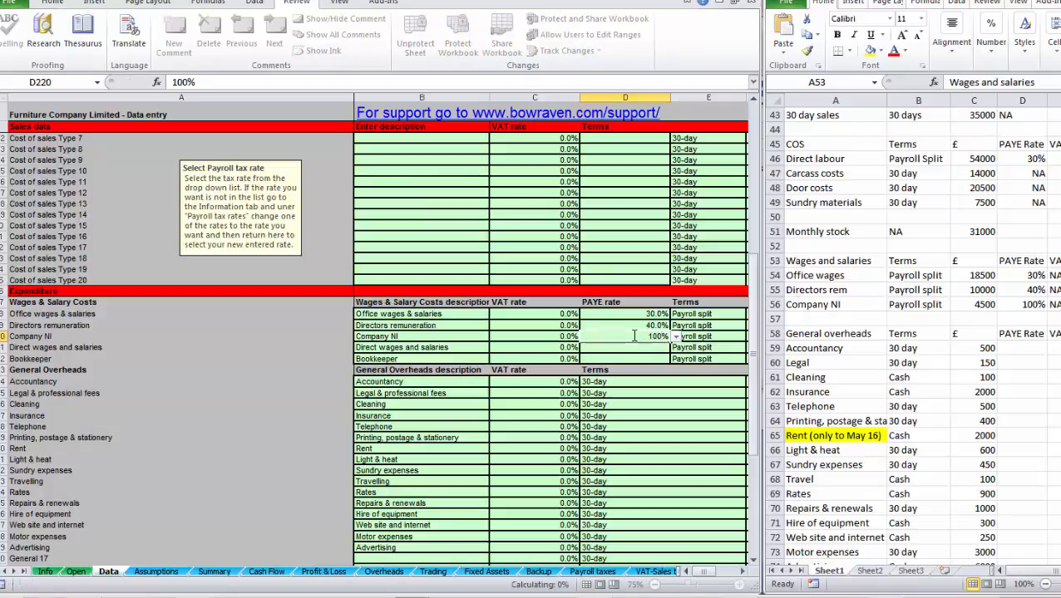
key("Up")
key("Right")
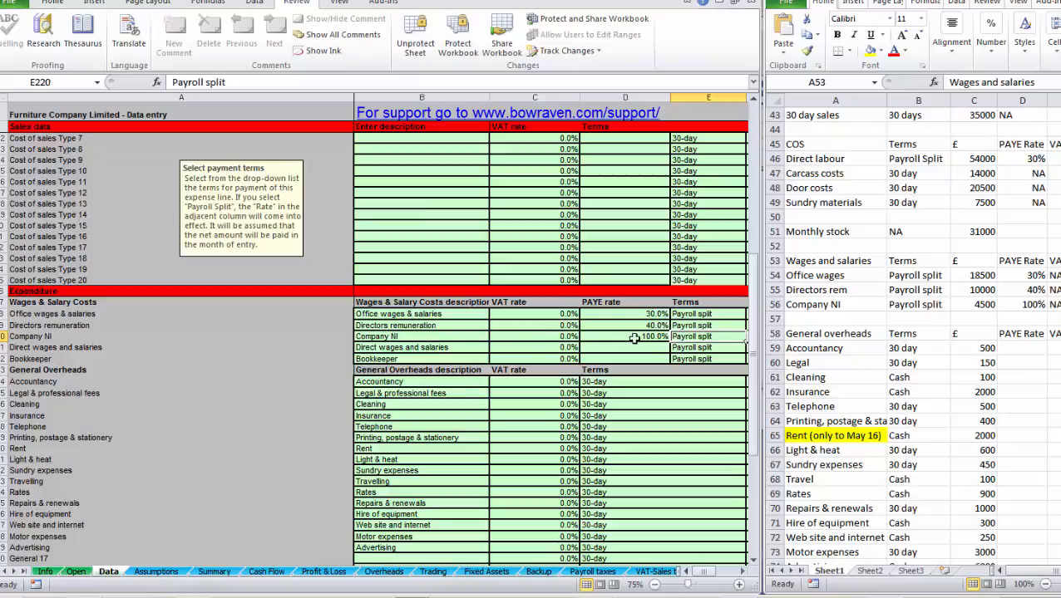
Enter January amounts of 18500 for office wages, 10000 for directors remuneration and 4500 for company NI, and copy them across the following months.
key("Right")
key("Right")
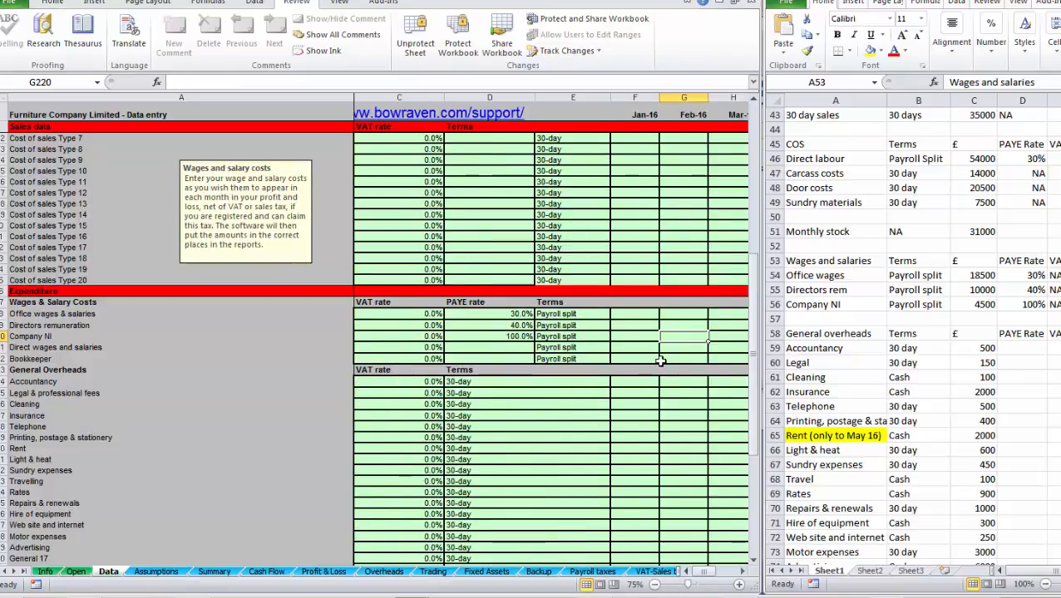
key("Left")
key("Up")
key("Up")
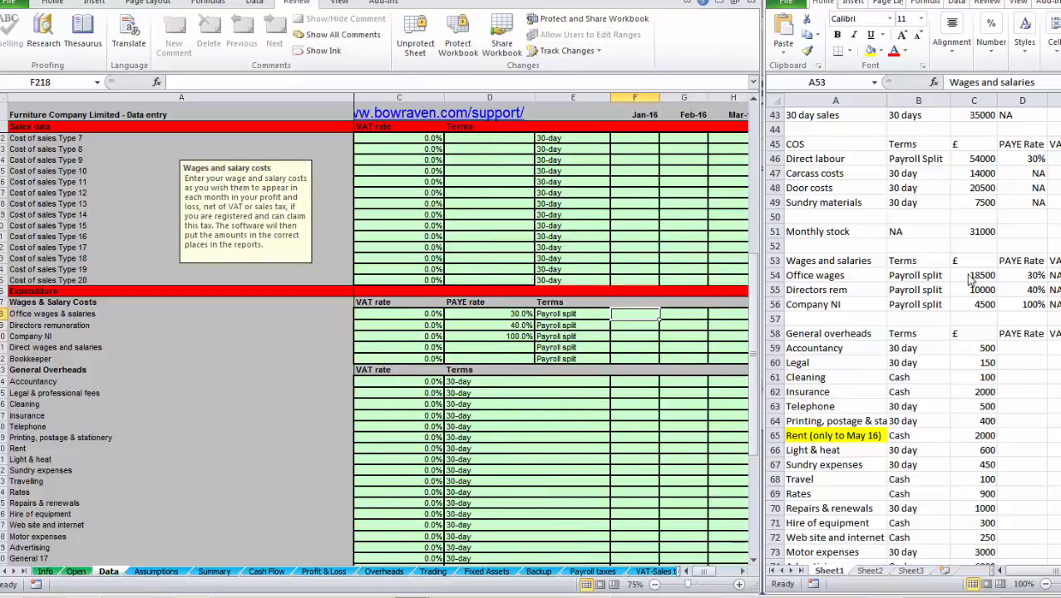
type("185")
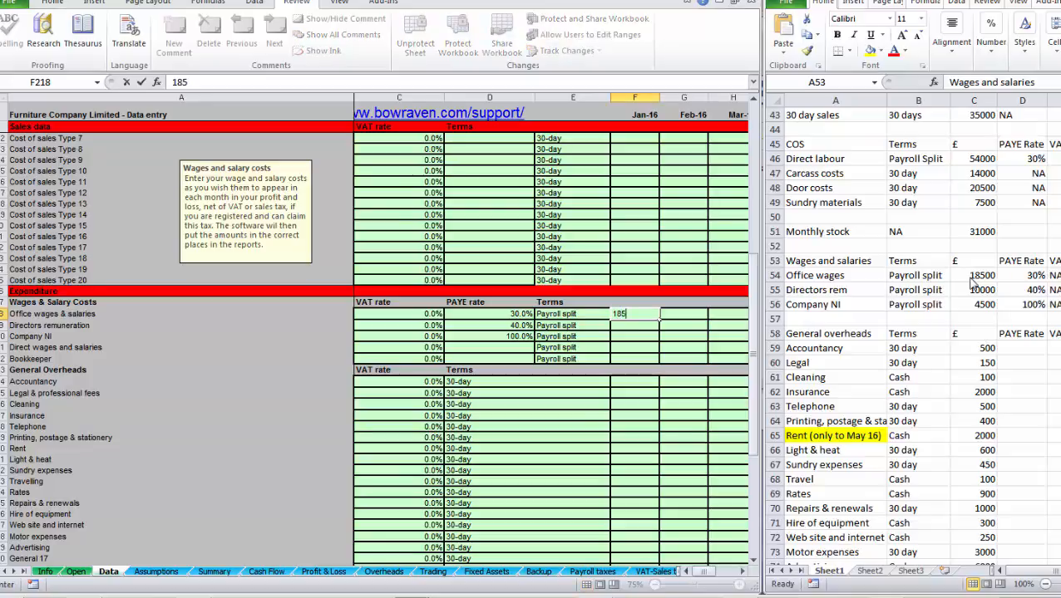
type("00")
key("Return")
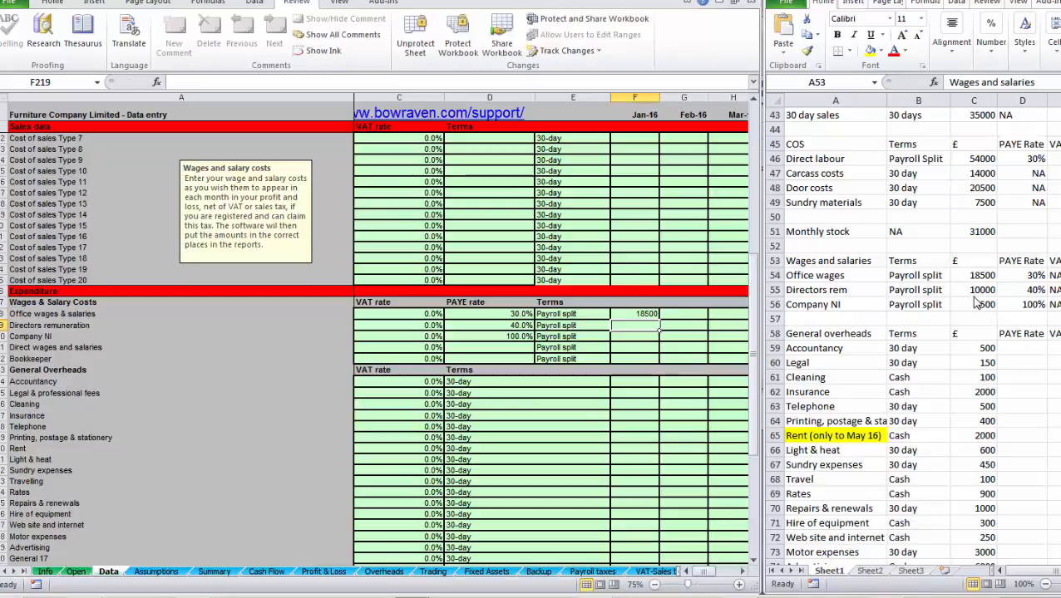
type("10000")
key("Return")
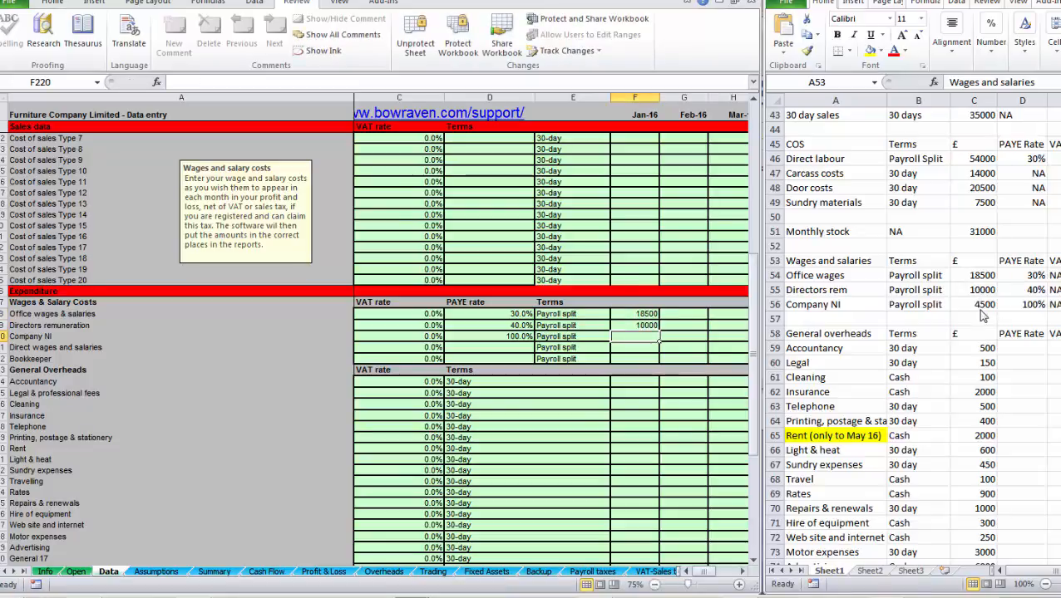
type("4500")
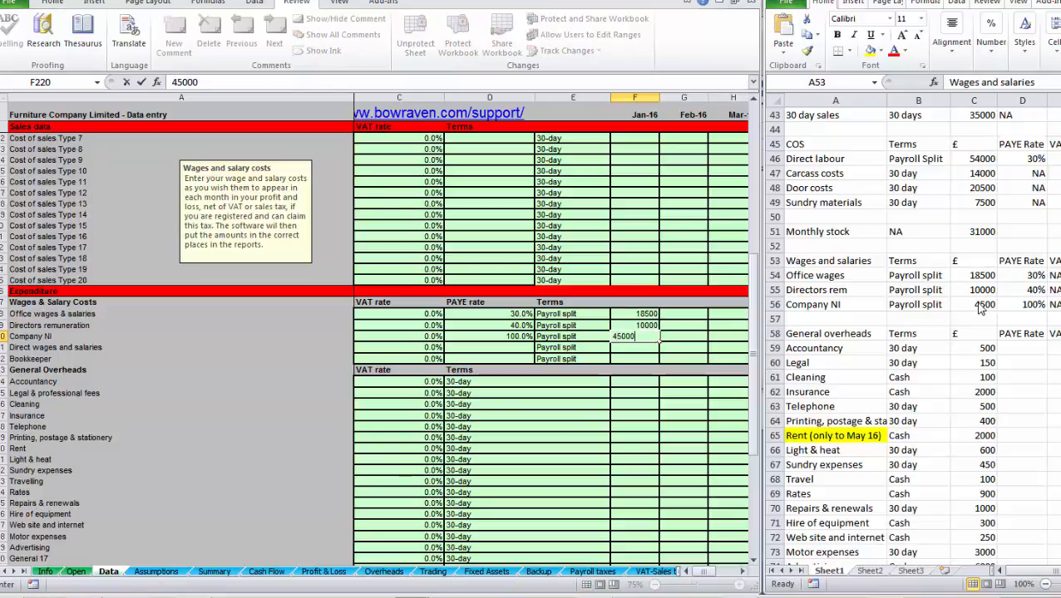
key("Return")
left_click_drag(633, 314, 667, 345)
key("Home")
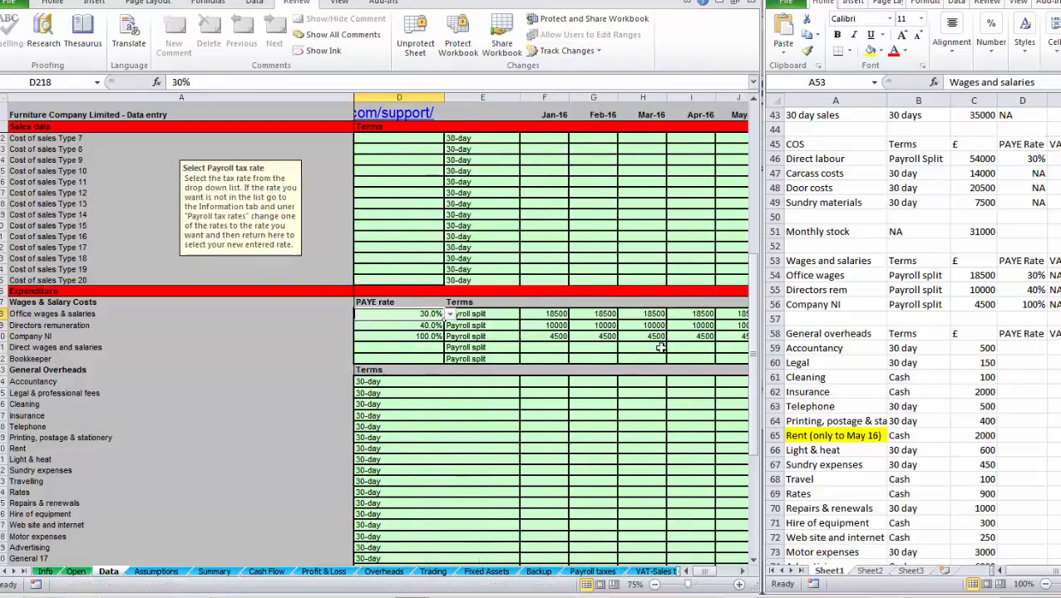
Review the general overheads in the source figures and the overhead types offered for the Accountancy description.
left_click(452, 381)
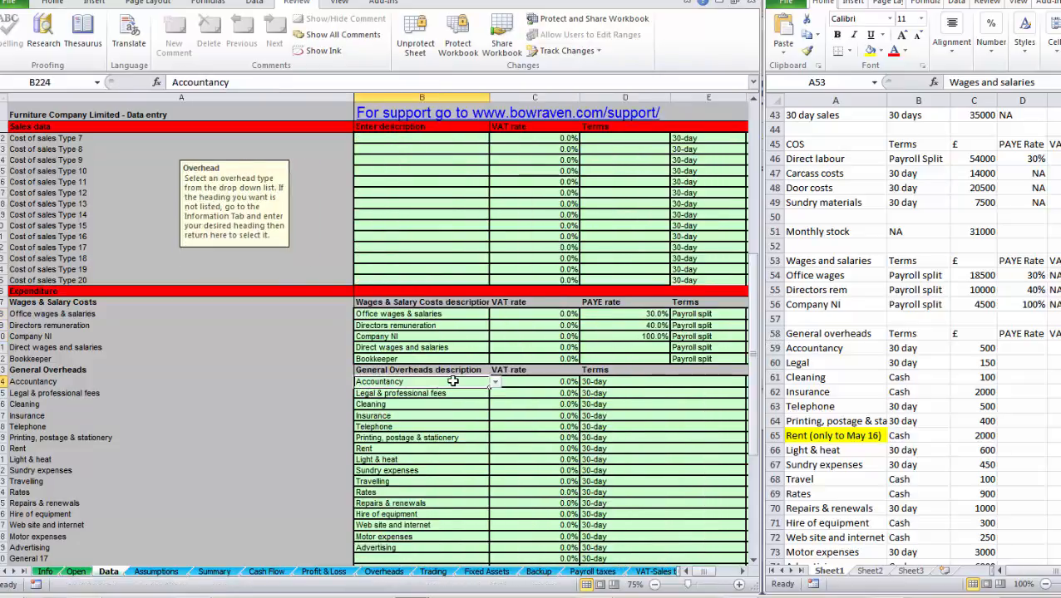
scroll(865, 291, "down", 3)
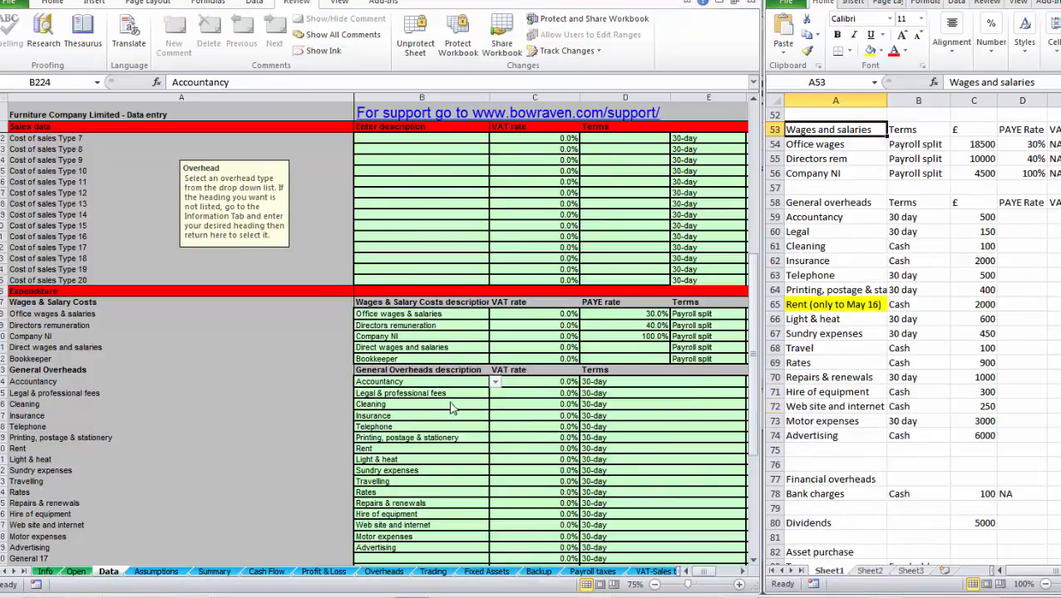
scroll(455, 412, "down", 1)
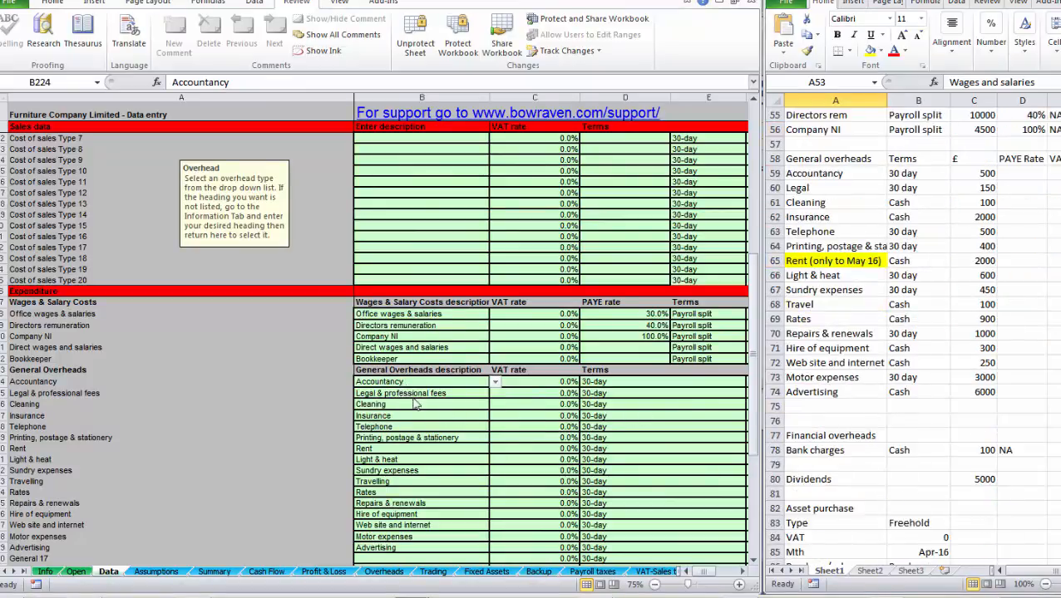
left_click(430, 437)
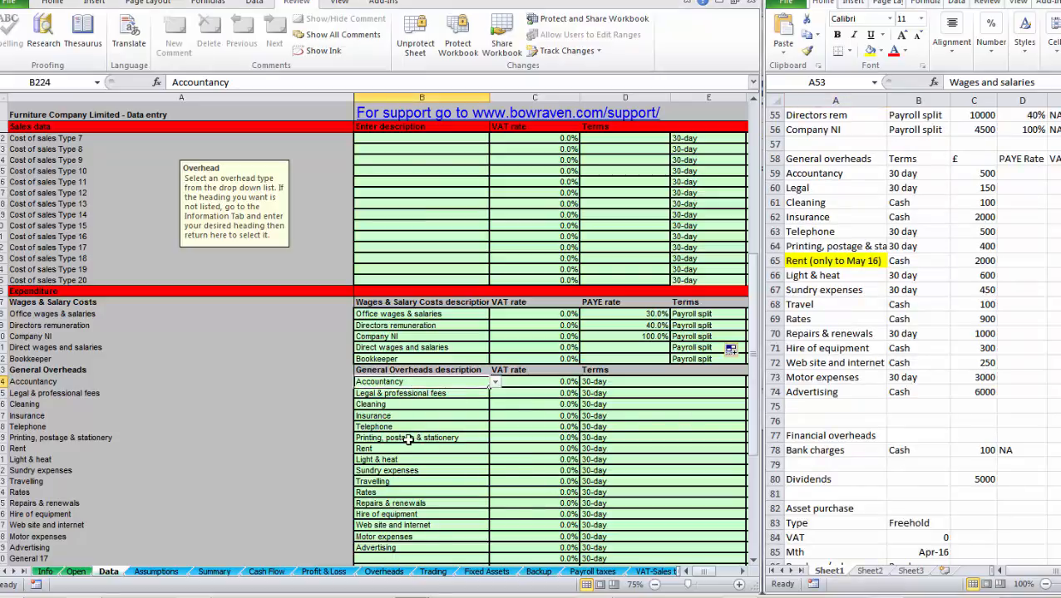
left_click(496, 383)
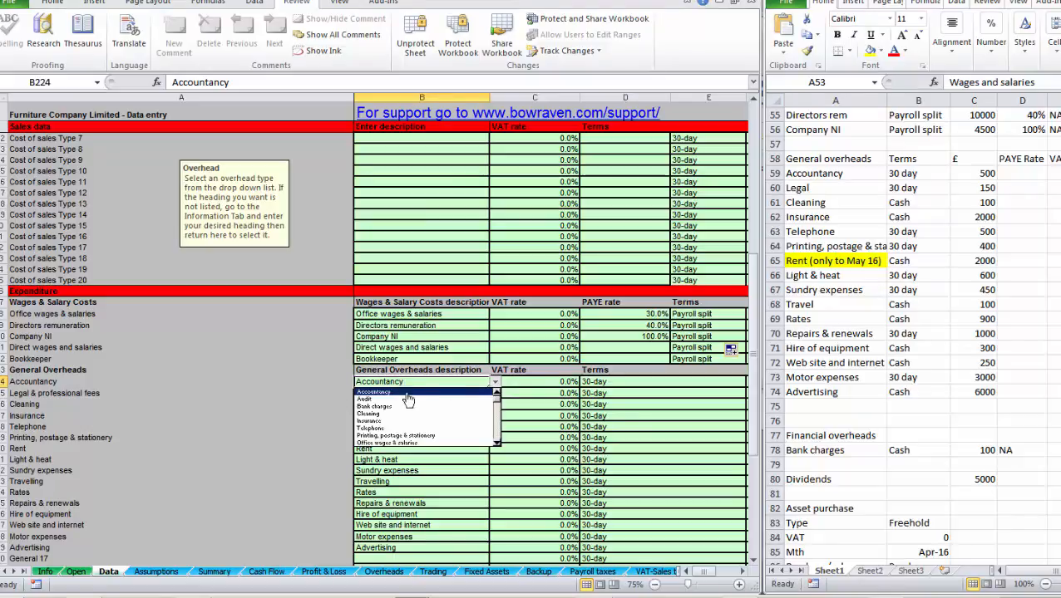
left_click(497, 439)
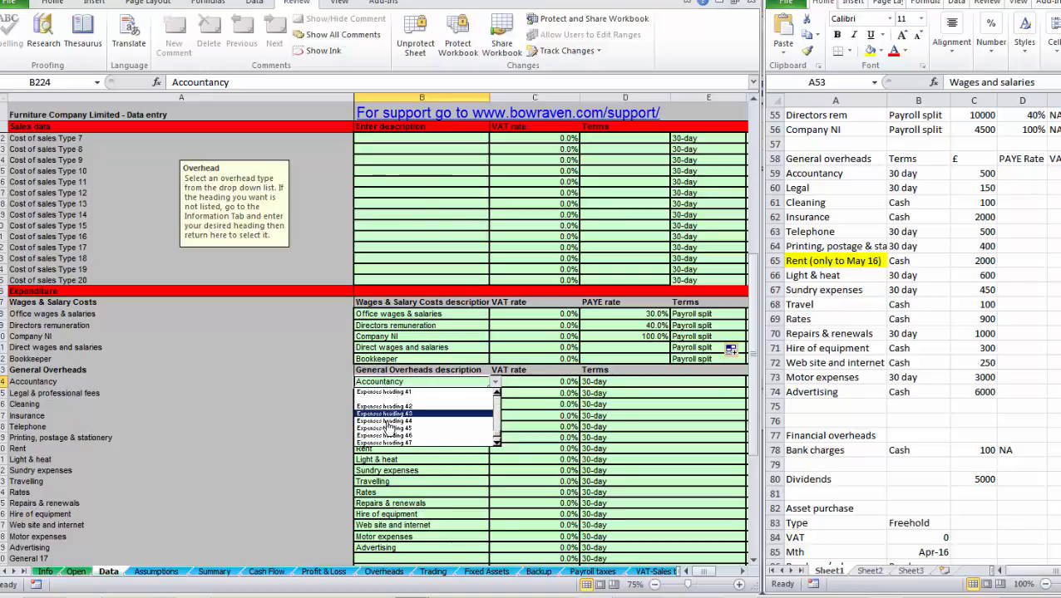
key("Escape")
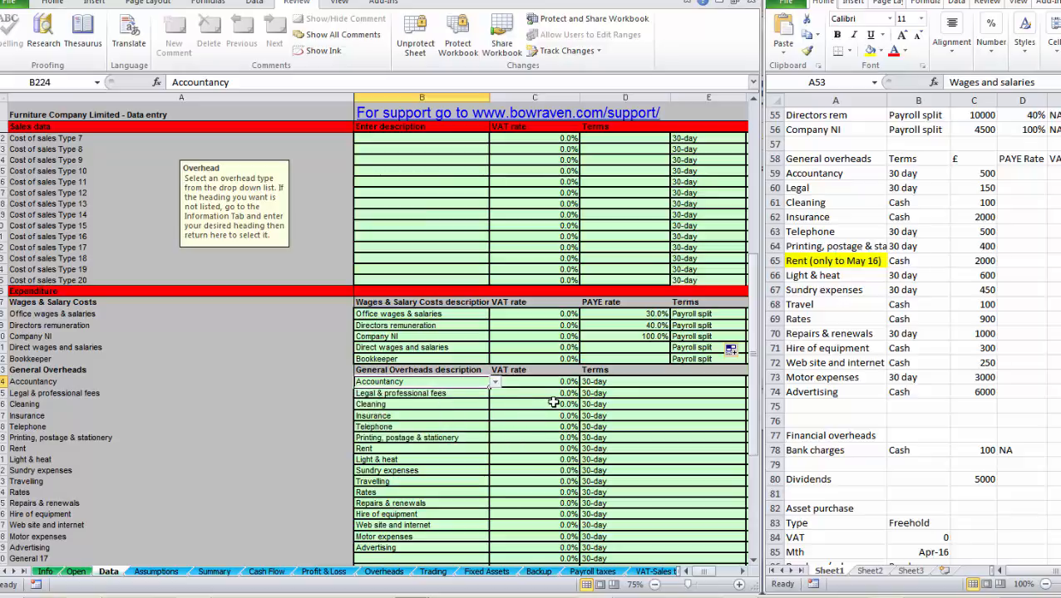
Set the VAT rate of the Accountancy overhead to 20%.
left_click(532, 384)
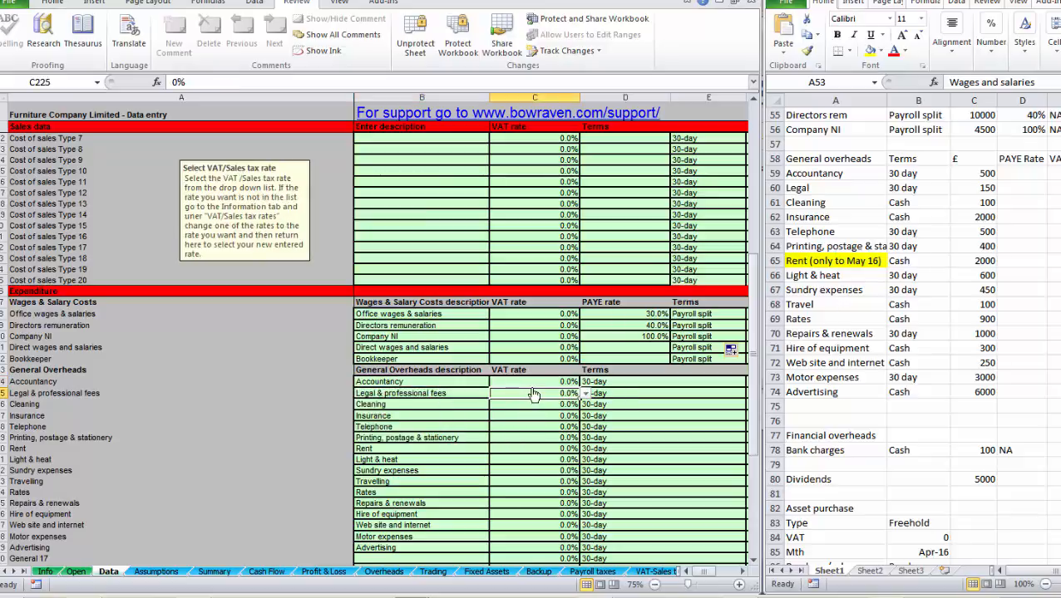
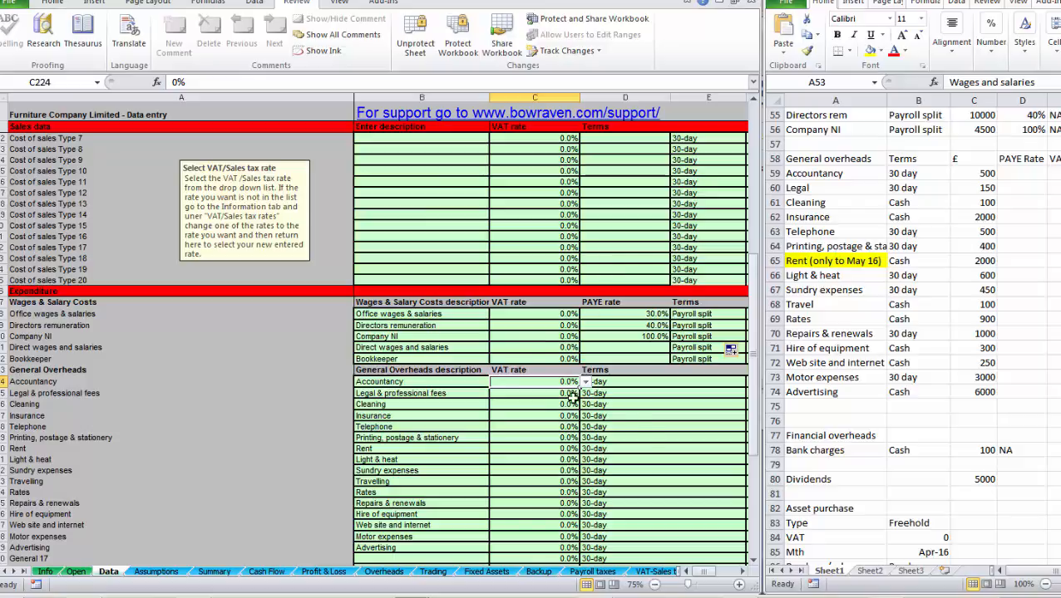
type(".2")
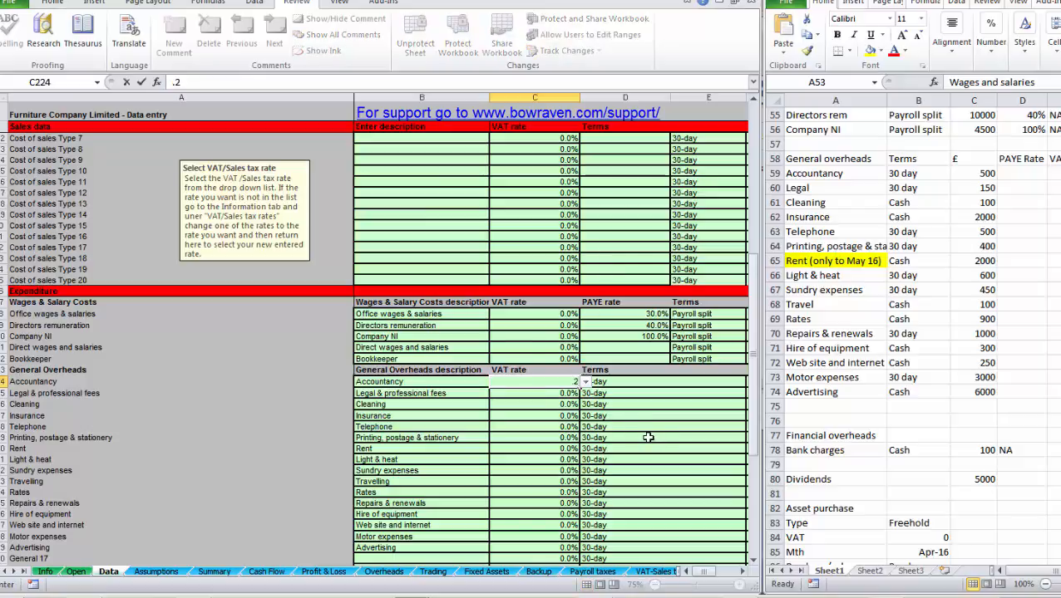
key("Return")
type(".")
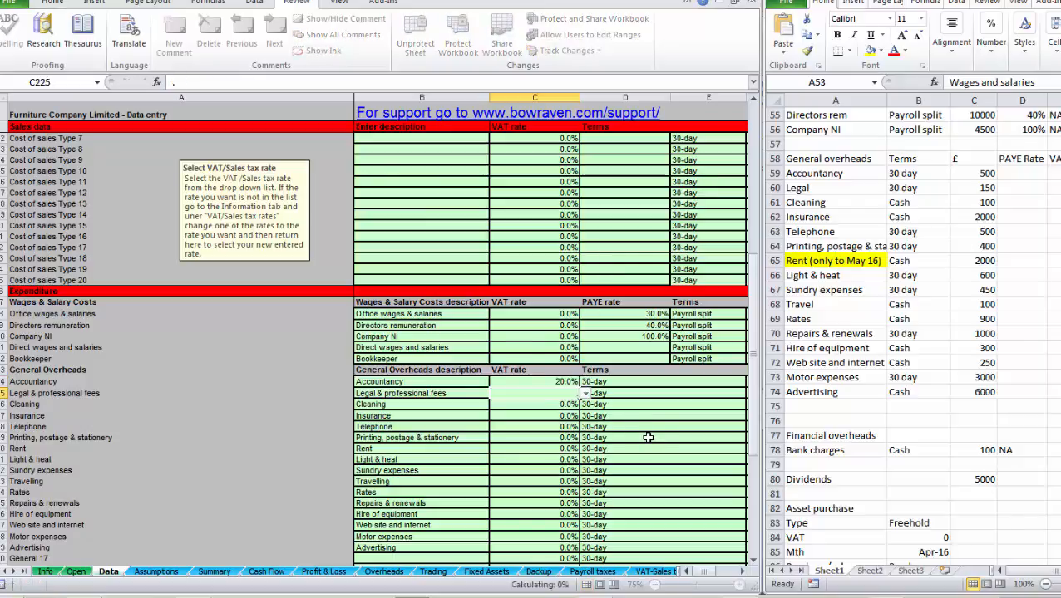
key("Return")
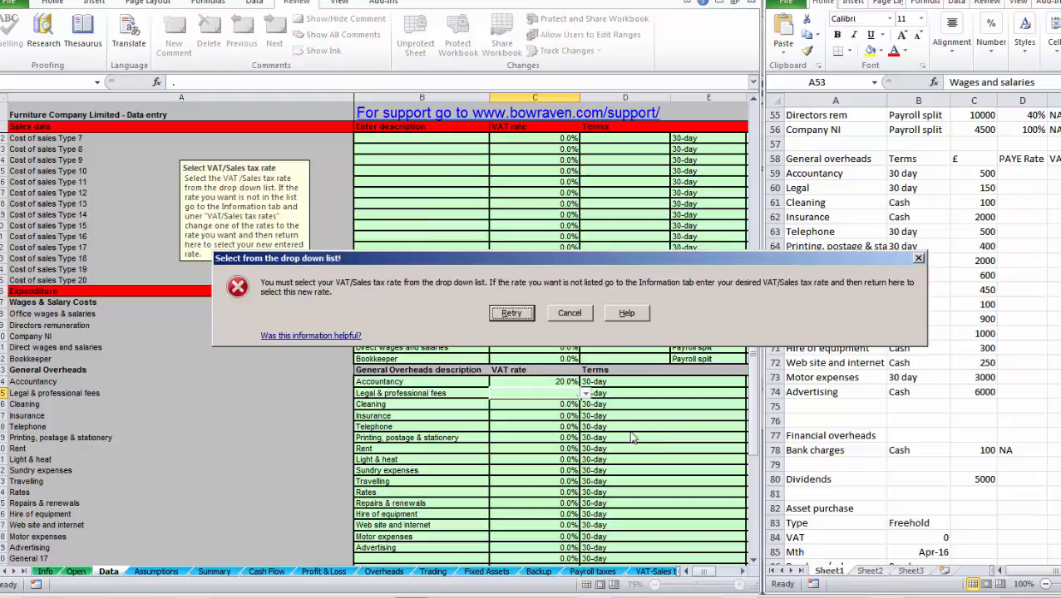
left_click(566, 315)
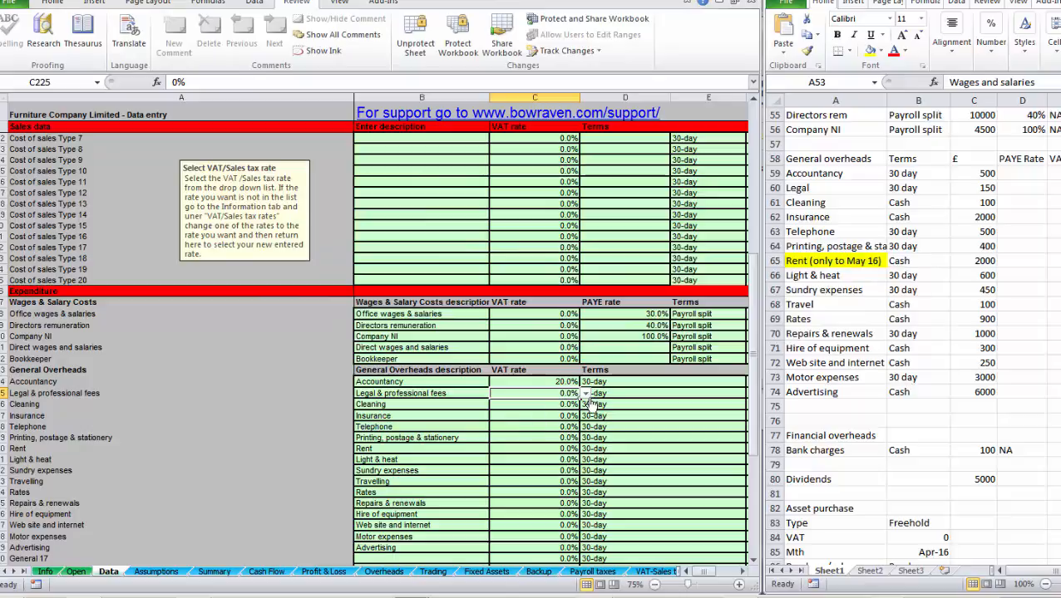
Set the VAT rate to 20% for the legal & professional fees and telephone overheads.
left_click(586, 393)
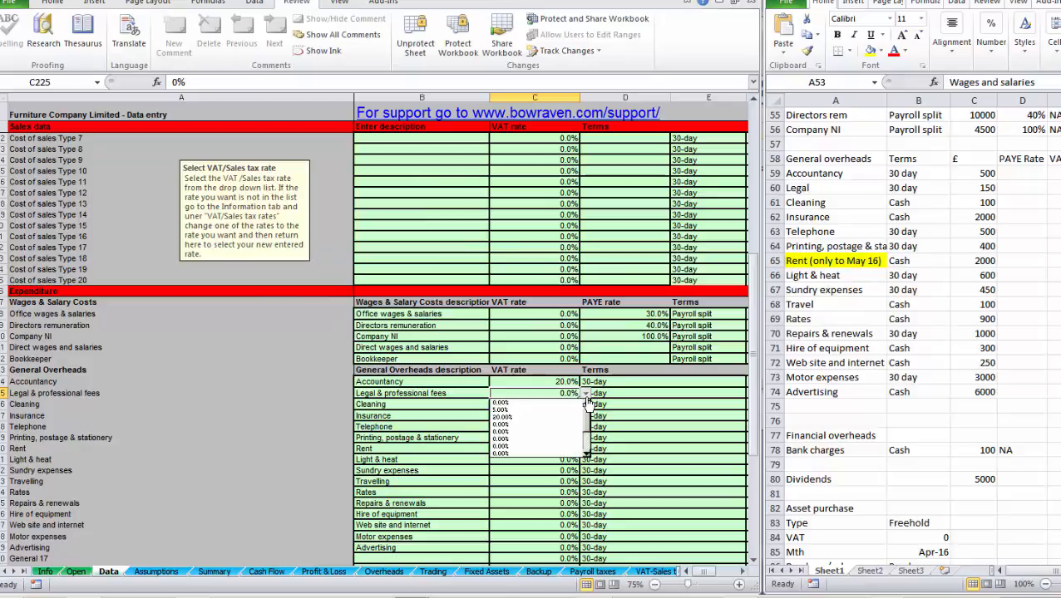
left_click(506, 418)
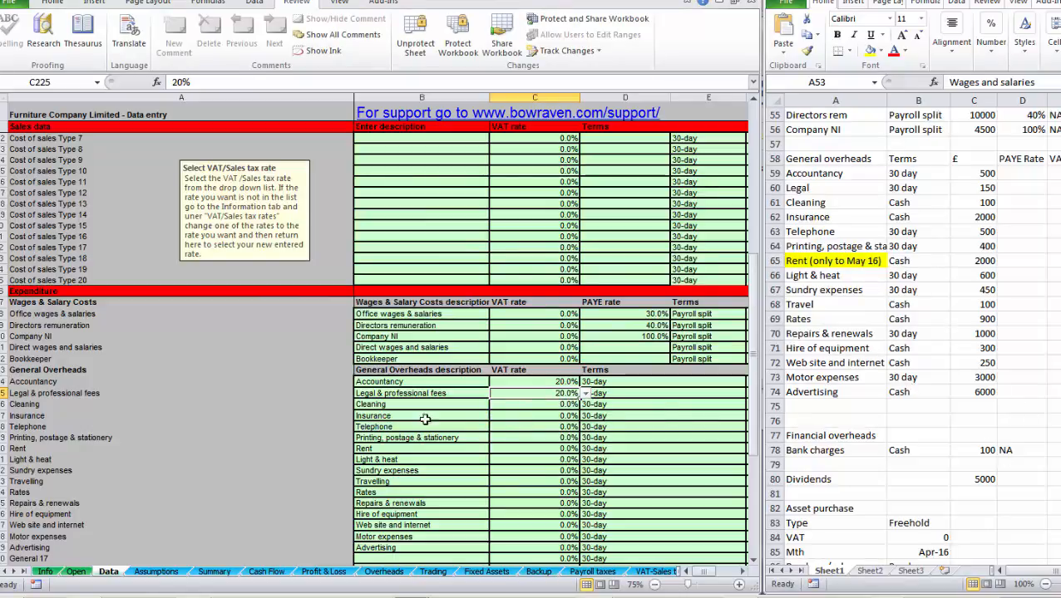
key("Down")
key("Down")
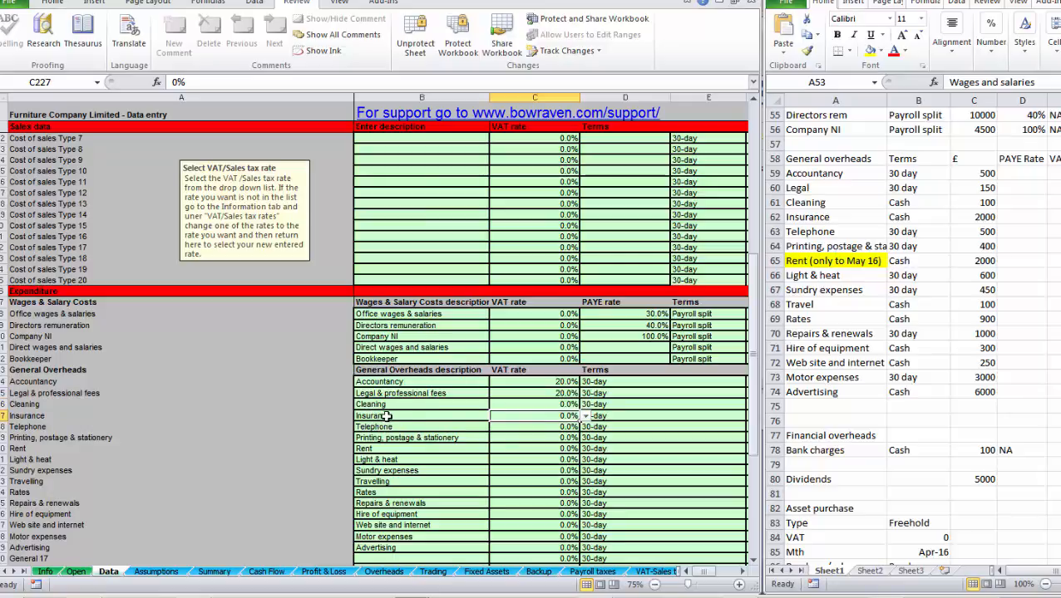
key("Down")
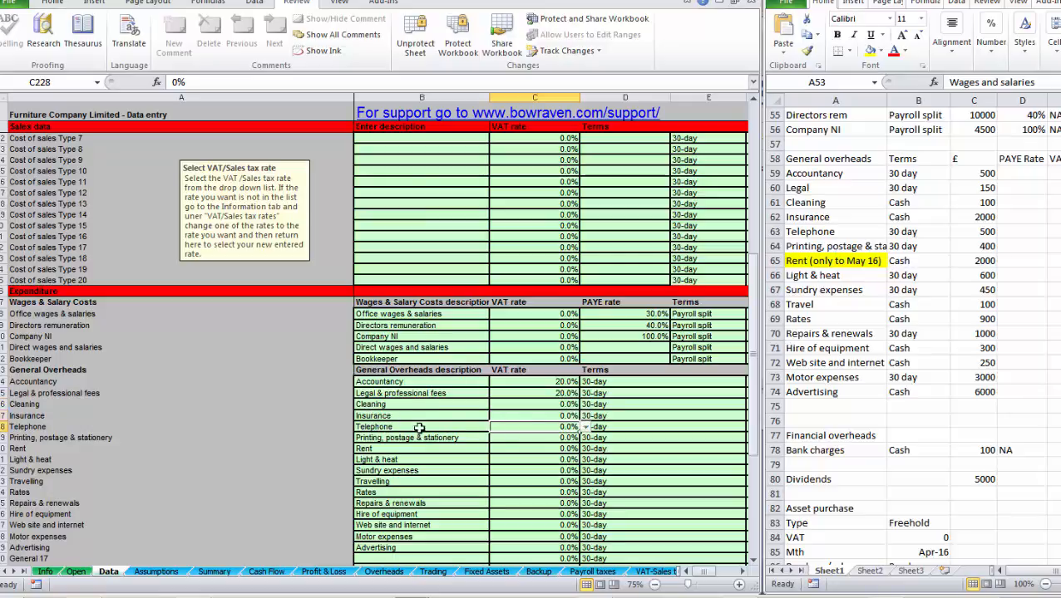
left_click(587, 429)
left_click(524, 441)
left_click(587, 430)
left_click(488, 453)
Set the VAT rate to 20% for printing, postage & stationery and for light & heat.
key("Down")
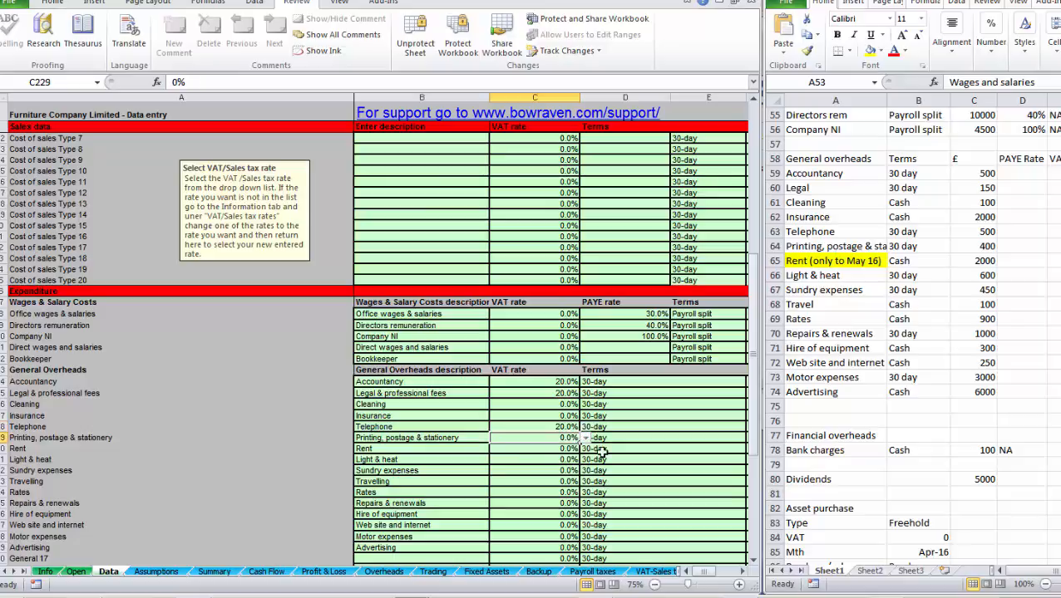
left_click(587, 438)
left_click(533, 468)
key("Down")
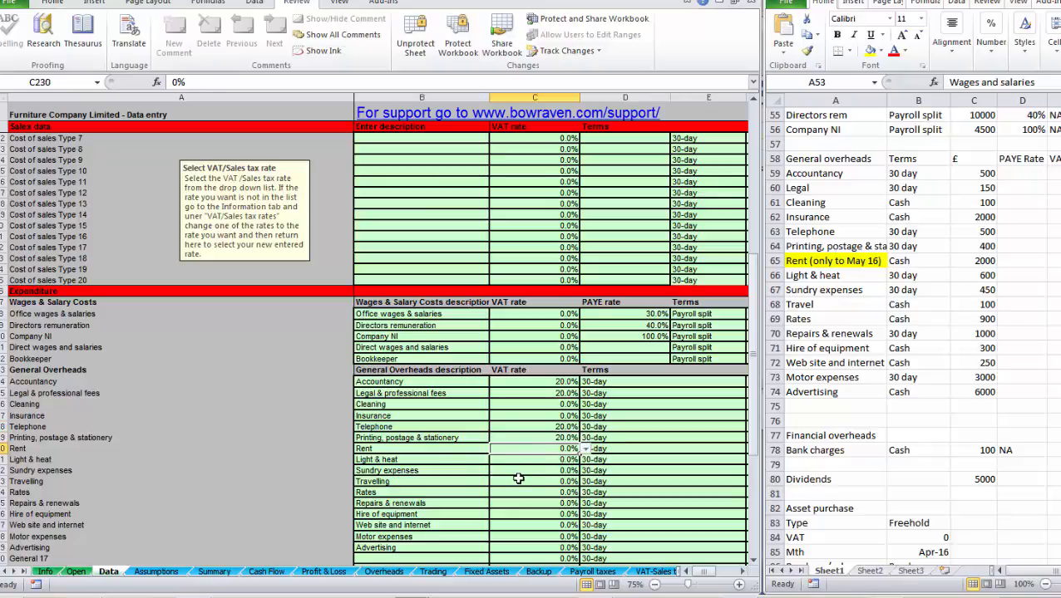
key("Down")
left_click(586, 461)
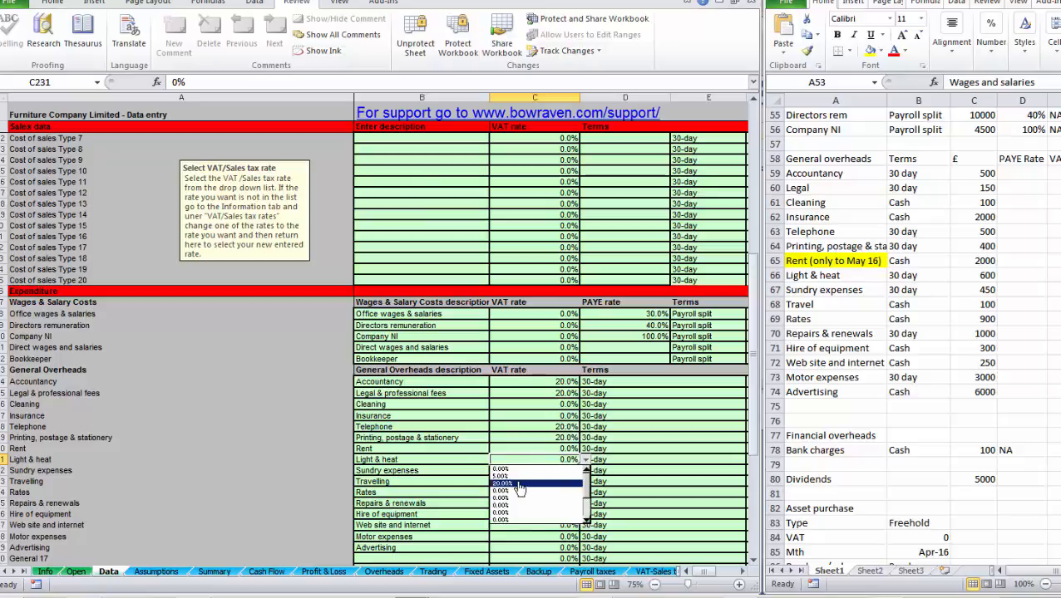
left_click(574, 485)
Set the VAT rate to 20% for sundry expenses and choose 0% for rates.
key("Down")
left_click(586, 471)
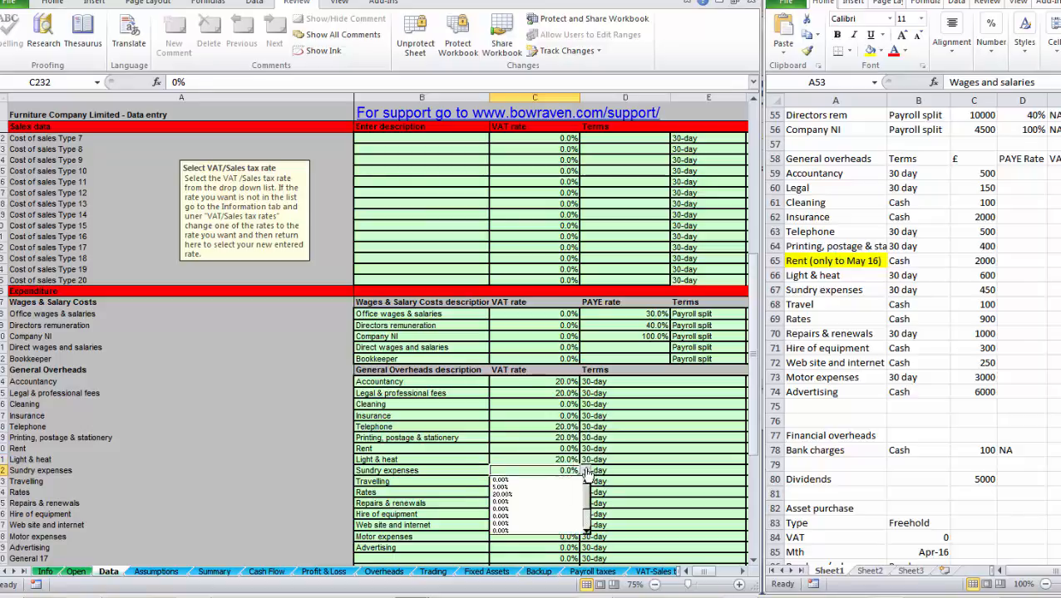
left_click(518, 499)
key("Down")
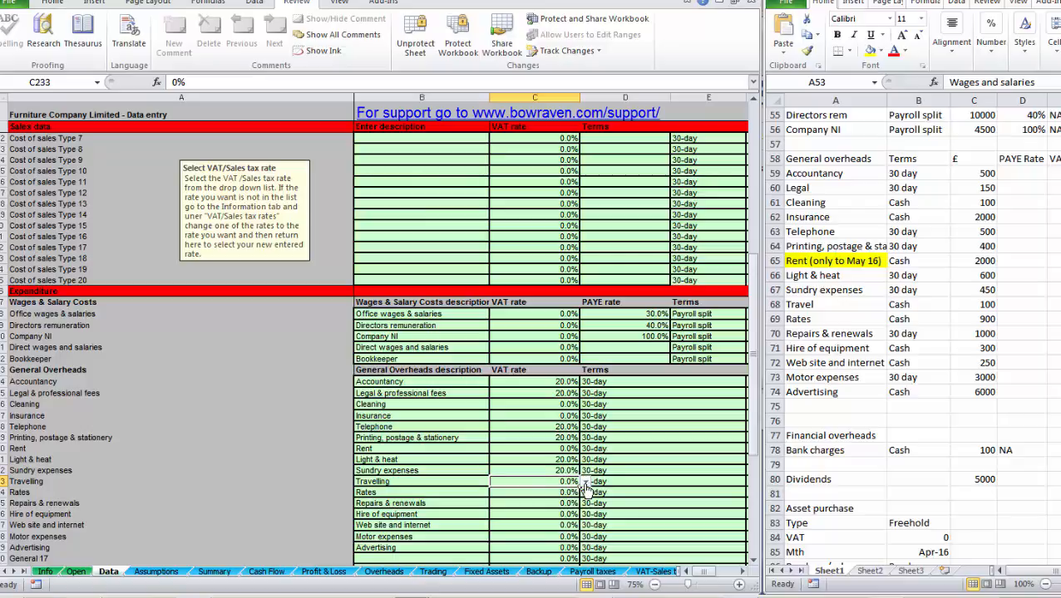
key("Down")
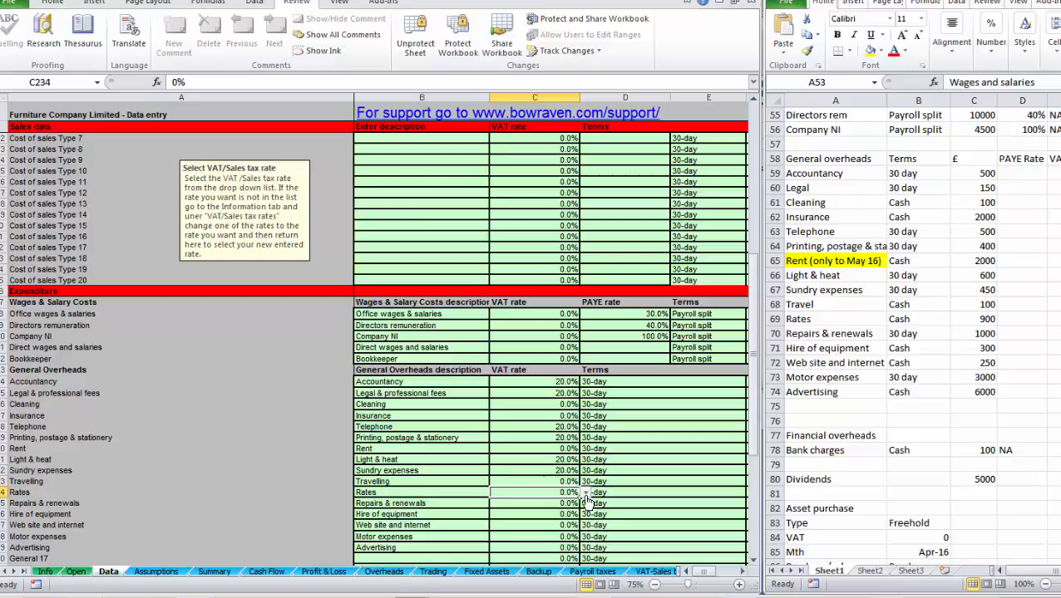
left_click(586, 493)
left_click(527, 509)
Set the VAT rate to 20% for repairs & renewals and for hire of equipment.
key("Down")
left_click(587, 504)
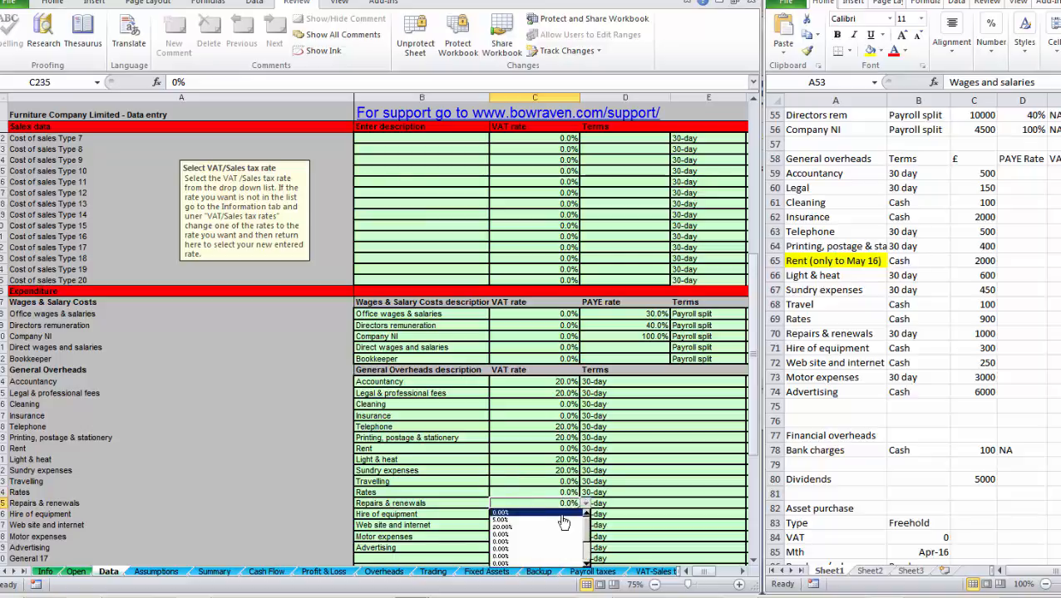
left_click(561, 530)
key("Down")
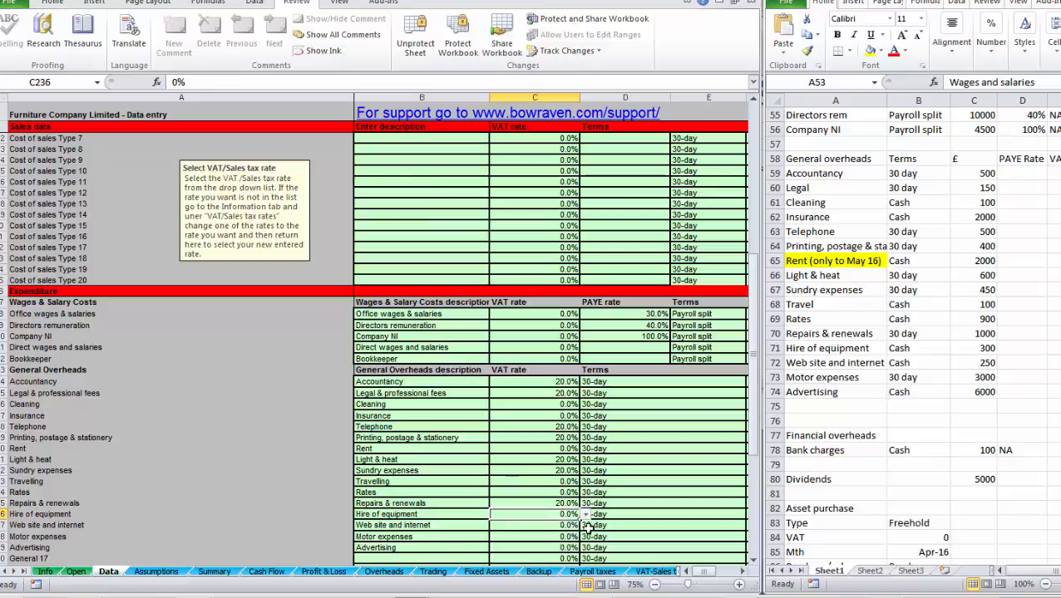
left_click(586, 514)
left_click(554, 540)
Set the VAT rate to 20% for the web site and internet and motor expenses overheads.
key("Down")
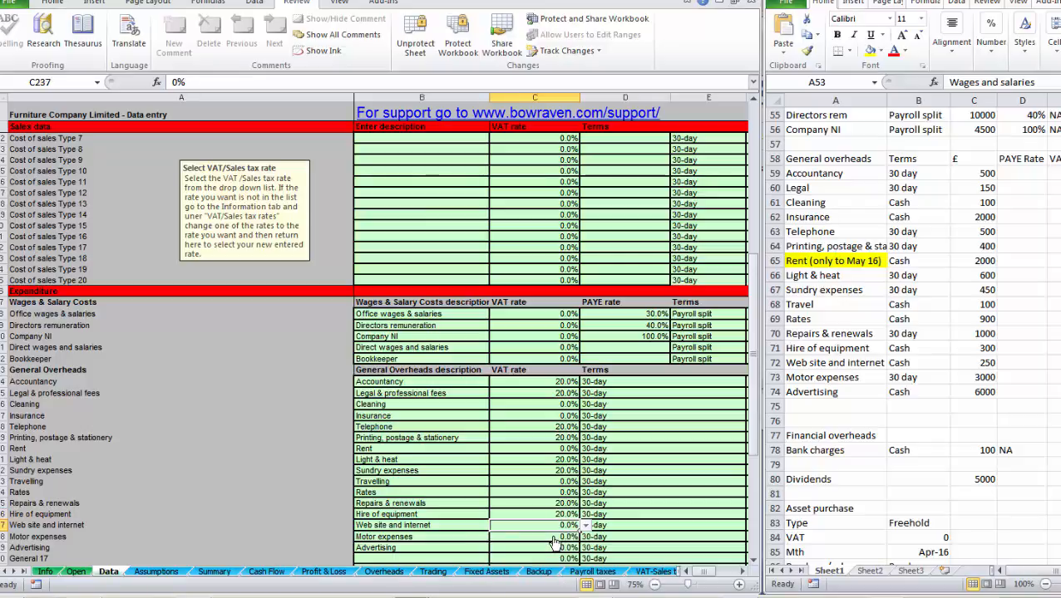
left_click(586, 526)
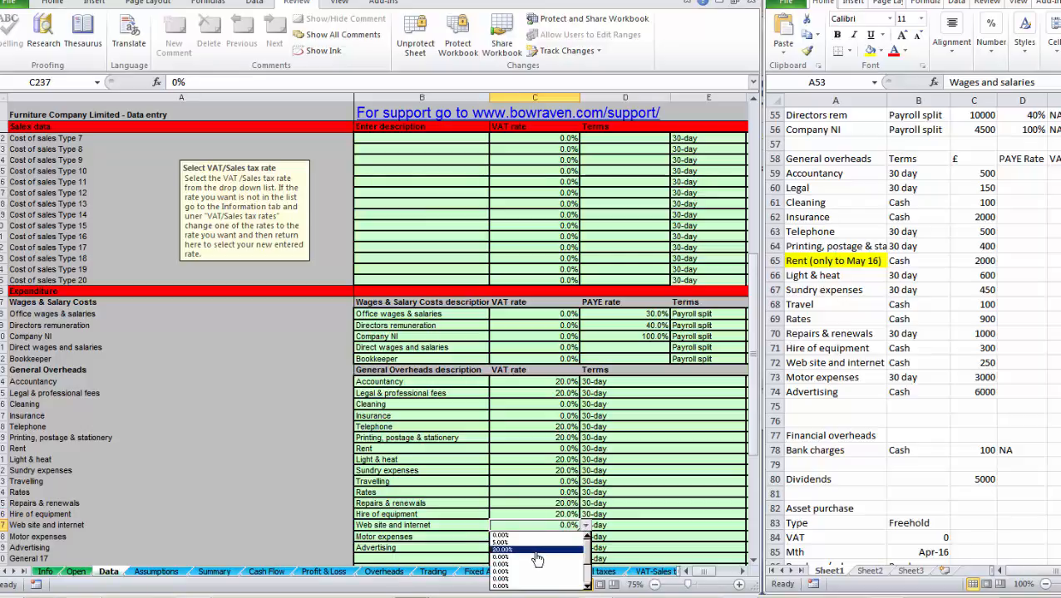
left_click(533, 549)
key("Down")
left_click(586, 537)
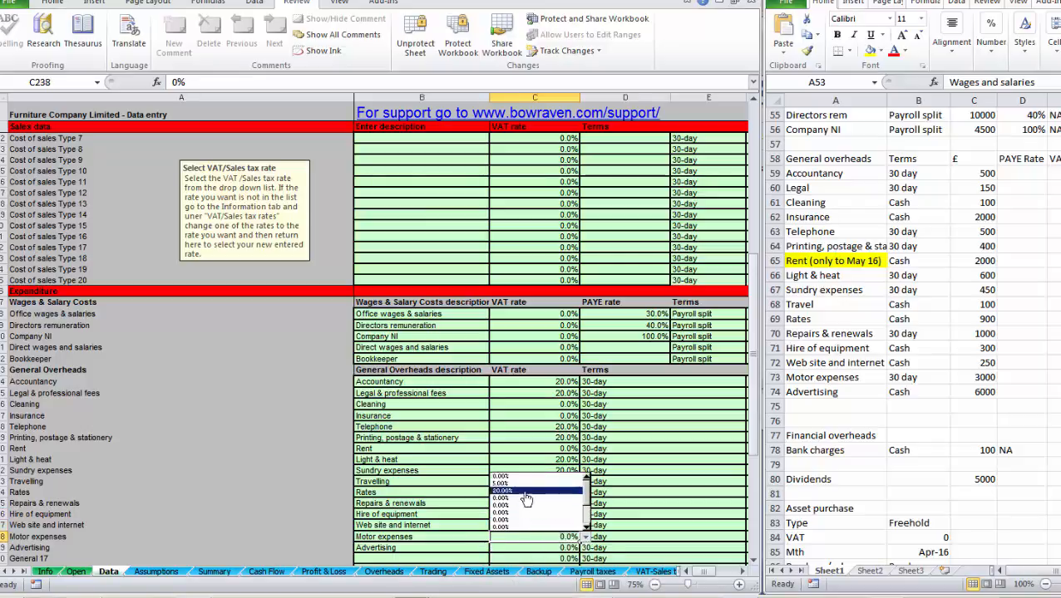
left_click(525, 490)
Set the VAT rate to 20% for the advertising overhead.
key("Down")
left_click(586, 548)
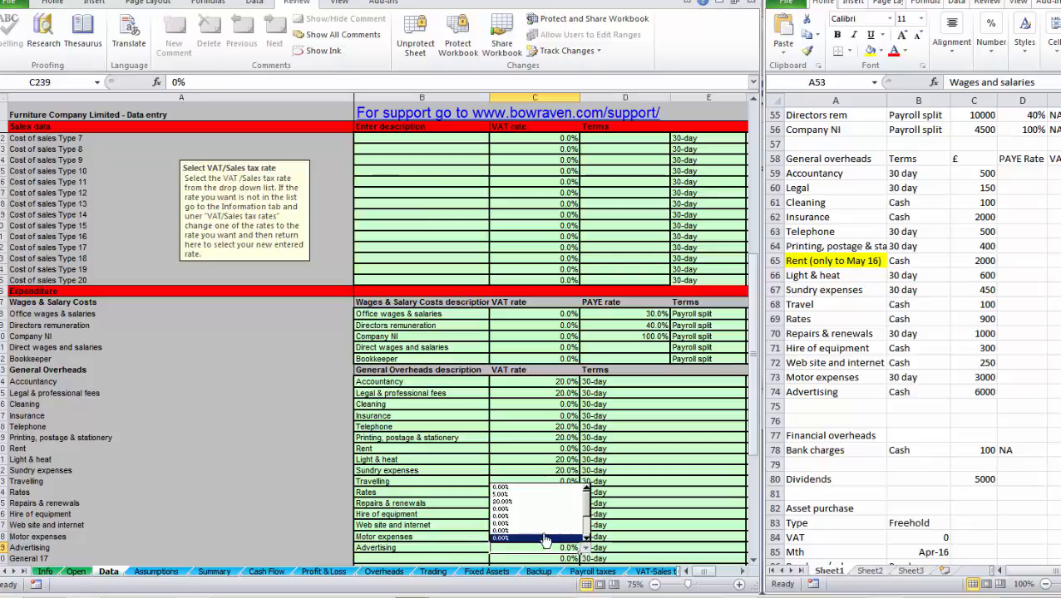
left_click(525, 495)
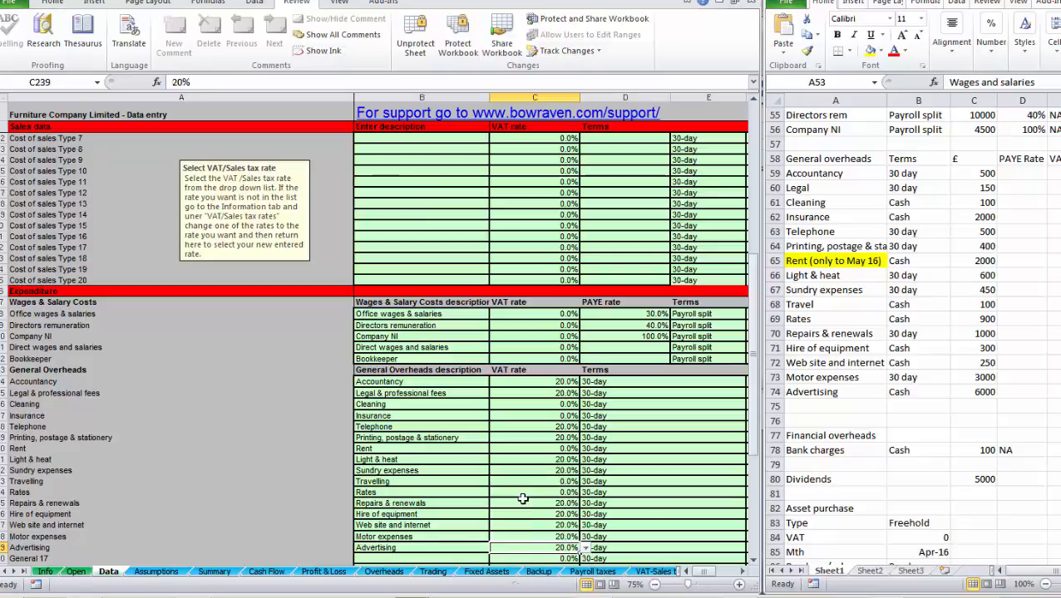
Review the payment terms available for the accountancy overhead.
left_click(607, 384)
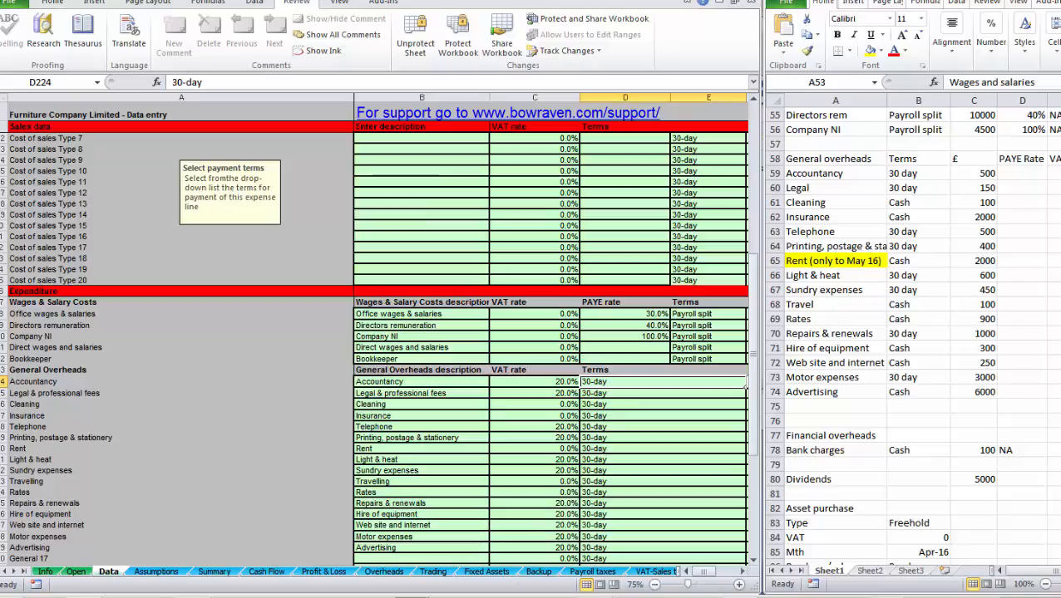
key("Right")
key("Left")
left_click(617, 381)
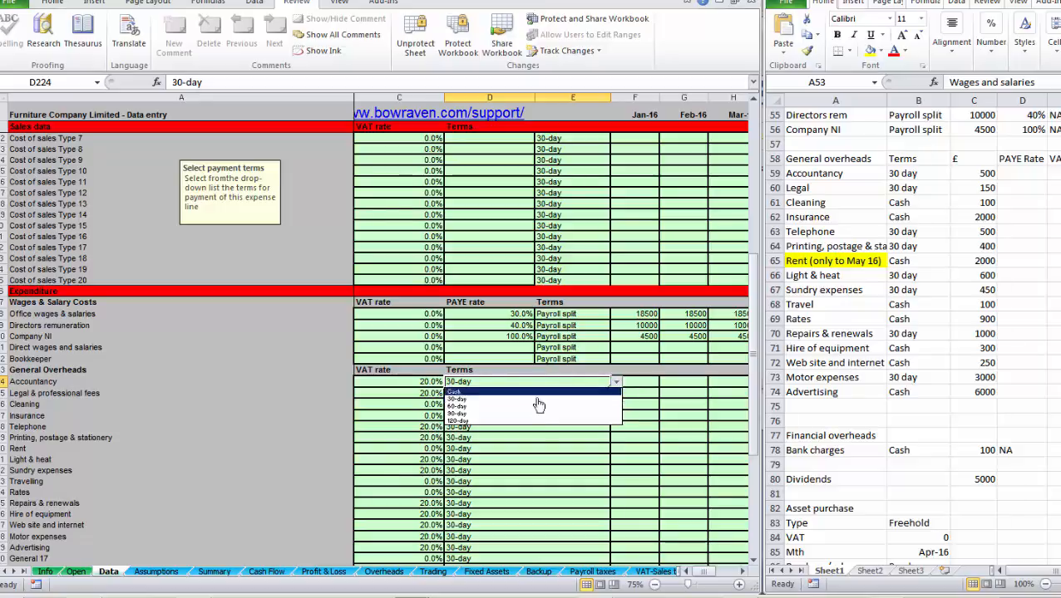
left_click(546, 459)
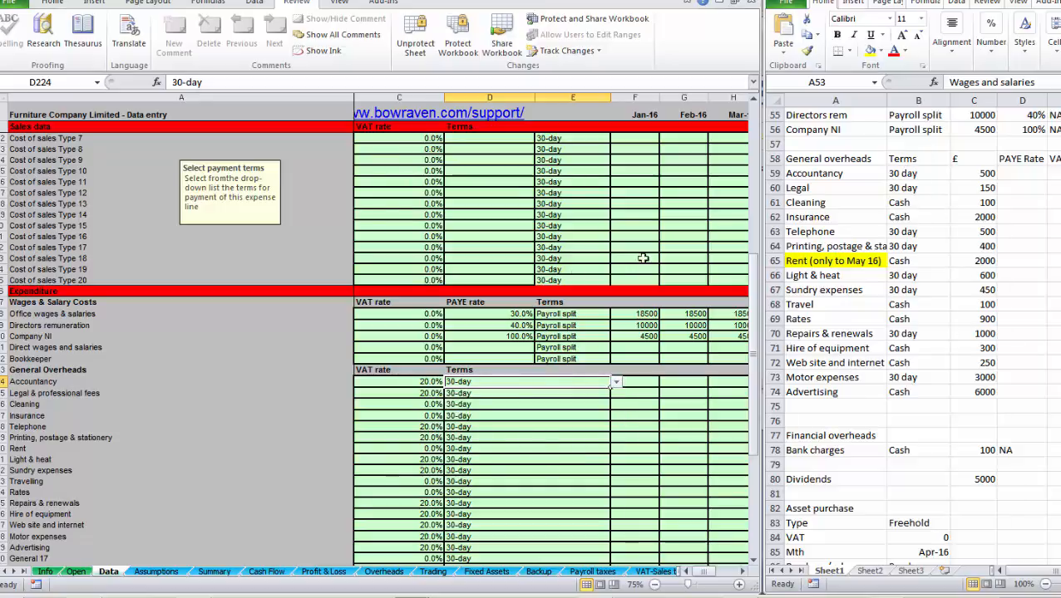
scroll(562, 311, "left", 1)
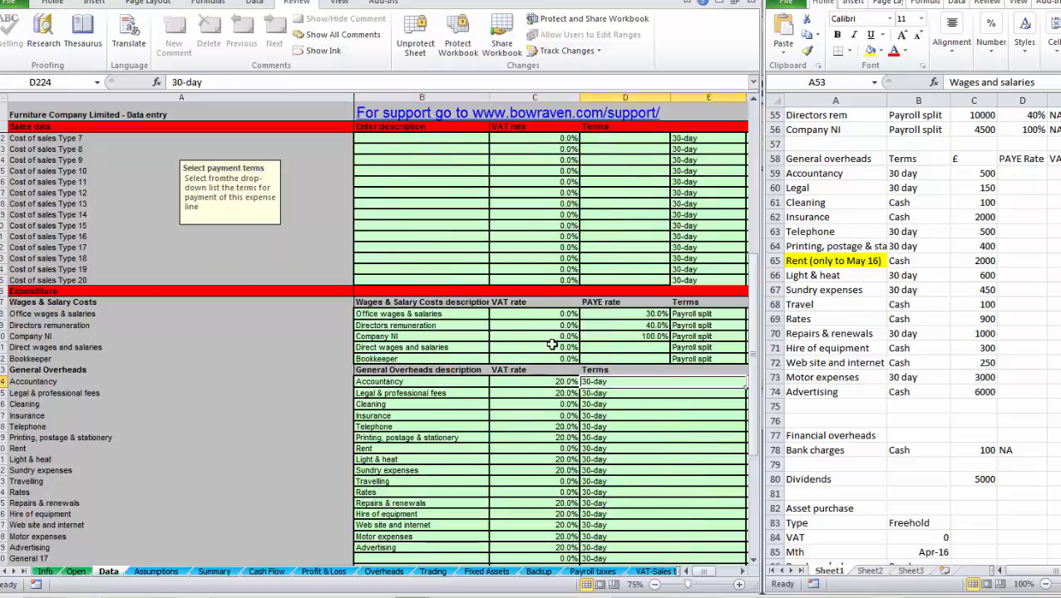
Change the payment terms to Cash for the cleaning and insurance overheads.
key("Down")
key("Down")
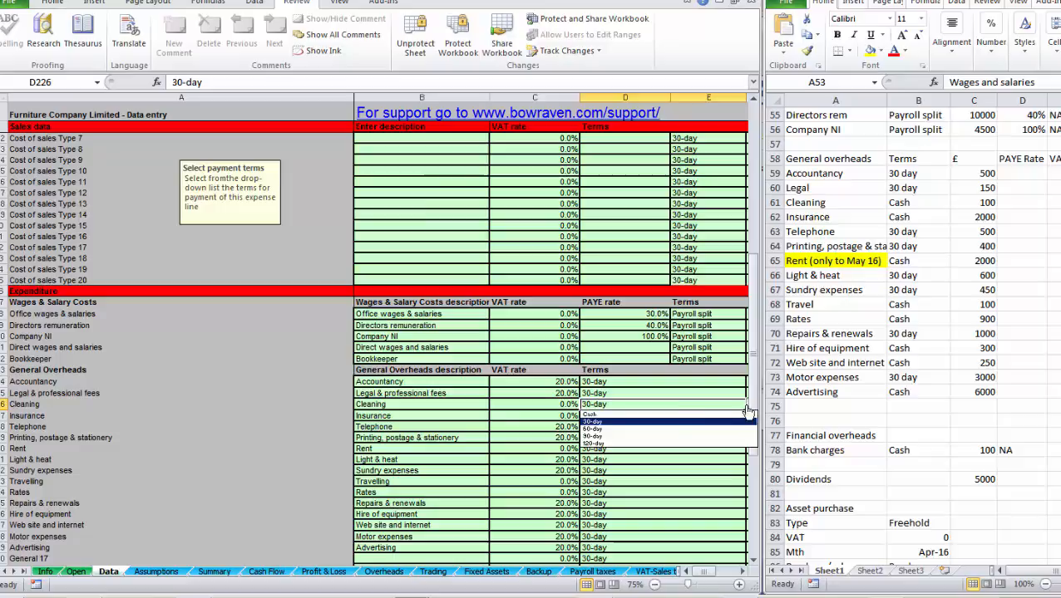
left_click(664, 414)
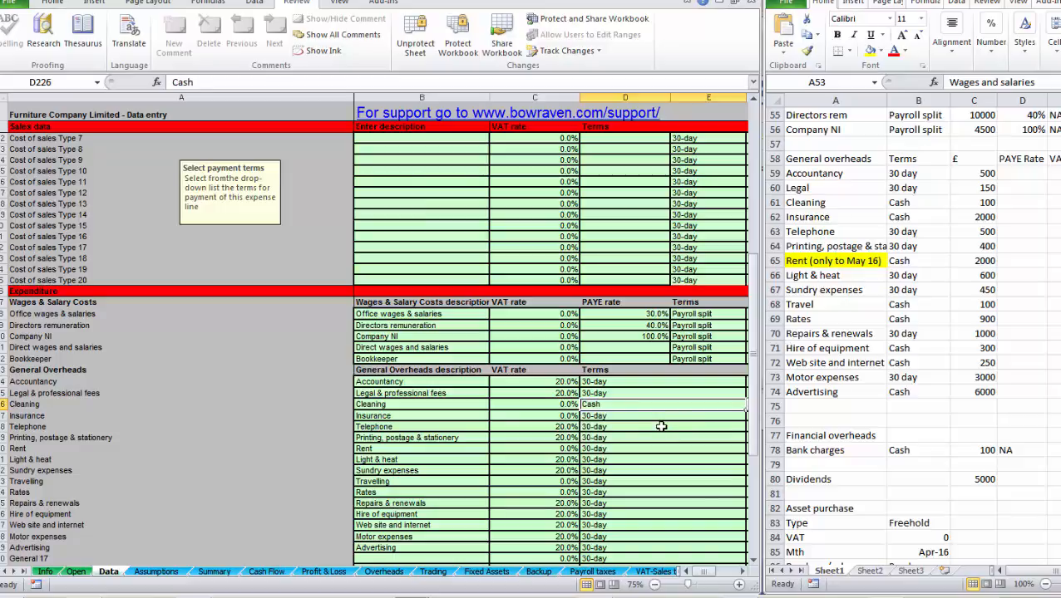
key("Down")
left_click(746, 418)
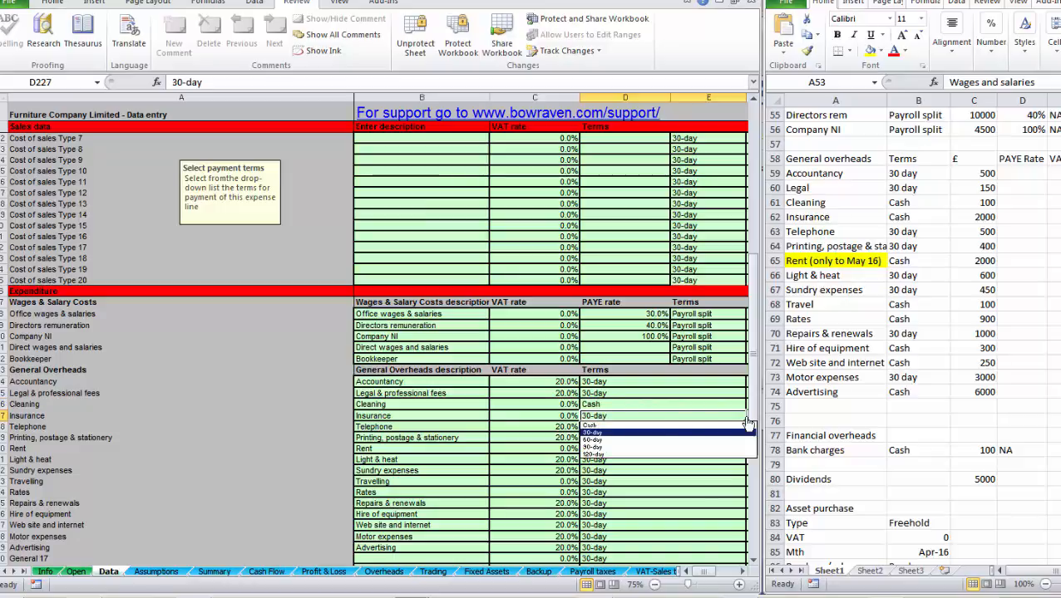
left_click(661, 424)
Change the payment terms to Cash for the rent overhead.
key("Down")
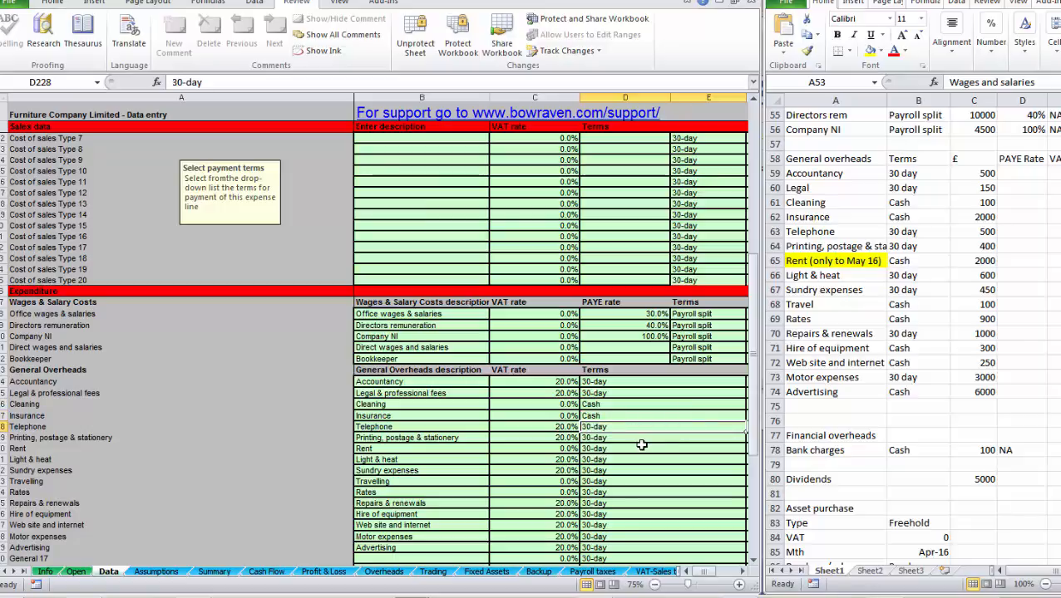
key("Down")
key("Down")
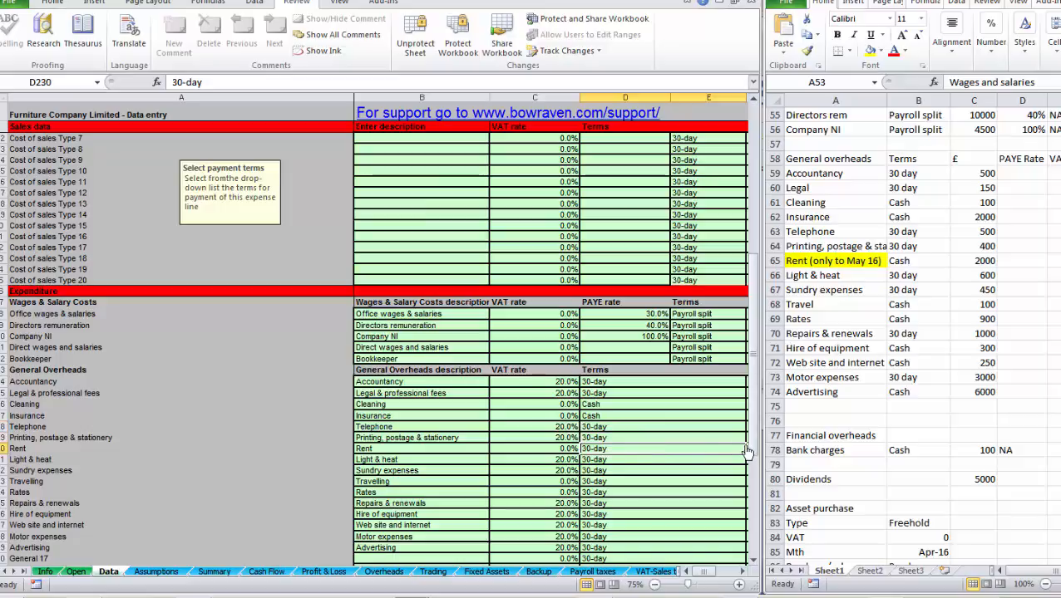
left_click(748, 452)
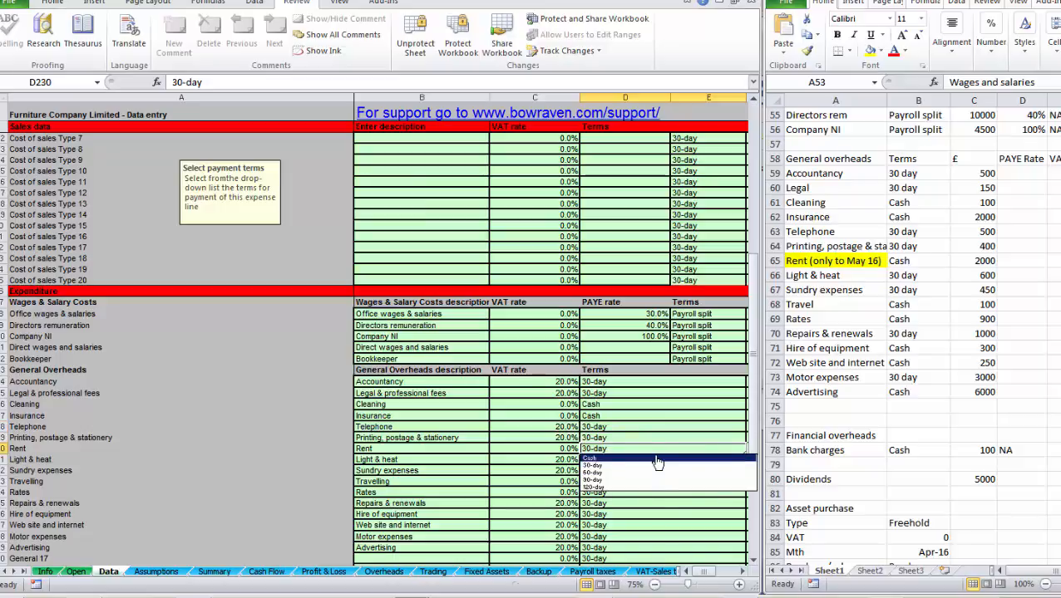
left_click(656, 458)
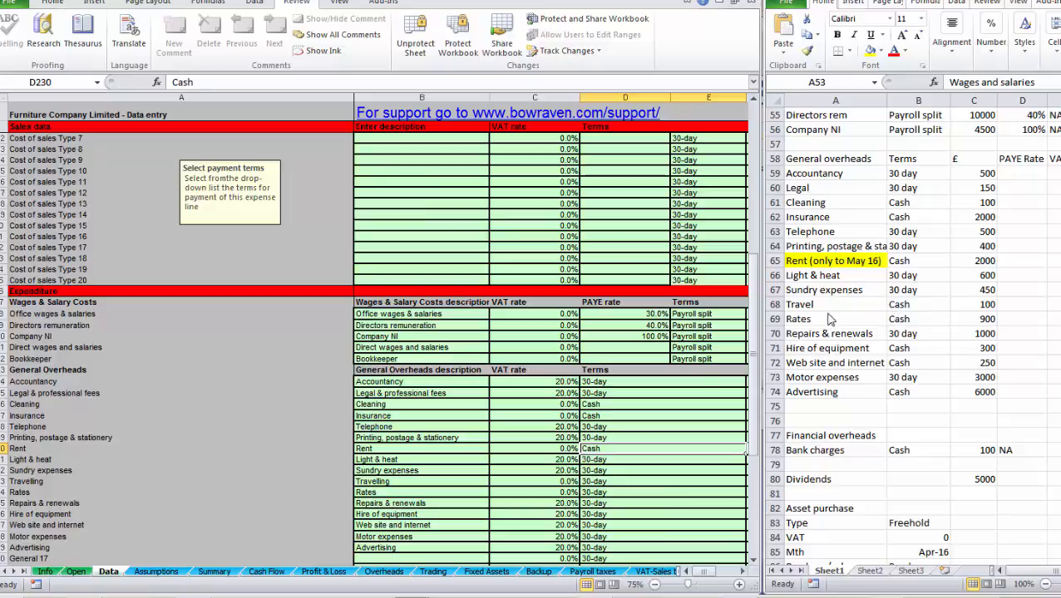
Change the payment terms to Cash for the travelling and rates overheads.
key("Down")
key("Down")
key("Down")
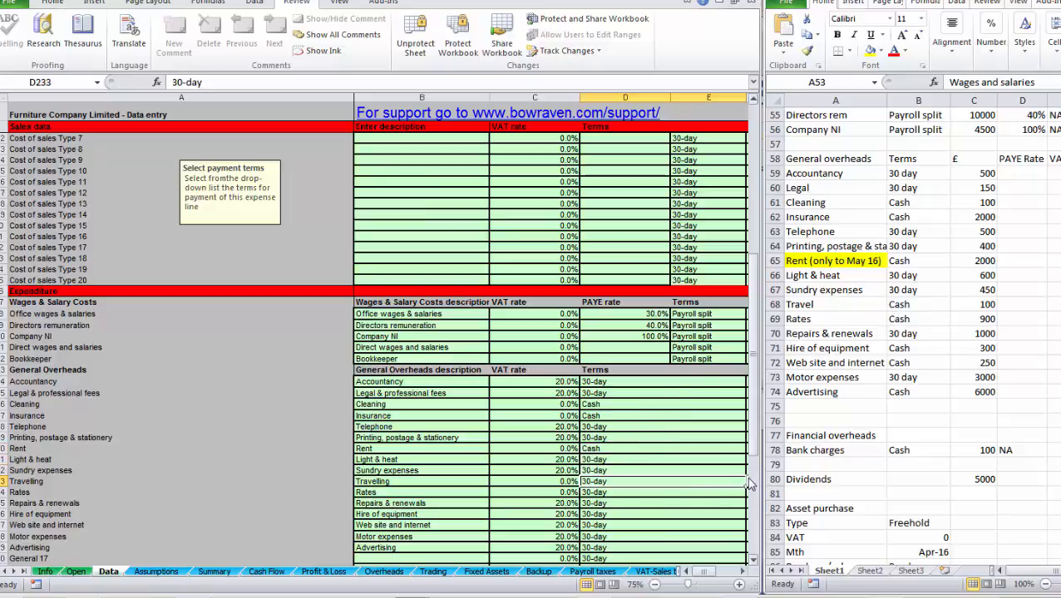
left_click(744, 483)
left_click(674, 492)
left_click(674, 493)
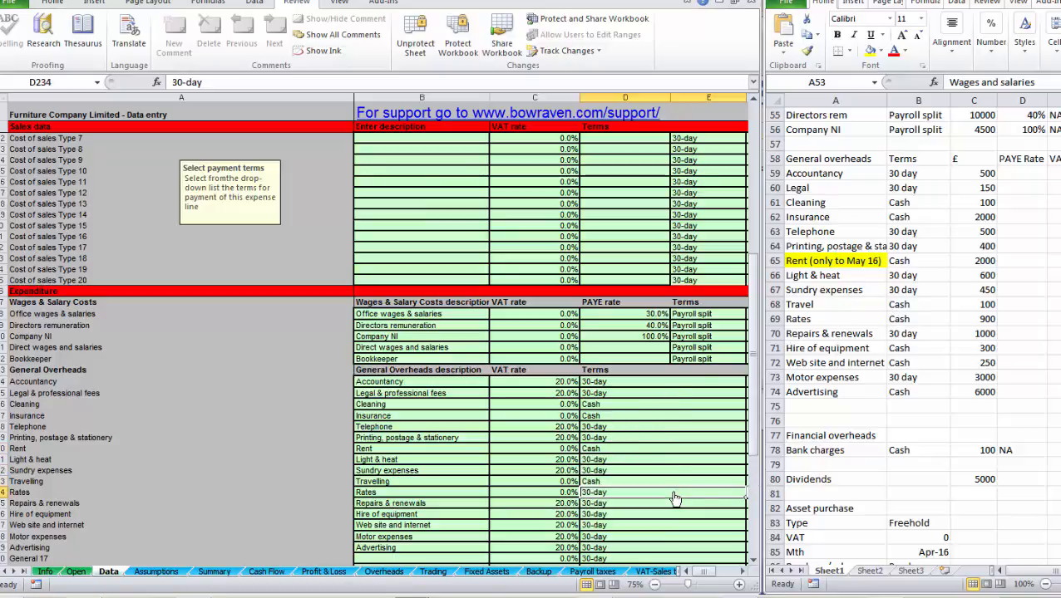
left_click(746, 493)
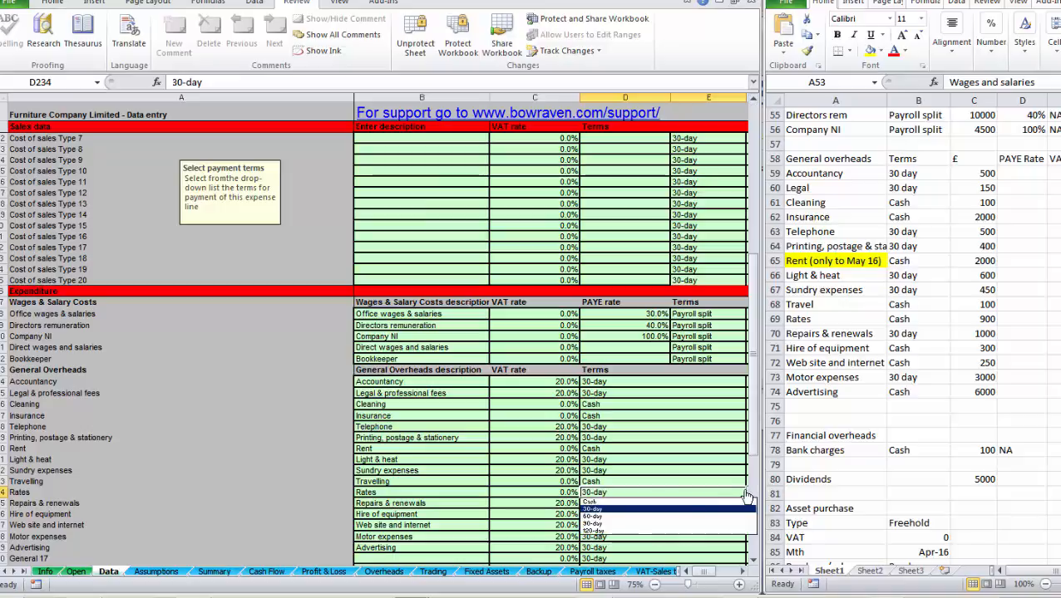
left_click(686, 502)
Change the payment terms to Cash for web site and internet and for advertising.
key("Down")
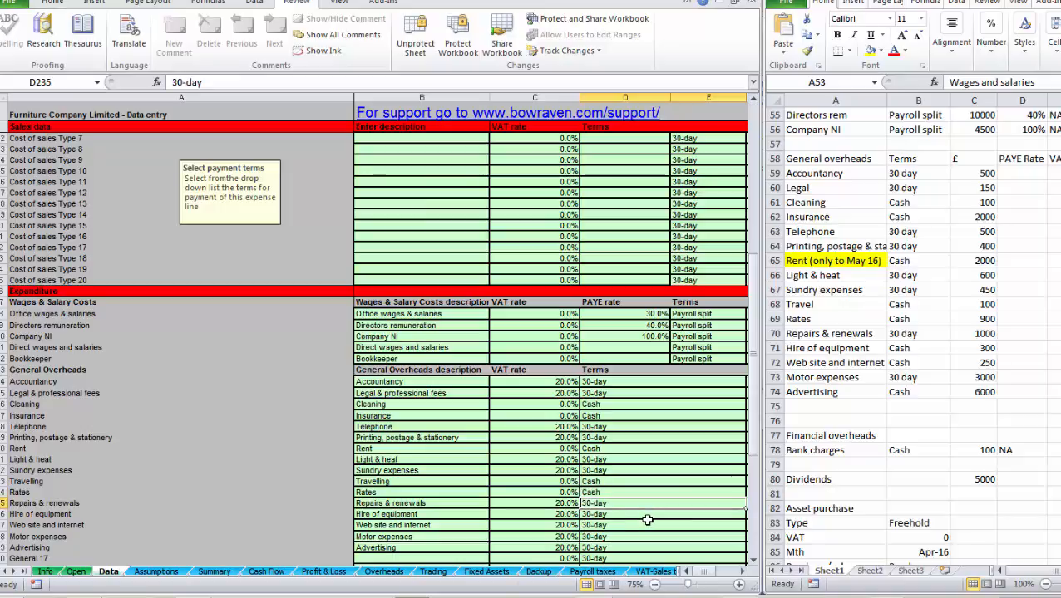
key("Down")
key("Down")
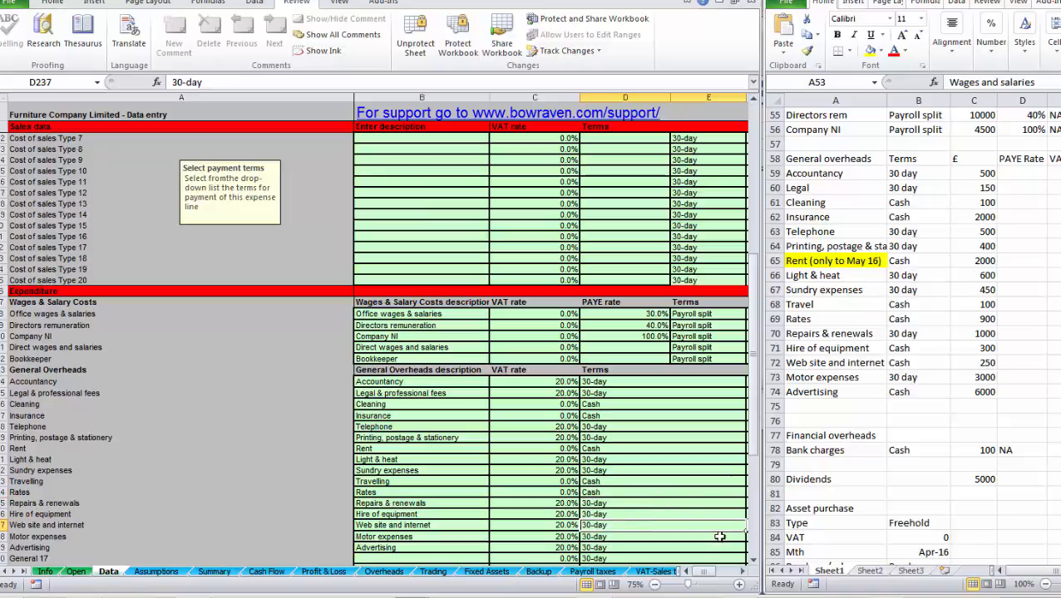
left_click(746, 529)
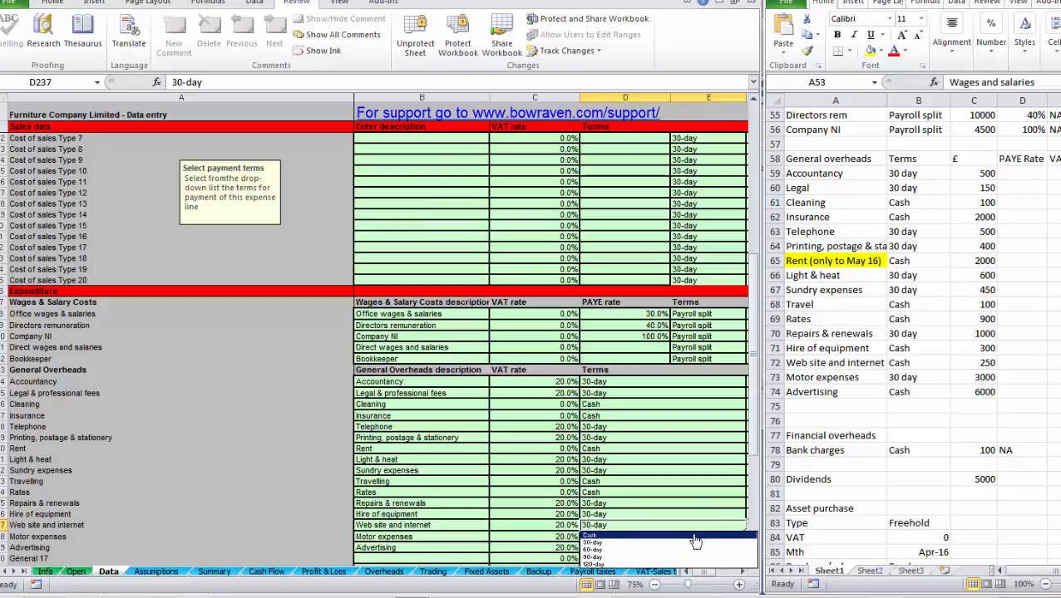
left_click(723, 553)
key("Down")
key("Down")
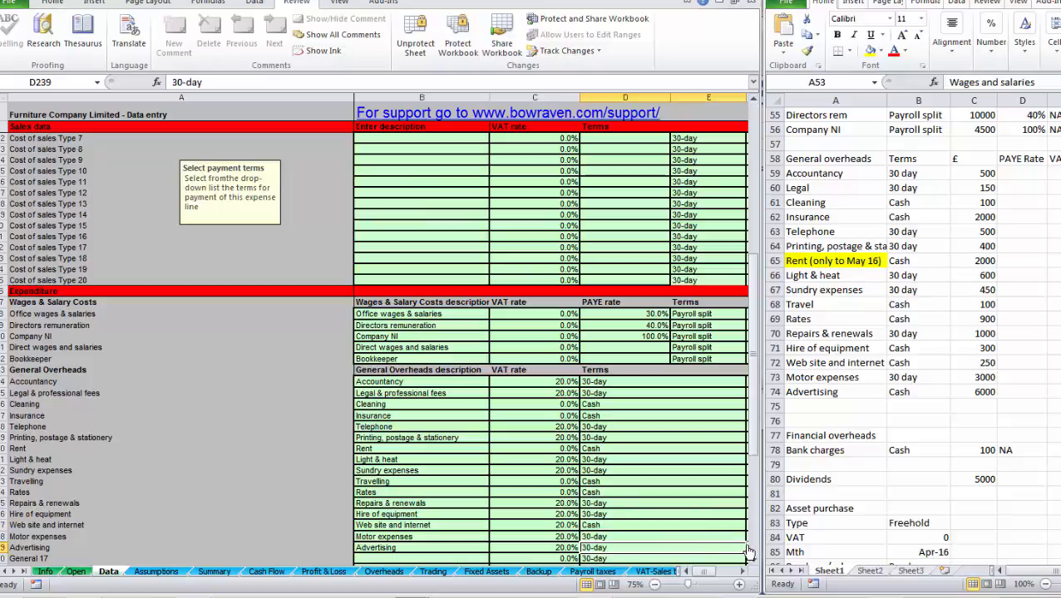
left_click(746, 552)
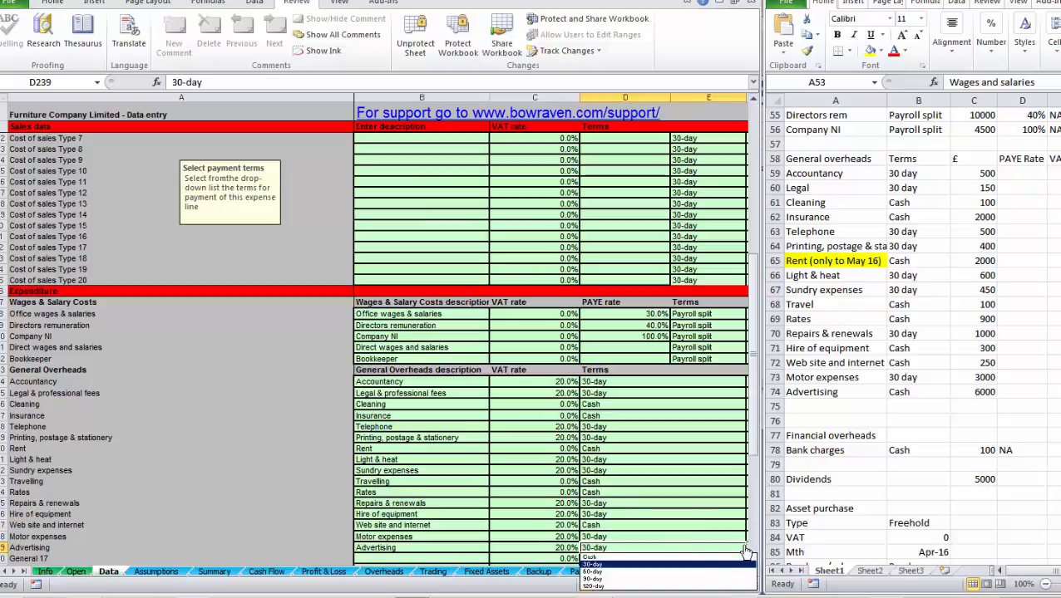
left_click(680, 558)
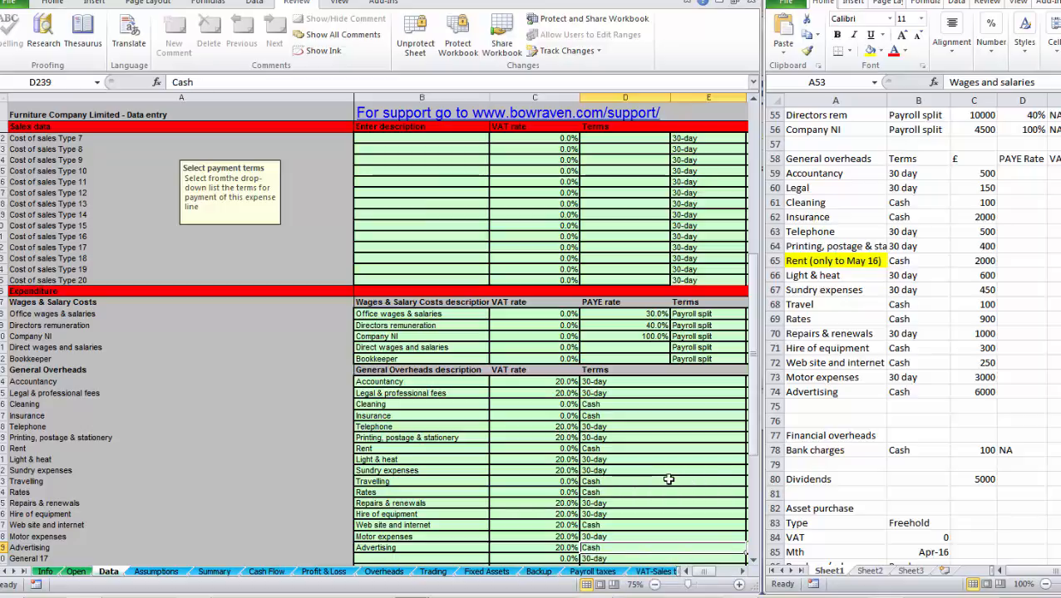
Enter the Jan-16 overhead amounts of 500 for accountancy, 150 for legal & professional fees and 100 for cleaning.
key("Right")
key("Right")
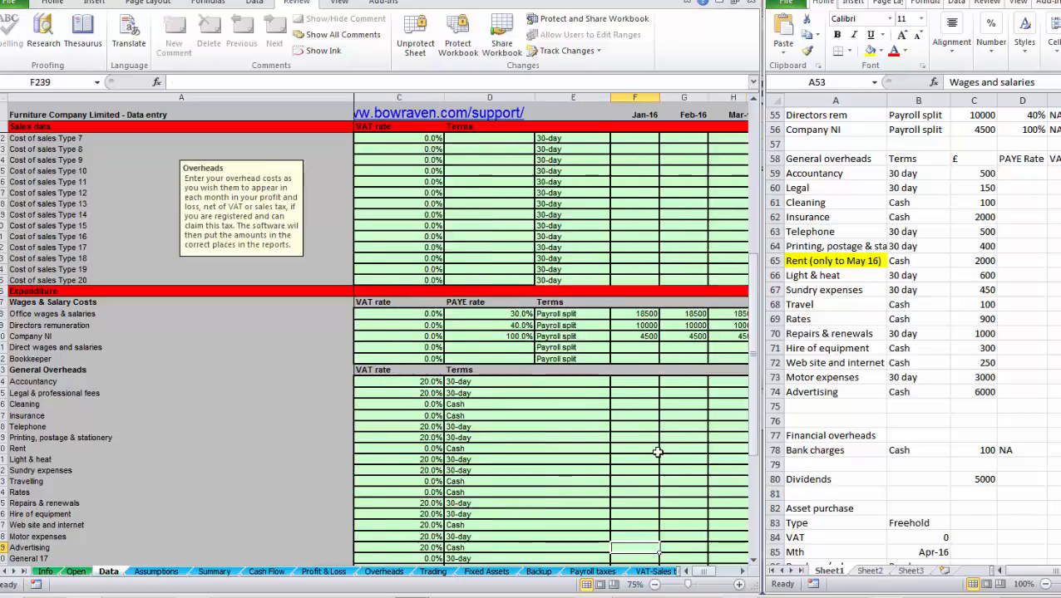
left_click(627, 382)
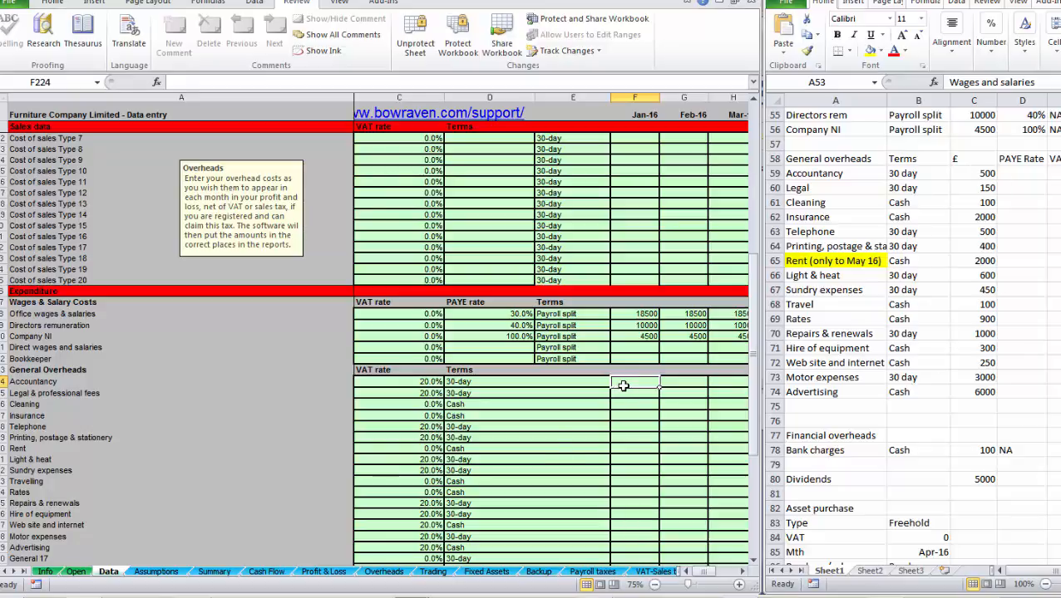
type("500")
key("Return")
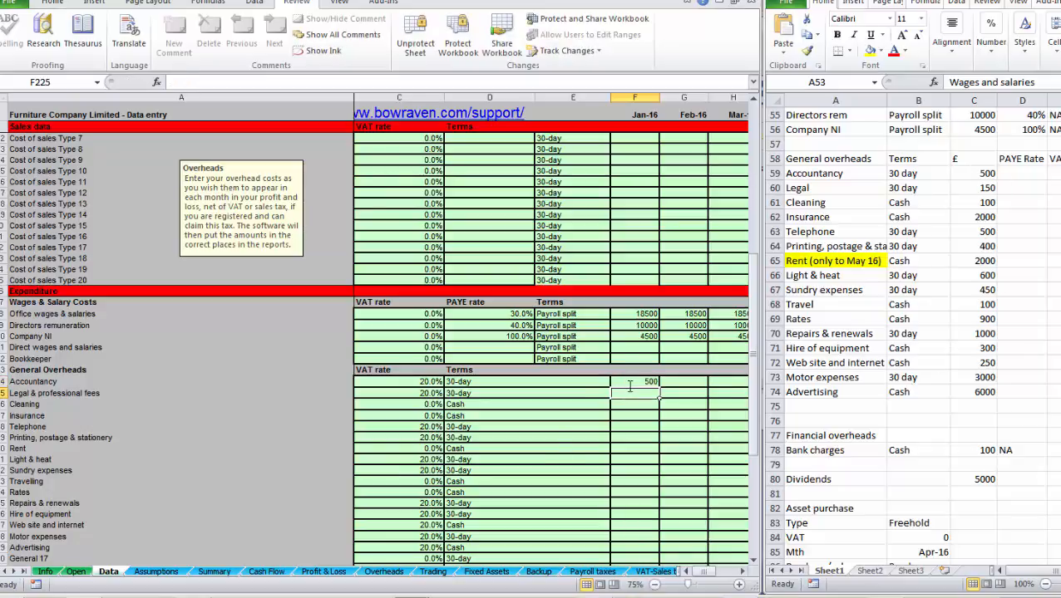
type("150")
key("Return")
type("100")
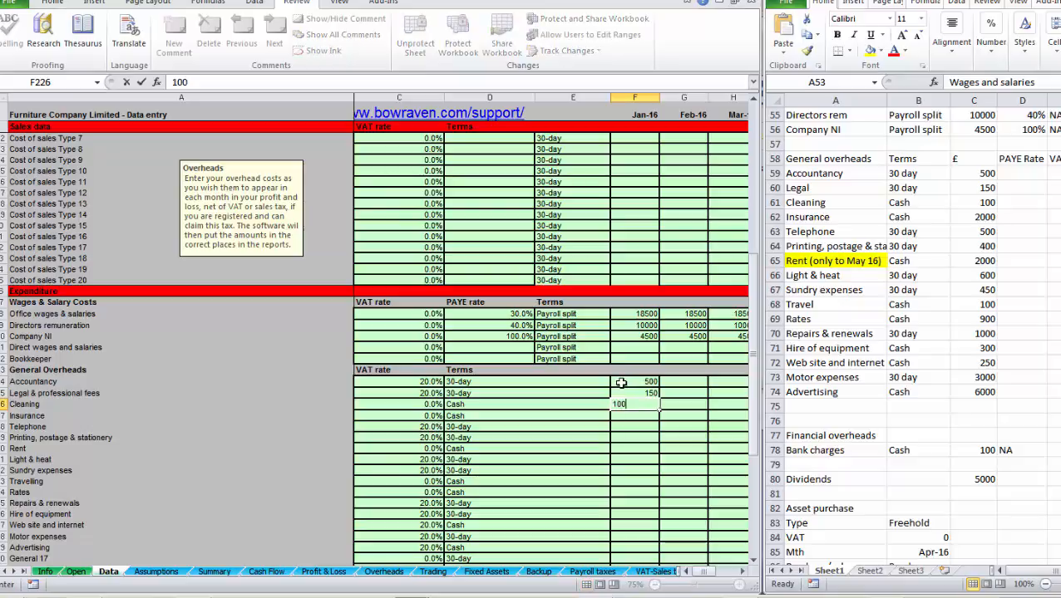
key("Return")
Enter the Jan-16 amounts of 2000 for insurance, 500 for telephone and 400 for printing, postage & stationery.
type("2000")
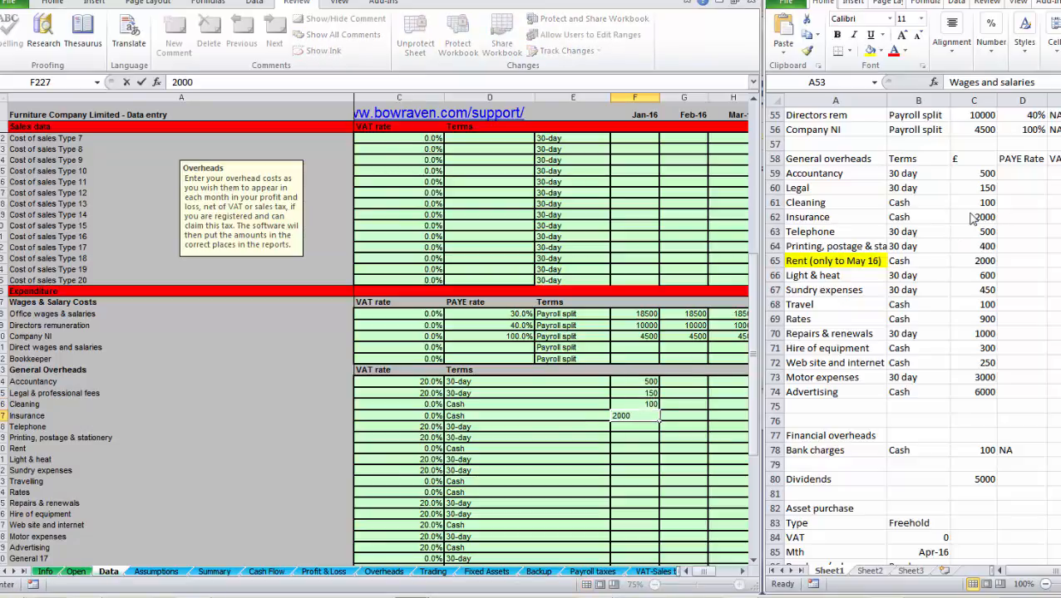
key("Return")
type("500")
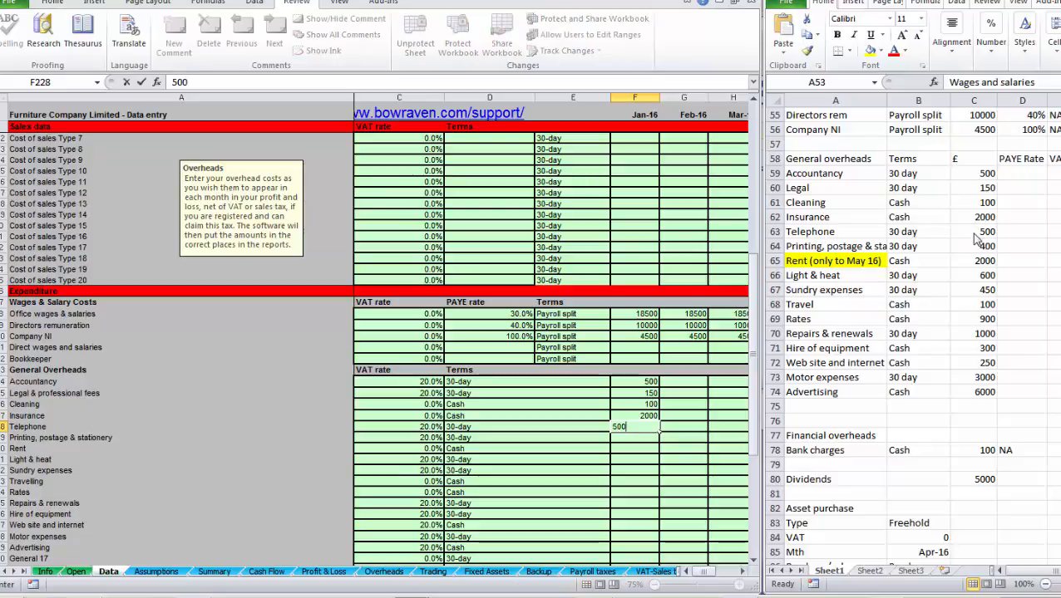
key("Return")
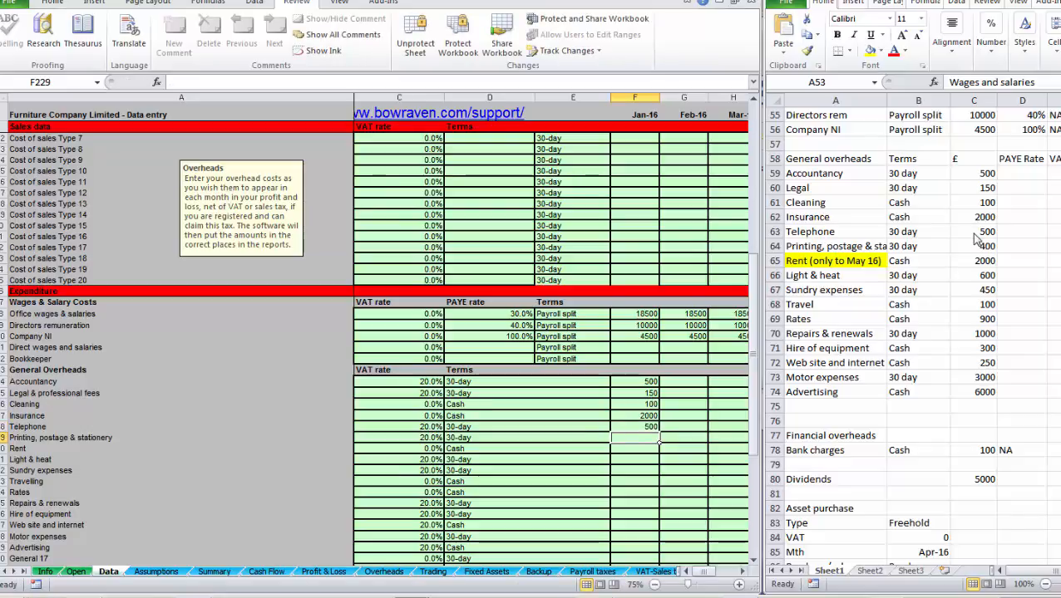
type("400")
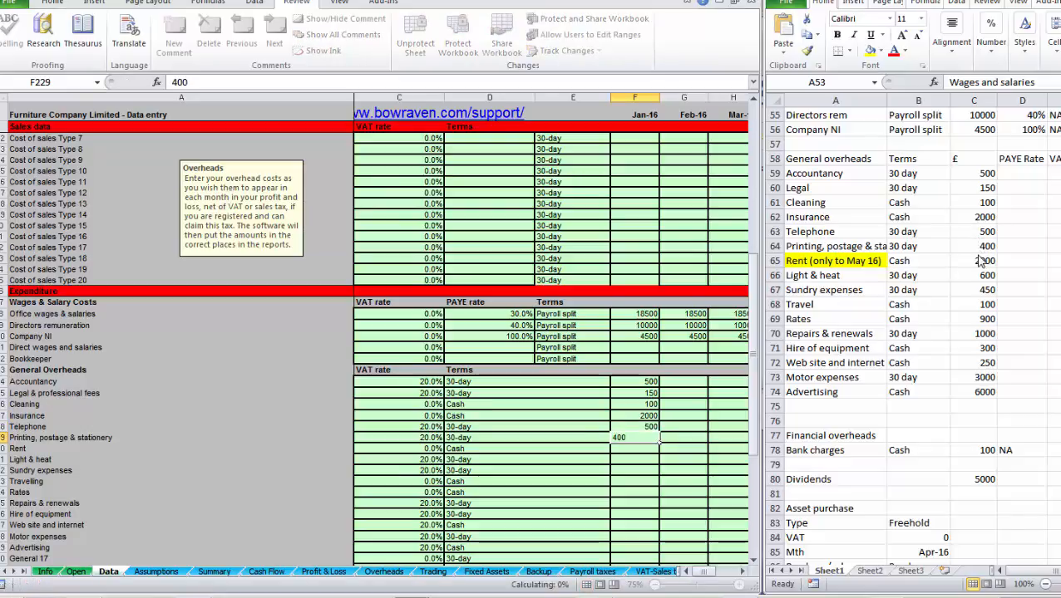
key("Return")
Enter the Jan-16 amounts of 2000 for rent, 600 for light & heat and 450 for sundry expenses.
type("2000")
key("Return")
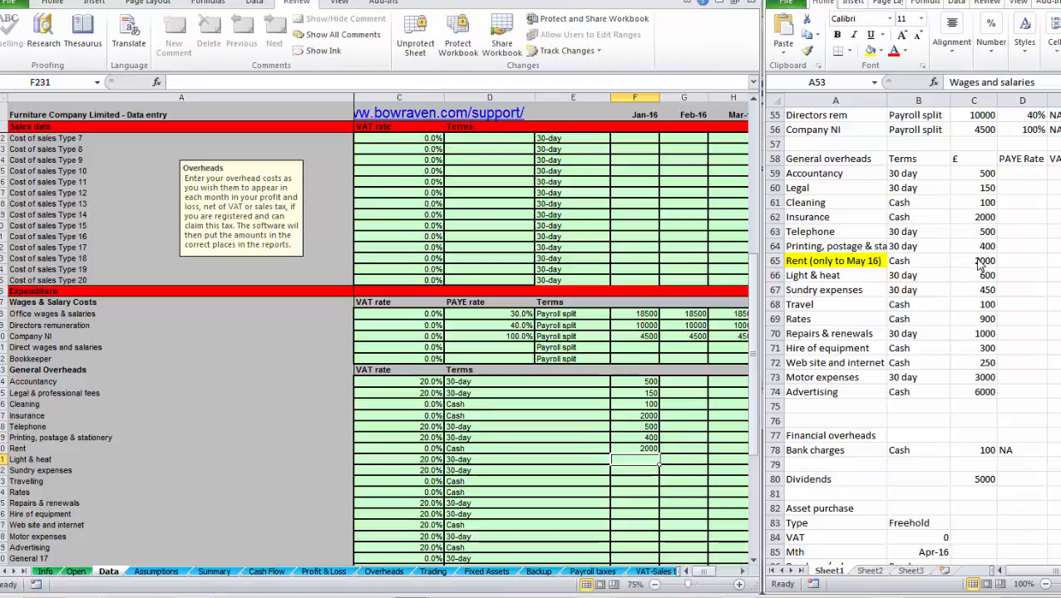
type("600")
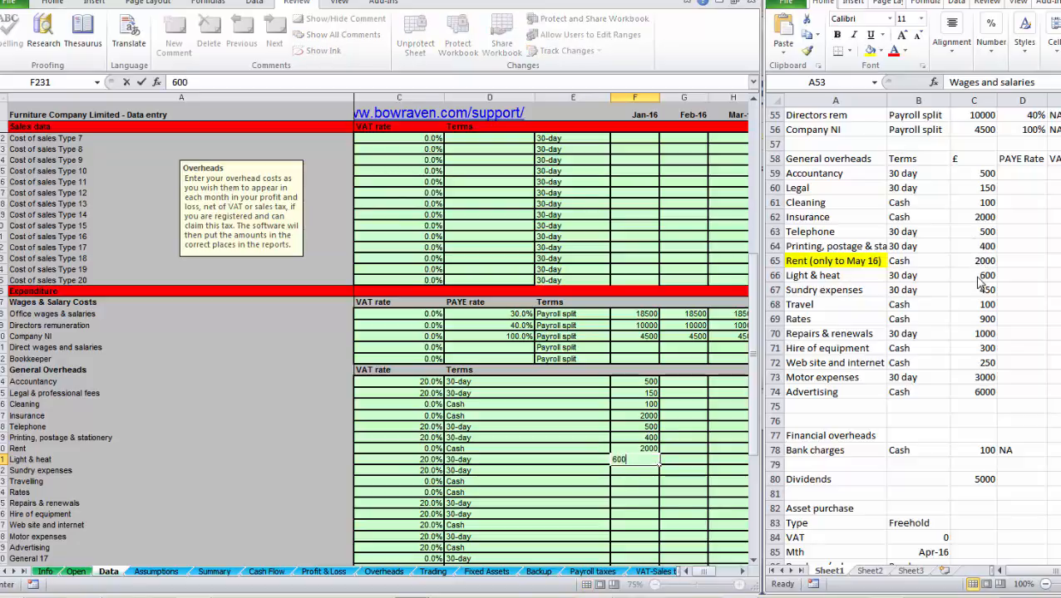
key("Return")
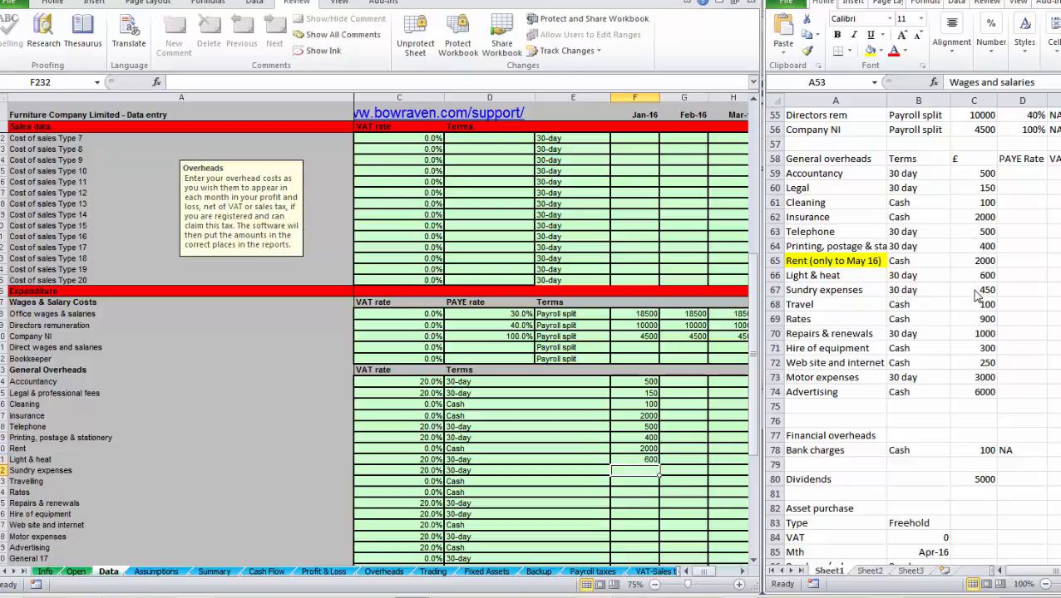
type("450")
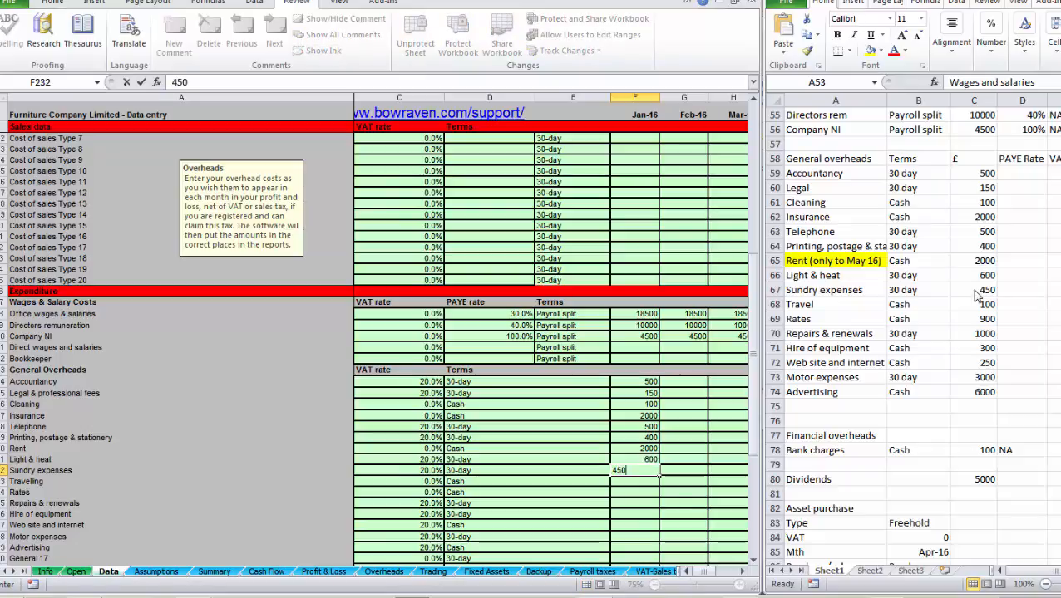
key("Return")
Enter the Jan-16 amounts of 100 for travelling, 900 for rates and 1000 for repairs & renewals.
type("10")
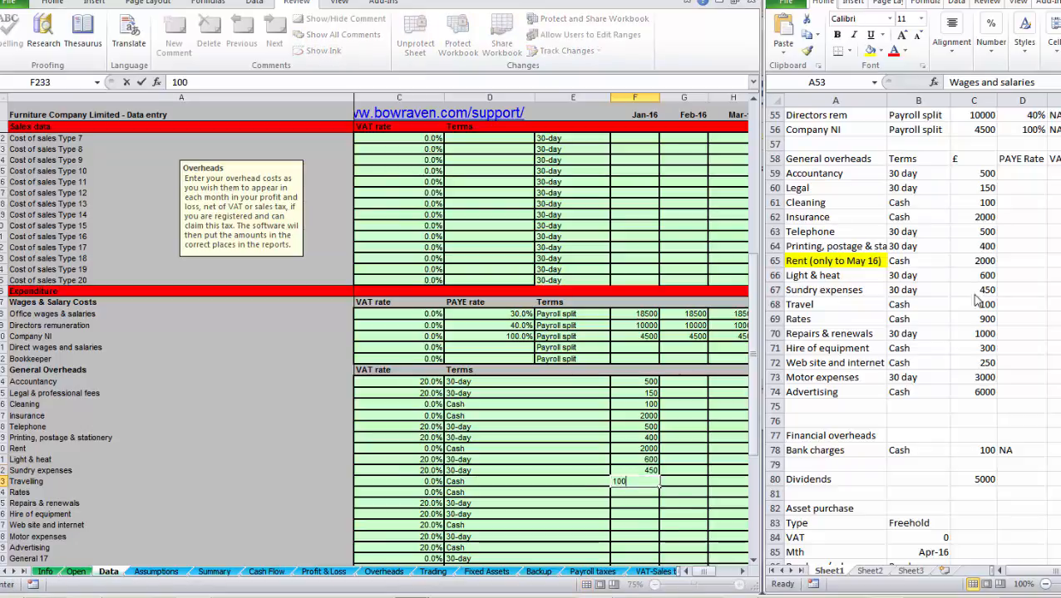
type("0")
key("Return")
type("900")
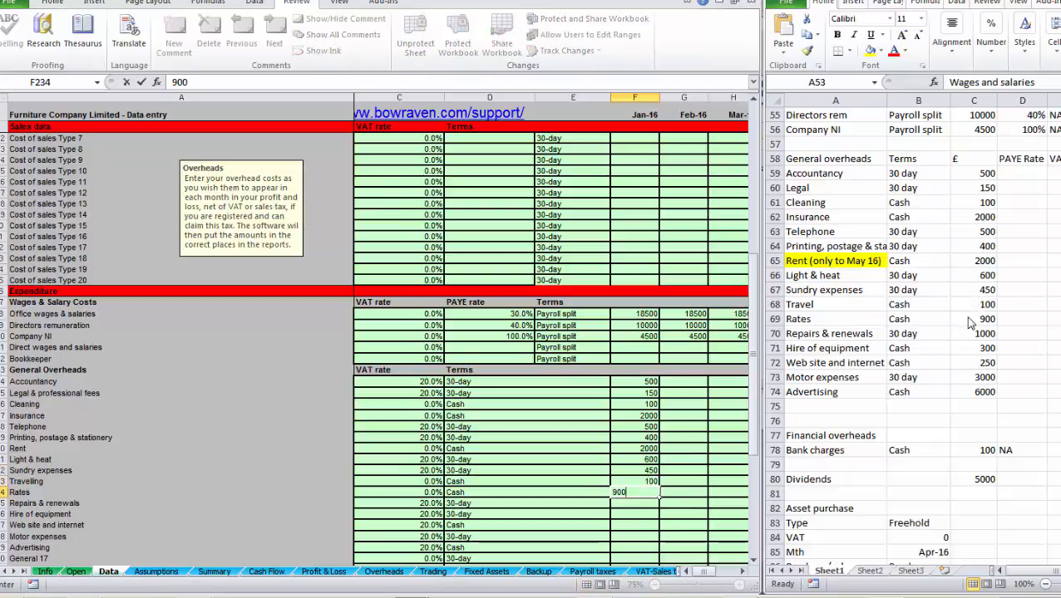
key("Return")
type("1000")
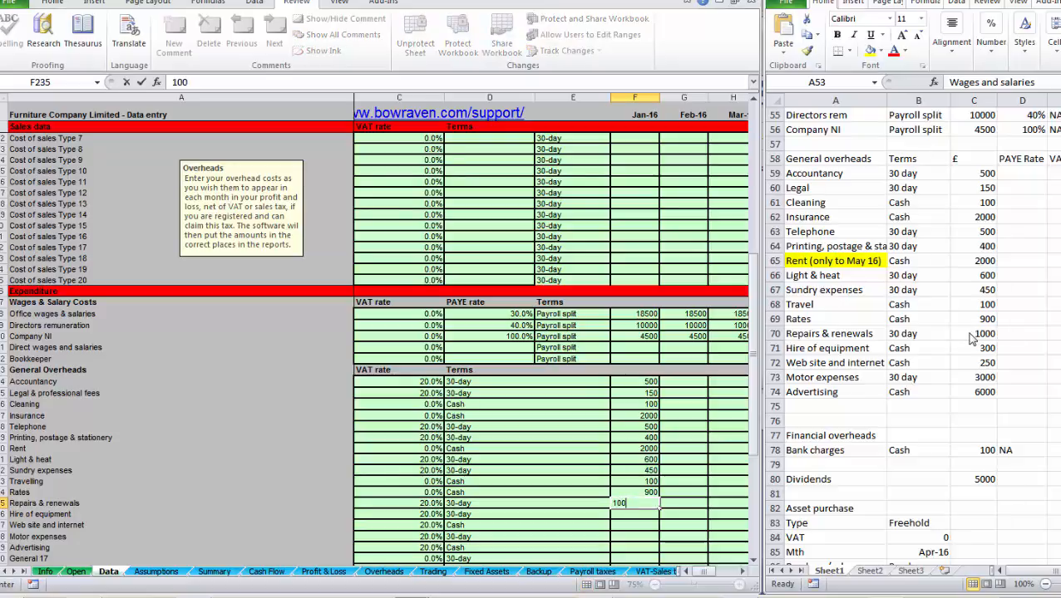
key("Return")
Enter the Jan-16 amounts of 300 for hire of equipment and 250 for web site and internet.
type("300")
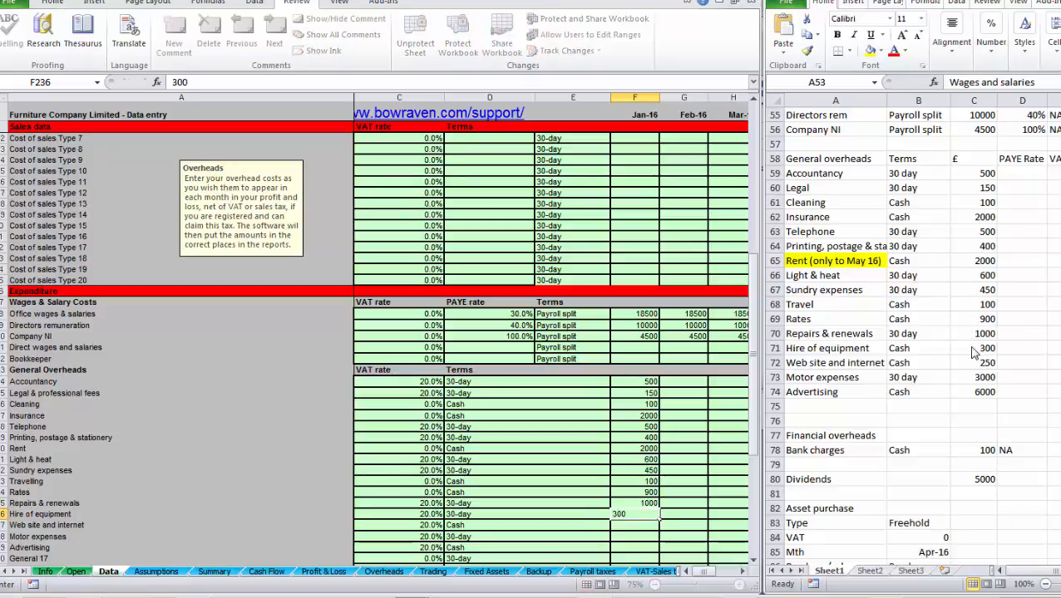
key("Return")
type("250")
key("Return")
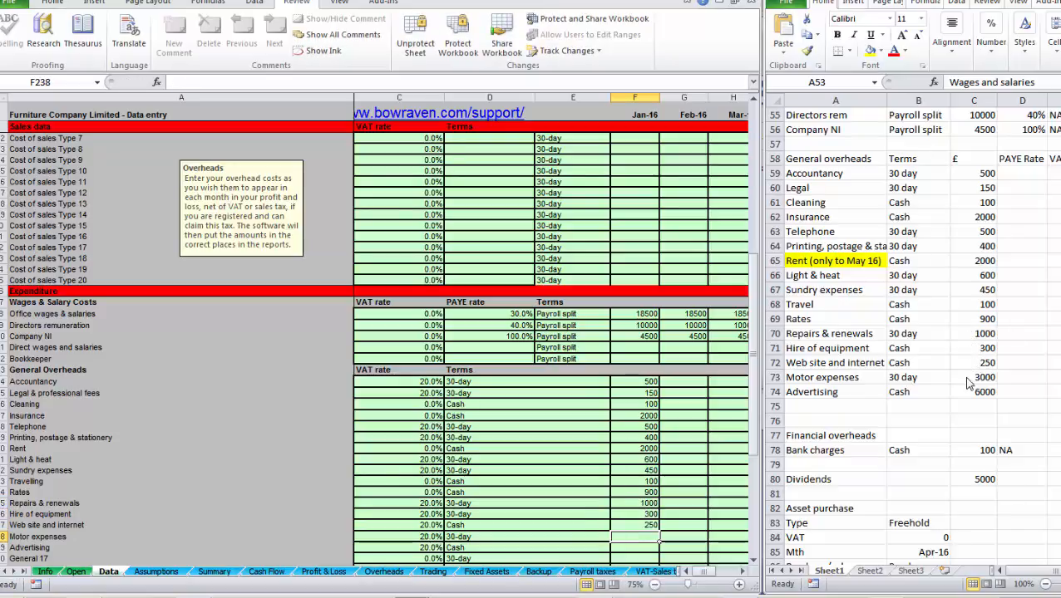
Enter the Jan-16 amounts of 3000 for motor expenses and 6000 for advertising.
type("3000")
key("Return")
type("6")
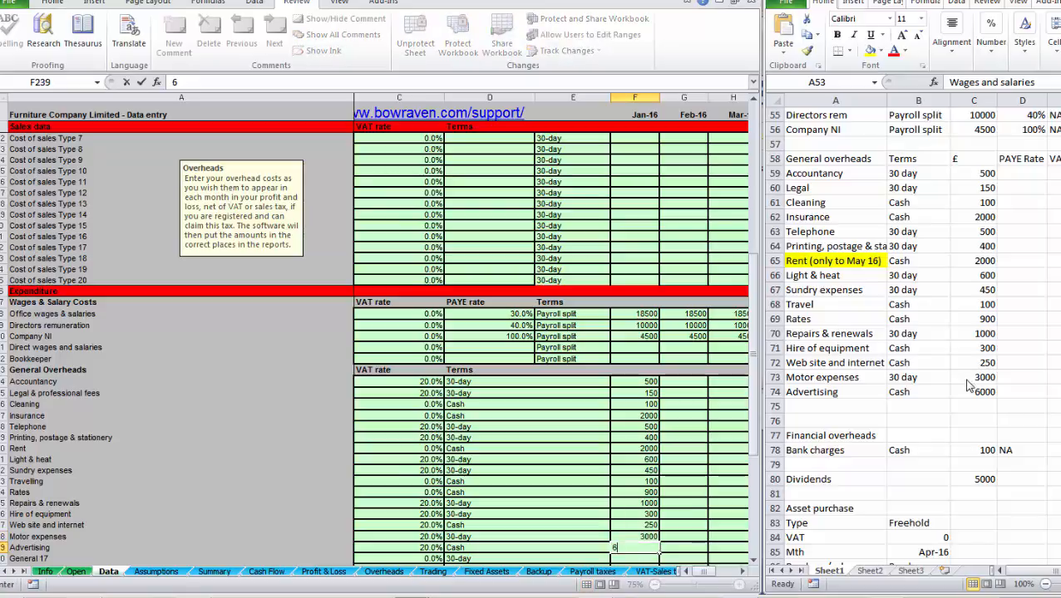
key("Return")
key("Left")
key("Left")
key("Left")
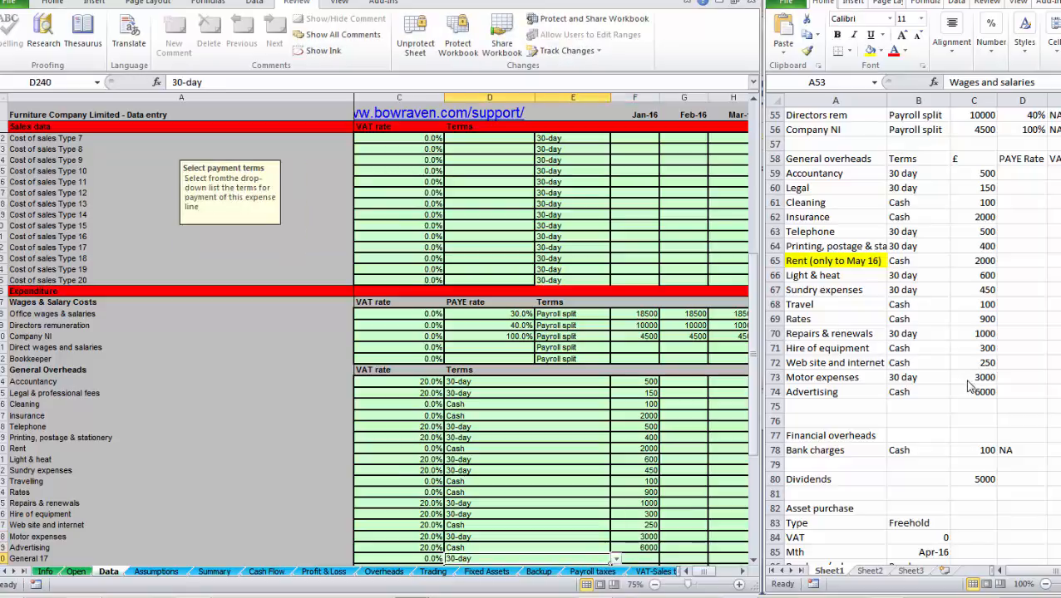
key("Up")
key("Right")
key("Right")
key("Right")
key("Right")
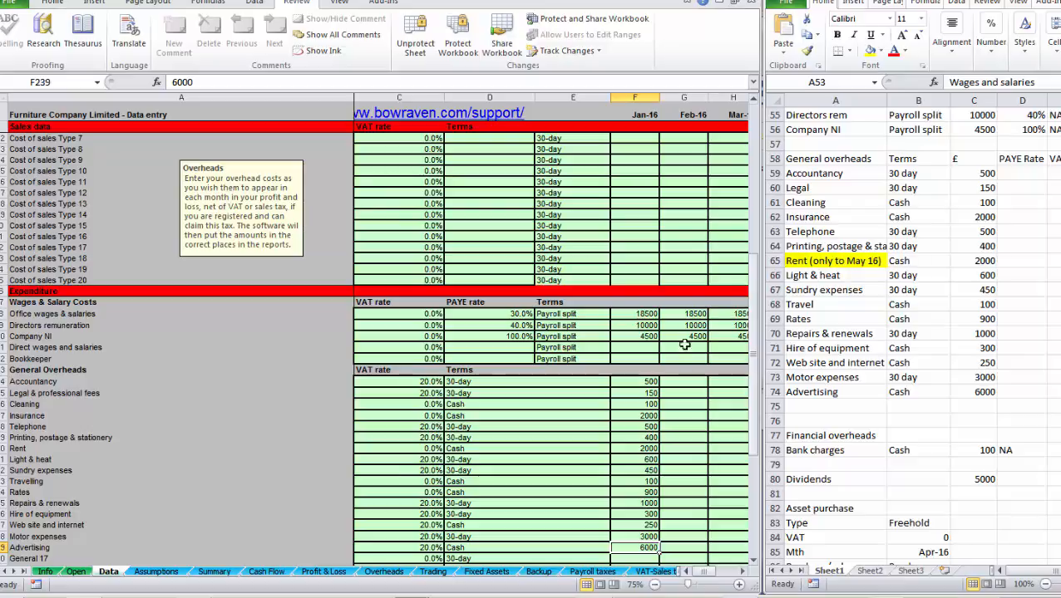
Fill the Jan-16 general overhead amounts across the following months and clear the rent from Jun-16 to Dec-16.
left_click_drag(642, 382, 661, 540)
left_click_drag(655, 448, 679, 450)
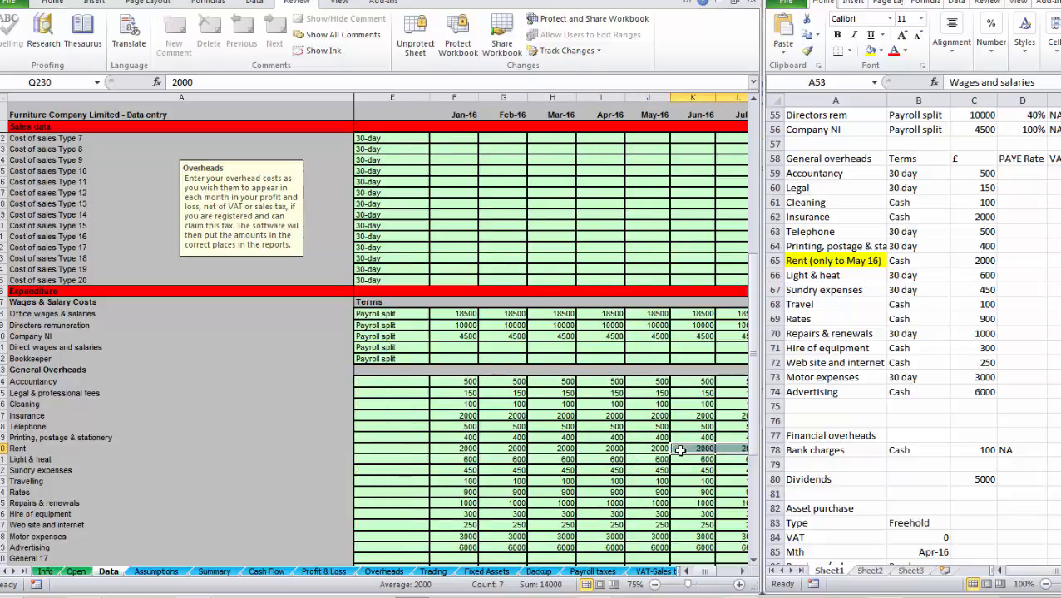
key("Delete")
key("Left")
key("Left")
key("Left")
key("Left")
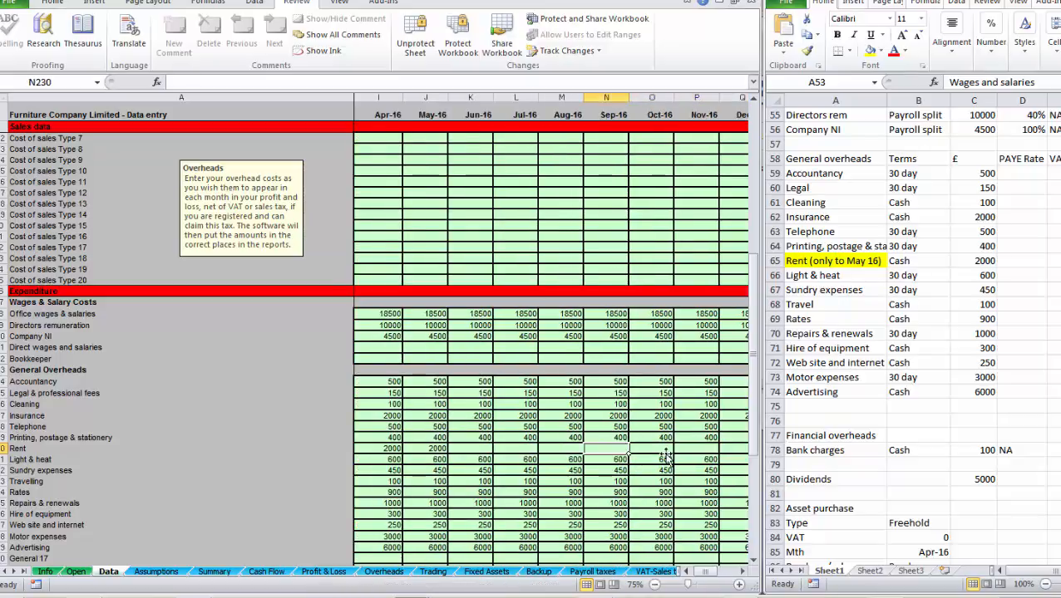
key("Home")
Enter 100 for Jan-16 bank charges under financial overheads and fill it across the following months.
scroll(884, 352, "down", 2)
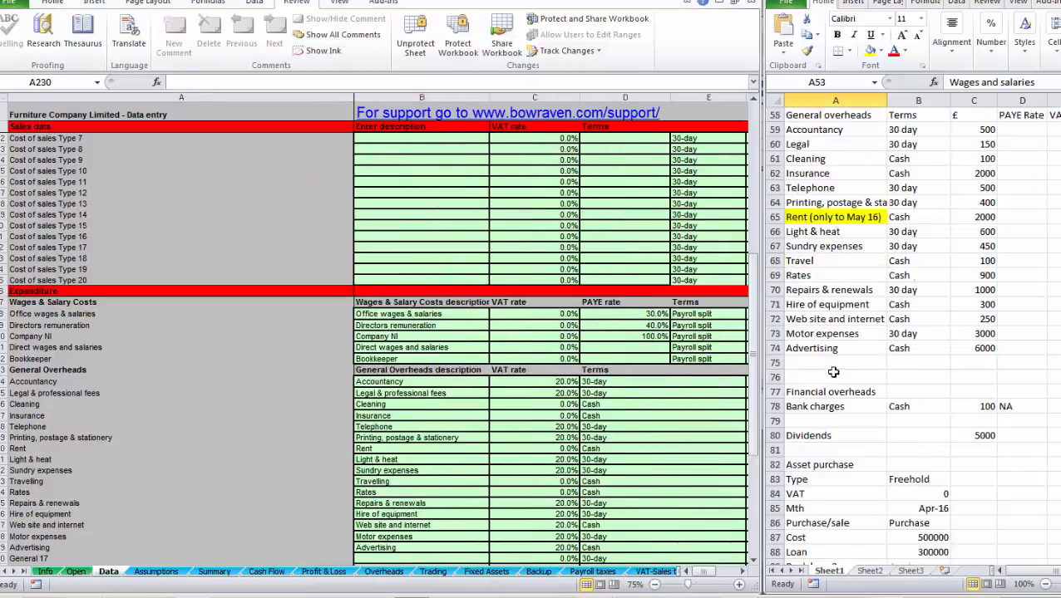
left_click(912, 363)
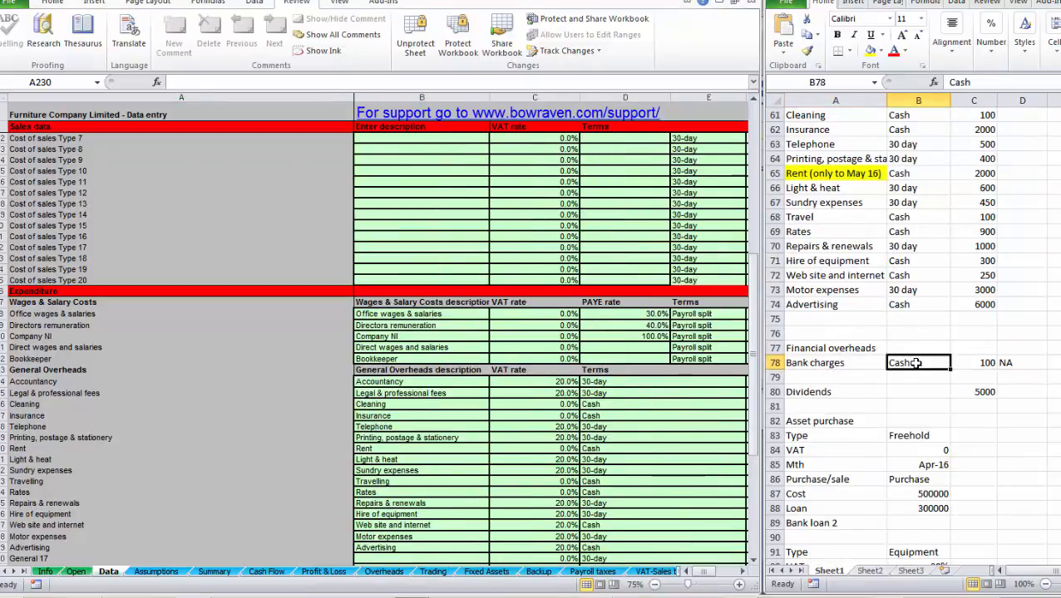
left_click(379, 449)
scroll(379, 449, "down", 7)
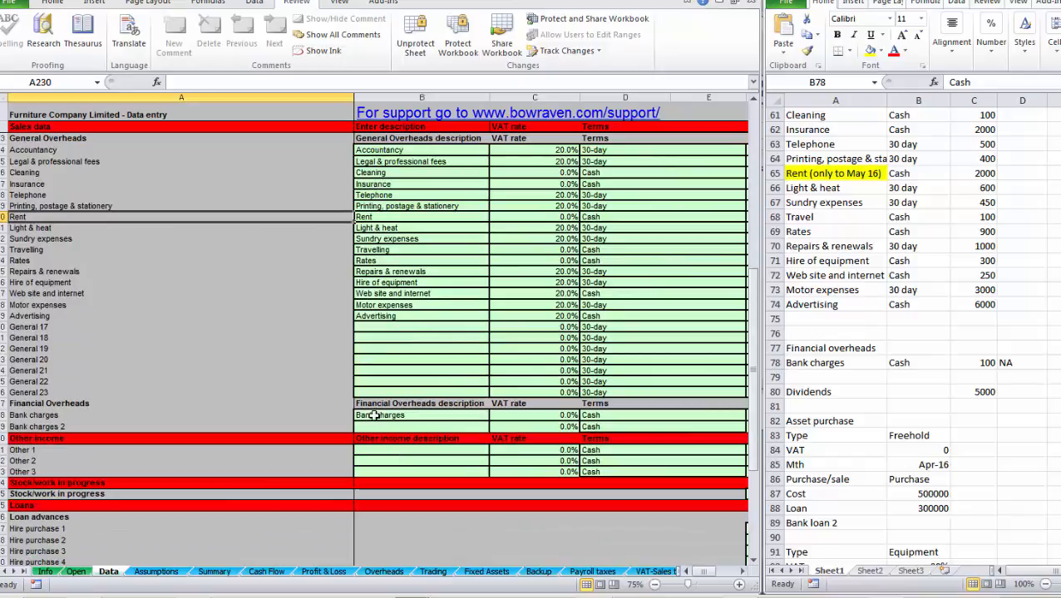
left_click(537, 414)
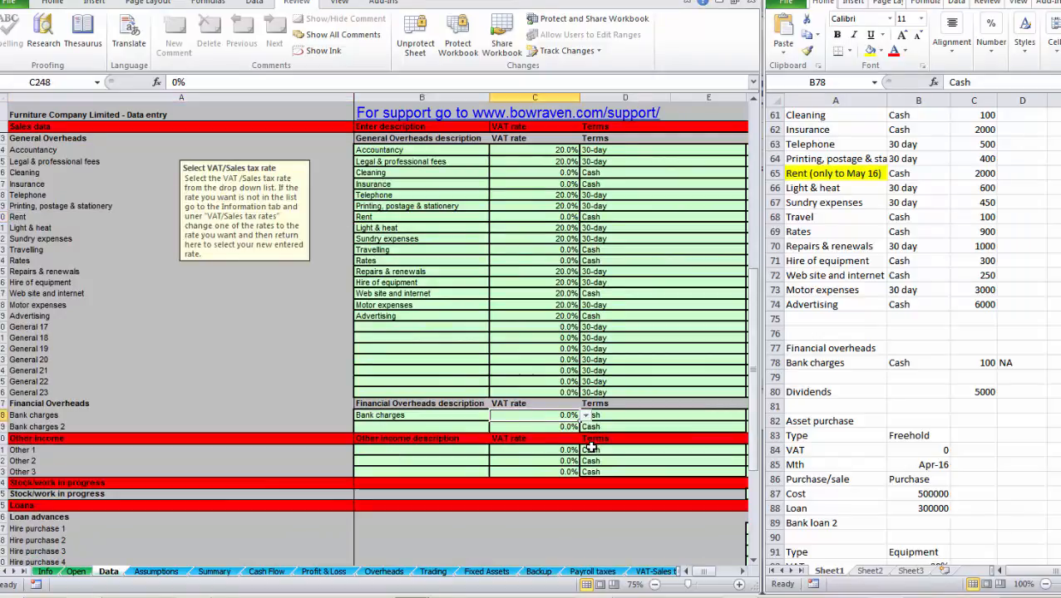
key("Tab")
key("Right")
key("Right")
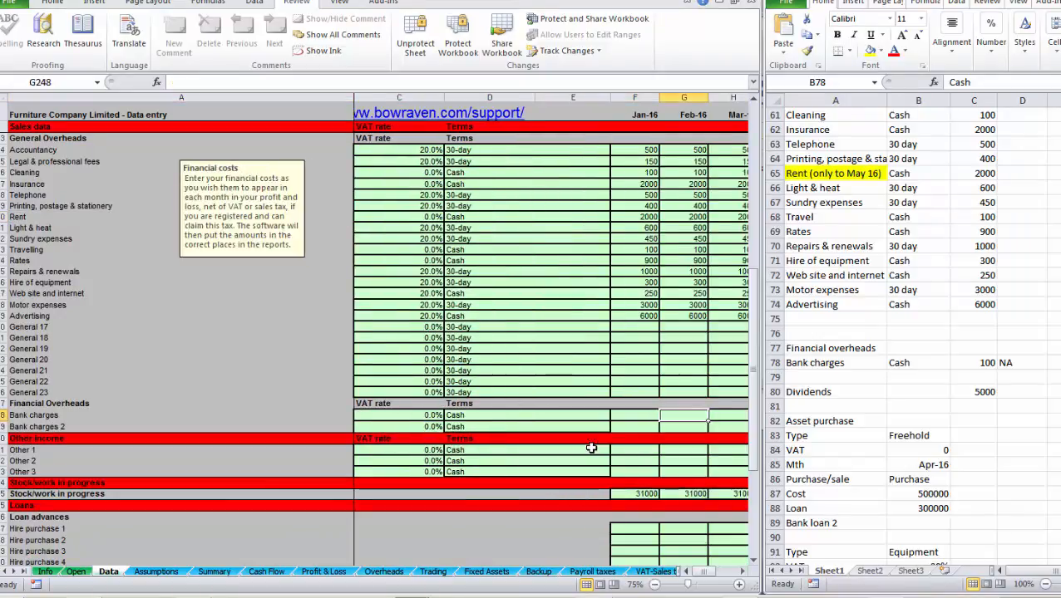
key("Left")
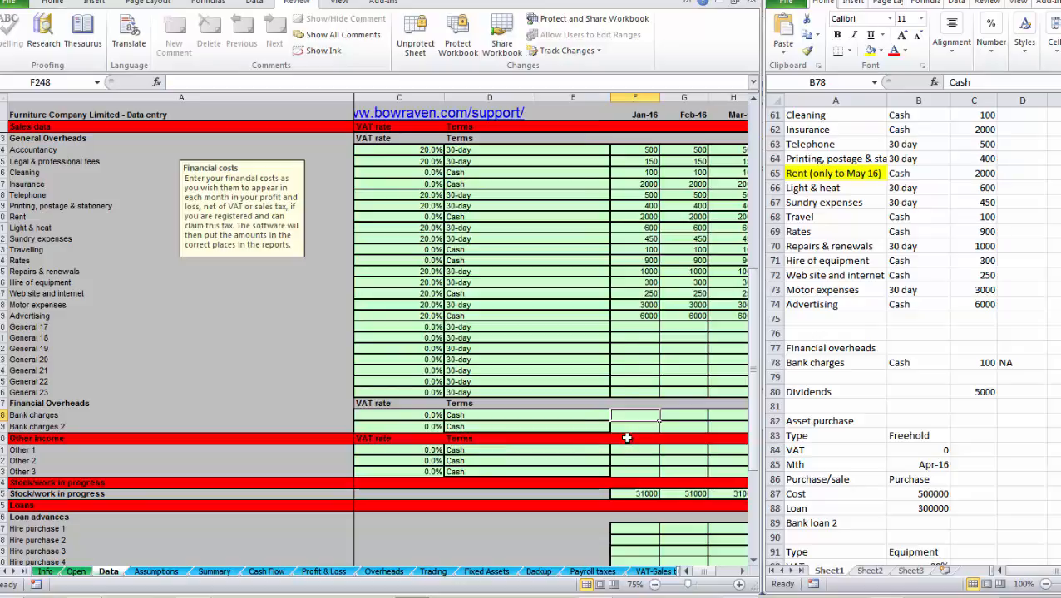
type("100")
key("ctrl+Return")
mouse_move(661, 420)
left_mouse_down()
mouse_move(732, 430)
mouse_move(669, 426)
left_mouse_up()
key("Home")
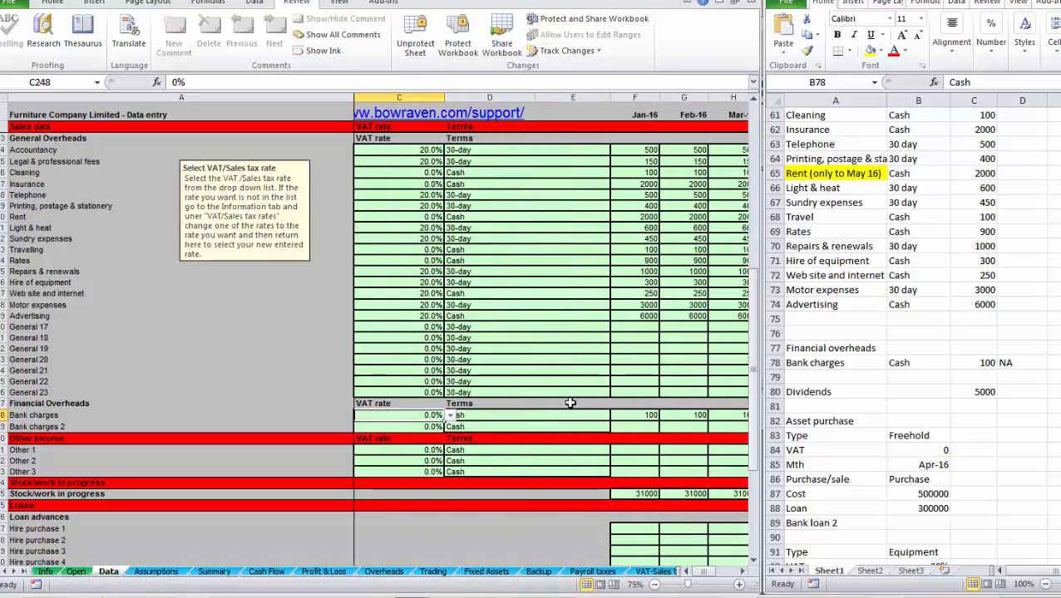
Enter 5000 for Jan-16 dividends under capital and dividends and fill it across the following months.
scroll(570, 404, "down", 5)
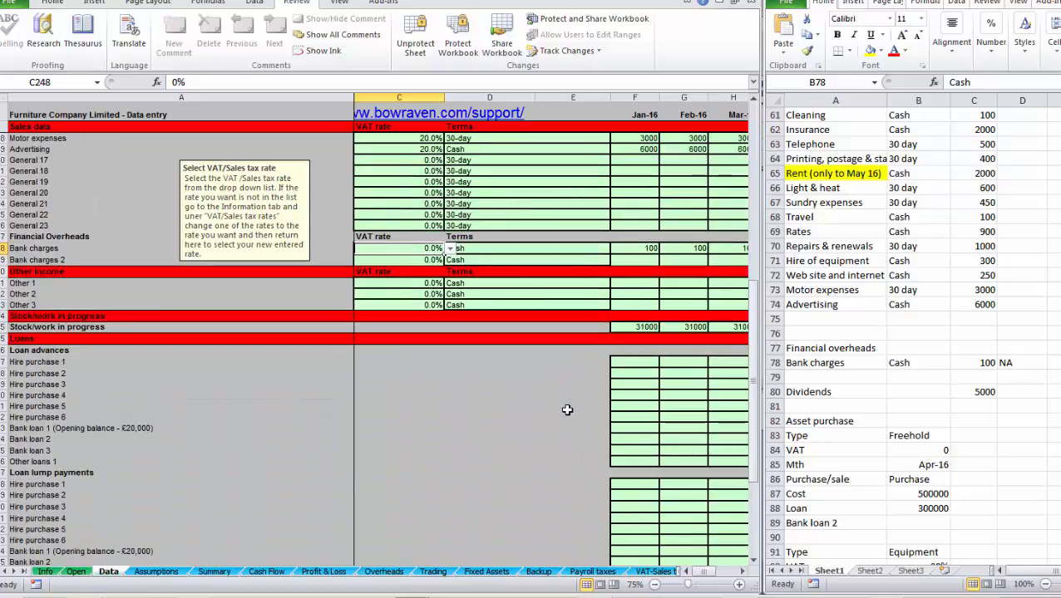
left_click(880, 426)
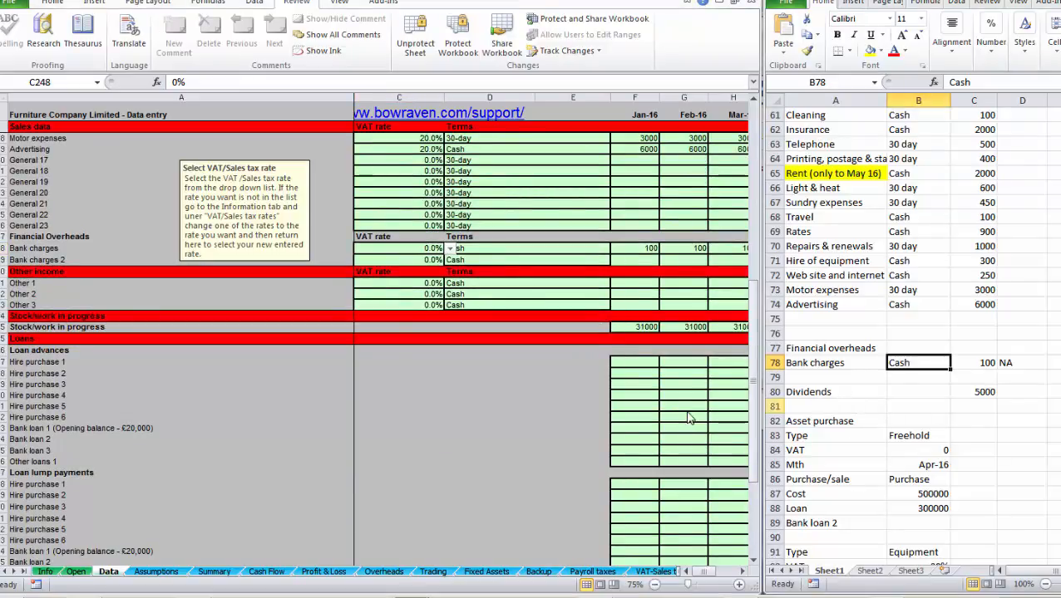
scroll(641, 400, "down", 4)
scroll(642, 402, "up", 2)
left_click(585, 403)
scroll(583, 402, "down", 2)
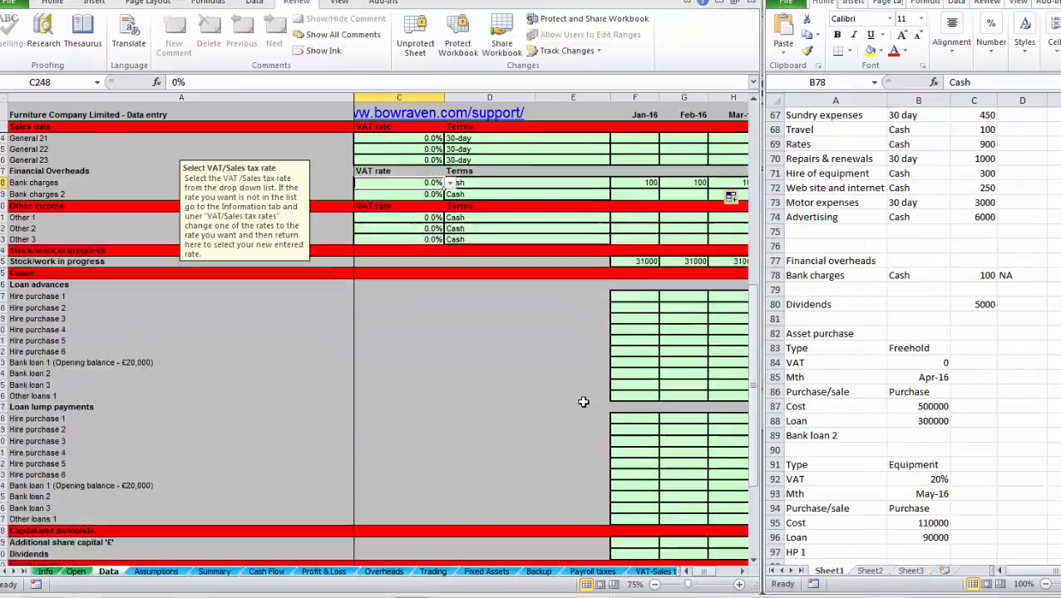
scroll(583, 402, "down", 4)
left_click(624, 419)
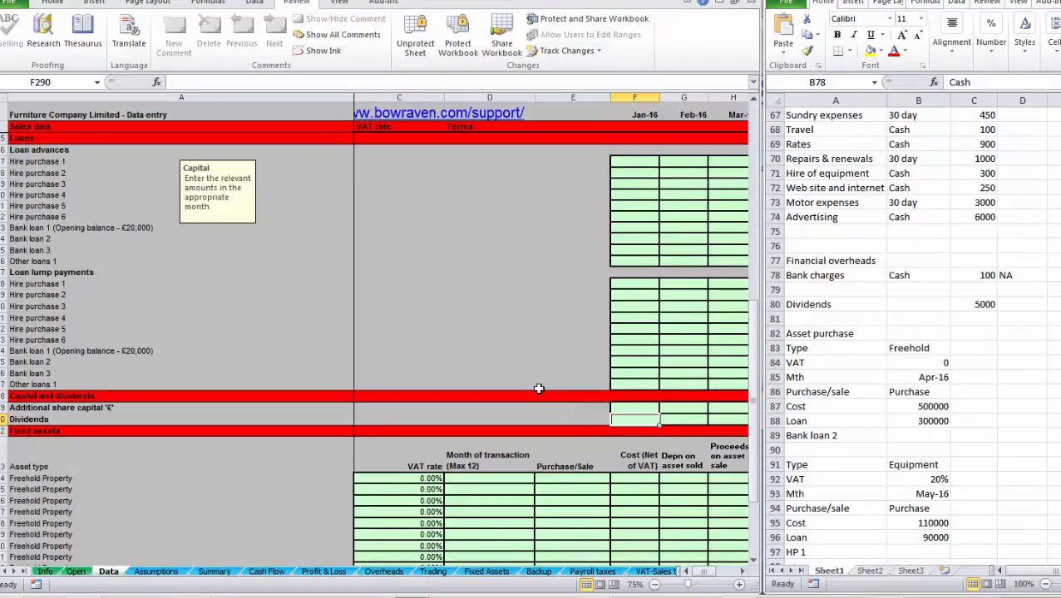
type("5000")
key("Return")
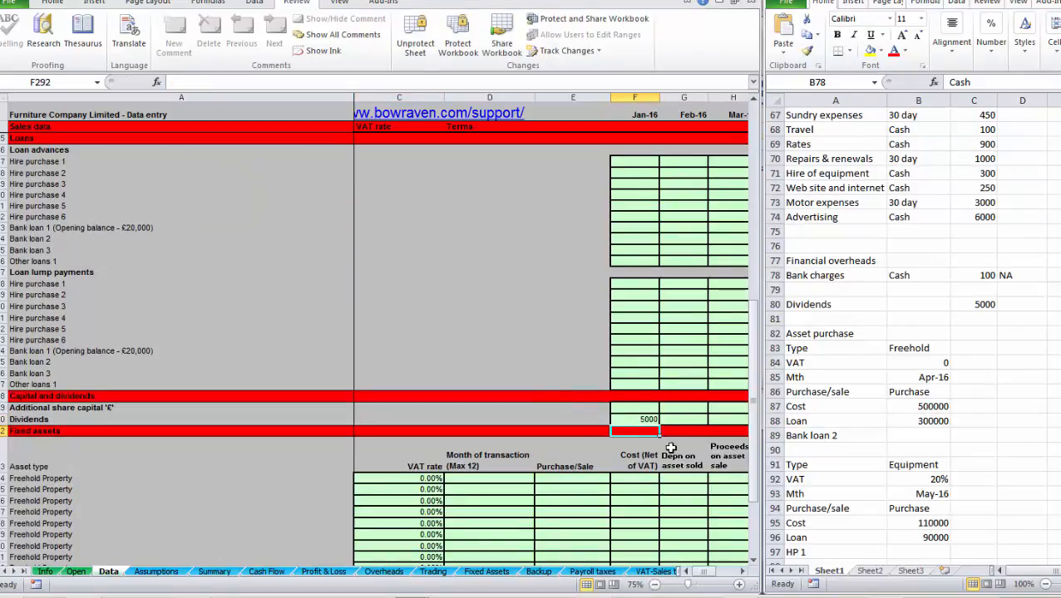
left_click(640, 419)
left_click_drag(660, 425, 537, 419)
key("Home")
Enter a loan advance of 30000 for Bank loan 2 in Apr-16.
left_click(856, 412)
scroll(821, 371, "down", 1)
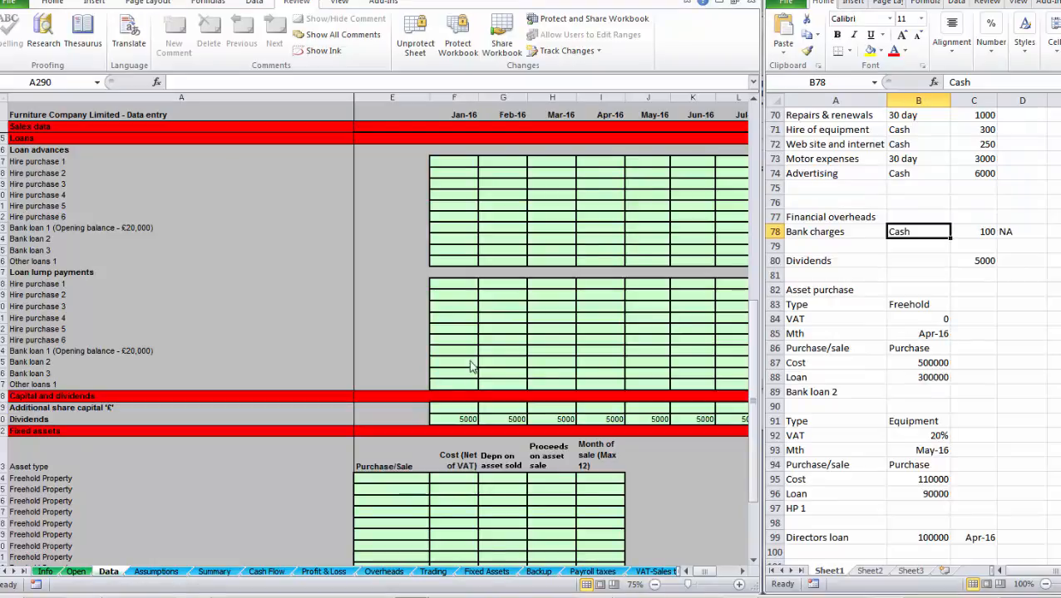
left_click(472, 320)
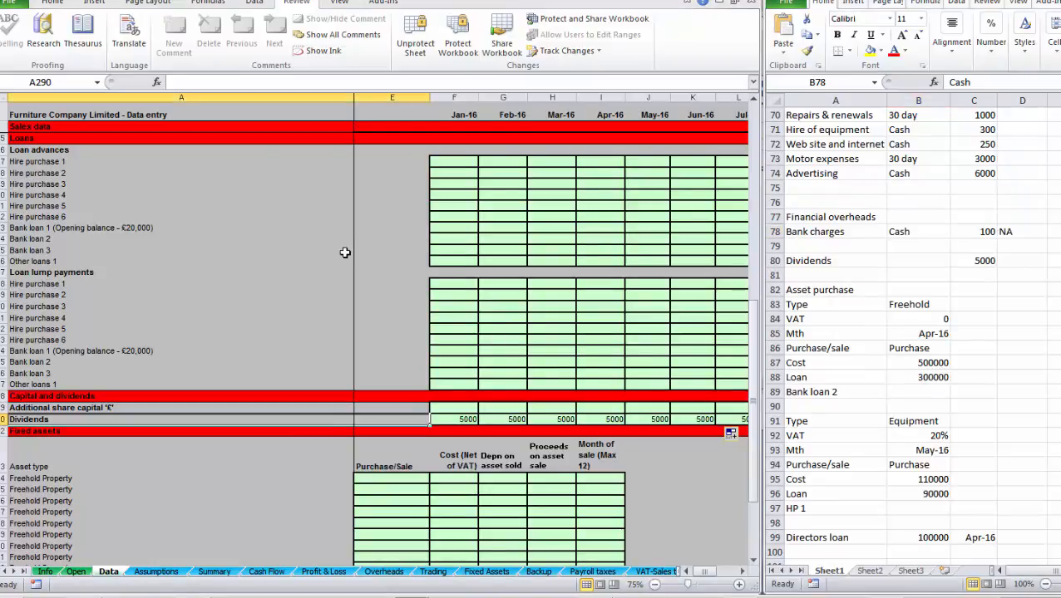
left_click(430, 162)
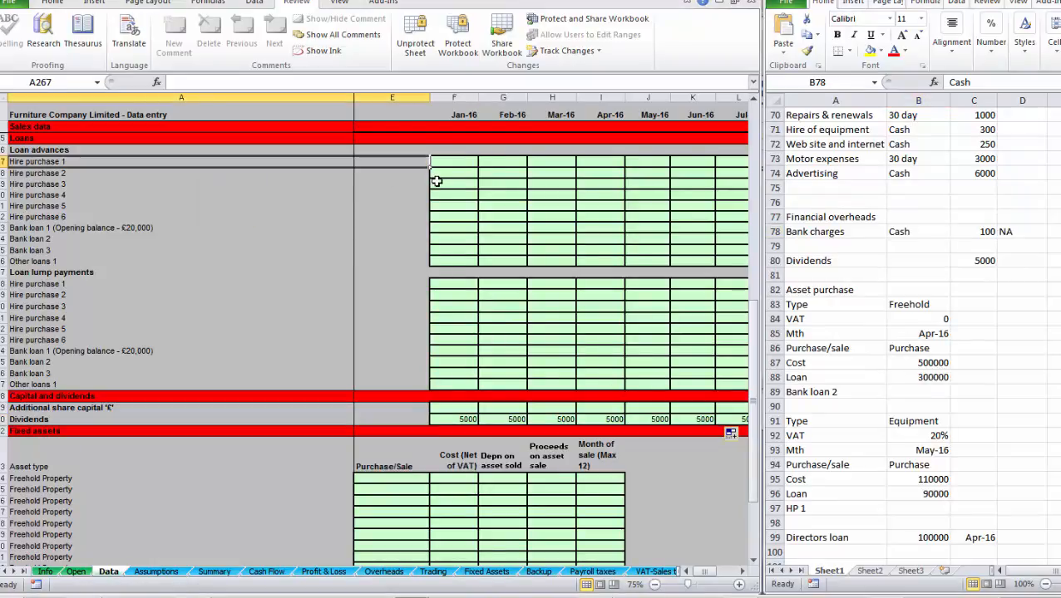
key("Right")
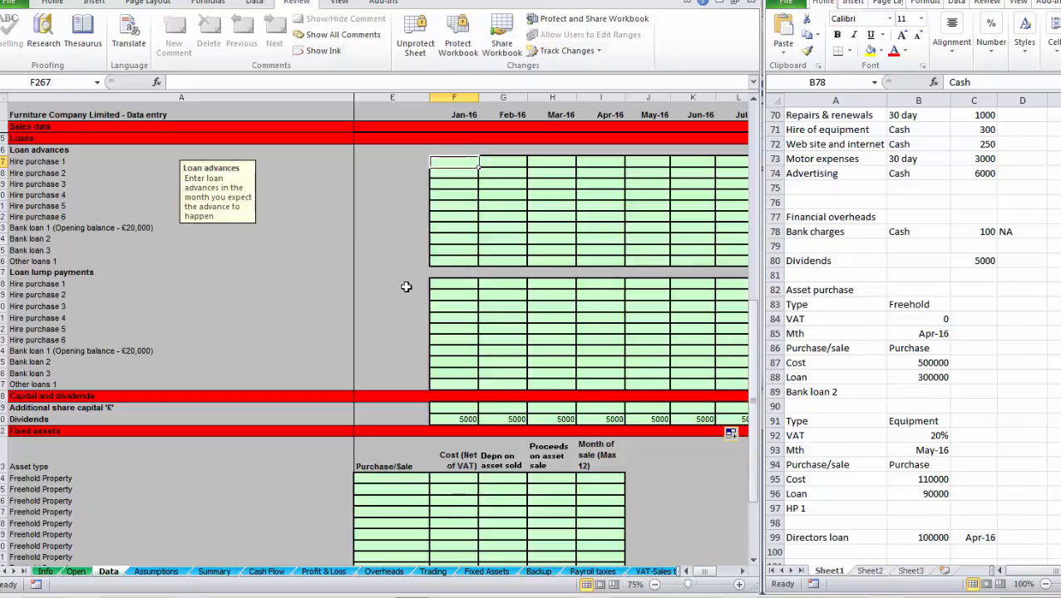
key("Down")
key("Down")
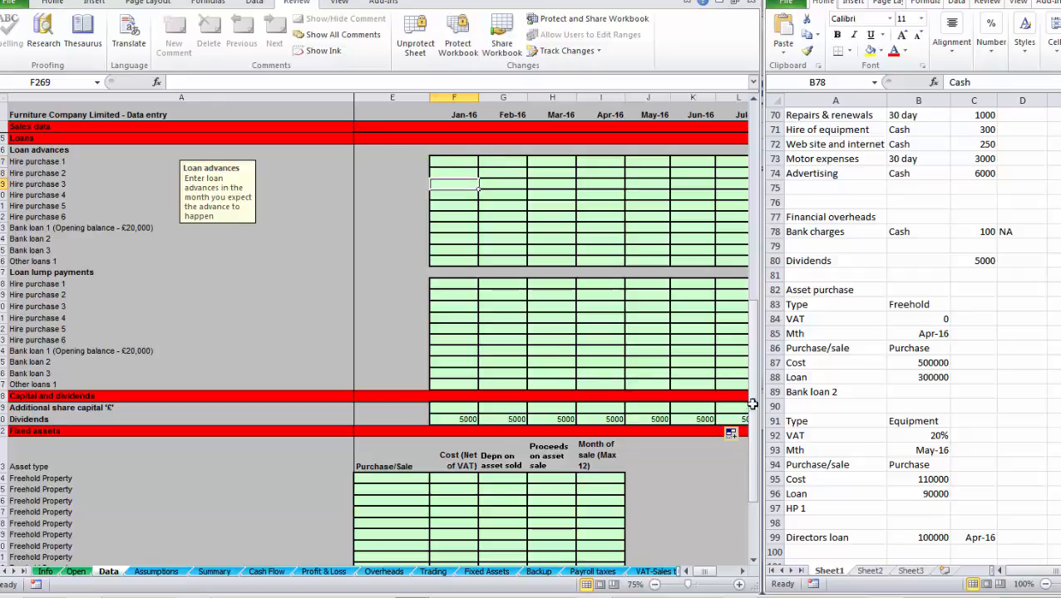
key("Down")
key("Down")
key("Down")
key("Down")
key("Down")
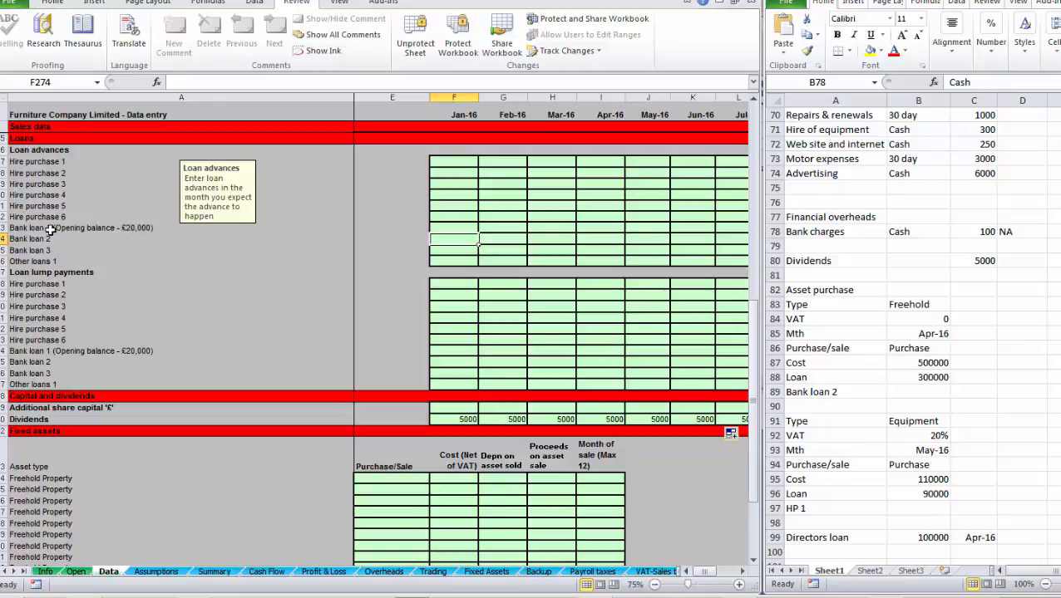
key("Right")
key("Right")
key("Right")
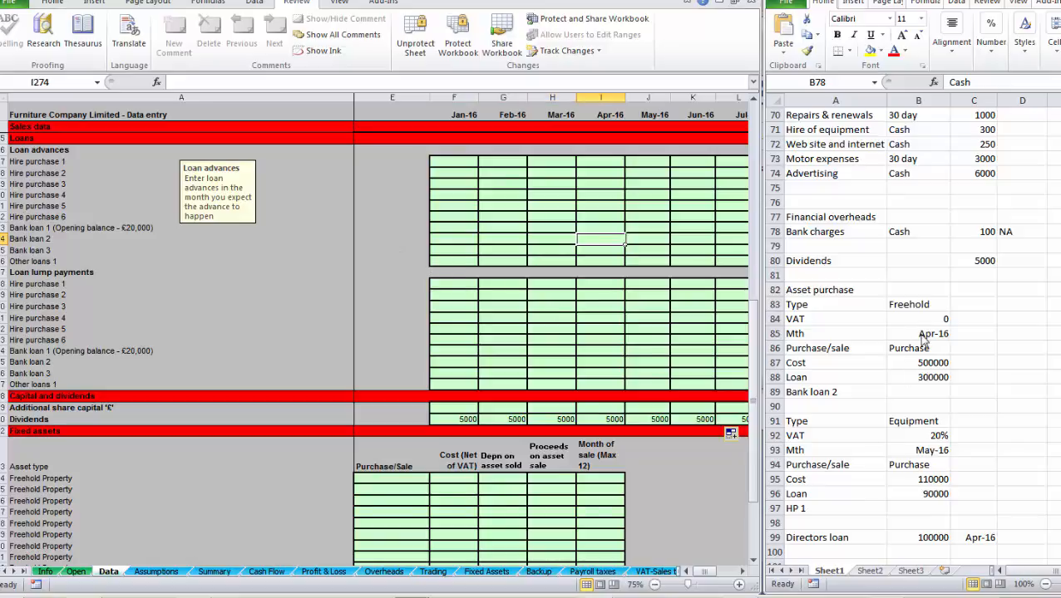
type("30")
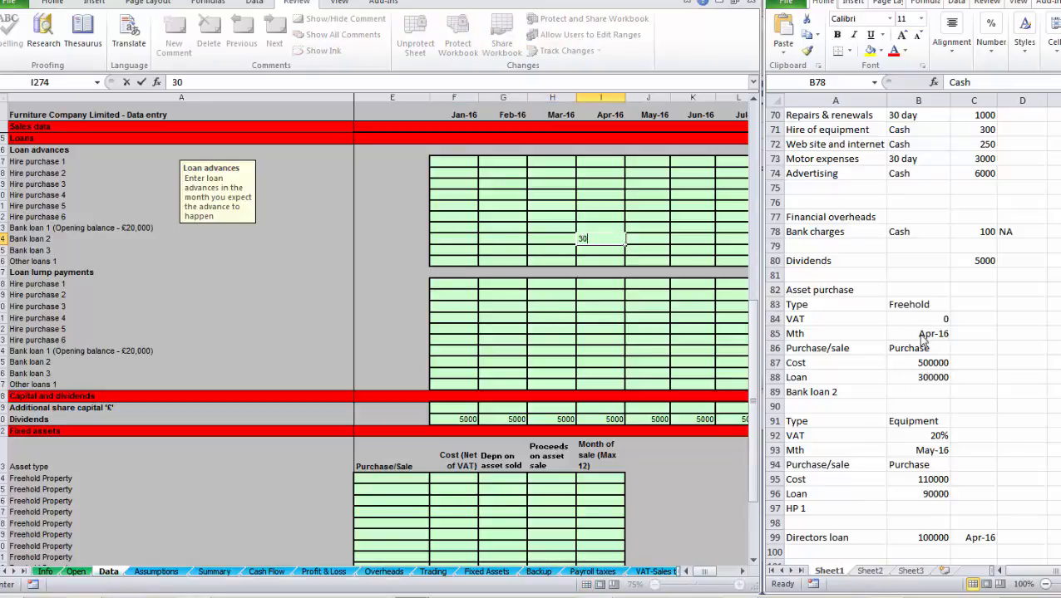
type("000")
key("Return")
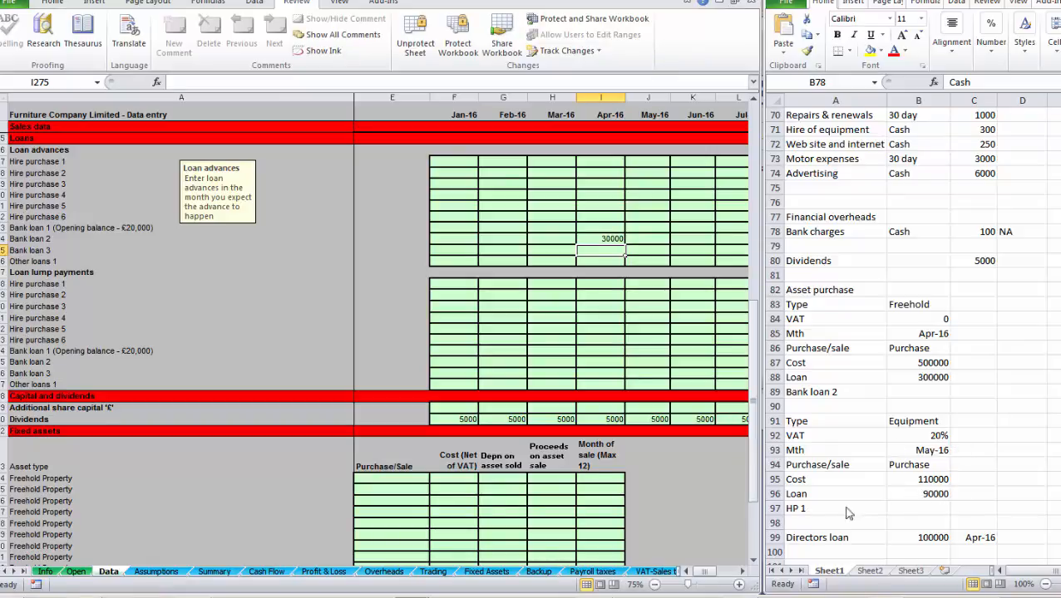
Enter a loan advance of 90000 for Hire purchase 1 in May-16.
key("Up")
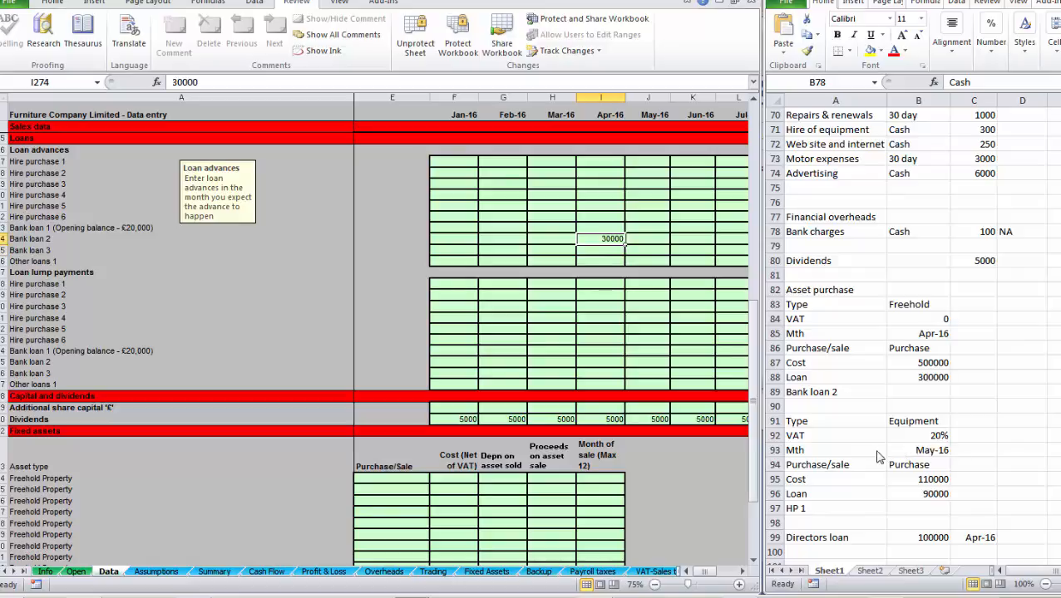
key("Up")
key("Up")
key("Up")
key("Up")
key("Up")
key("Up")
key("Up")
key("Right")
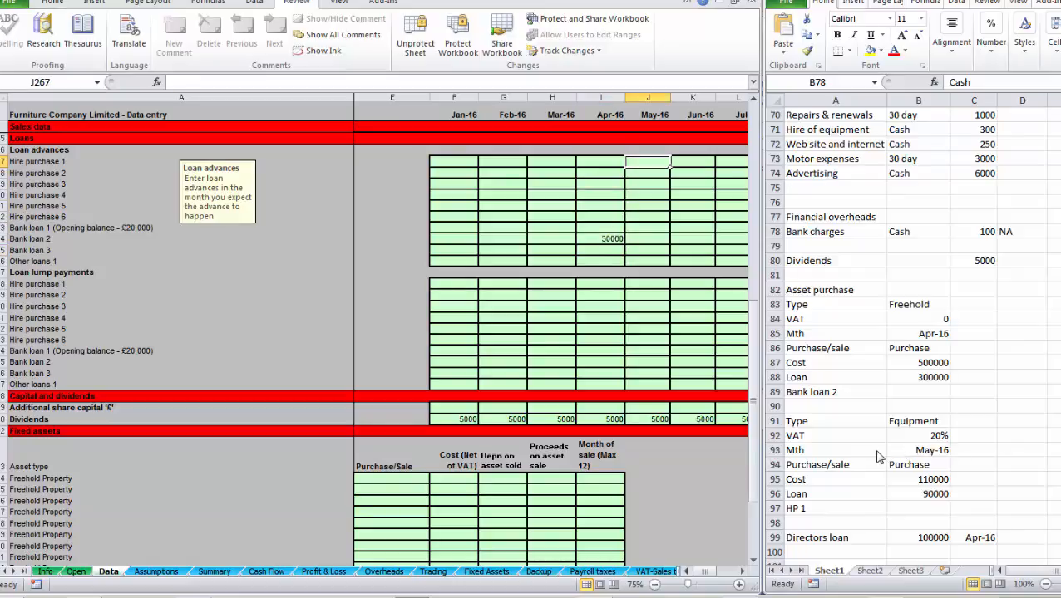
type("90")
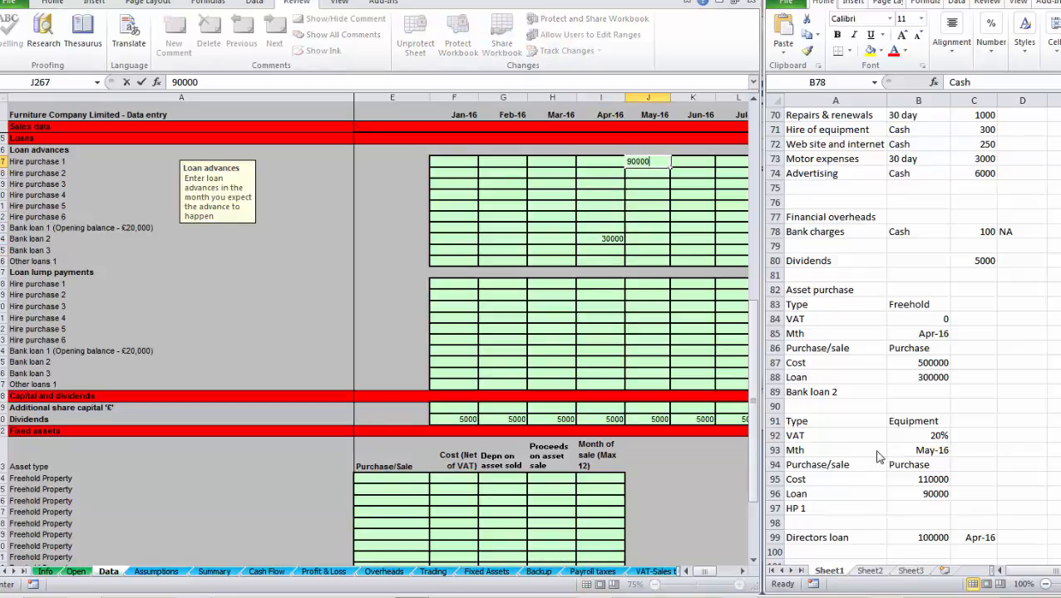
type("000")
key("Return")
Enter 4 as the month of transaction for the first freehold property row under fixed assets.
scroll(873, 471, "down", 1)
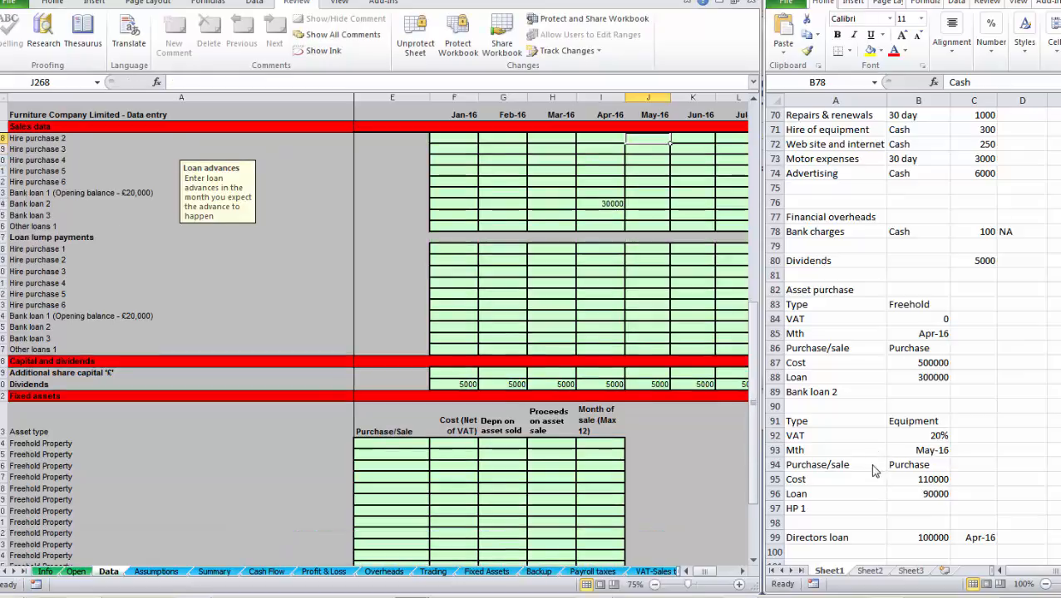
left_click(920, 537)
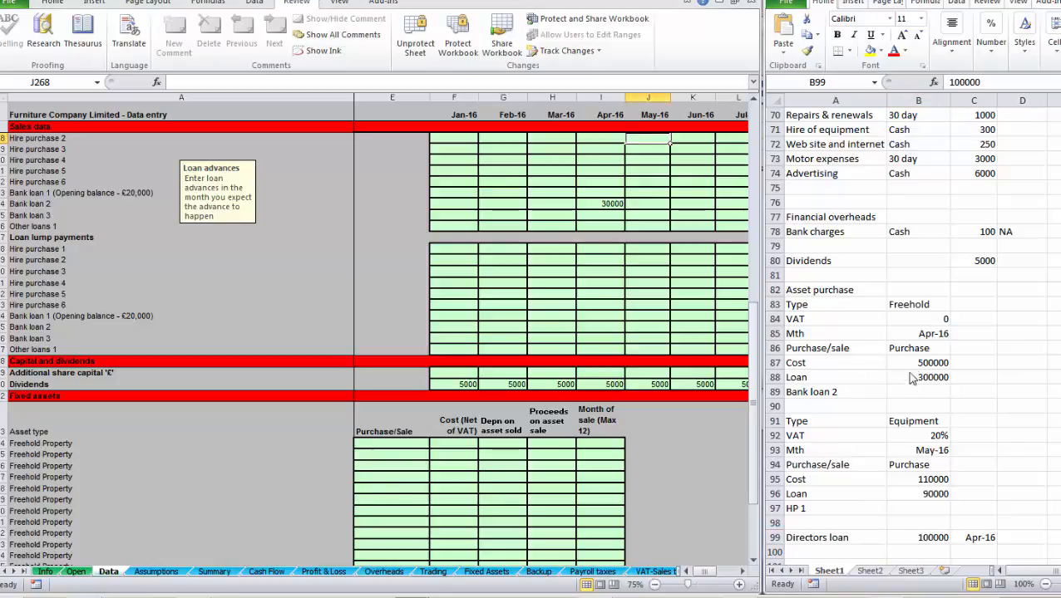
left_click(386, 484)
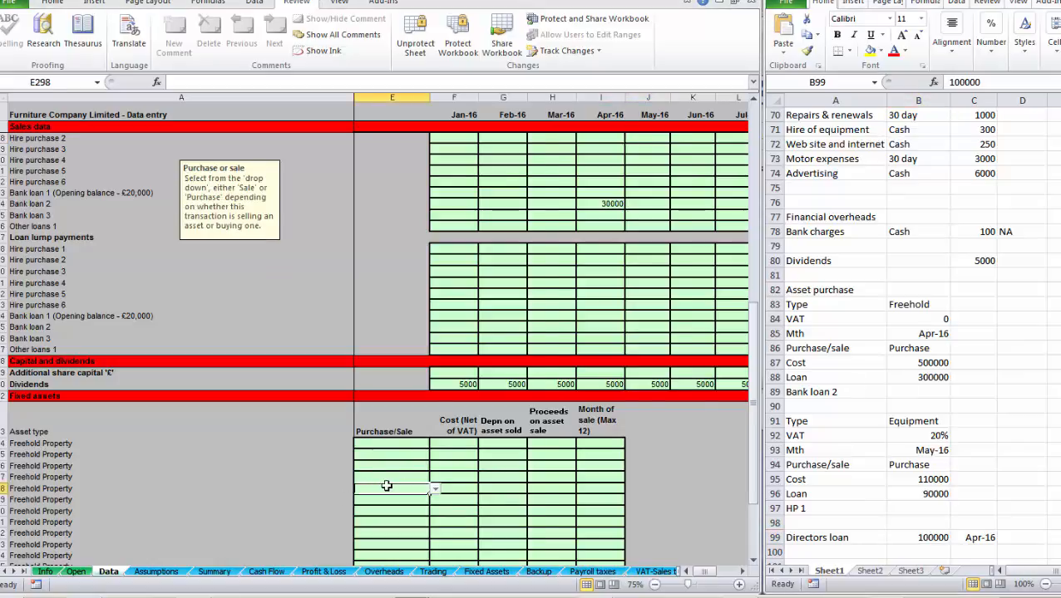
key("Left")
key("Left")
key("Left")
key("Up")
key("Up")
key("Up")
key("Up")
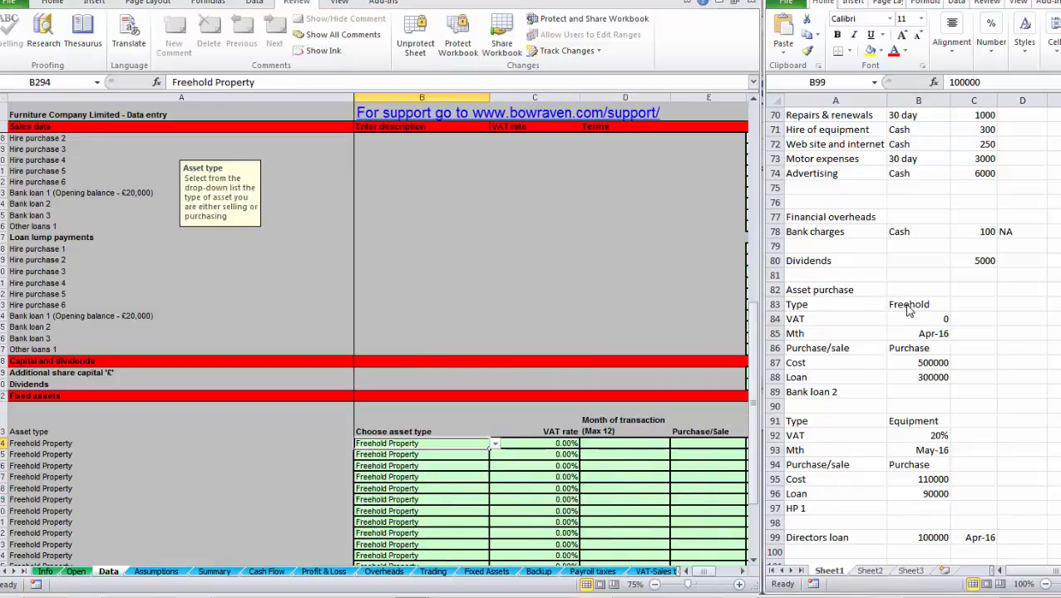
left_click(528, 443)
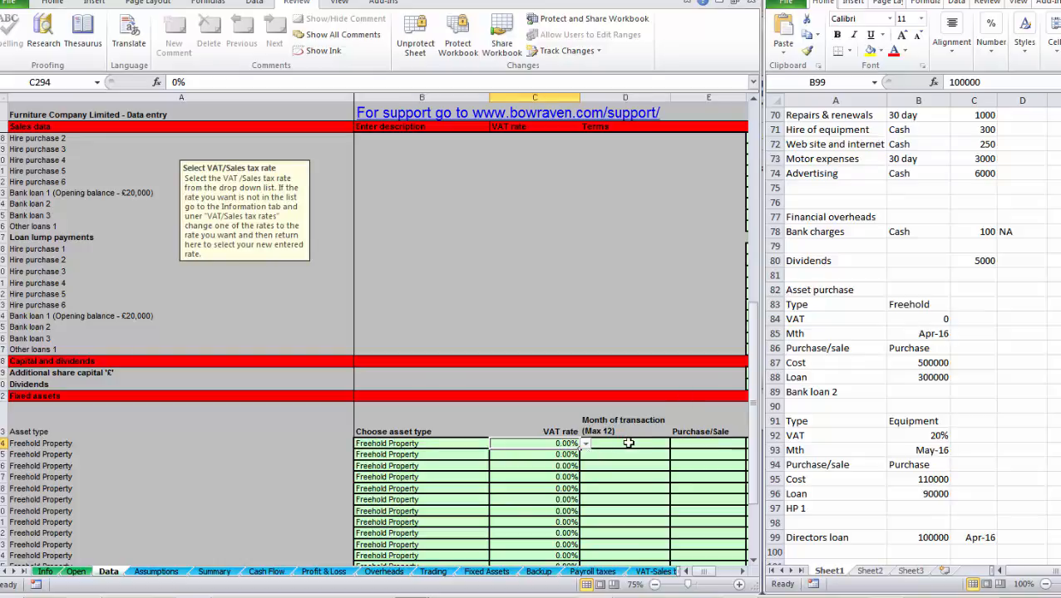
left_click(628, 444)
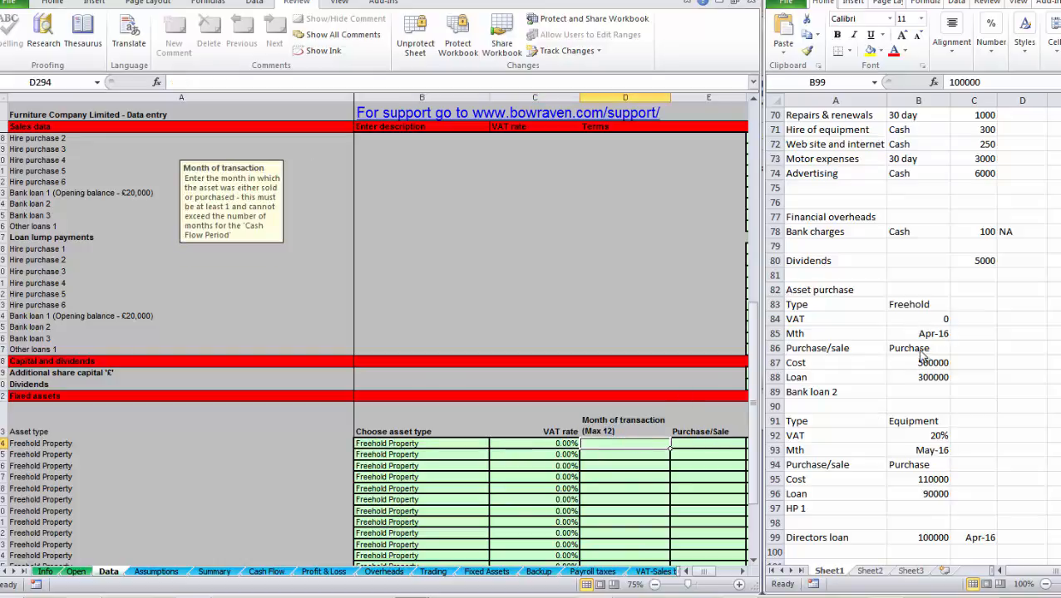
type("4")
key("Return")
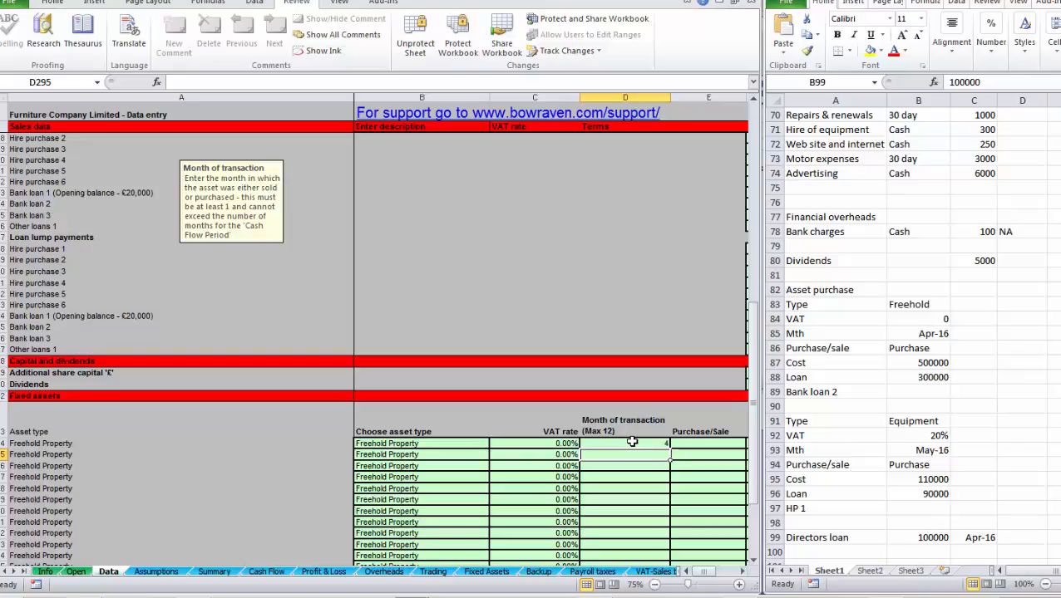
Mark the first freehold property row as Purchase and enter a net cost of 500000.
key("Tab")
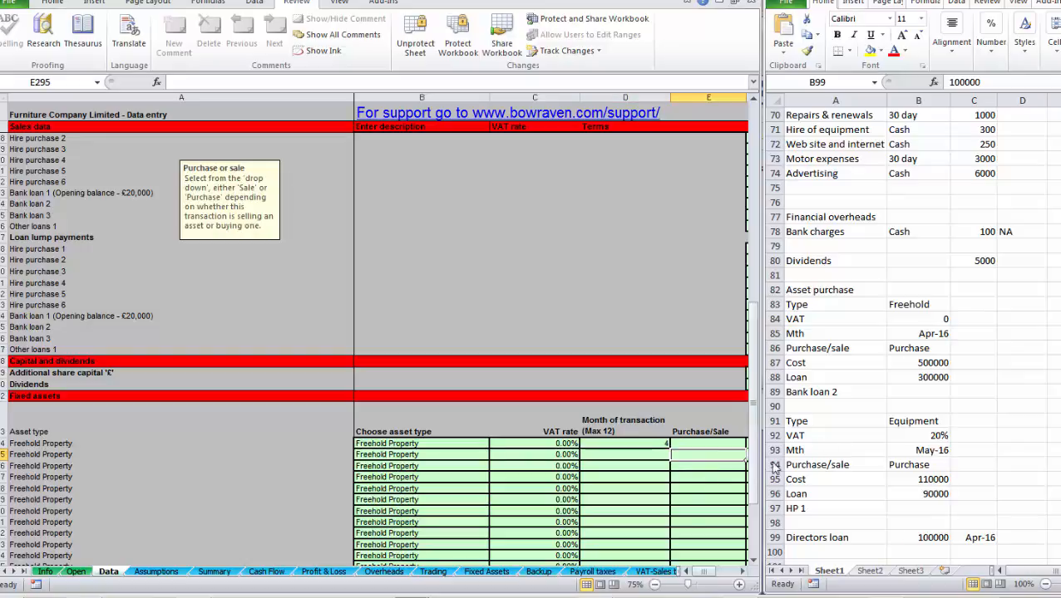
left_click(720, 442)
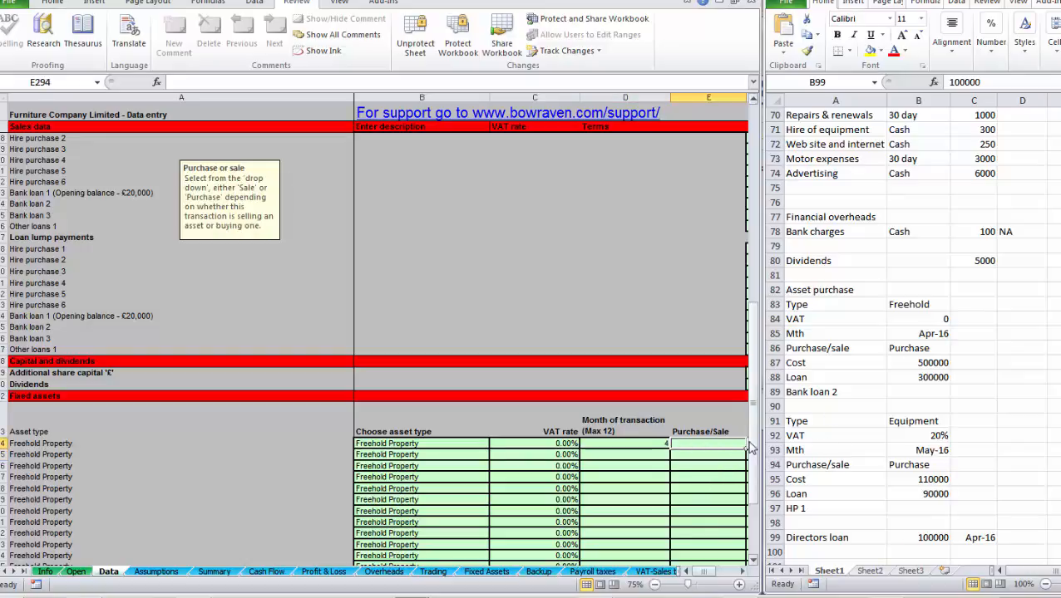
left_click(750, 444)
left_click(688, 453)
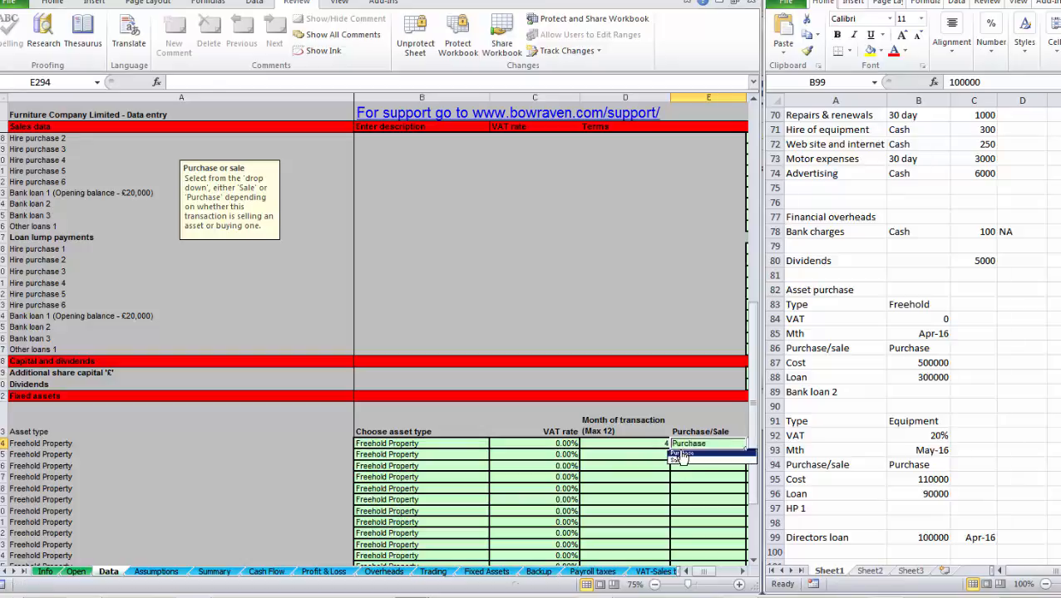
key("Tab")
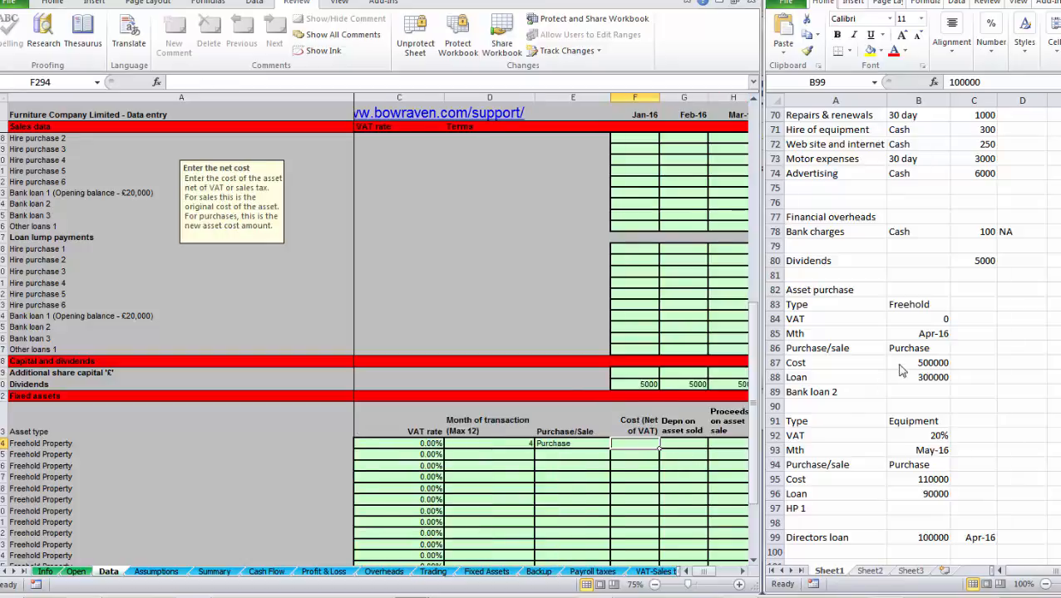
type("500")
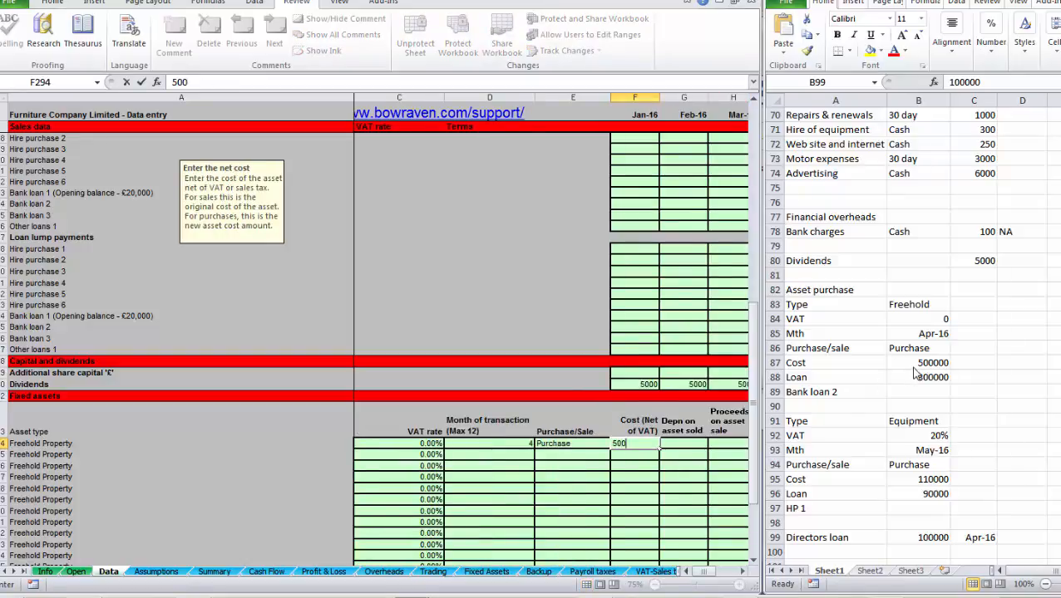
type("00")
key("Return")
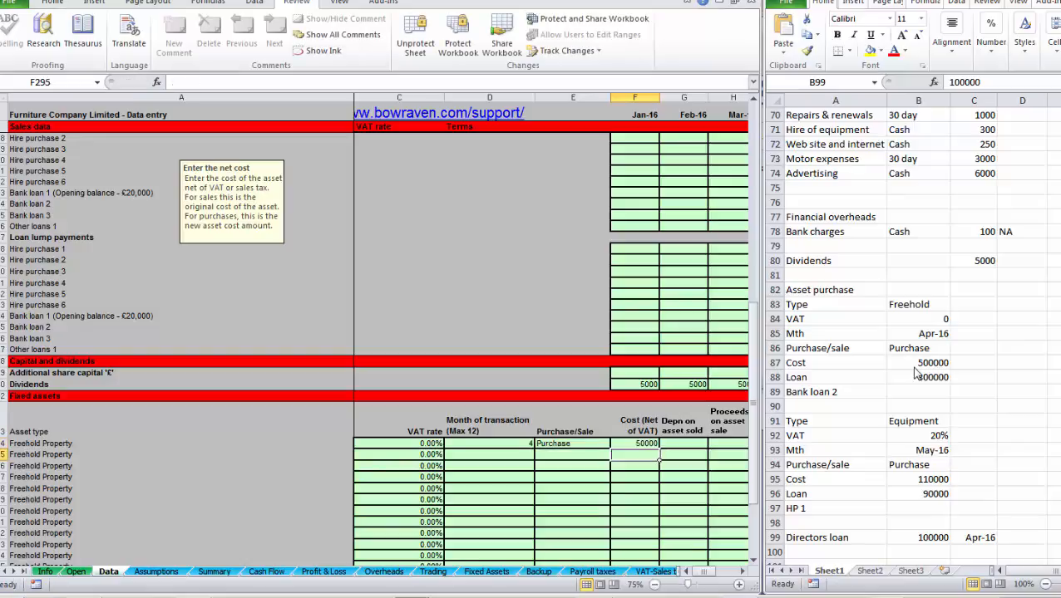
key("Up")
left_click(226, 80)
type("0")
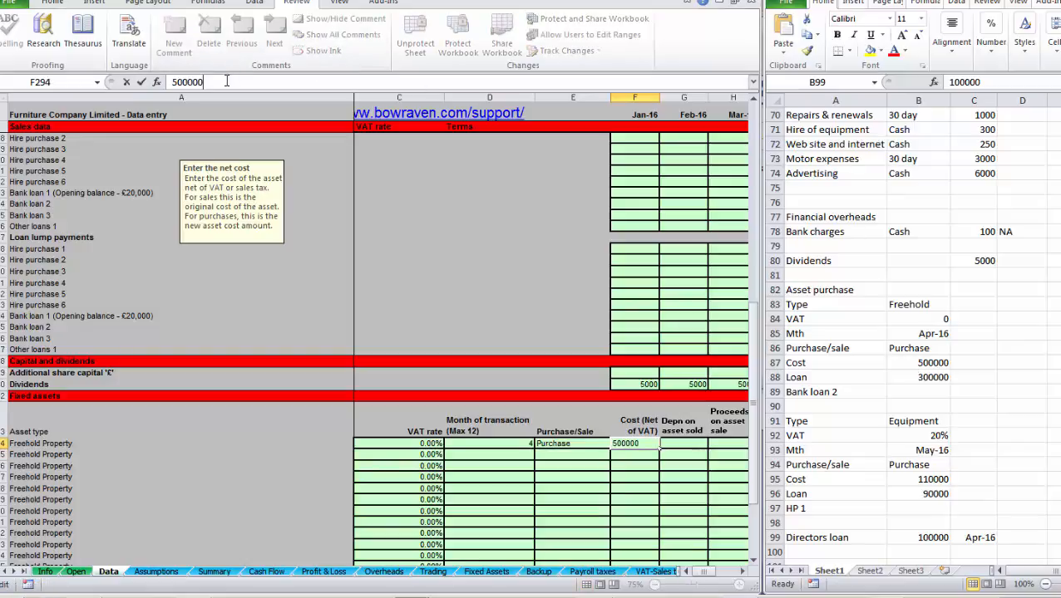
key("Return")
Set the second fixed asset row's type to Equipment with a VAT rate of 20%.
key("Left")
key("Left")
key("Left")
key("Left")
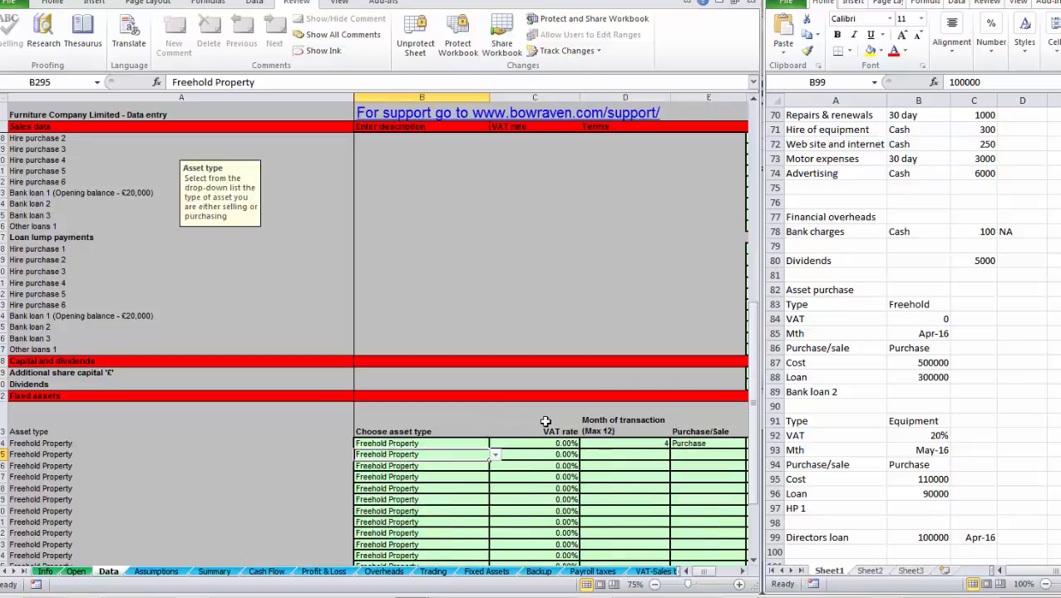
left_click(495, 455)
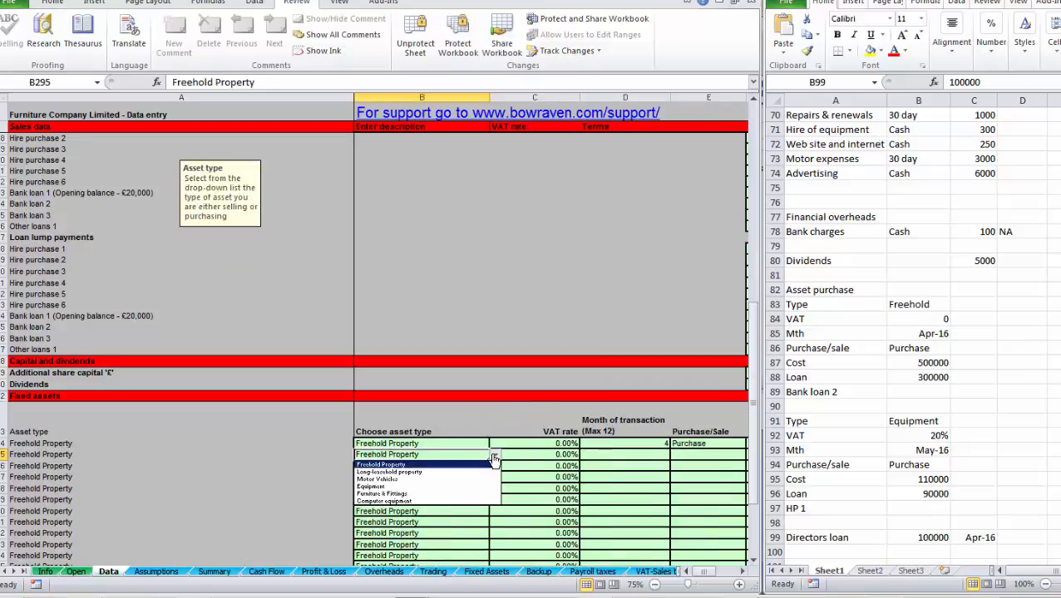
left_click(397, 487)
key("Right")
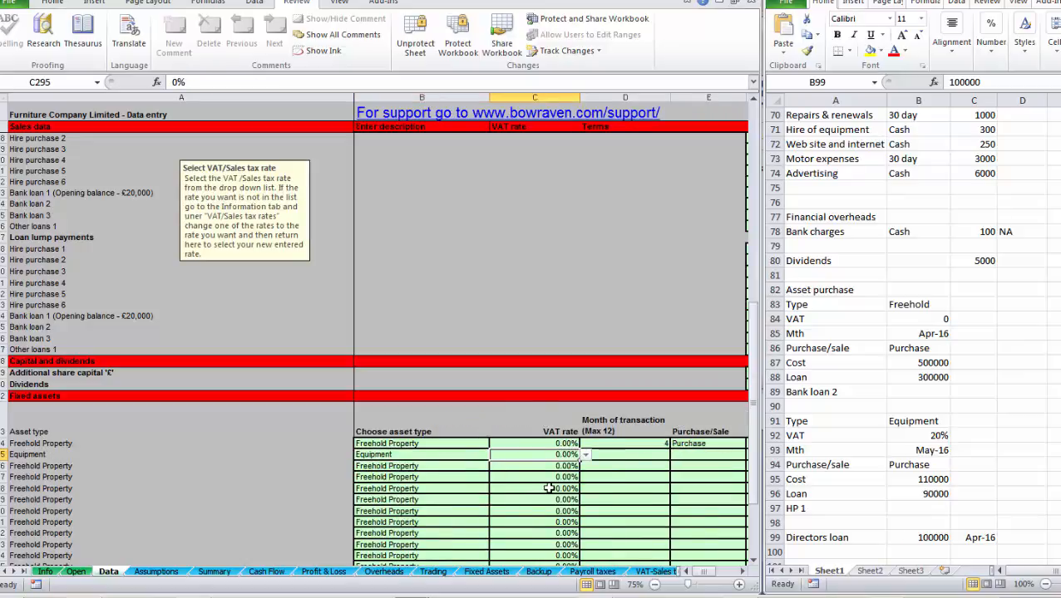
left_click(585, 455)
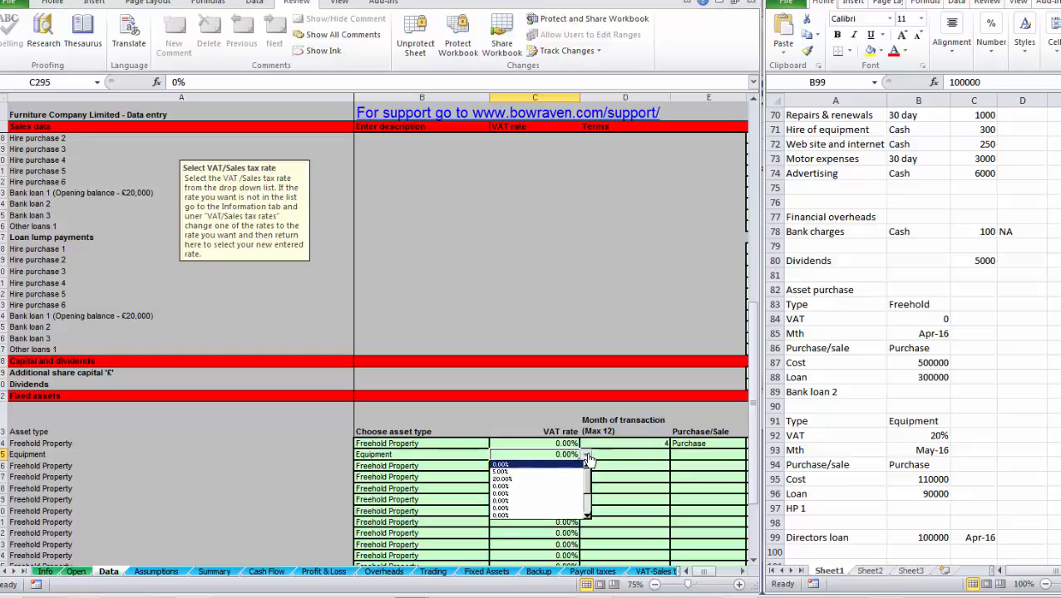
left_click(532, 480)
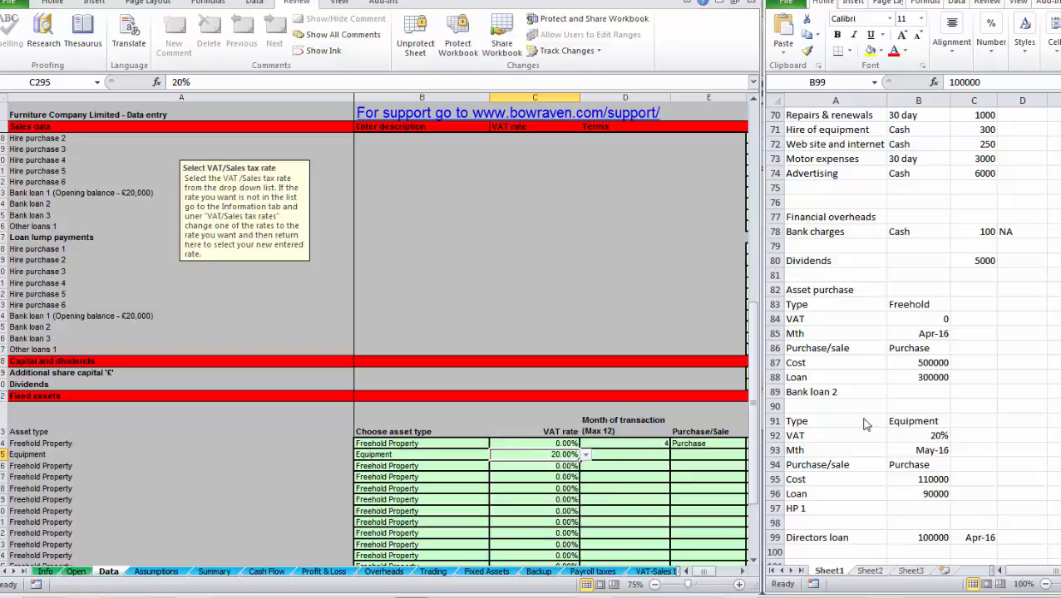
Complete the equipment row with transaction month 5, Purchase and a net cost of 110000.
key("Right")
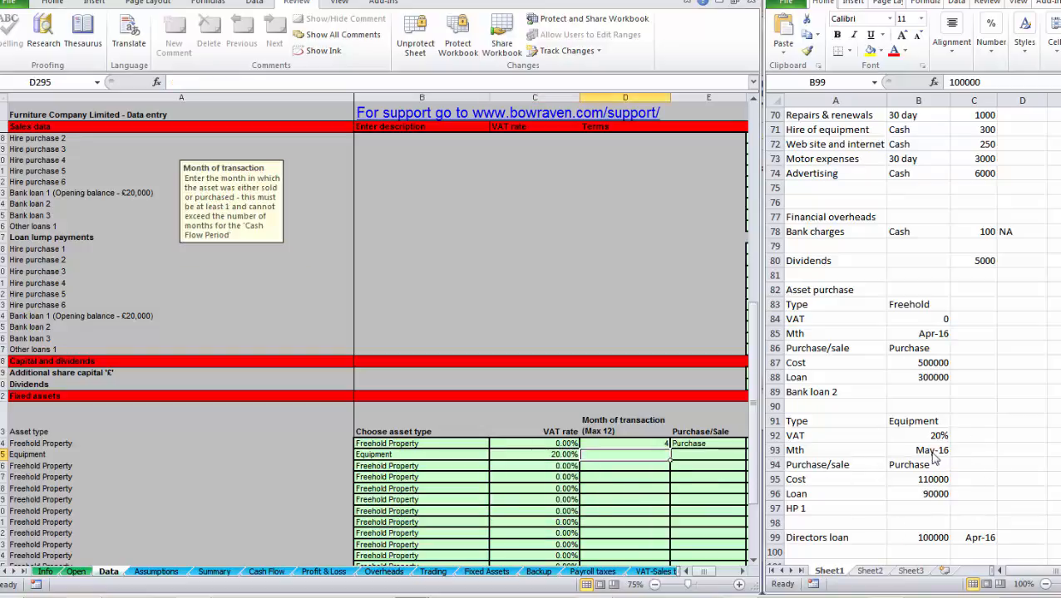
type("5")
key("Right")
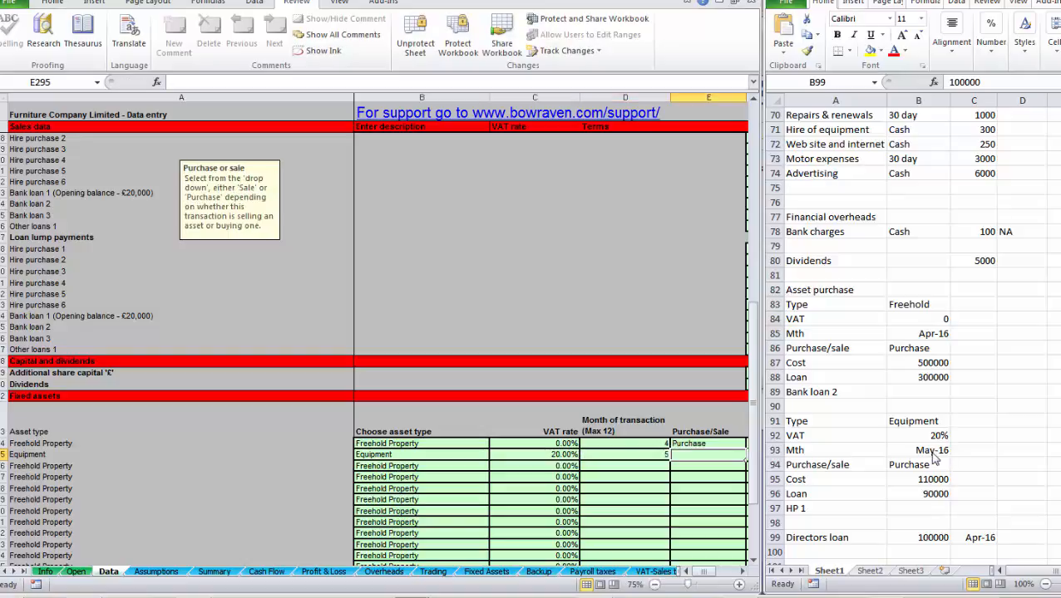
left_click(750, 458)
left_click(689, 465)
key("Right")
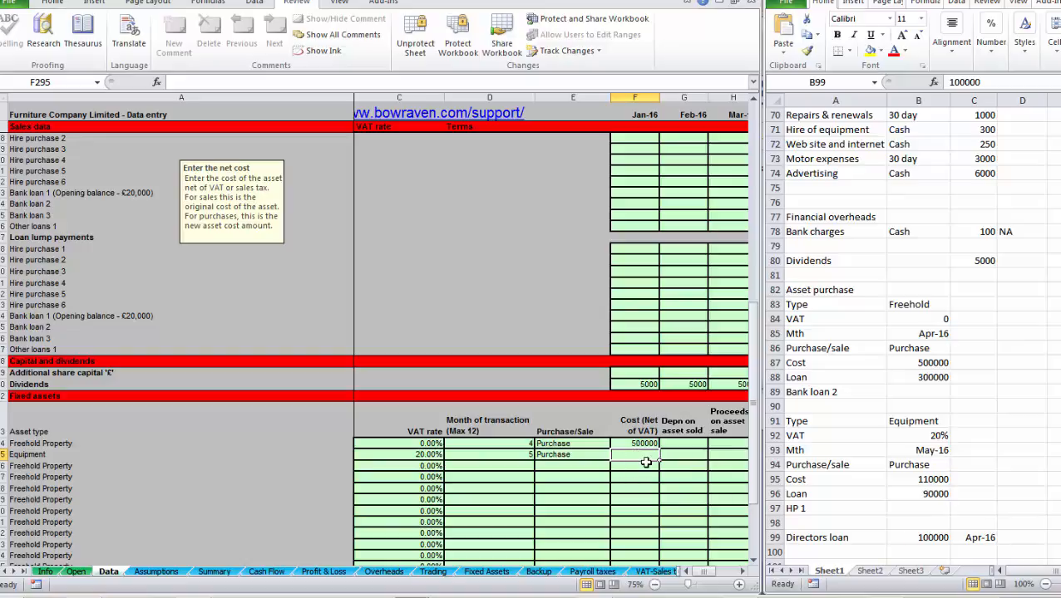
type("110000")
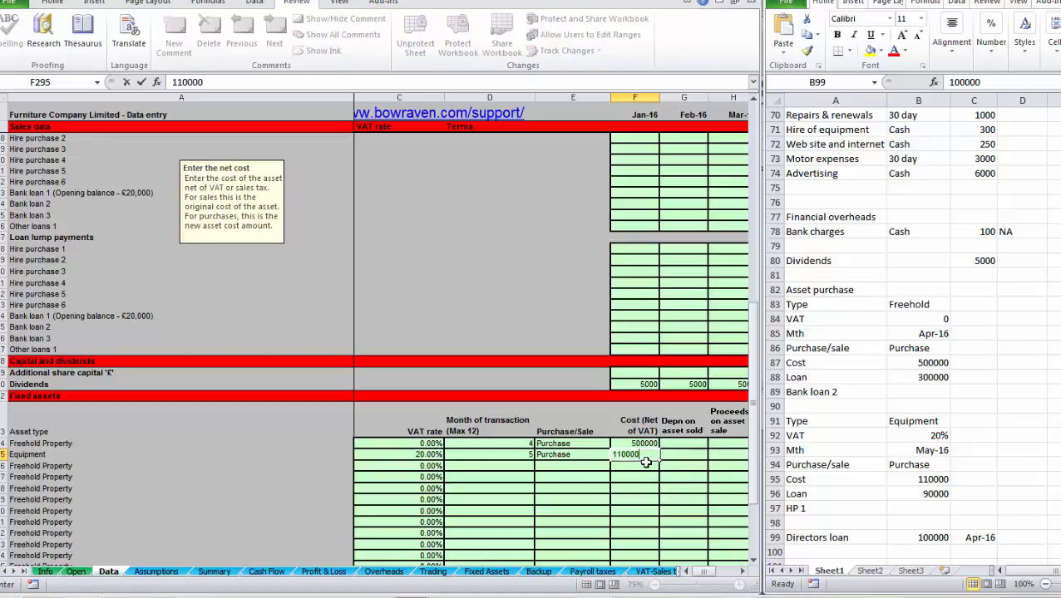
key("Return")
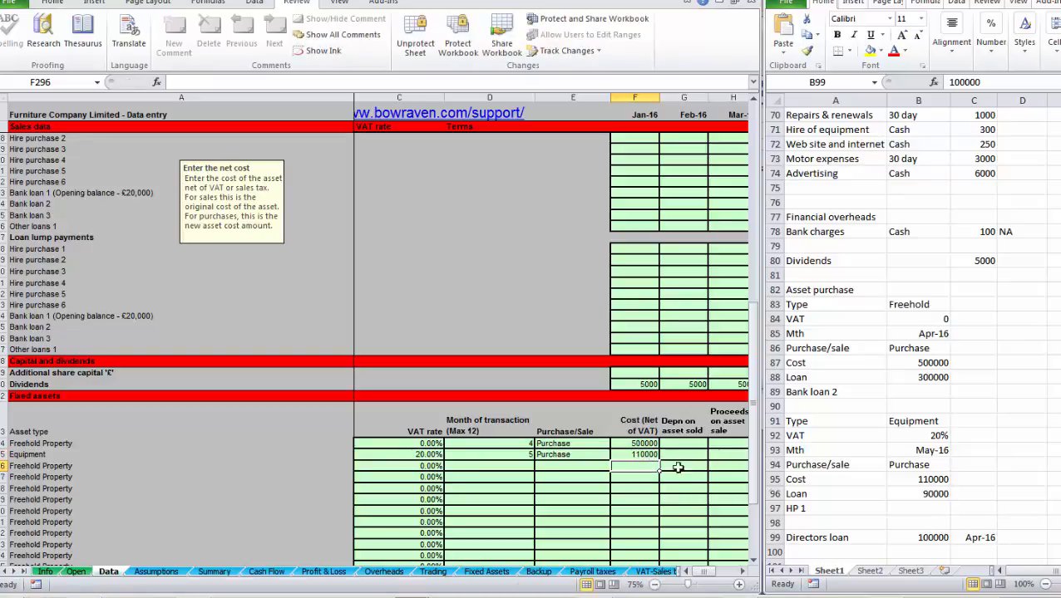
Look back through the source figures and examine the monthly loan advances on the Cash Flow sheet.
left_click(857, 501)
scroll(855, 490, "down", 2)
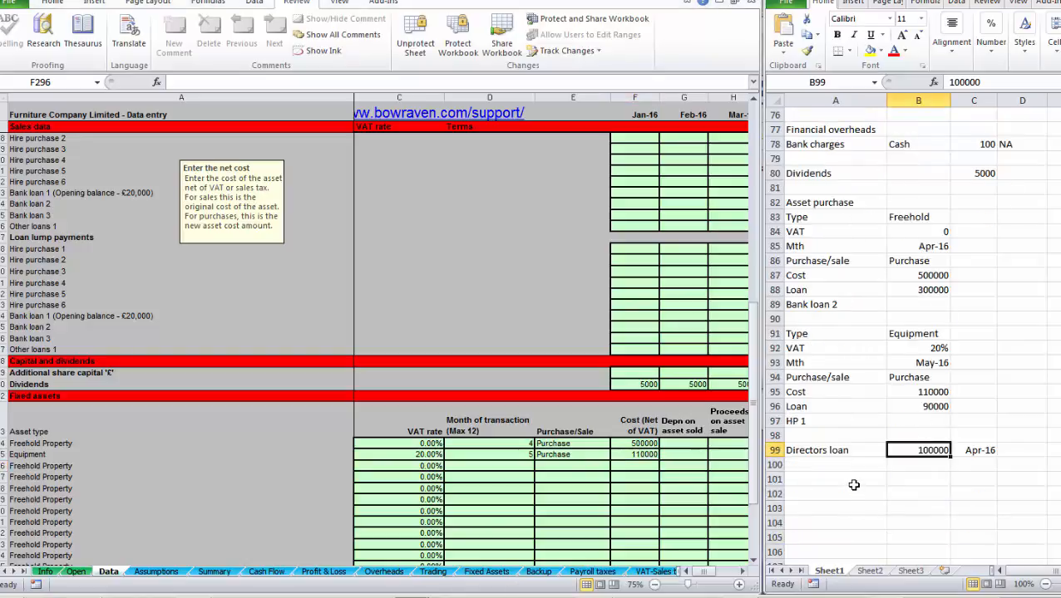
scroll(856, 482, "up", 4)
scroll(857, 473, "up", 18)
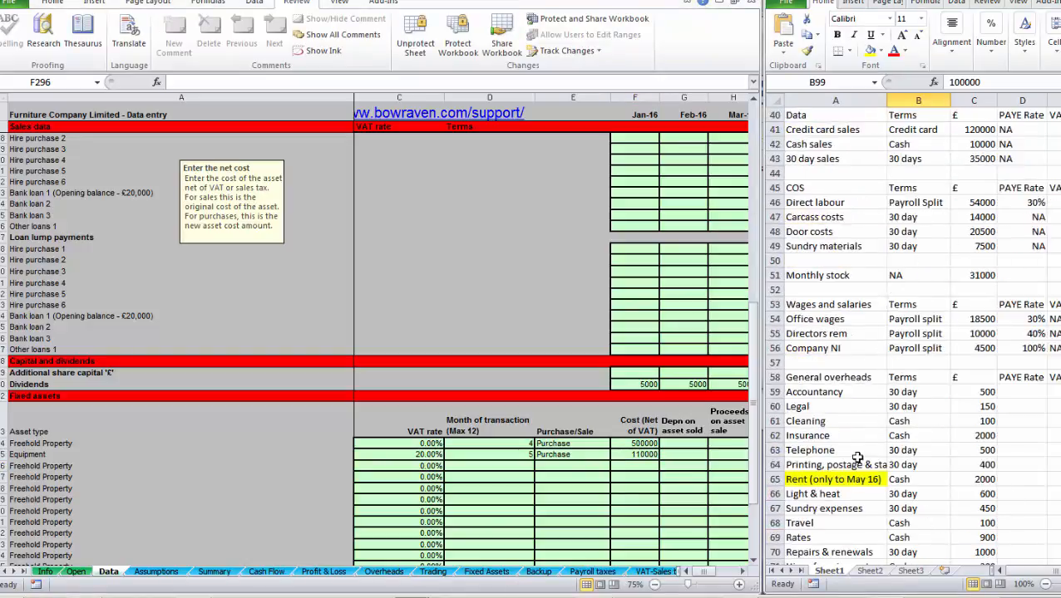
scroll(850, 452, "up", 3)
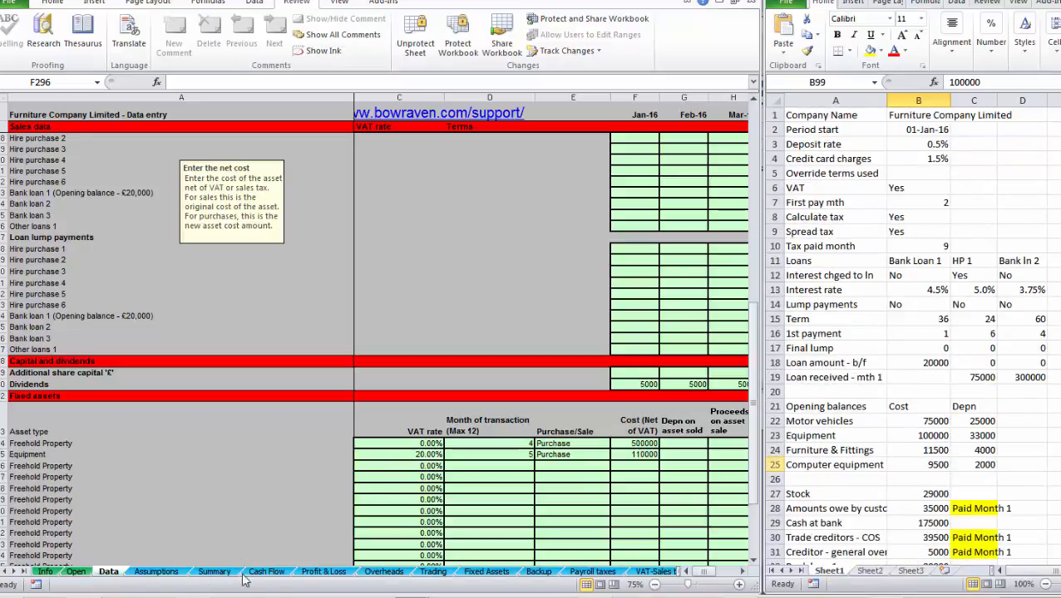
left_click(270, 573)
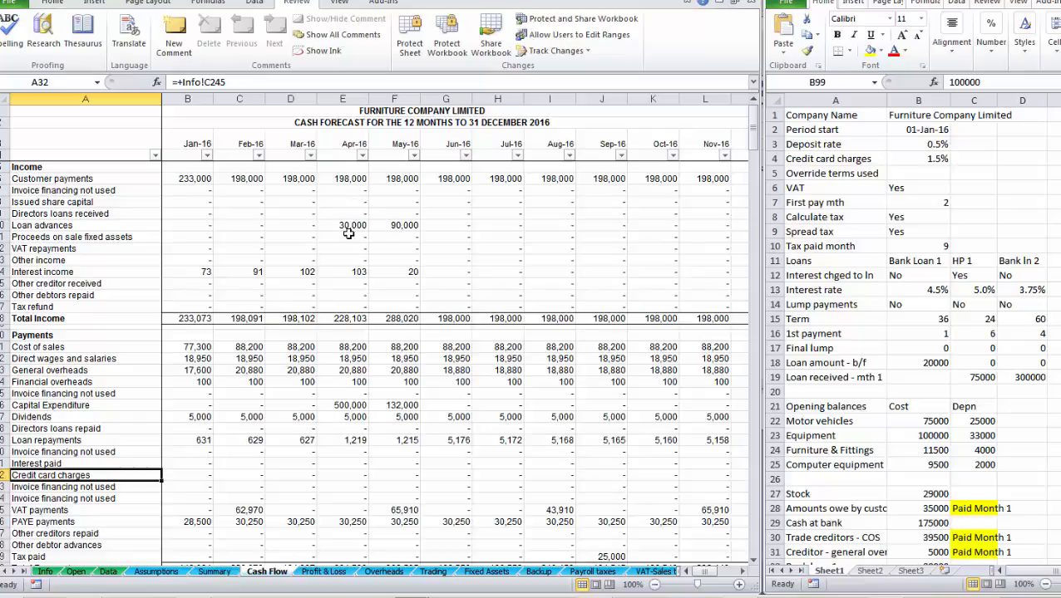
Correct the Apr-16 loan advance for Bank loan 2 on the Data sheet to 300000.
left_click(108, 572)
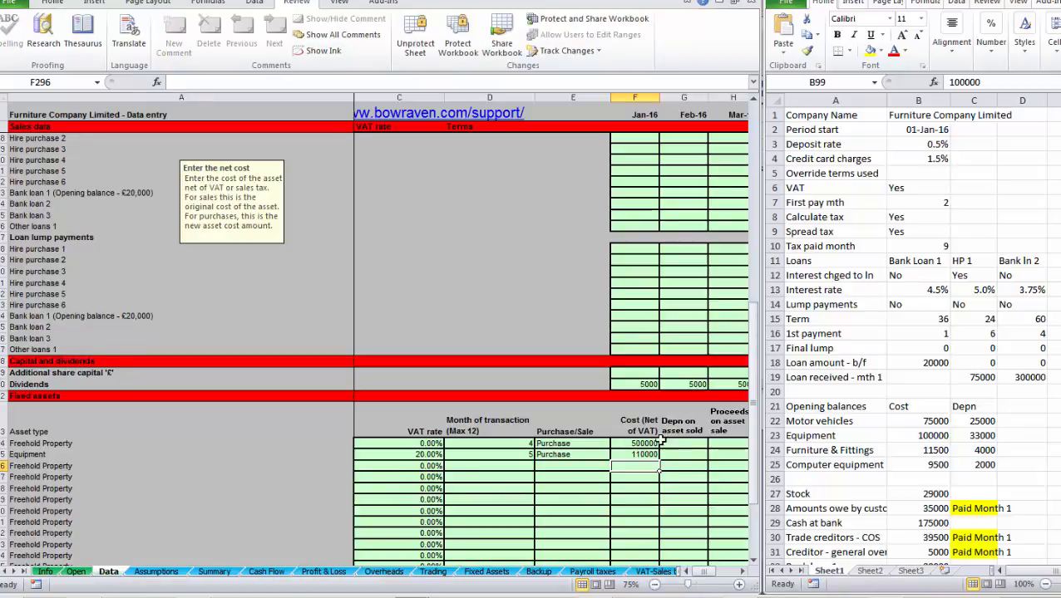
left_click(647, 456)
scroll(668, 364, "up", 3)
left_click(672, 339)
key("Right")
key("Right")
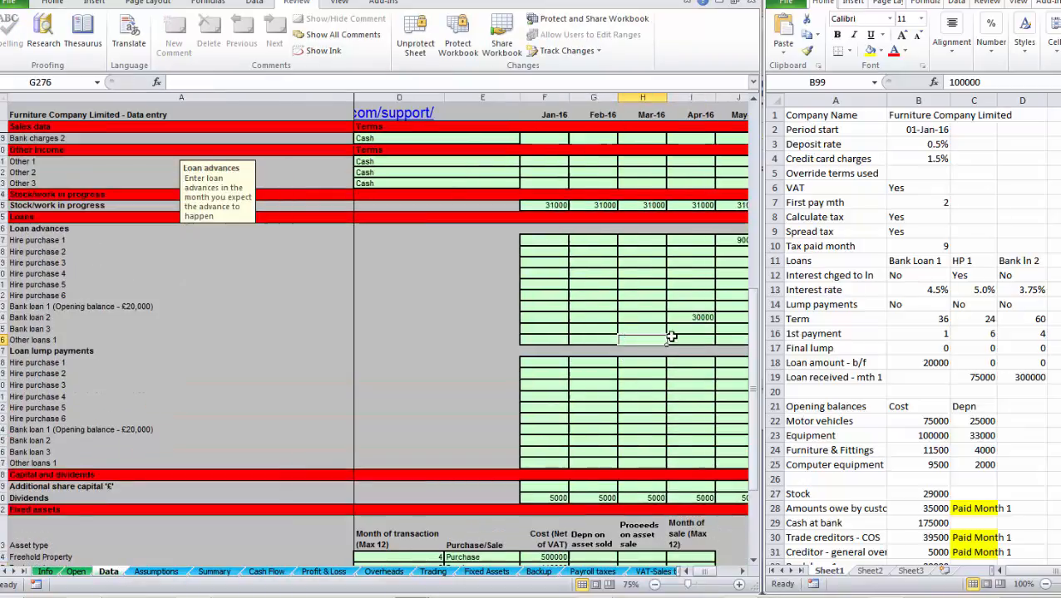
left_click(672, 319)
left_click(209, 82)
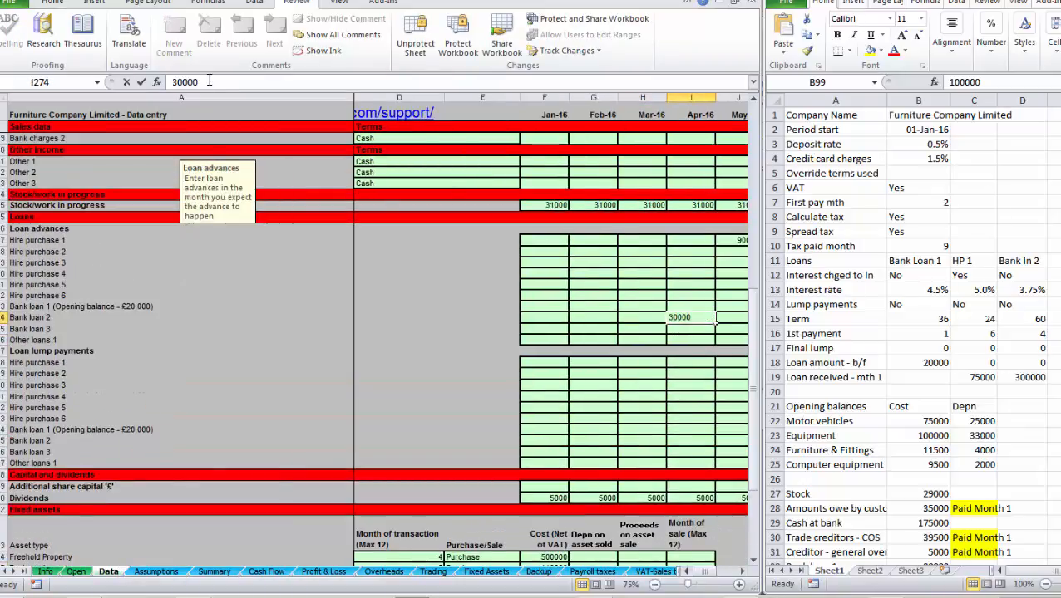
type("0")
key("Return")
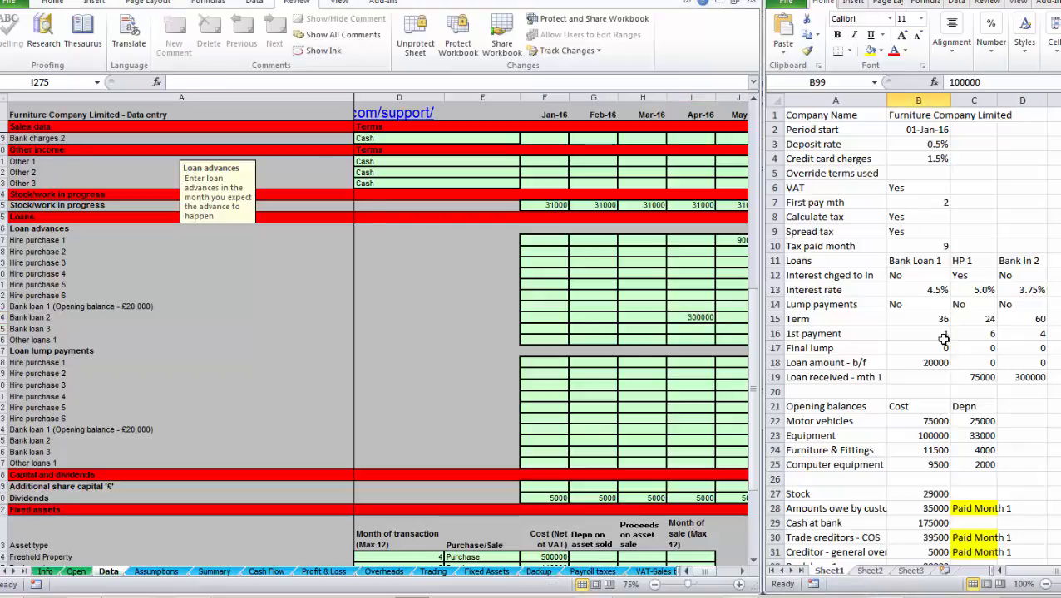
Enter a director's loan of 100000 for Director 1 in Apr-16 on the Data sheet.
scroll(930, 324, "down", 7)
scroll(929, 324, "down", 13)
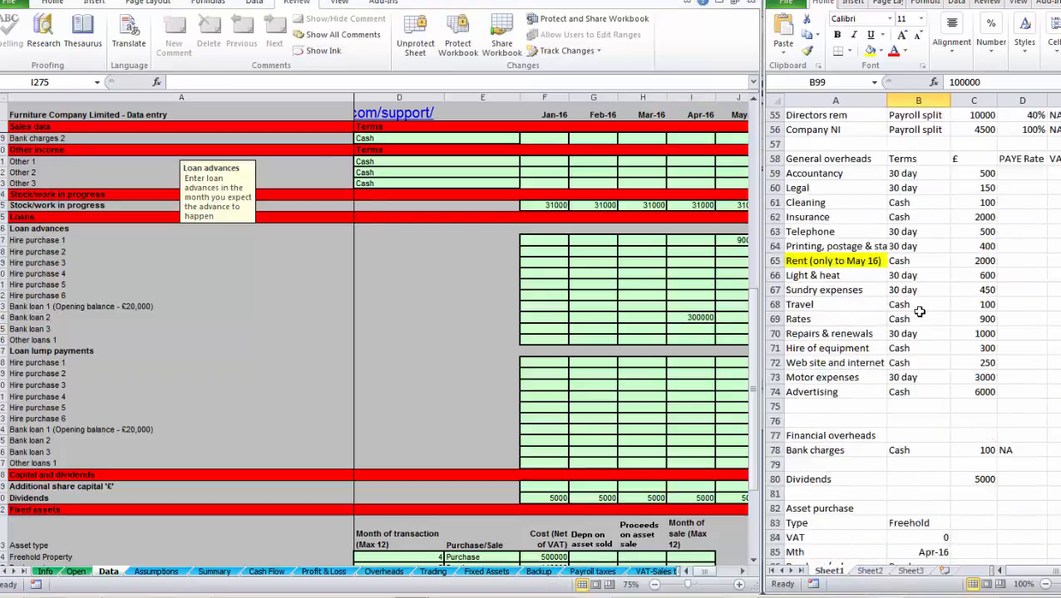
scroll(918, 311, "down", 4)
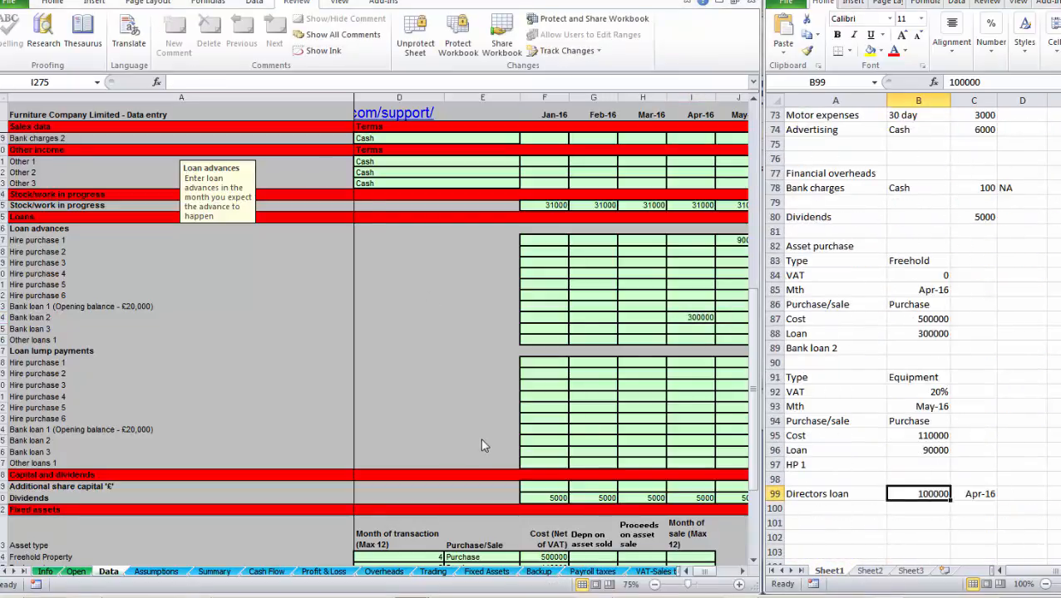
scroll(482, 446, "down", 20)
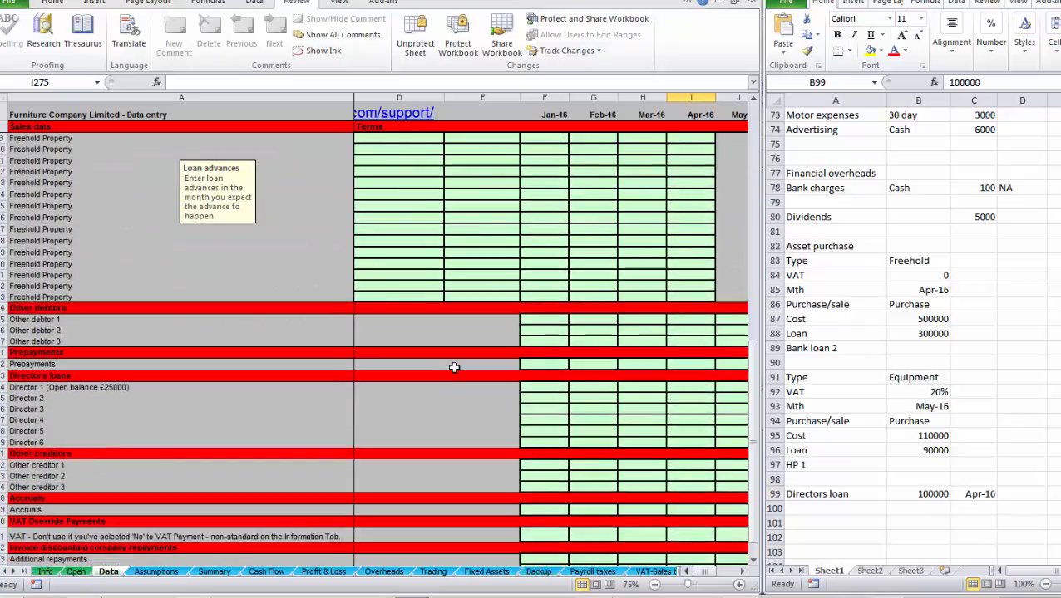
left_click(567, 387)
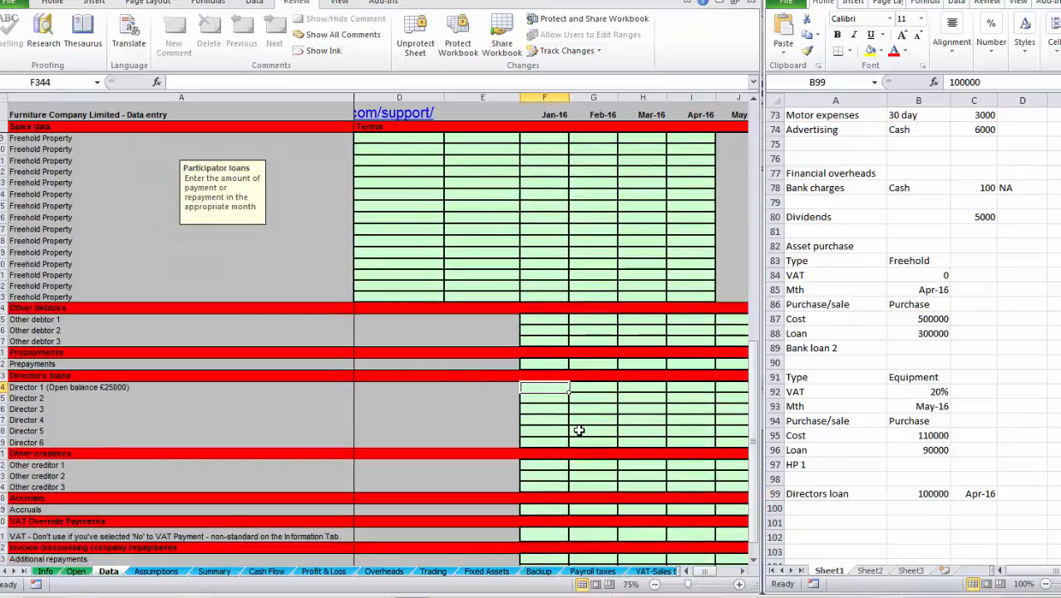
key("Right")
key("Right")
key("Right")
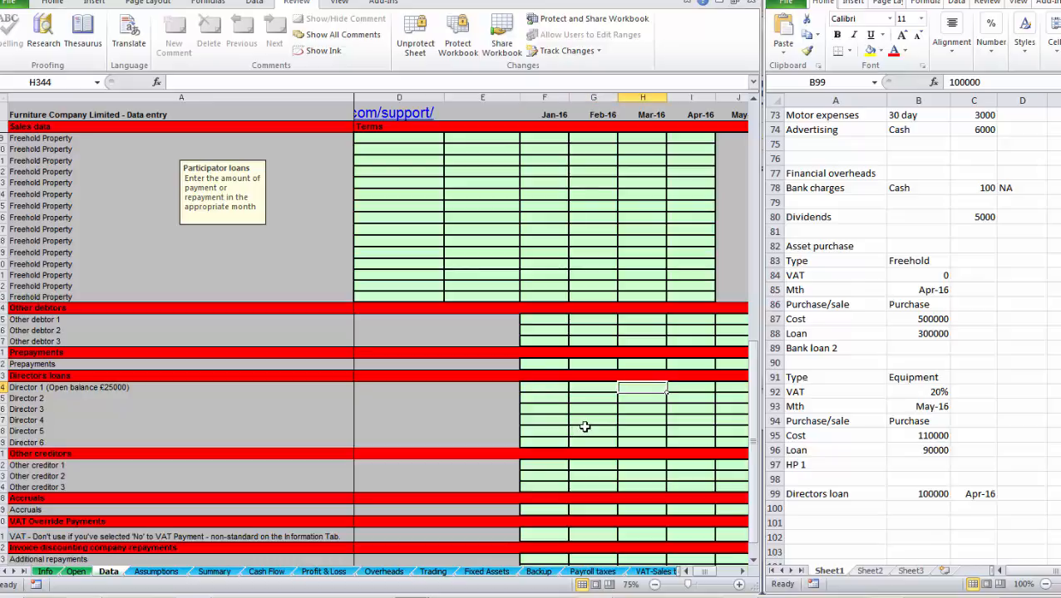
type("100000")
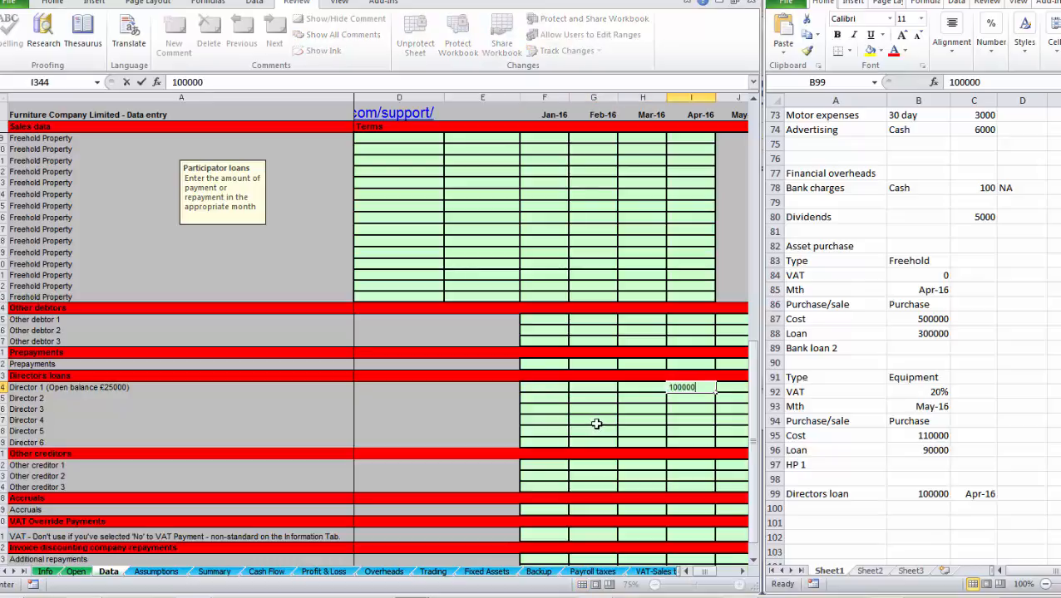
key("Return")
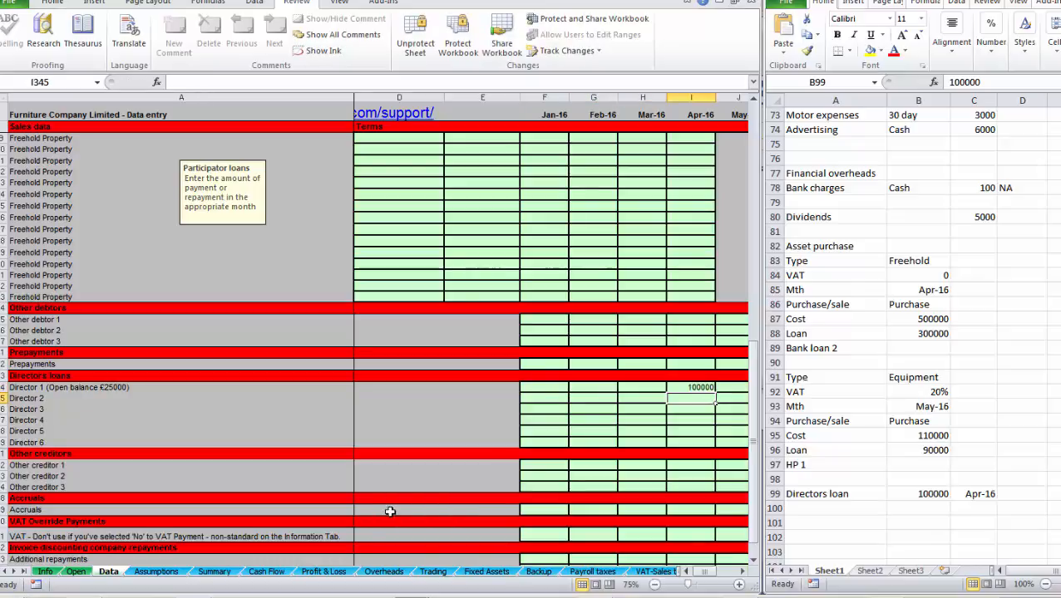
Hide the empty rows on the Cash Flow sheet and review the monthly income, payments and balances.
left_click(266, 571)
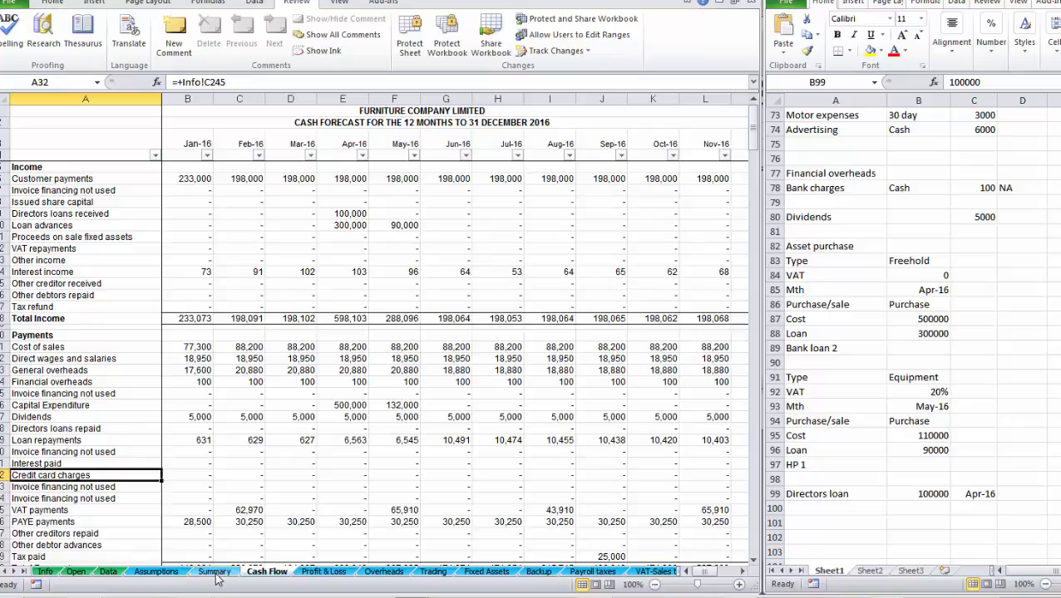
left_click(407, 354)
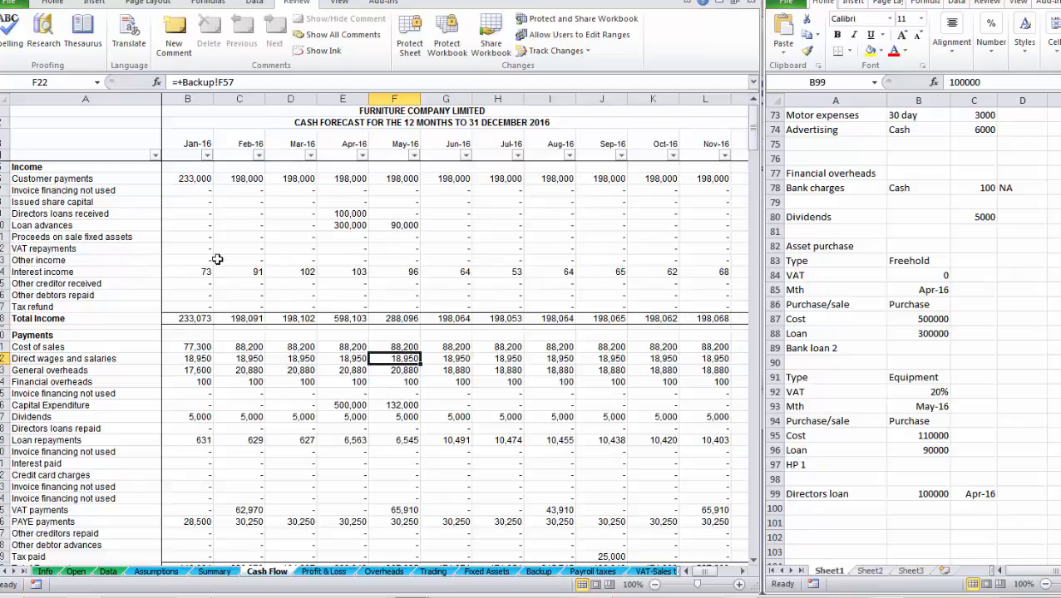
key("ctrl+h")
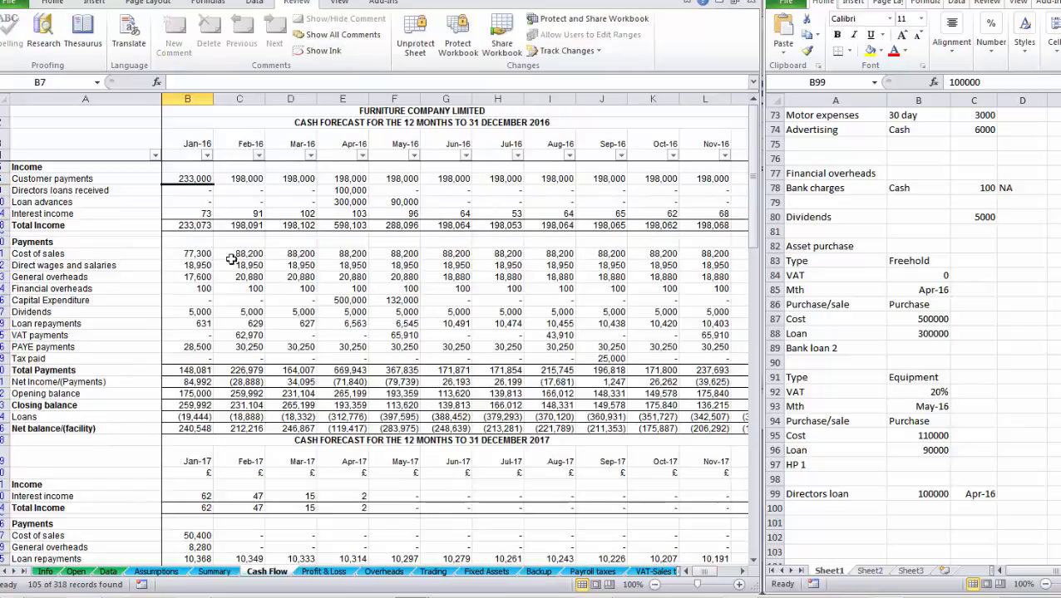
key("Down")
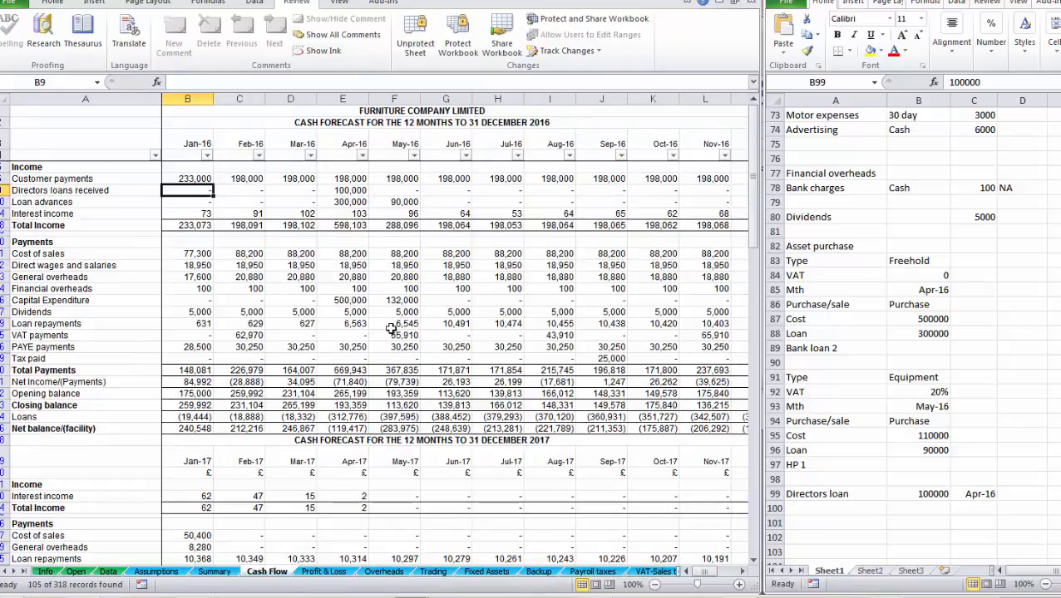
key("Up")
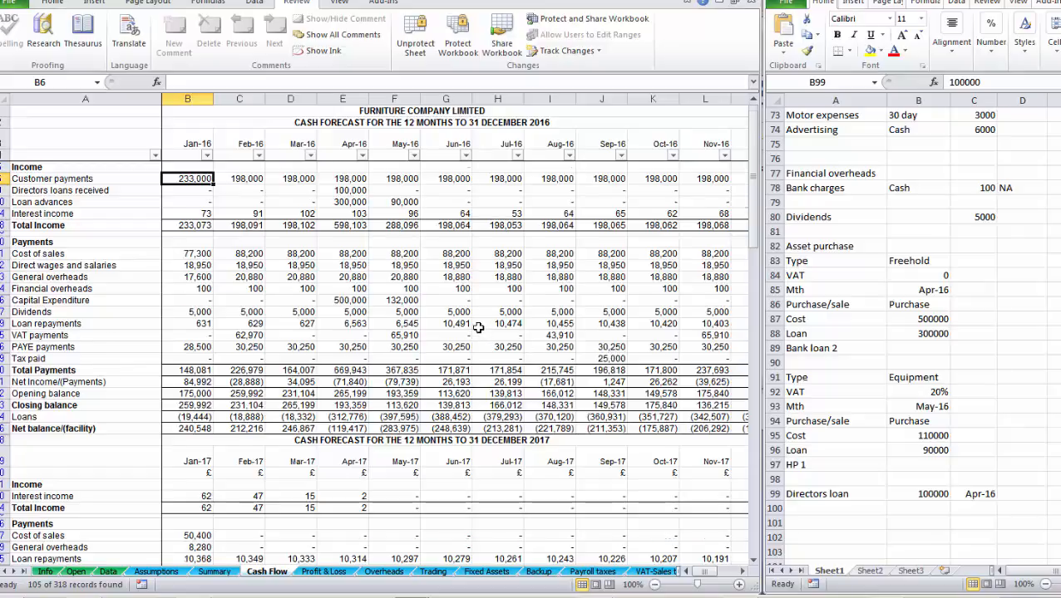
scroll(478, 328, "down", 4)
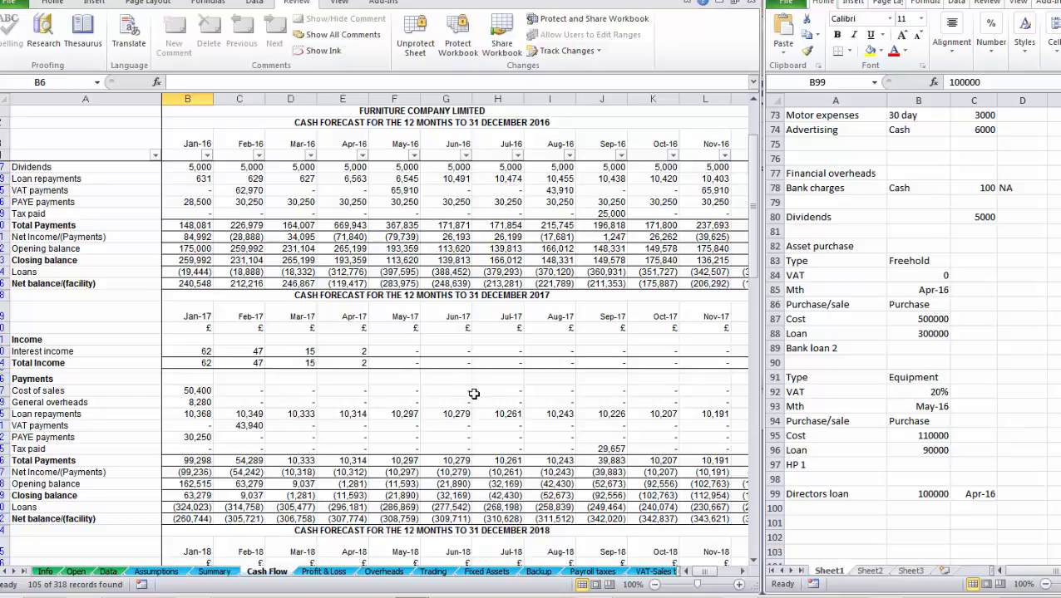
scroll(471, 391, "up", 4)
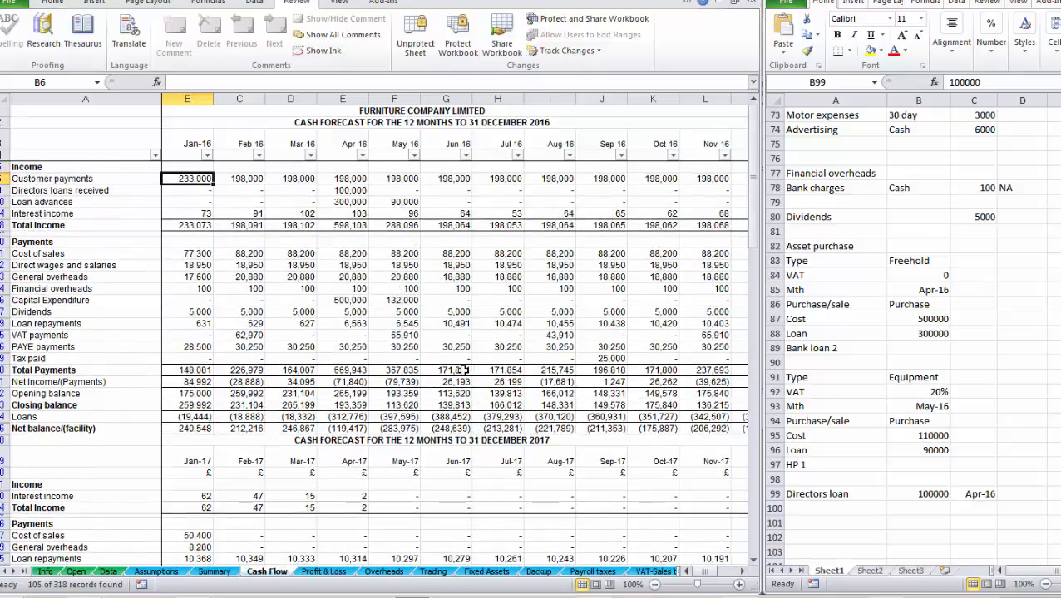
Hide the empty rows on the Profit & Loss and Overheads sheets.
left_click(323, 571)
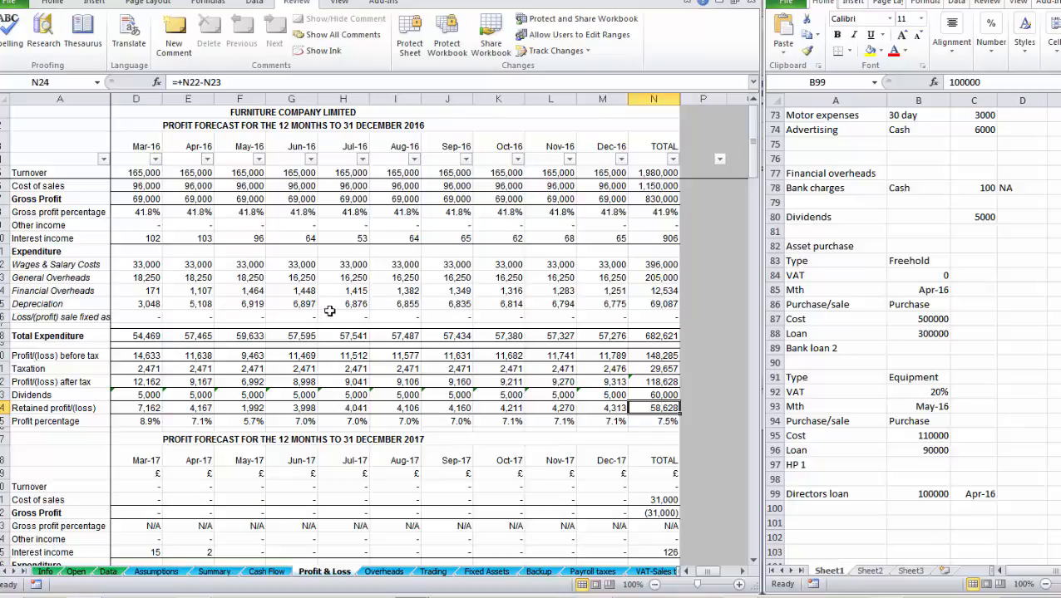
key("ctrl+h")
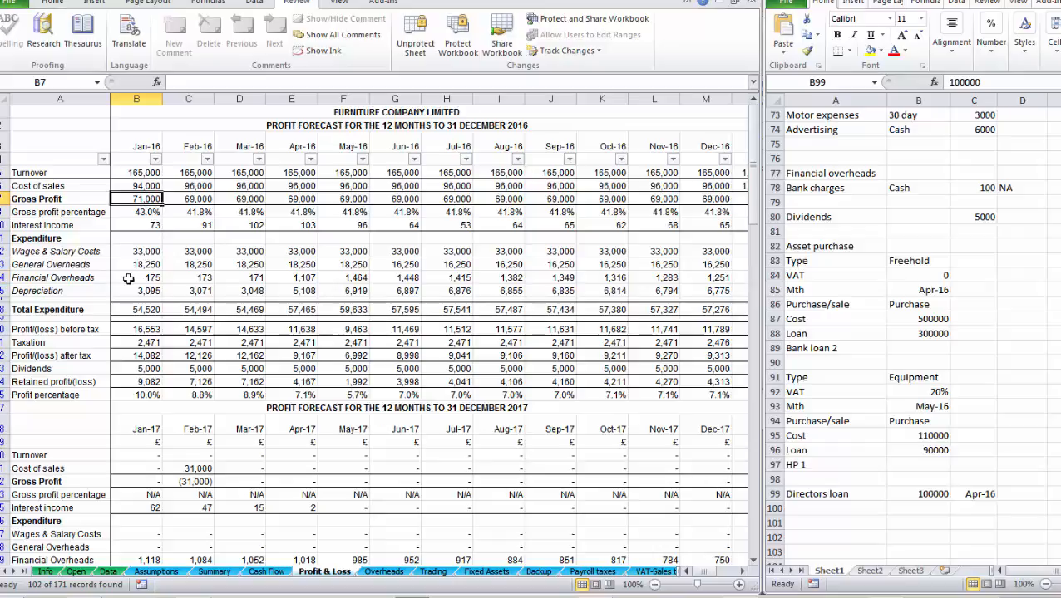
key("ctrl+Page_Down")
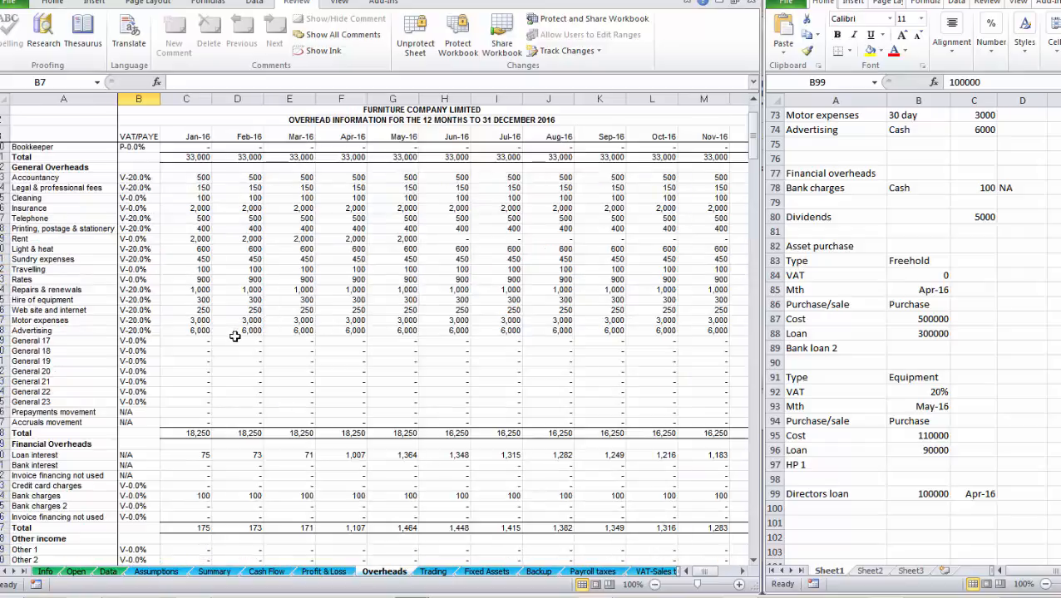
scroll(298, 294, "up", 2)
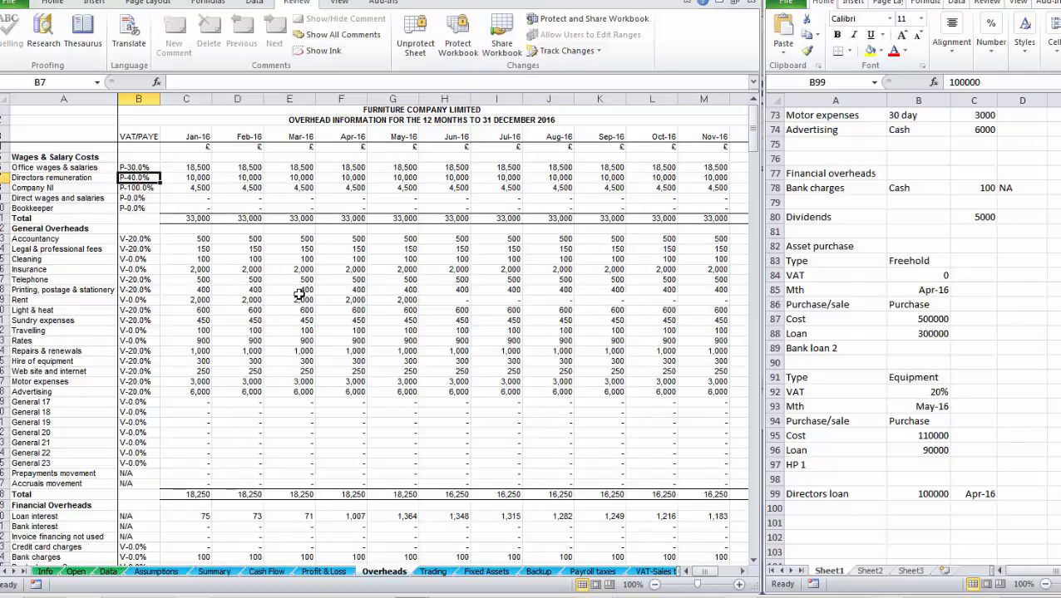
key("ctrl+alt+l")
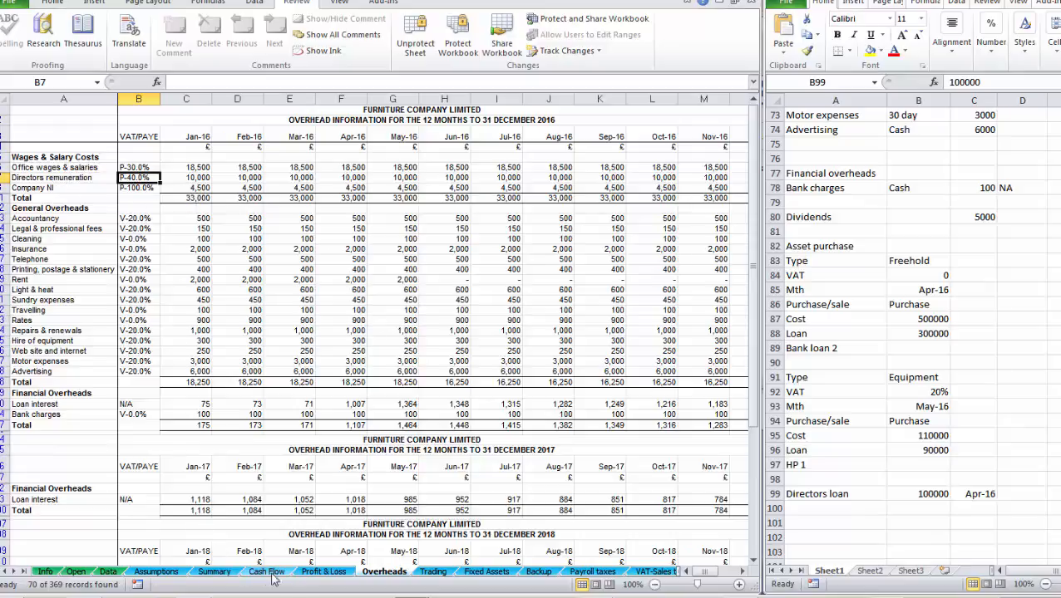
Compare the wages, general and financial overhead totals between the Profit & Loss and Overheads sheets.
left_click(323, 572)
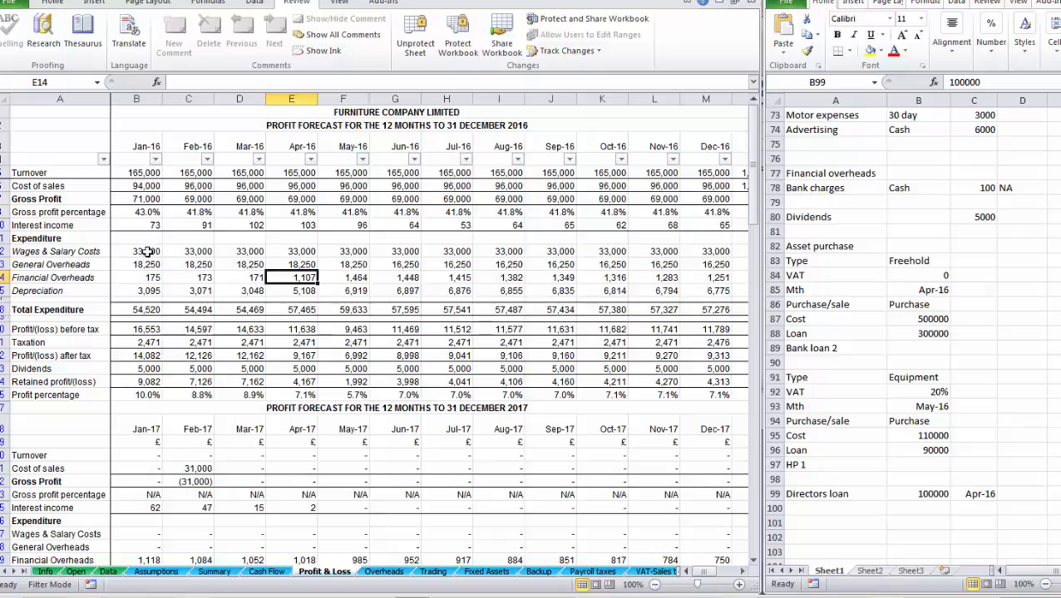
left_click(381, 573)
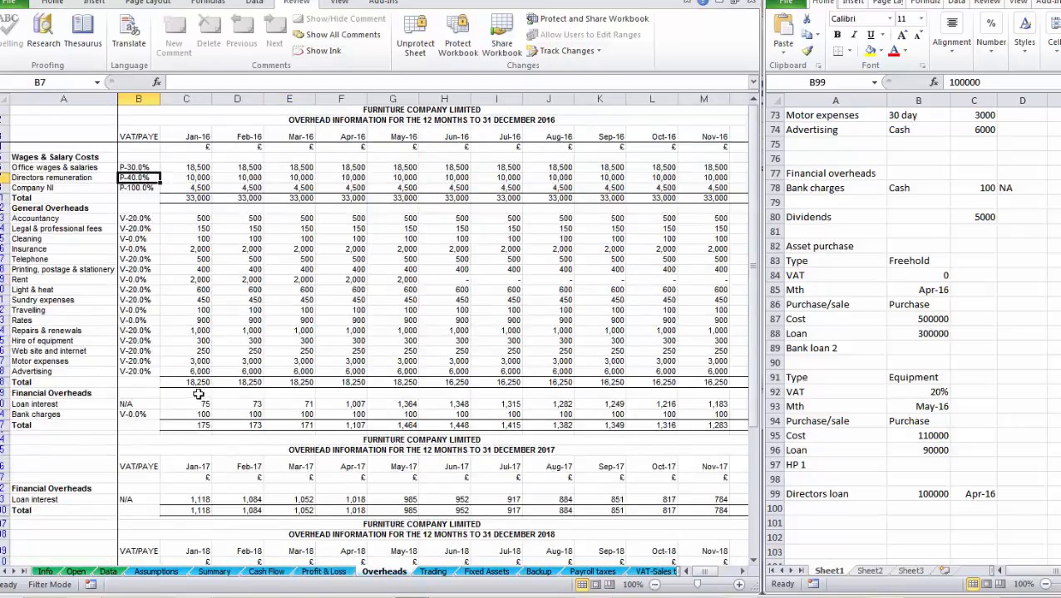
left_click(320, 573)
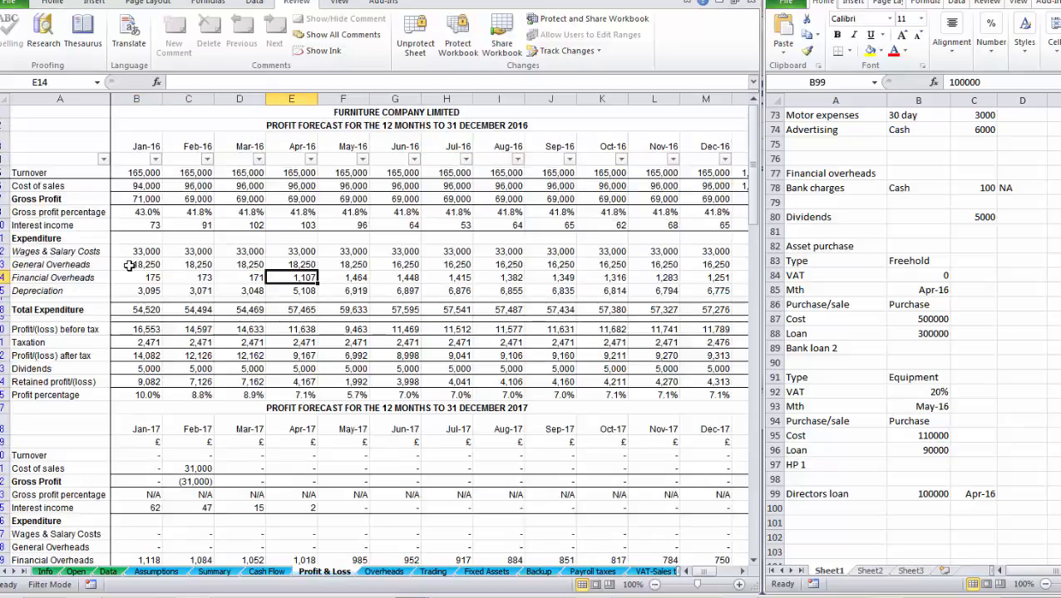
Hide the empty rows on the Trading sheet and compare its turnover and cost of sales with the Profit & Loss sheet.
left_click(434, 572)
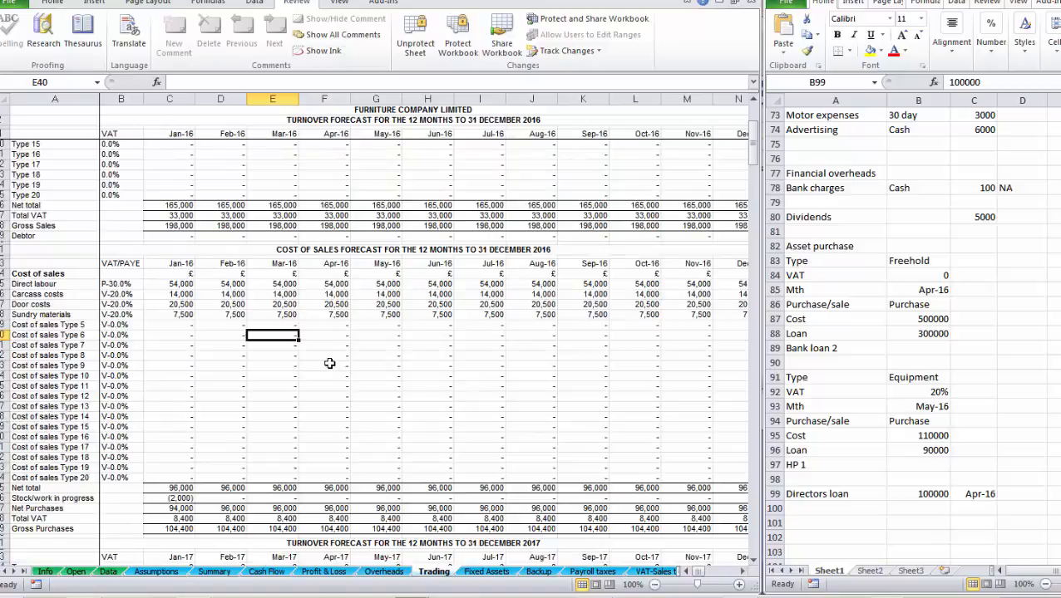
key("ctrl+h")
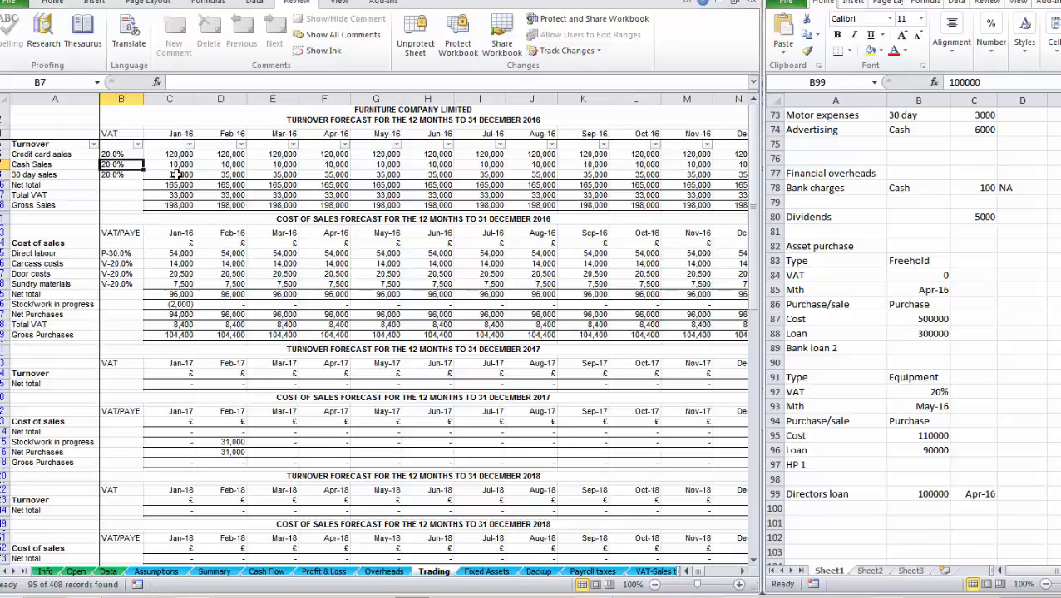
left_click(312, 572)
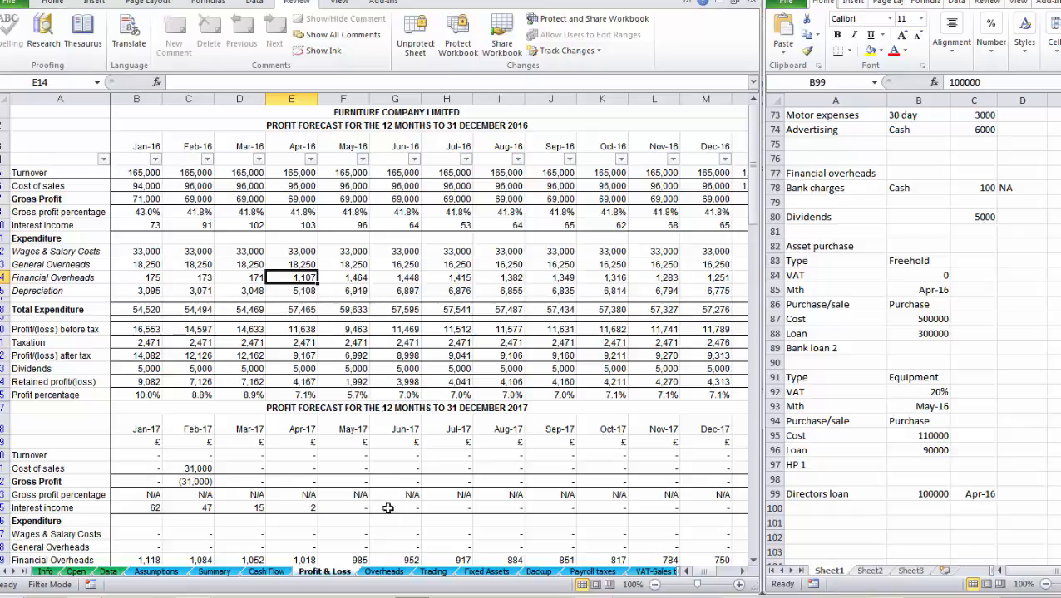
left_click(433, 573)
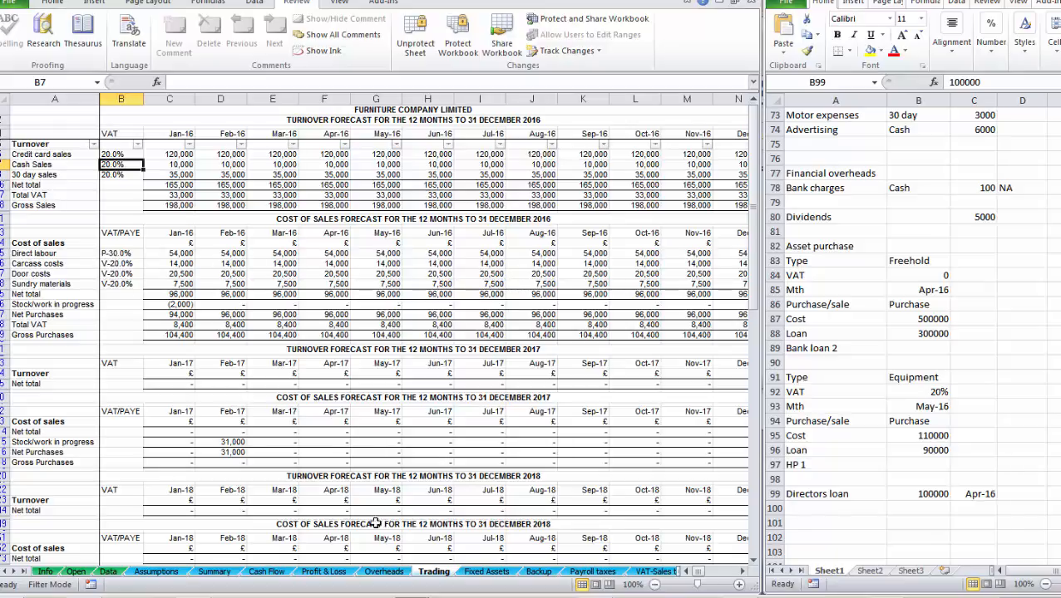
Hide the empty rows on the Fixed Assets sheet to review the asset cost and depreciation schedule.
left_click(486, 572)
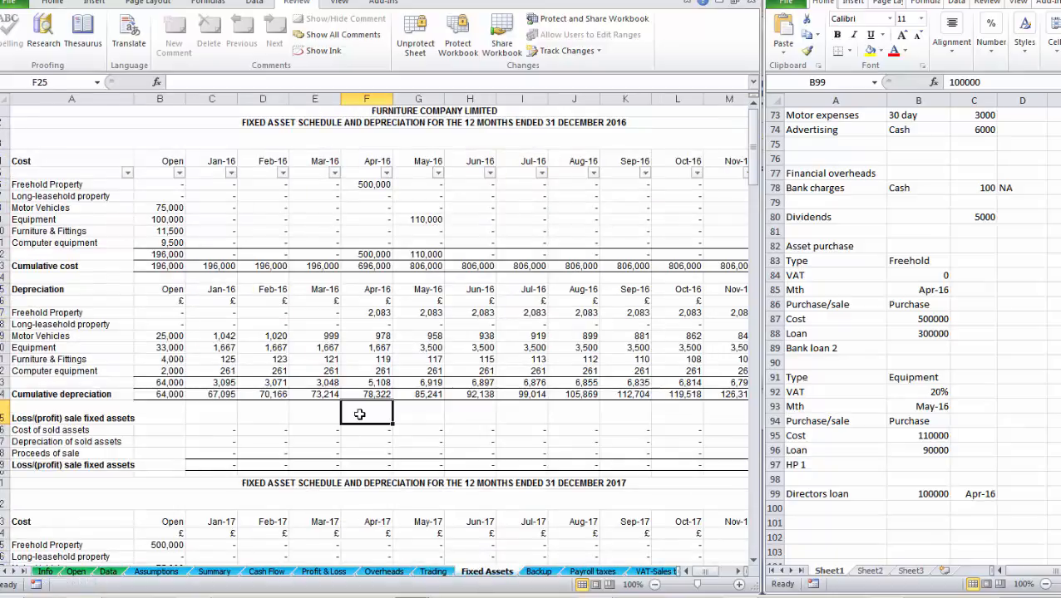
key("ctrl+h")
key("Down")
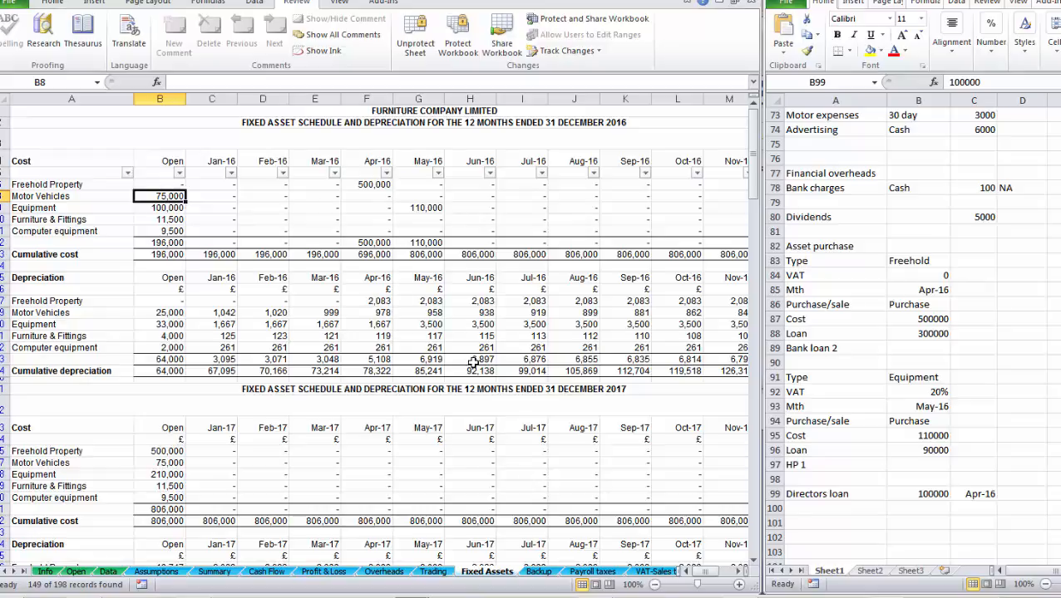
Hide the empty rows on the Backup sheet and compare its Jan-16 customer payments total with the Cash Flow sheet.
left_click(537, 571)
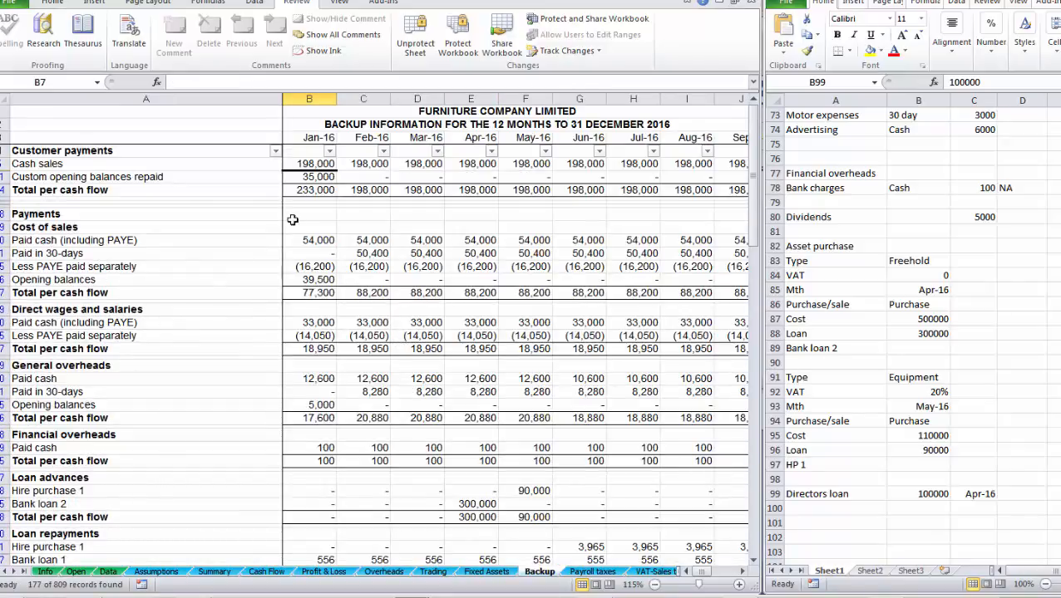
left_click(302, 190)
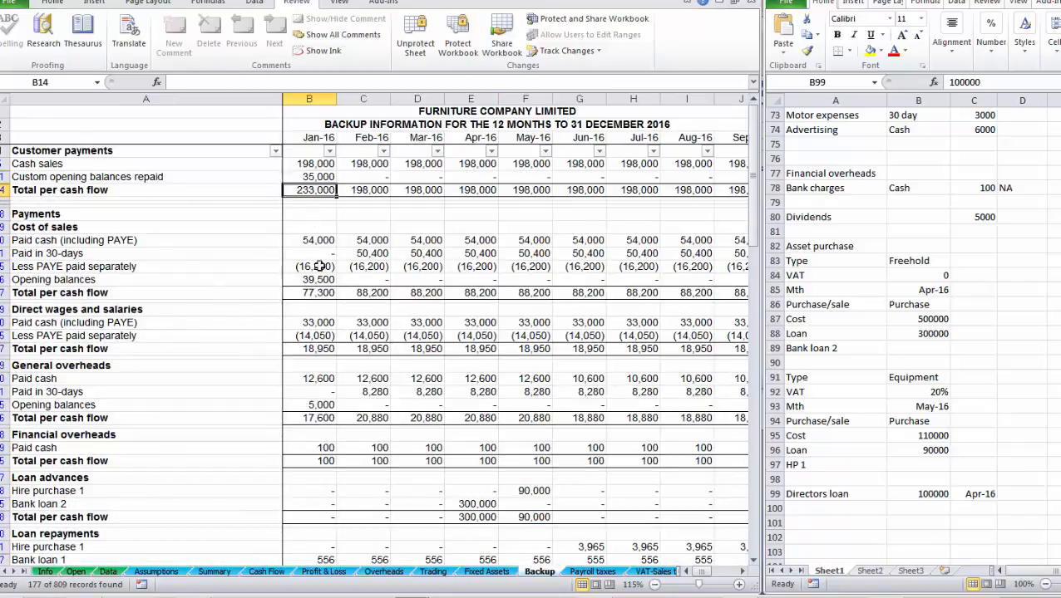
left_click(266, 572)
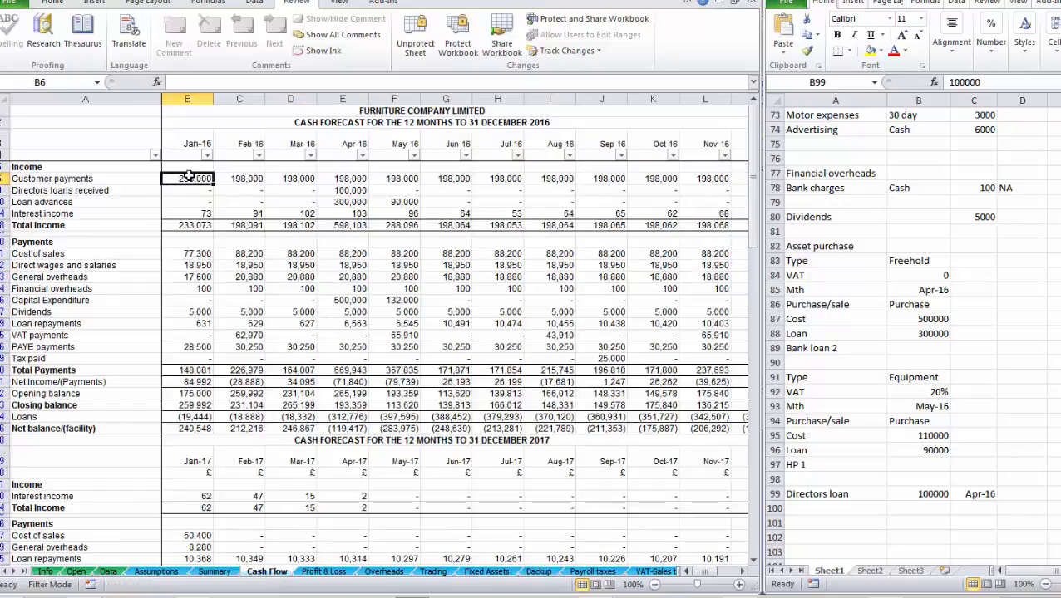
left_click(531, 574)
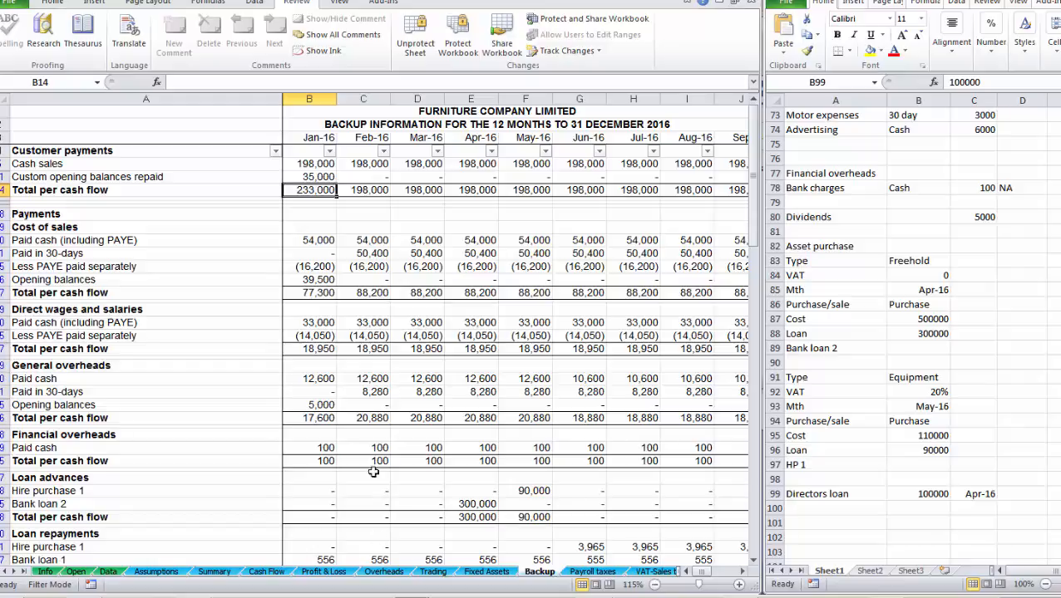
Hide the empty rows on the Payroll taxes and VAT-Sales tax sheets, and open the Loans sheet.
left_click(590, 573)
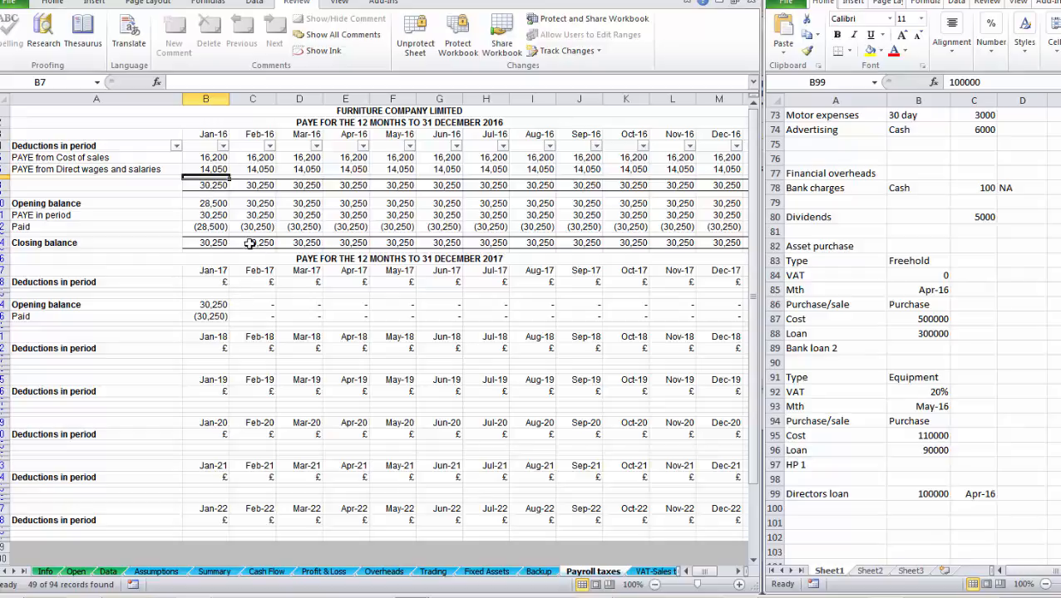
key("ctrl+Page_Down")
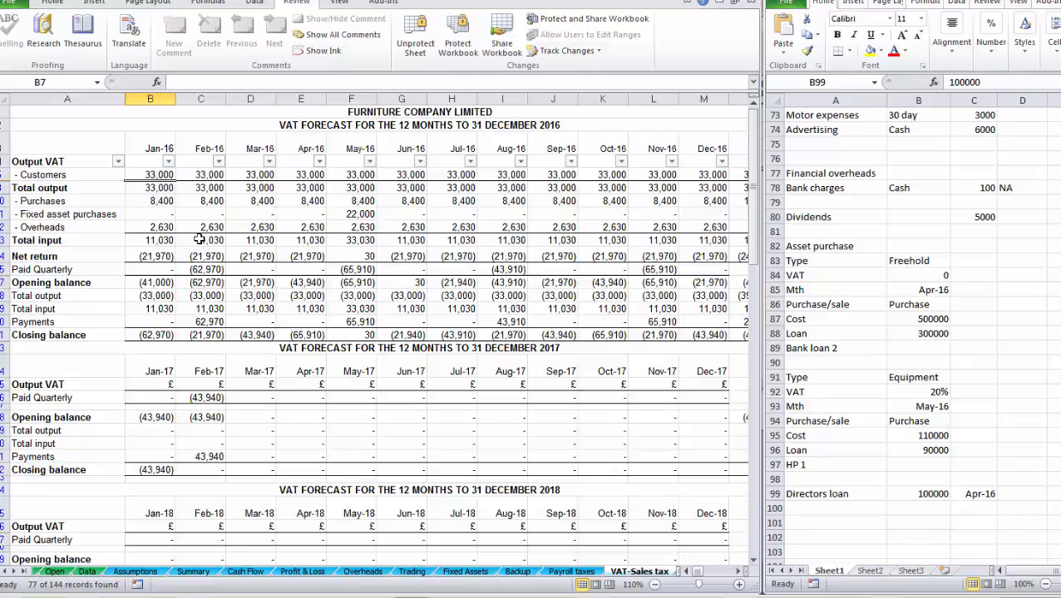
left_click(245, 572)
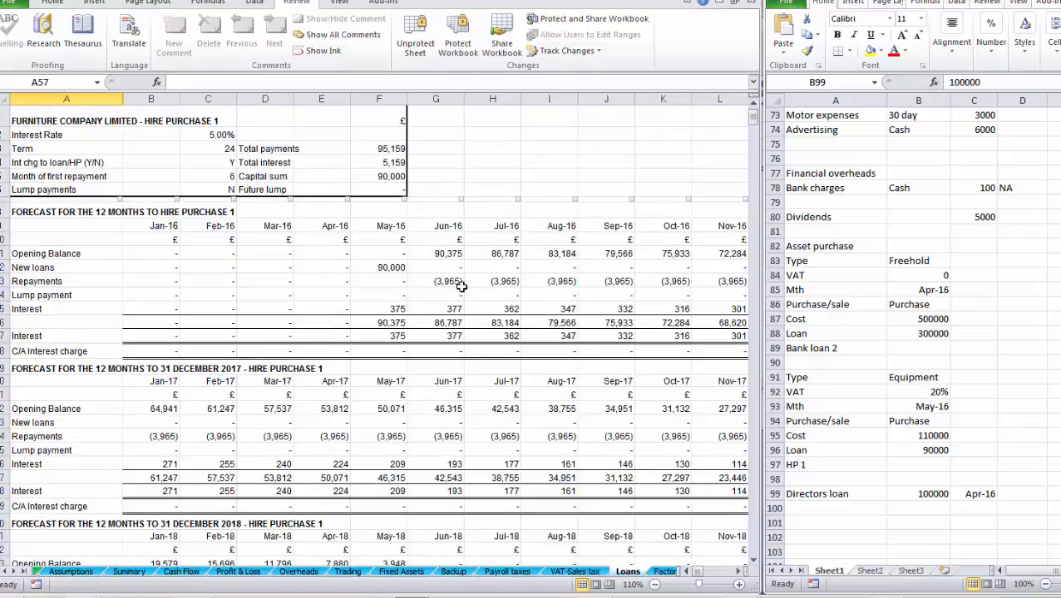
Check the hire purchase repayments on the Loans sheet, then hide the empty rows on the Balance Sheet and review it.
left_click(376, 279)
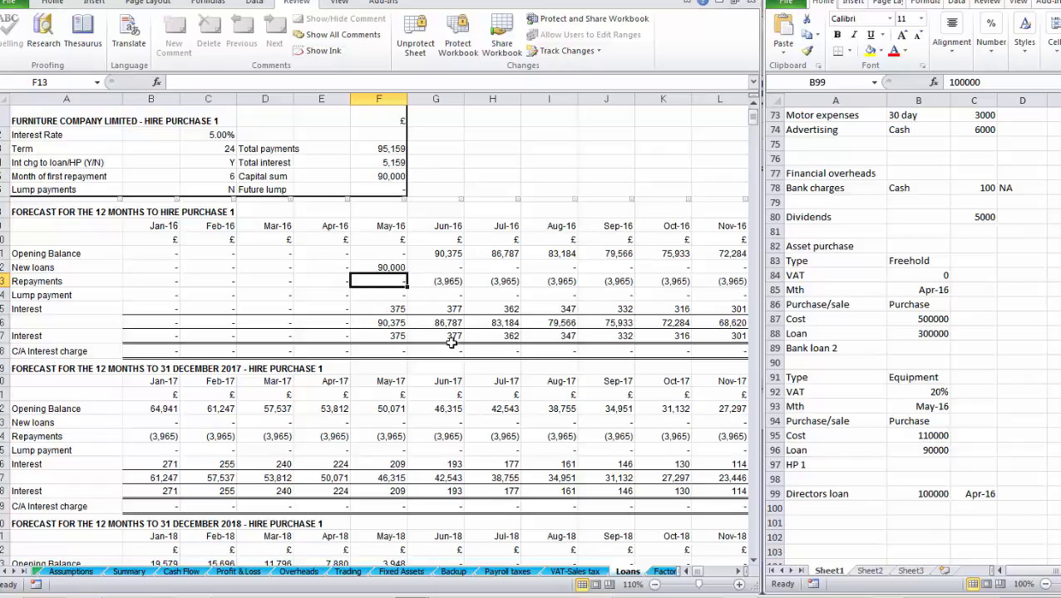
left_click(662, 571)
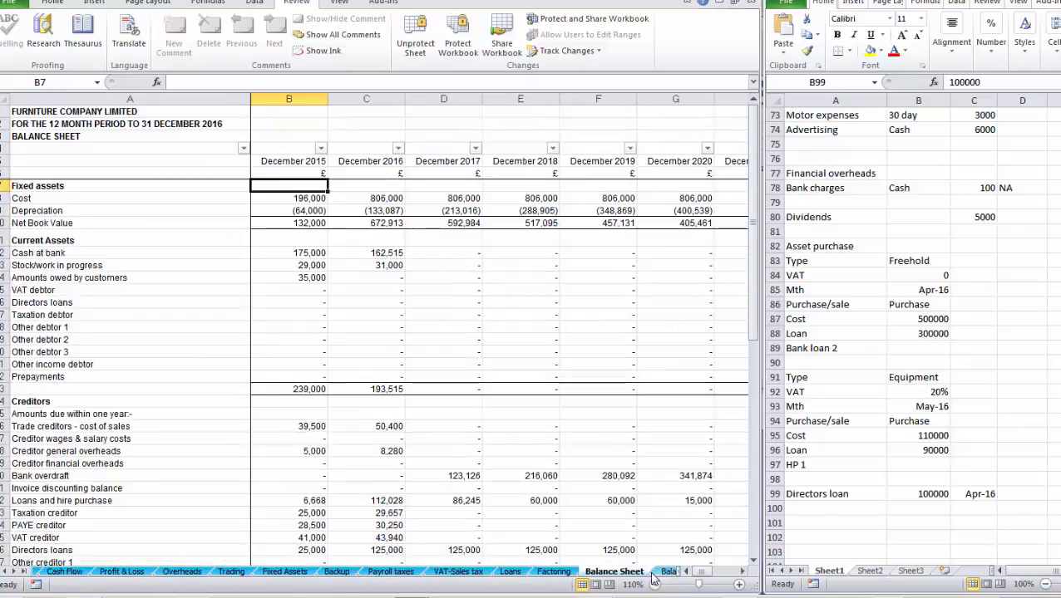
left_click(653, 572)
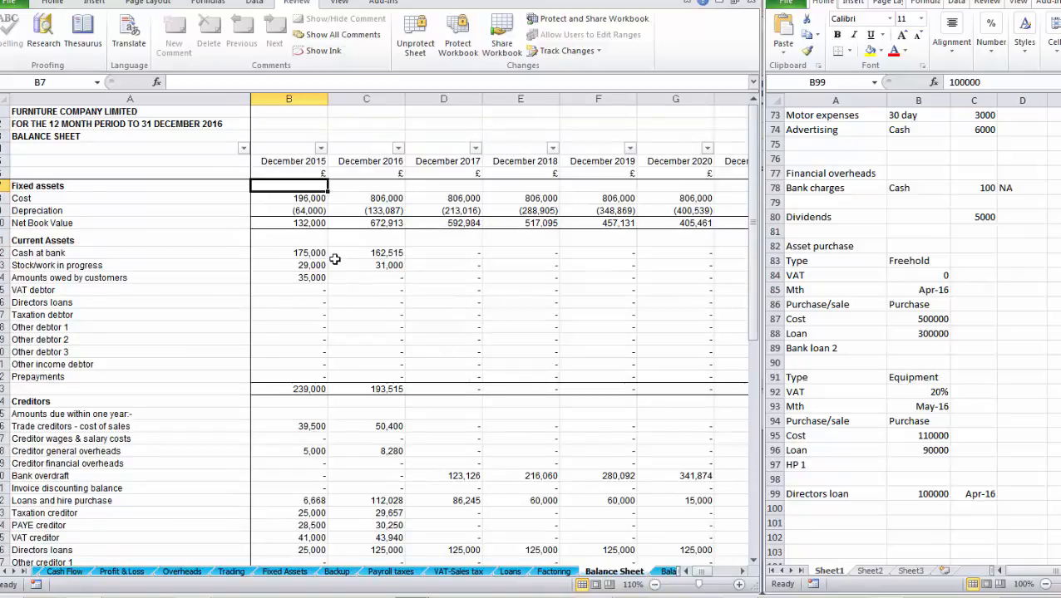
key("ctrl+alt+l")
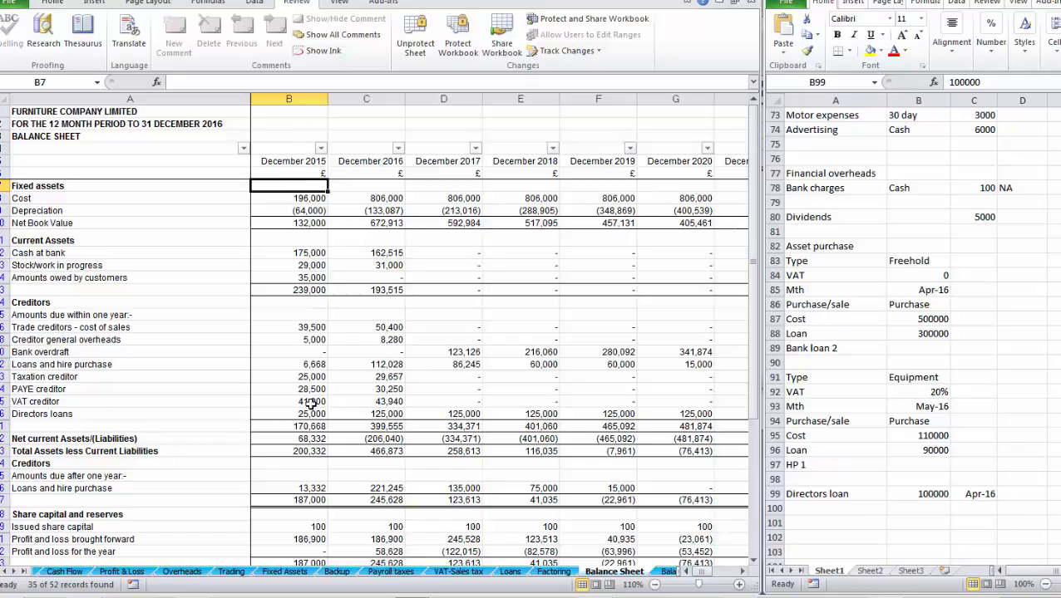
scroll(304, 439, "down", 1)
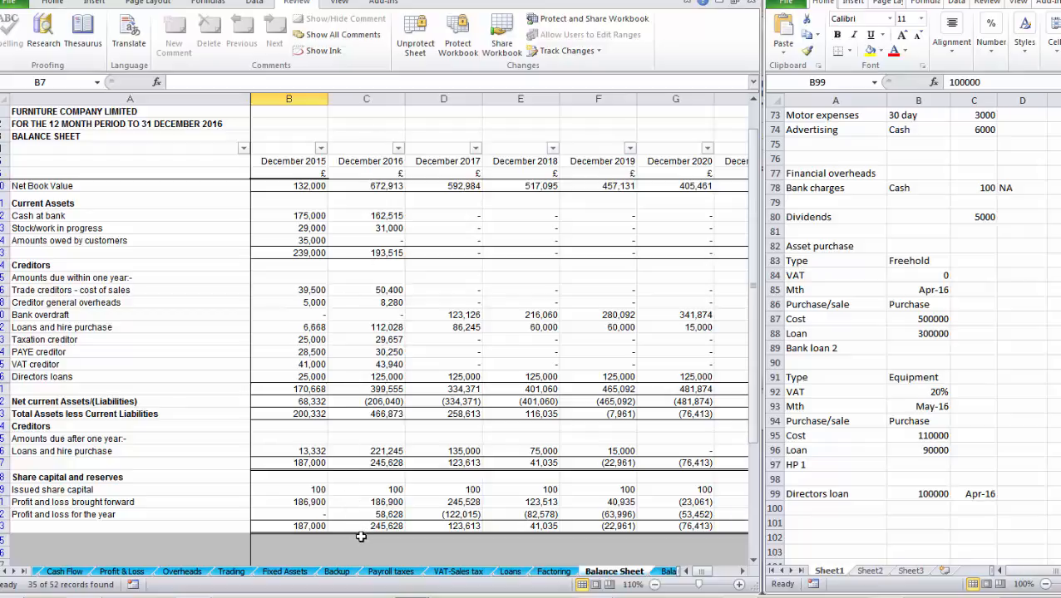
scroll(367, 508, "up", 1)
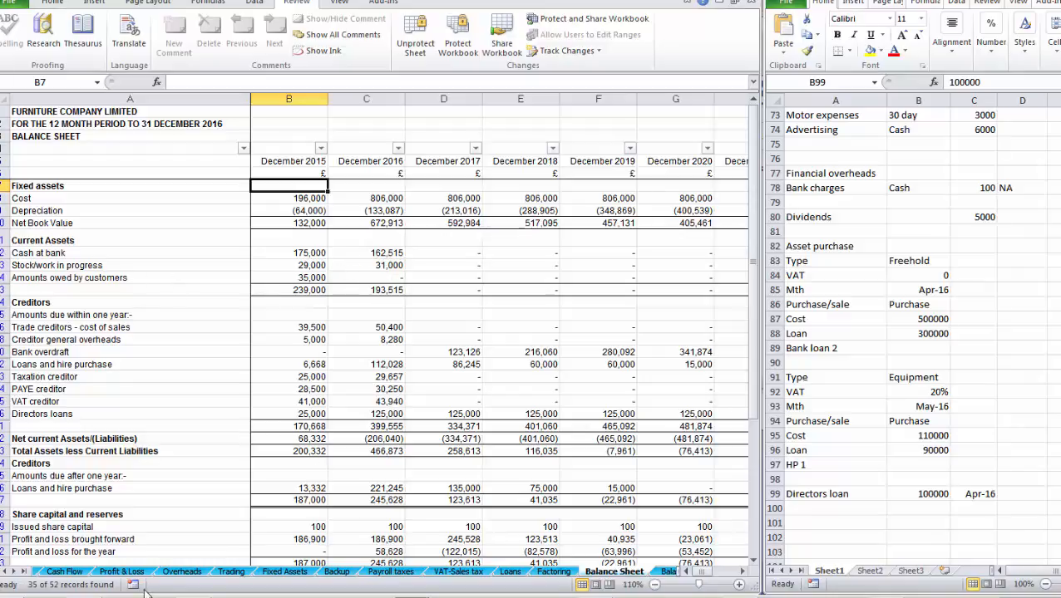
Check the payment terms and description of the 30 day sales line on the Data sheet.
left_click(10, 572)
left_click(108, 572)
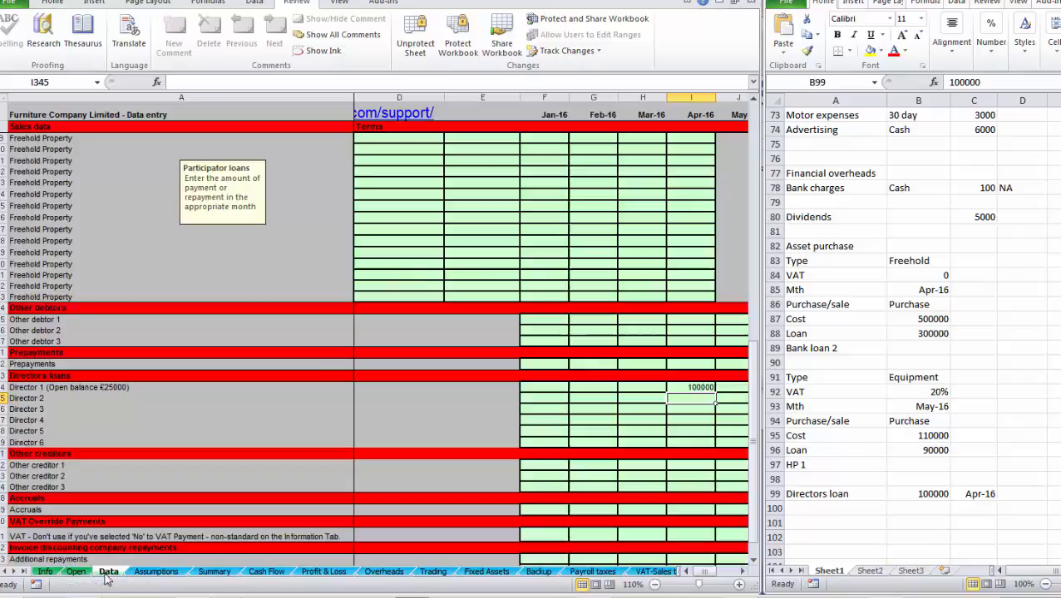
scroll(572, 320, "up", 20)
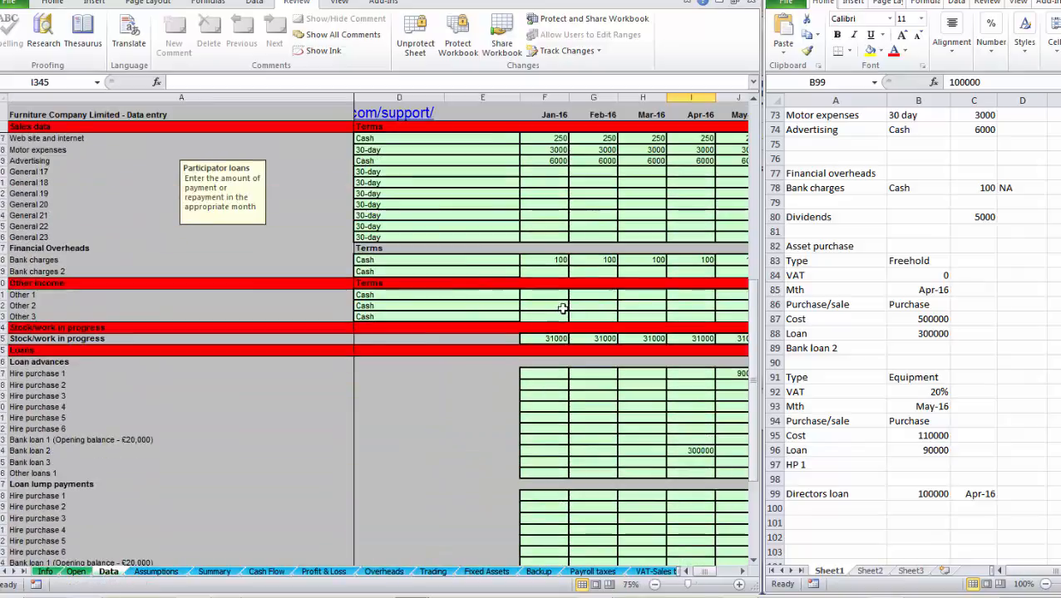
scroll(563, 290, "up", 6)
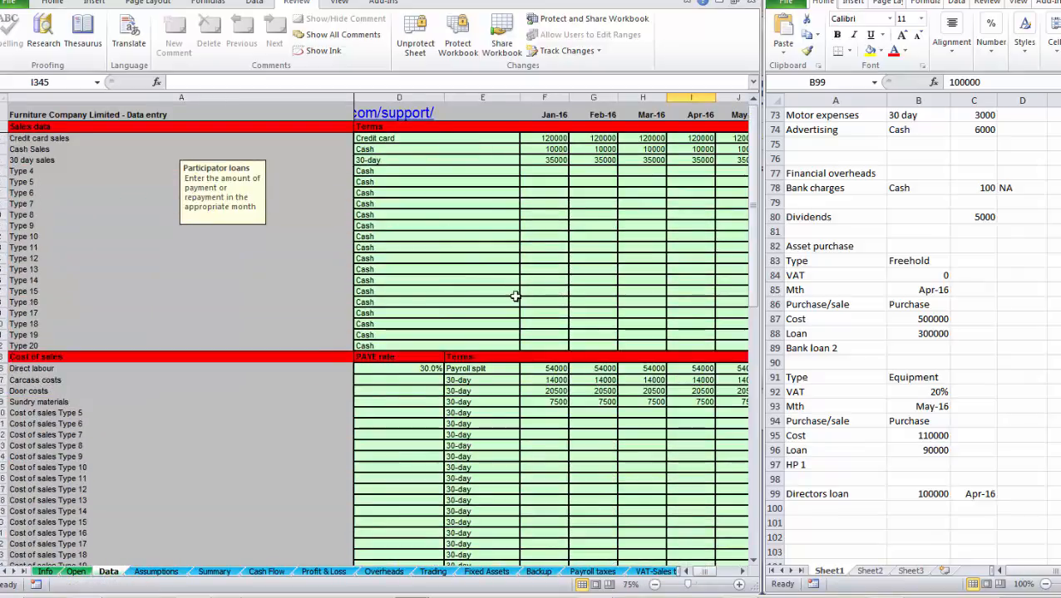
left_click(415, 158)
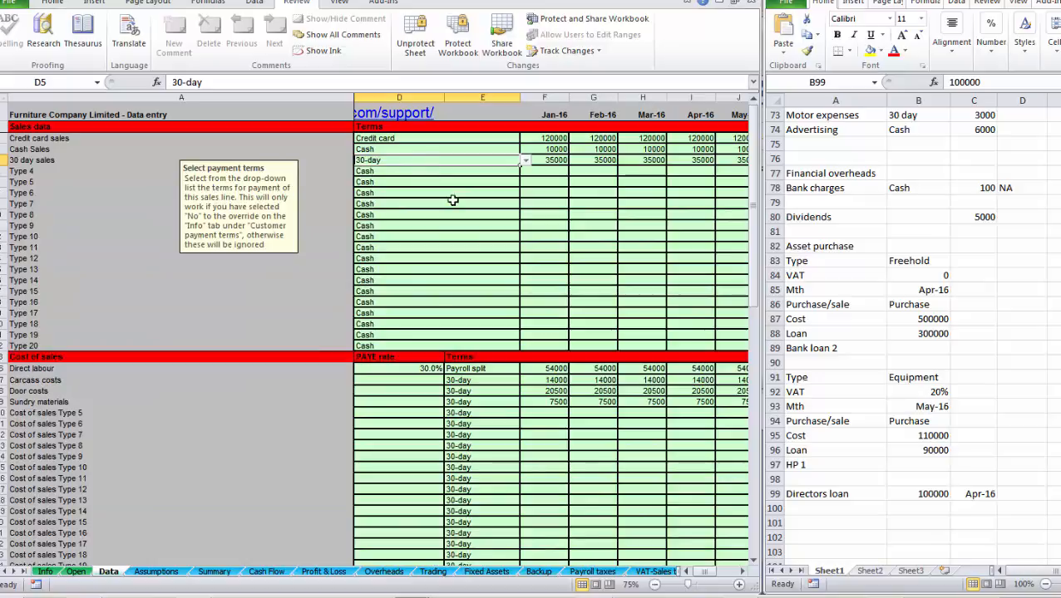
key("Left")
key("Left")
key("Left")
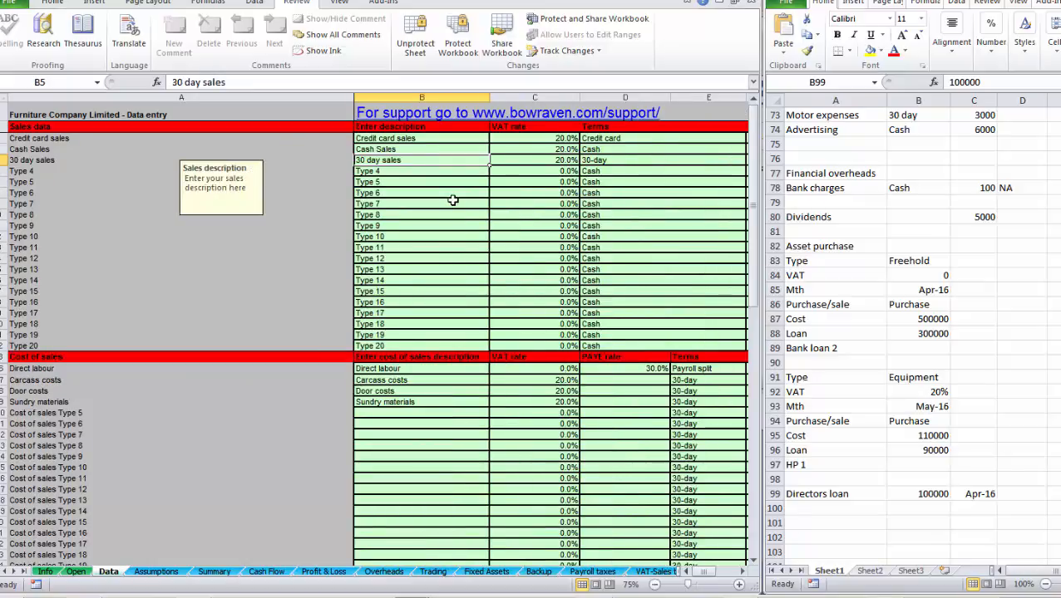
Set Override debtors to No in the customer payment terms on the Info sheet.
key("Right")
key("Right")
key("Right")
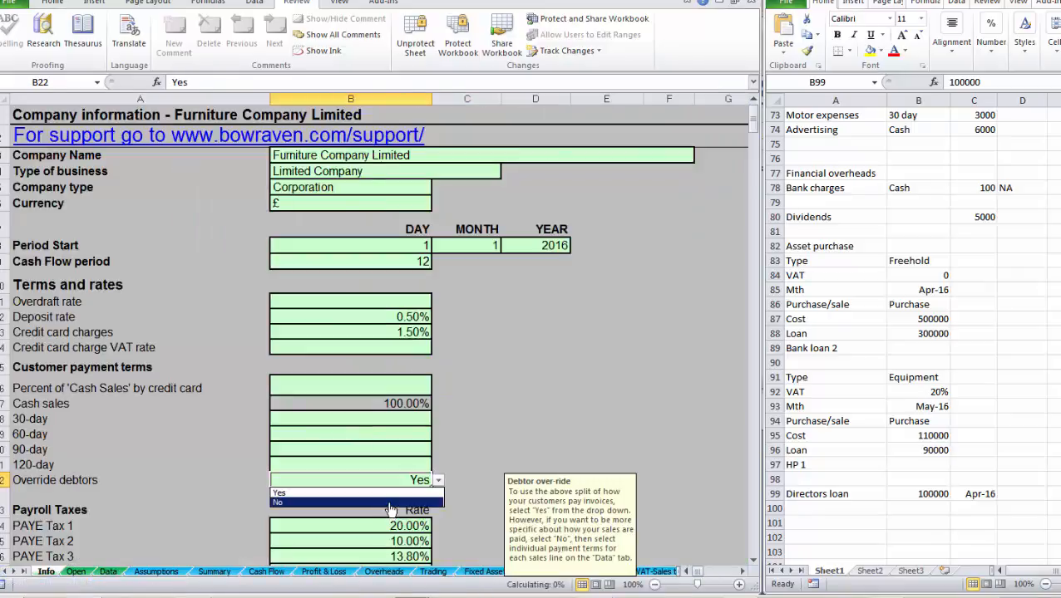
left_click(390, 503)
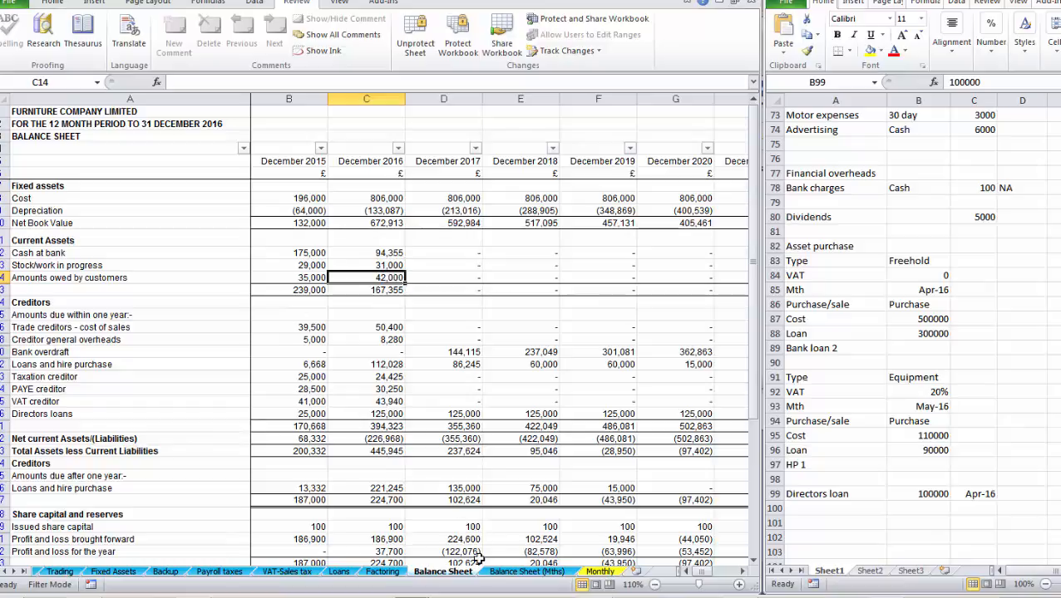
View the monthly balance sheet, and recheck the debtor override on the Info sheet and the 30 day sales terms on the Data sheet.
left_click(527, 572)
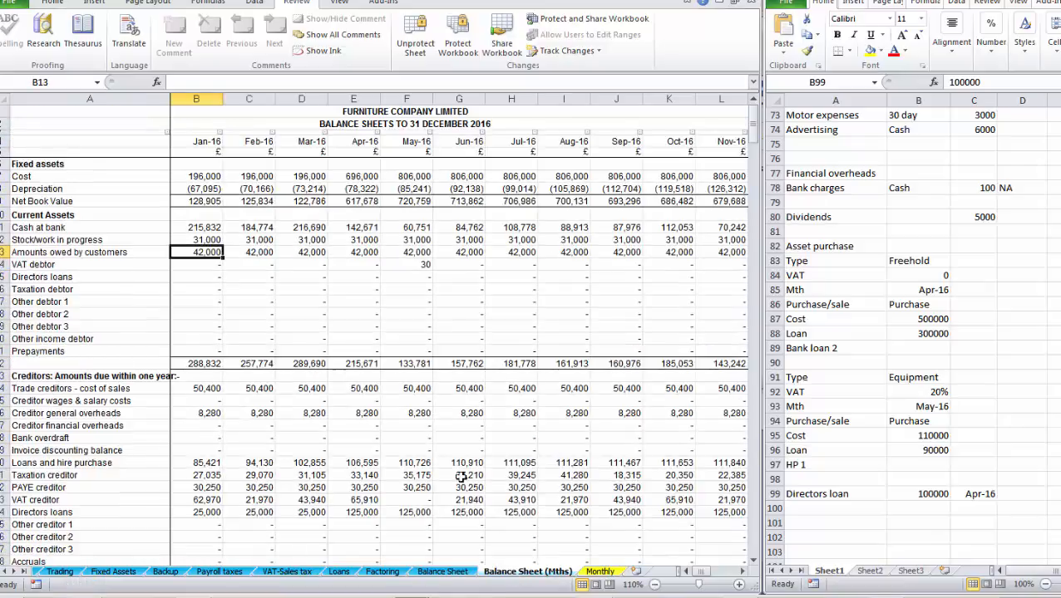
left_click(0, 572)
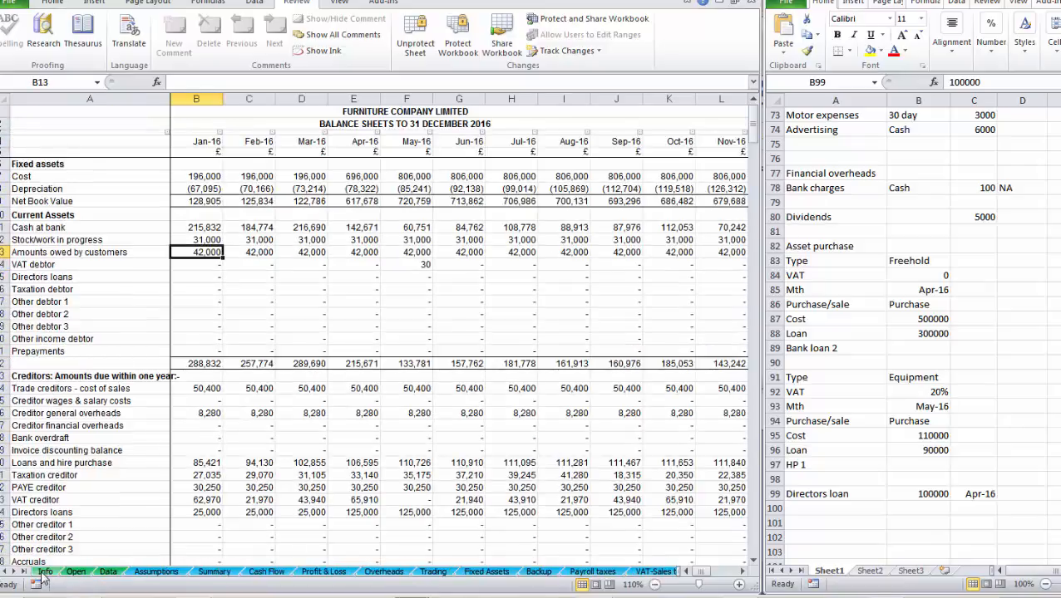
left_click(44, 572)
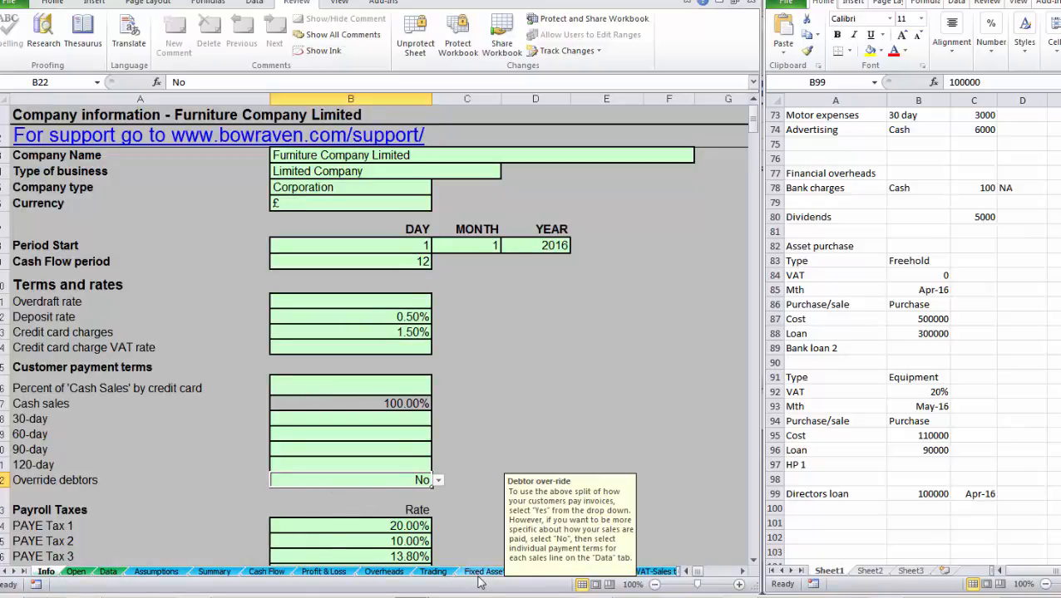
left_click(108, 572)
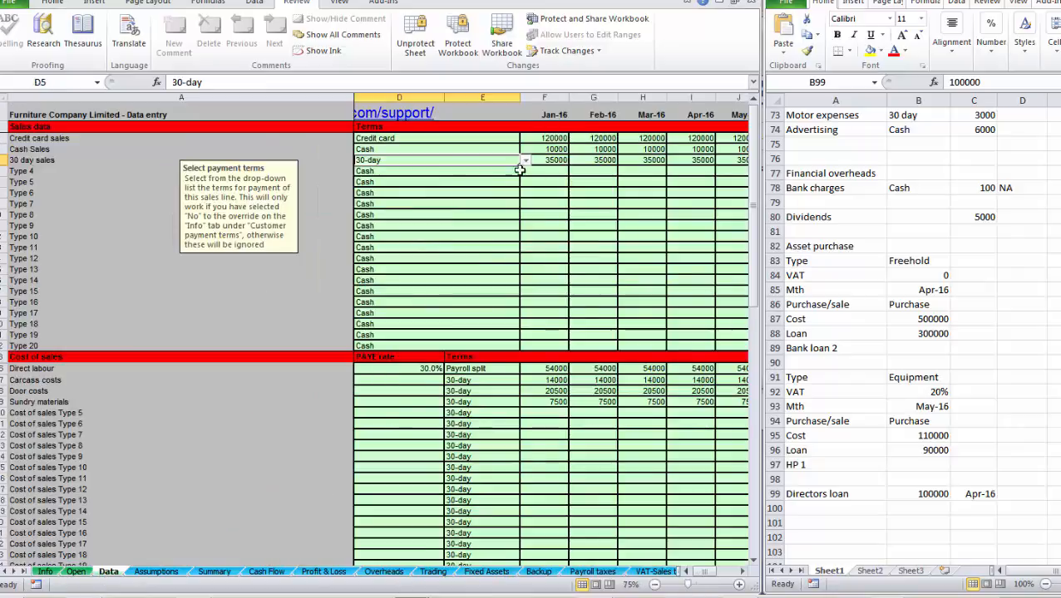
left_click(47, 574)
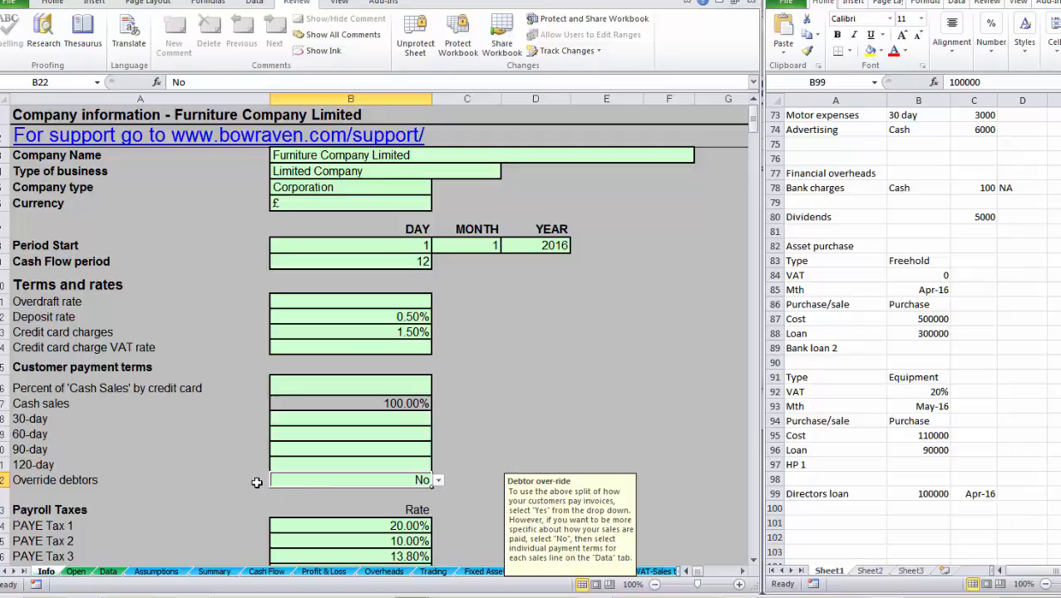
Review the annual Balance Sheet and hide the empty rows on the Balance Sheet (Mths) sheet.
left_click(654, 573)
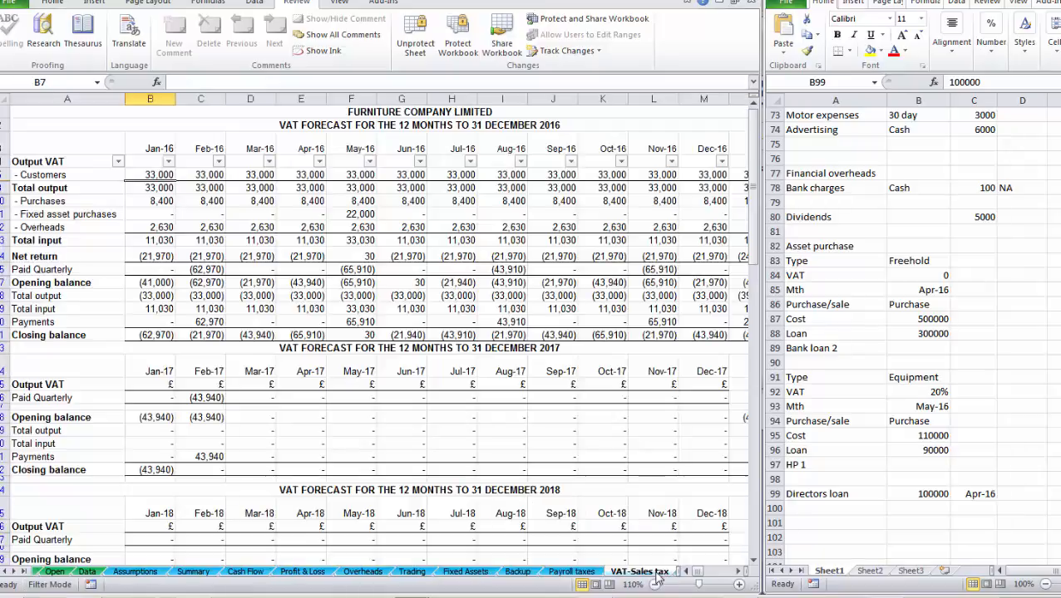
left_click(27, 572)
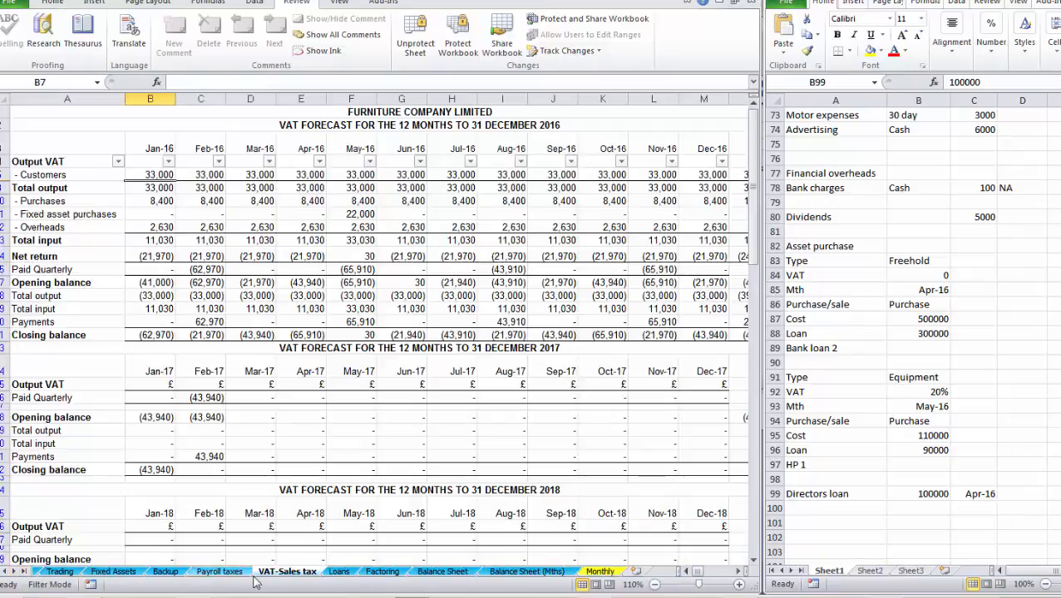
left_click(443, 572)
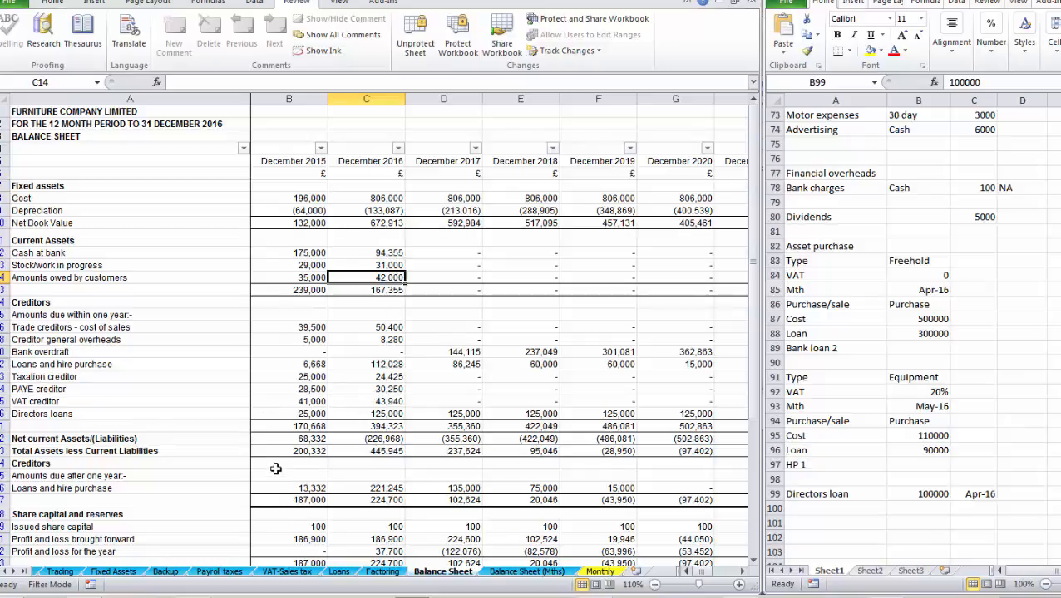
left_click(527, 572)
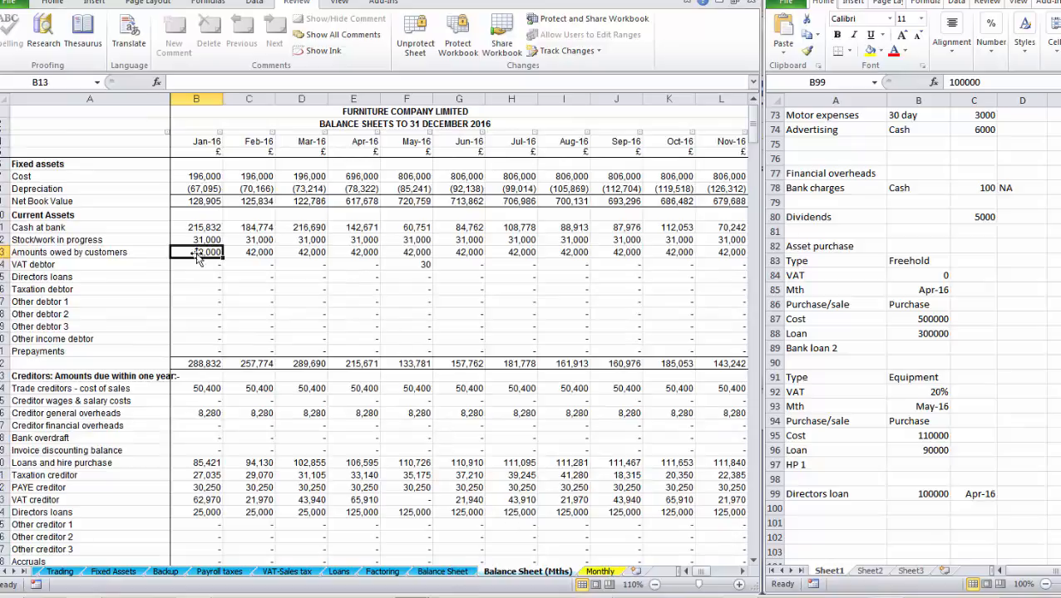
key("ctrl+f")
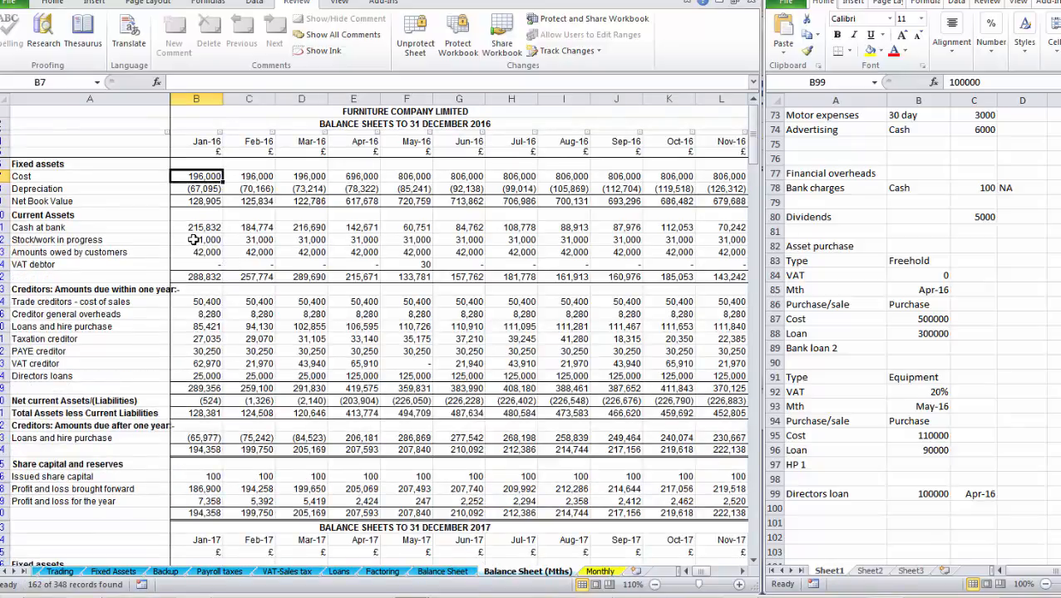
Examine the amounts owed by customers and the creditor rows across Jan-16 to Dec-16 on the monthly balance sheet.
left_click(426, 253)
key("Right")
key("Right")
key("Right")
key("Right")
key("Right")
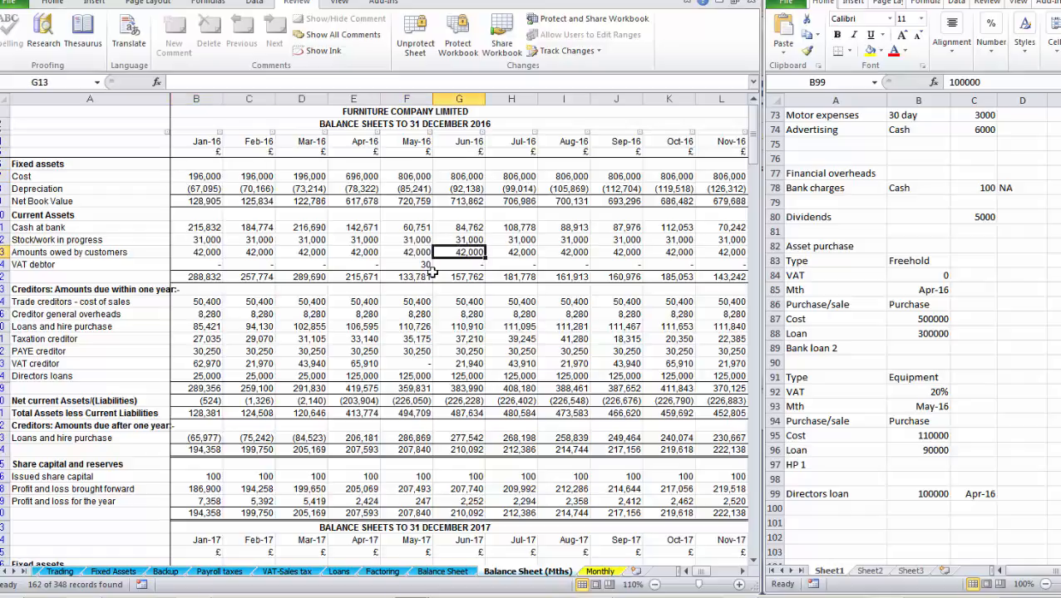
key("Right")
key("Right")
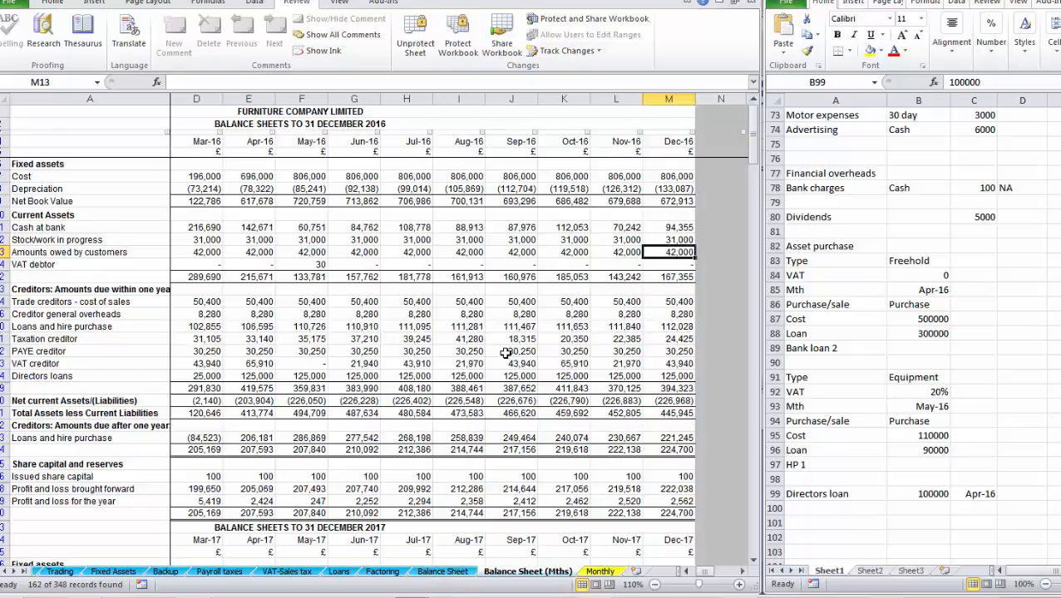
scroll(505, 354, "down", 3)
scroll(508, 356, "up", 3)
left_click(413, 289)
key("Left")
key("Left")
key("Left")
key("Left")
key("Left")
key("Left")
key("Left")
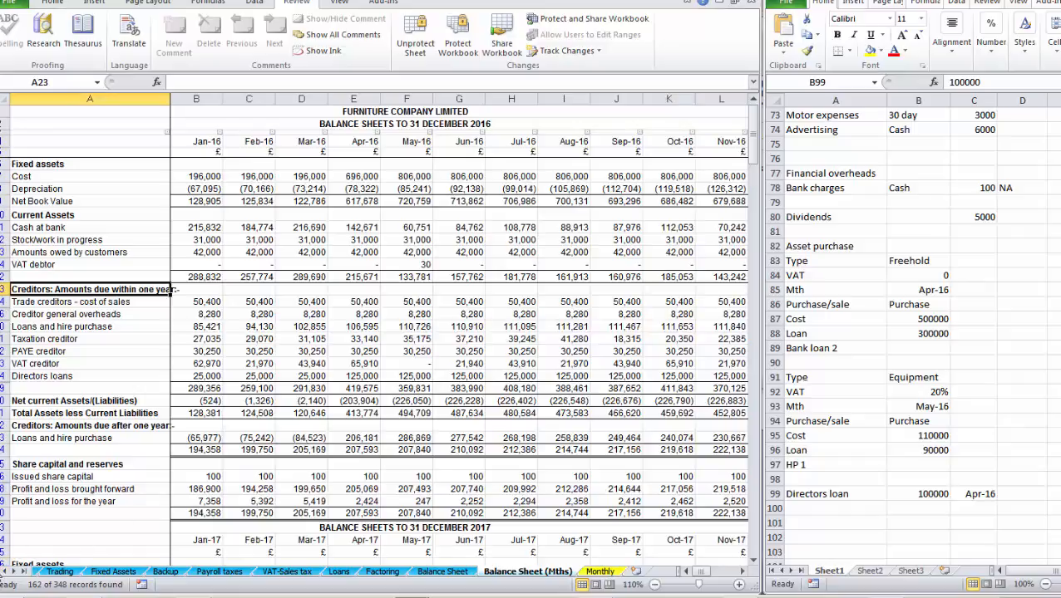
Preview the Profit & Loss sheet's printout with the workbook window maximized, then return to the sheet.
left_click(5, 572)
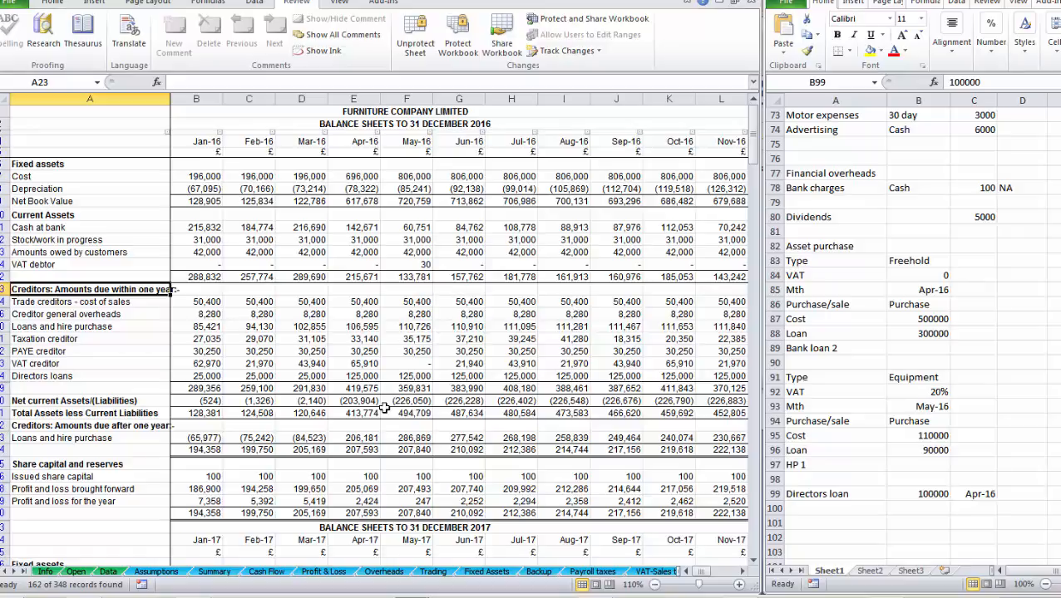
left_click(322, 575)
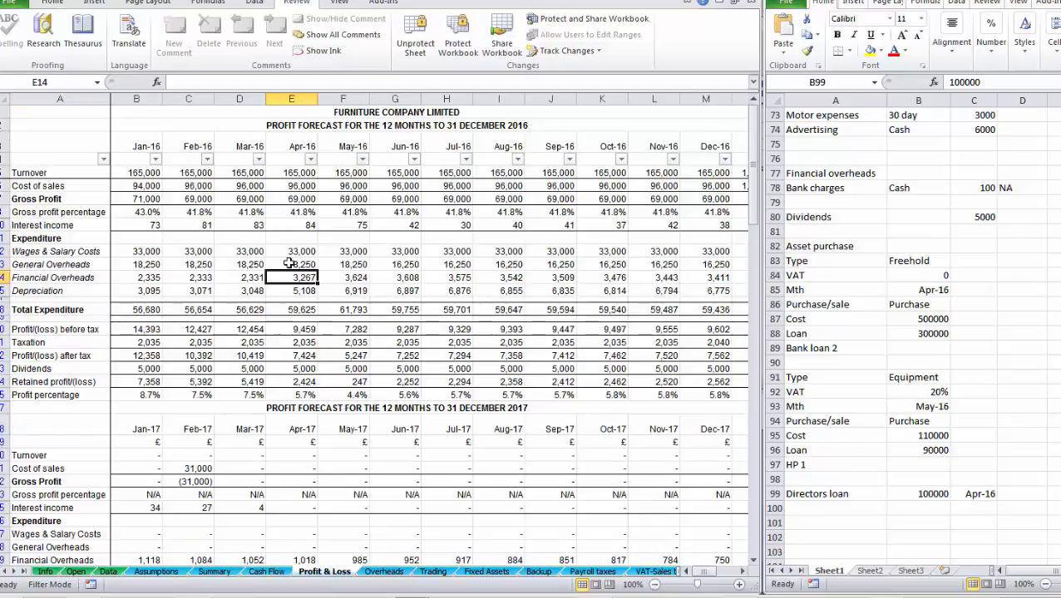
left_click(6, 4)
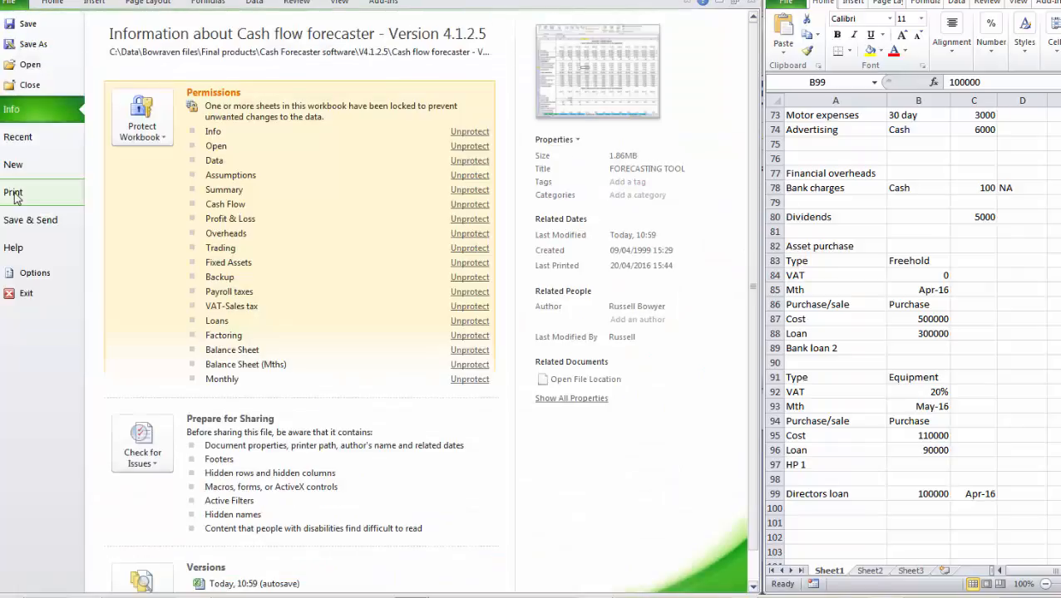
left_click(15, 193)
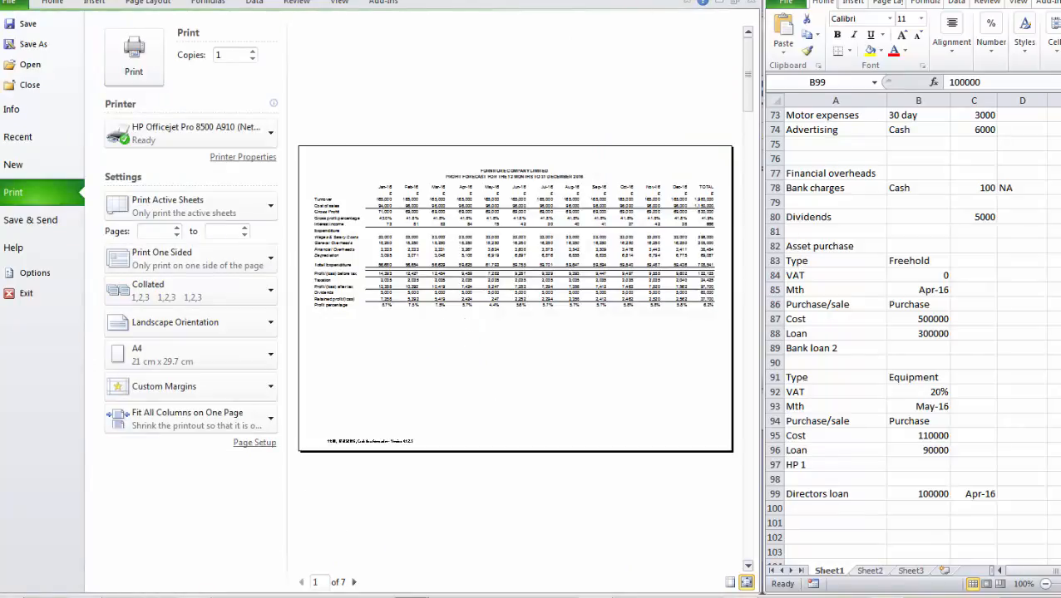
left_click(704, 1)
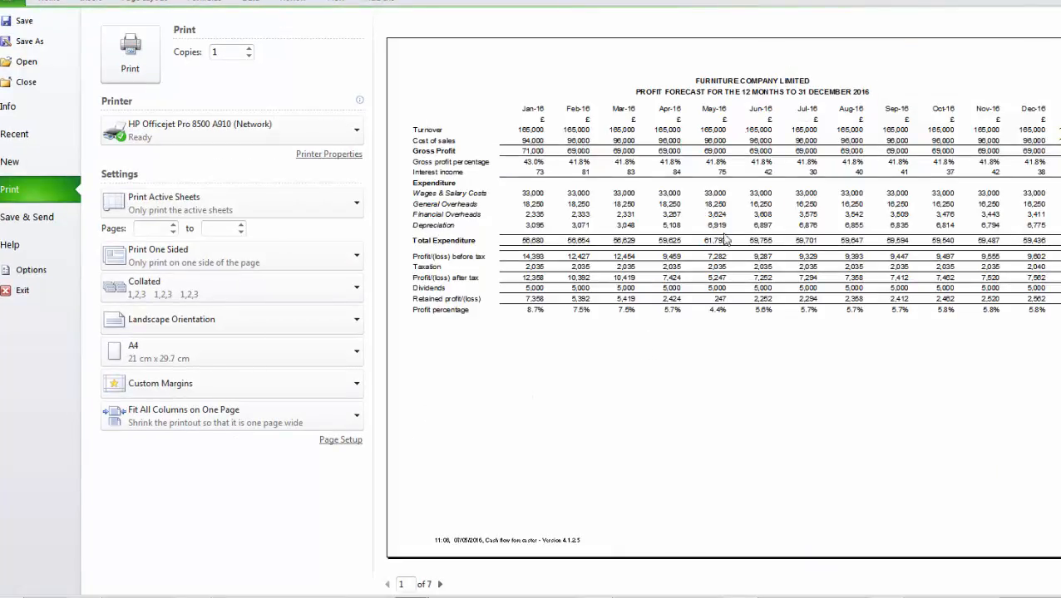
left_click(69, 3)
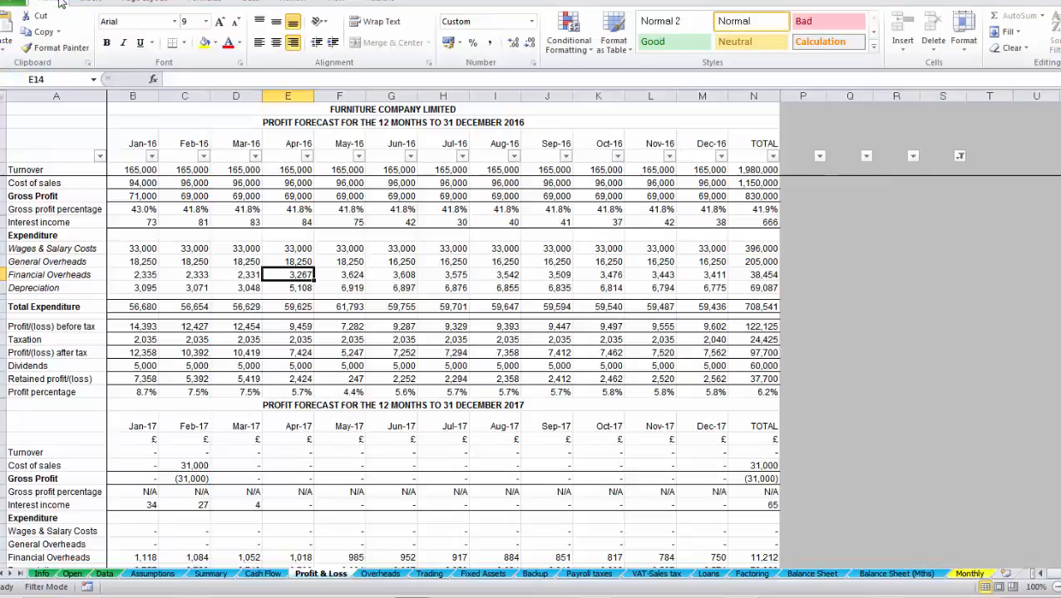
Preview the Cash Flow sheet's printout and return to the sheet.
left_click(264, 575)
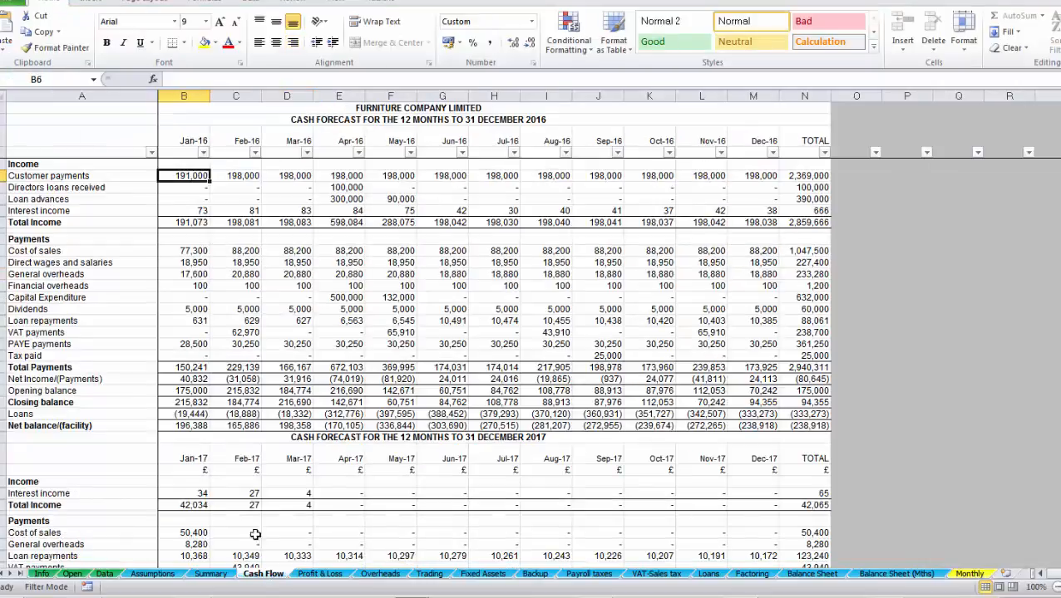
left_click(5, 5)
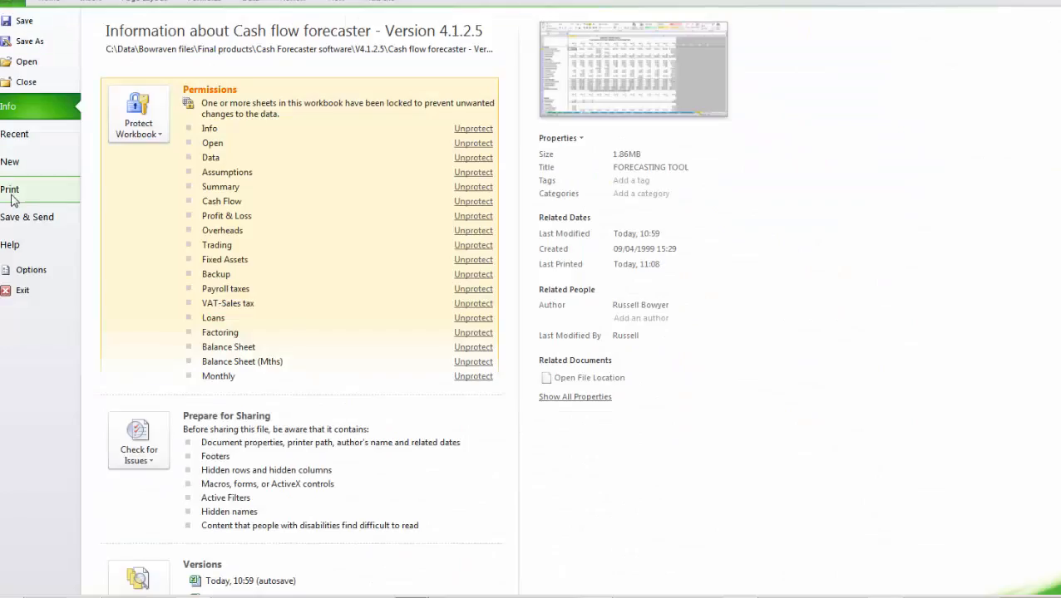
left_click(12, 190)
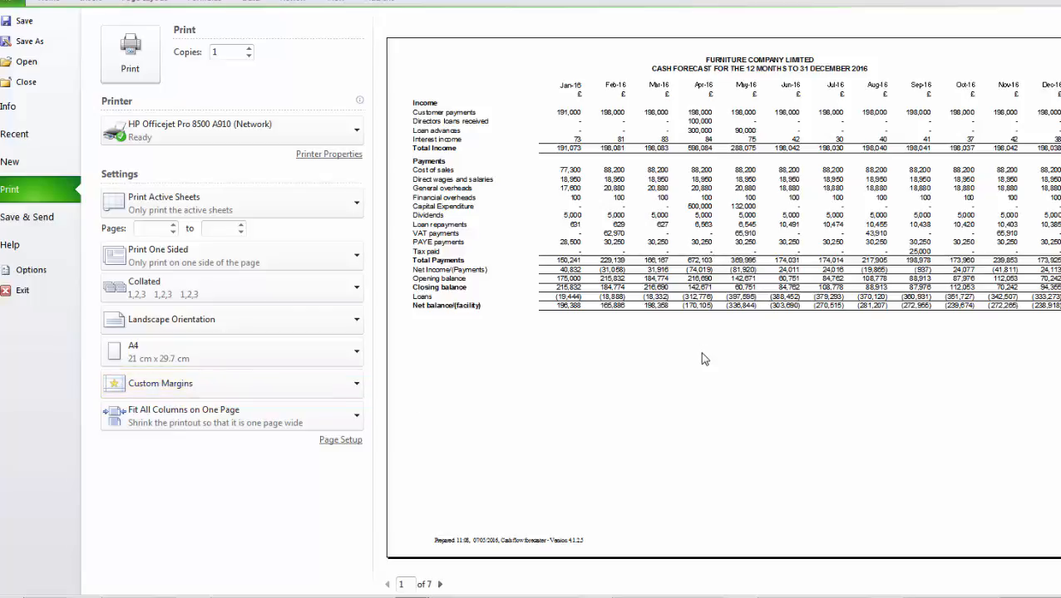
left_click(59, 3)
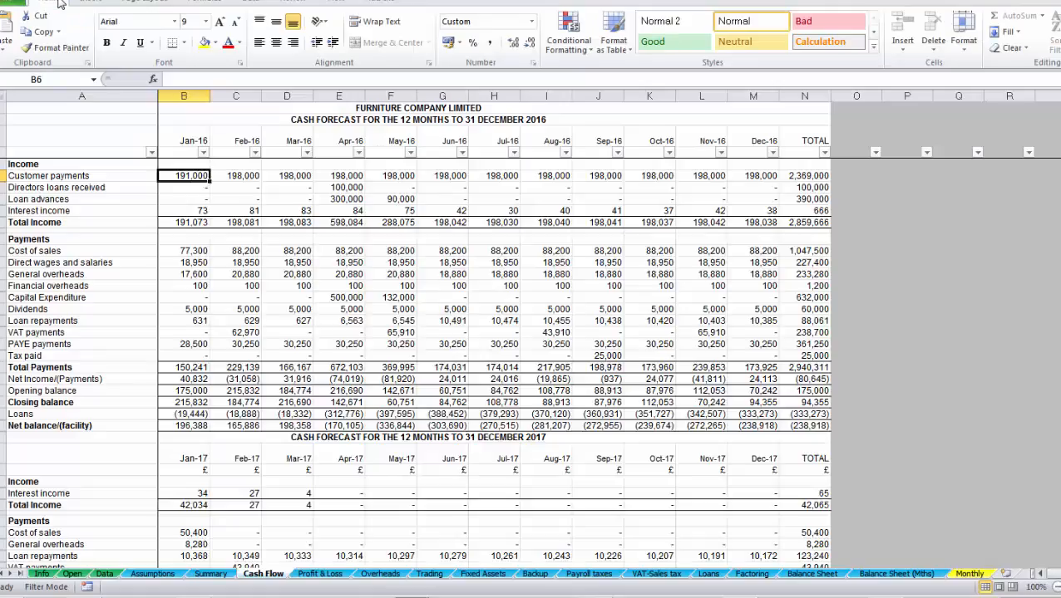